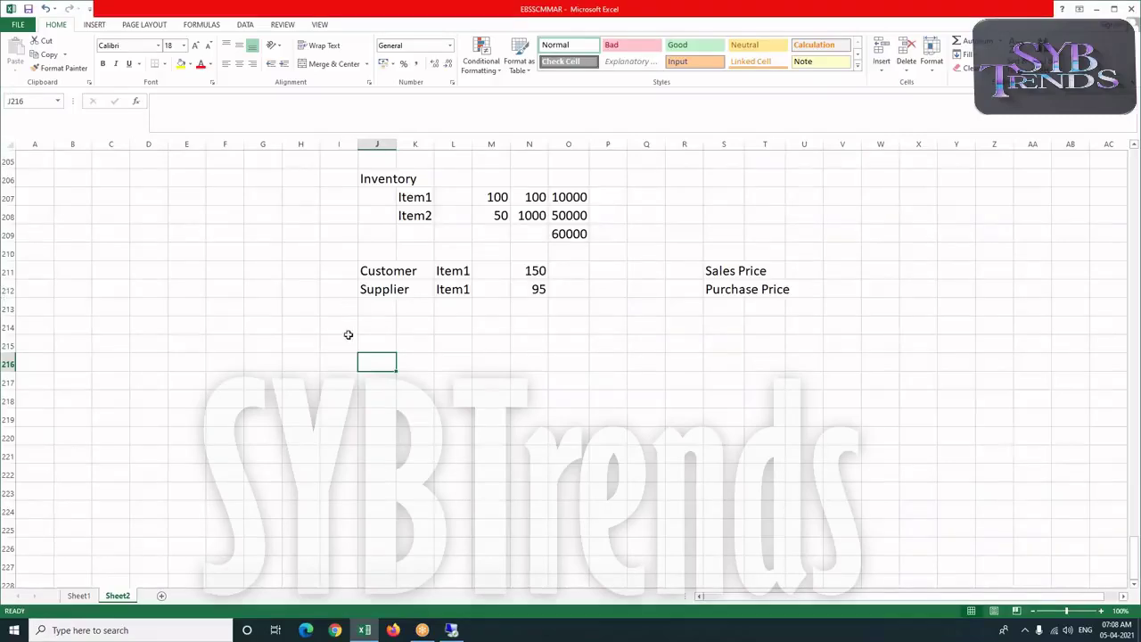
# - Enter Item1 in cell I216 and the label Standard Cost in cell K216
pyautogui.click(344, 361)
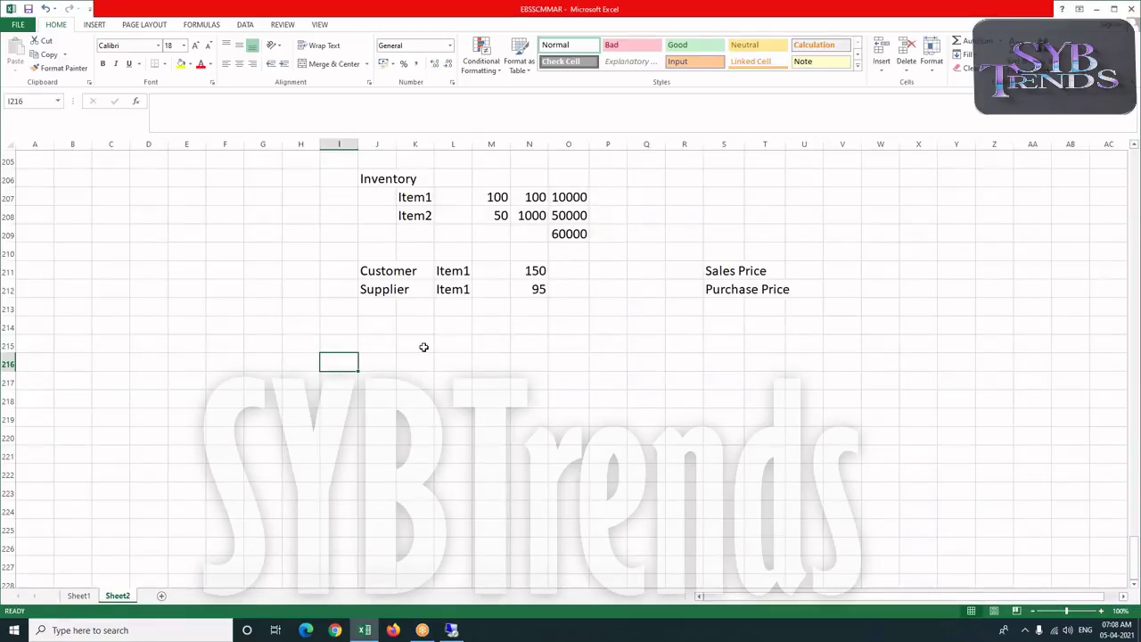
pyautogui.write('Item1')
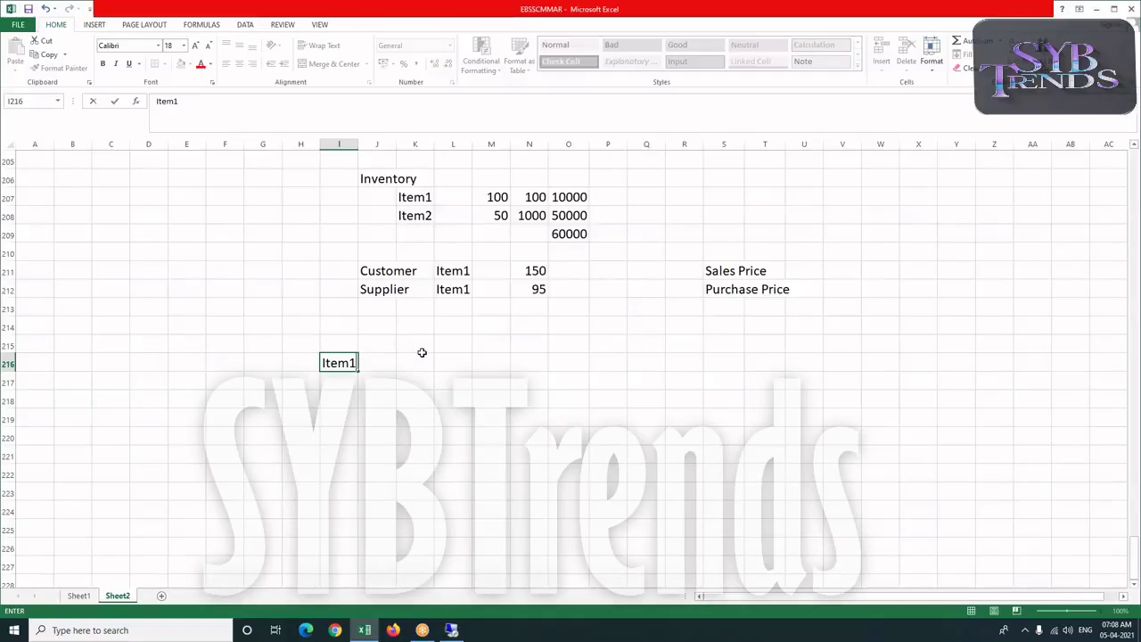
pyautogui.click(421, 352)
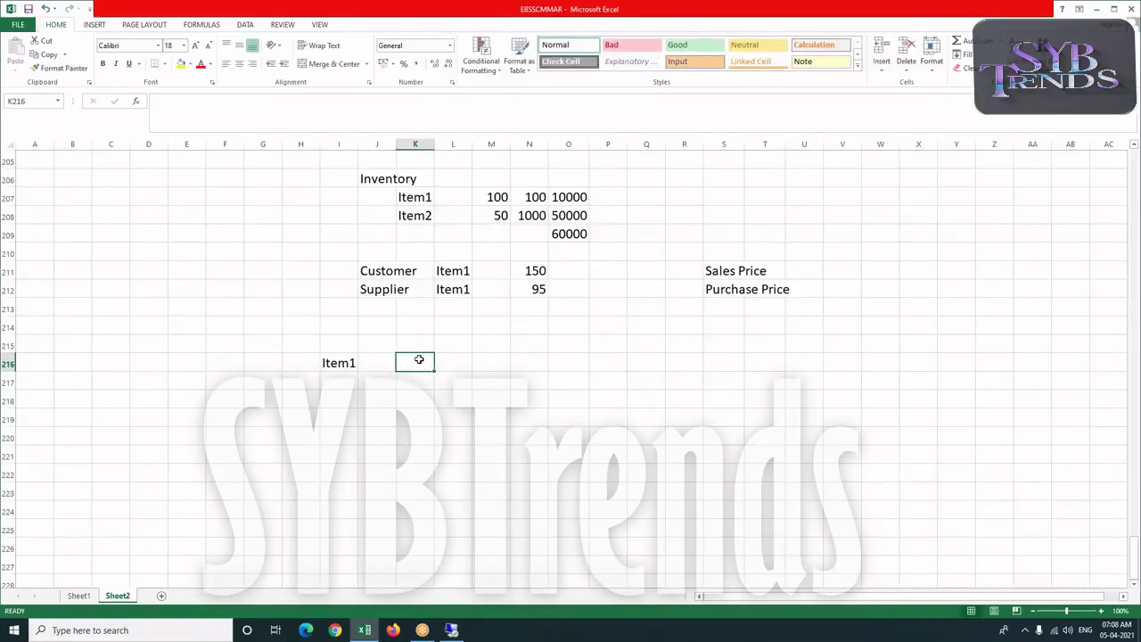
pyautogui.write('100')
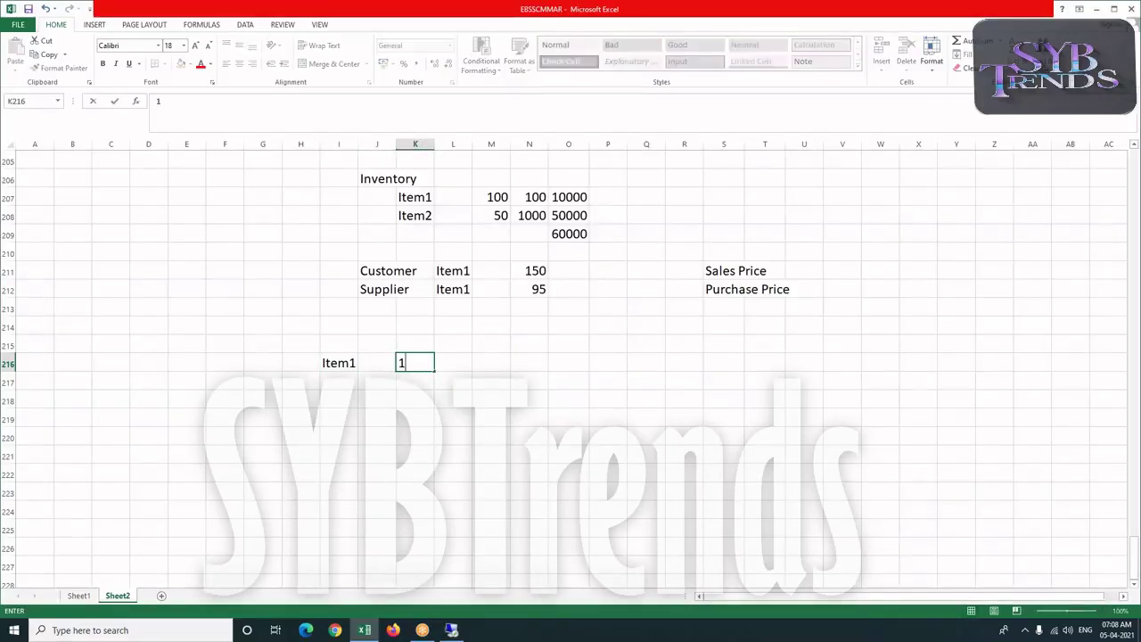
pyautogui.doubleClick(422, 354)
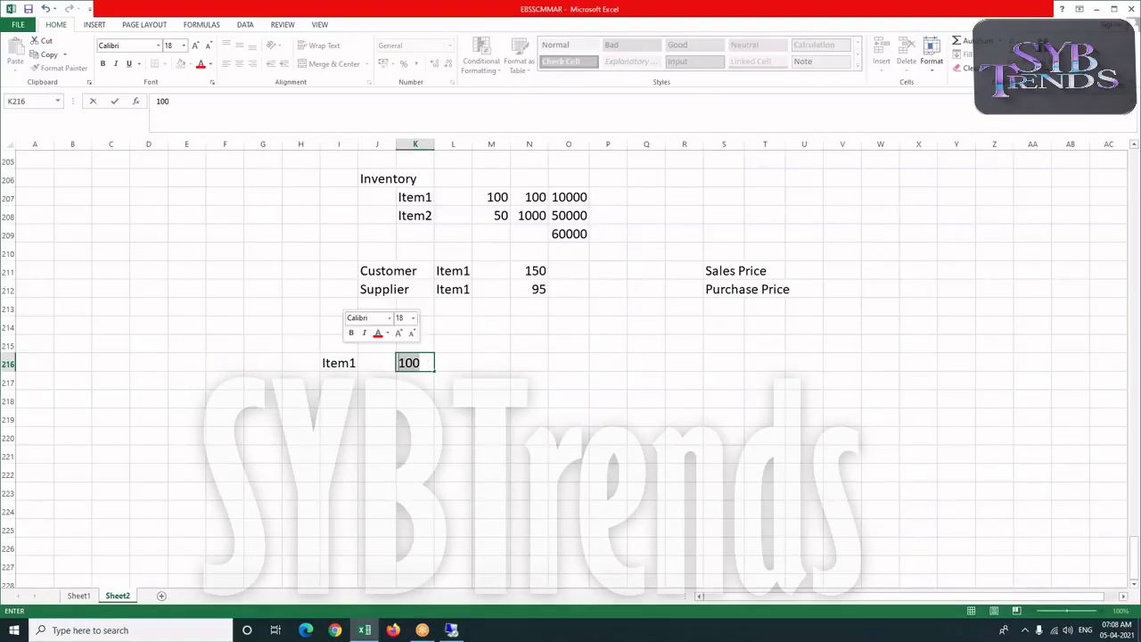
pyautogui.write('Standard')
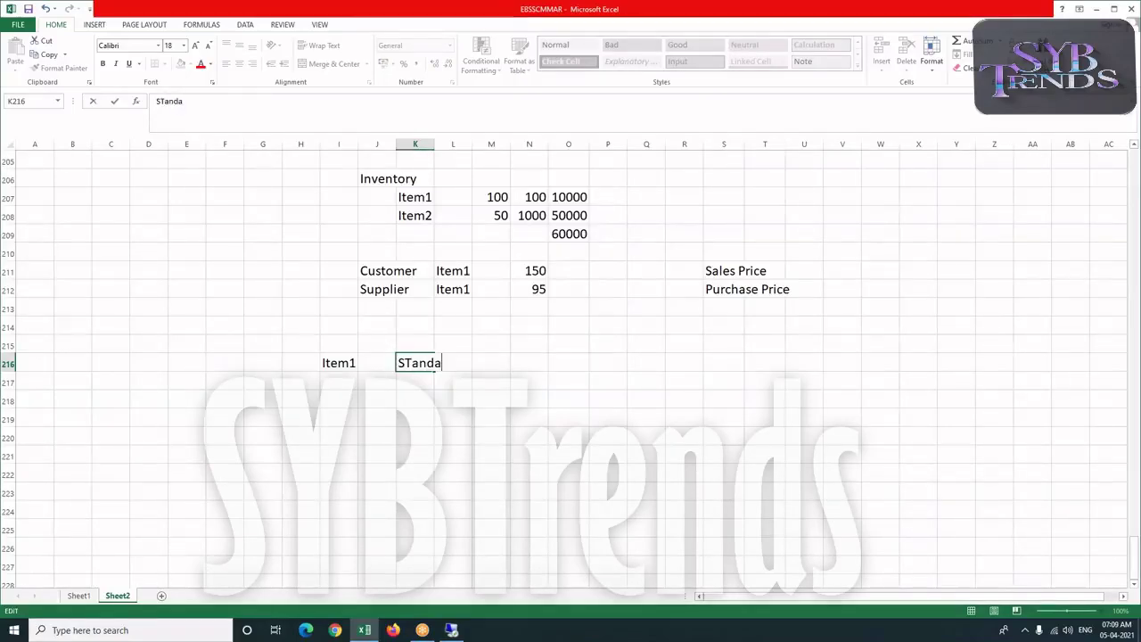
pyautogui.press('Tab')
pyautogui.press('Tab')
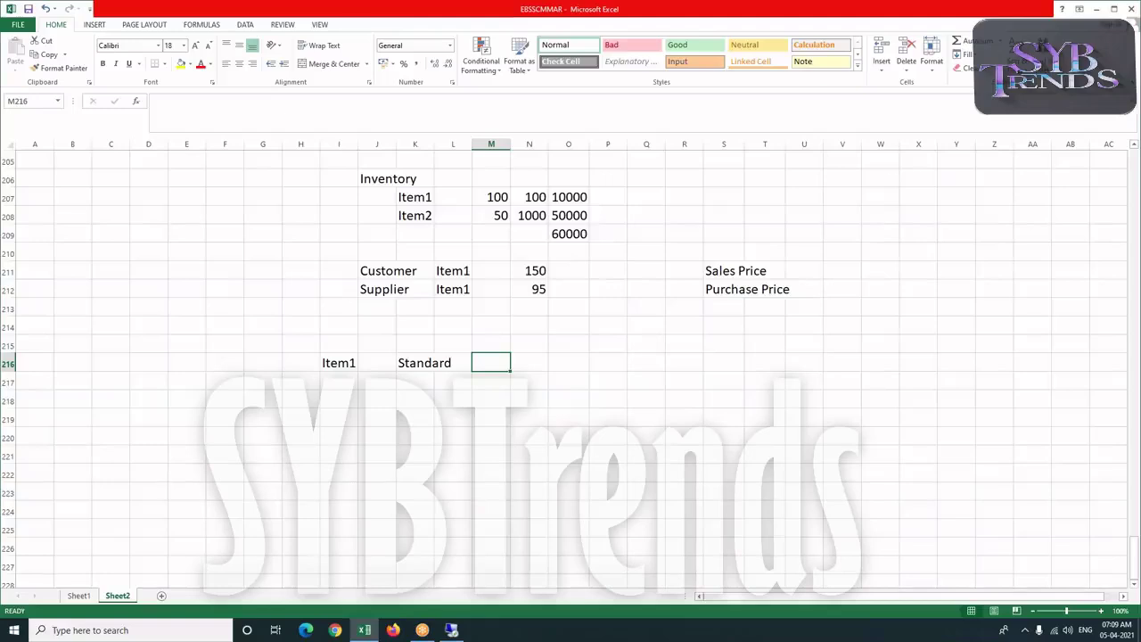
pyautogui.click(413, 361)
pyautogui.click(198, 100)
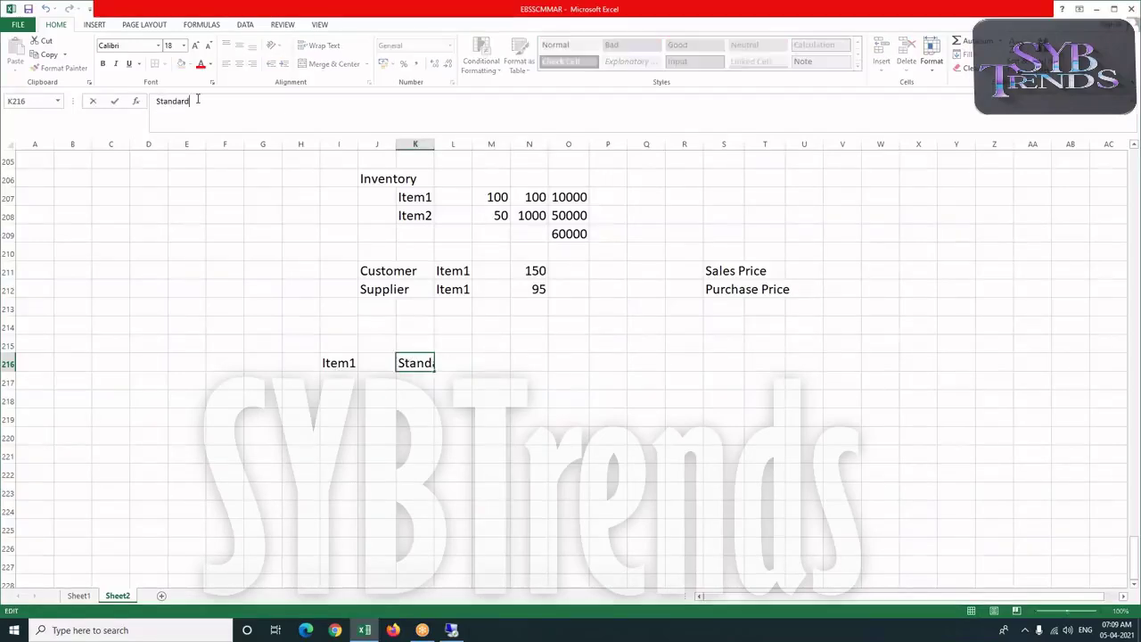
pyautogui.write('Cost')
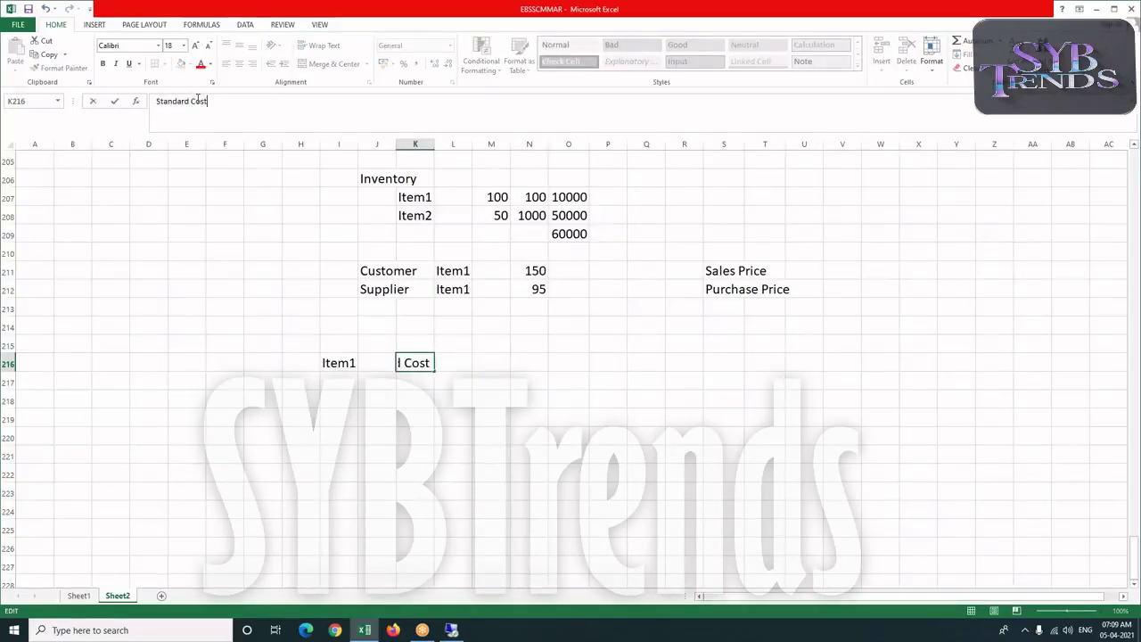
# - Enter 100 in cell O216 as the standard cost of Item1
pyautogui.press('Tab')
pyautogui.press('Tab')
pyautogui.press('Tab')
pyautogui.press('Tab')
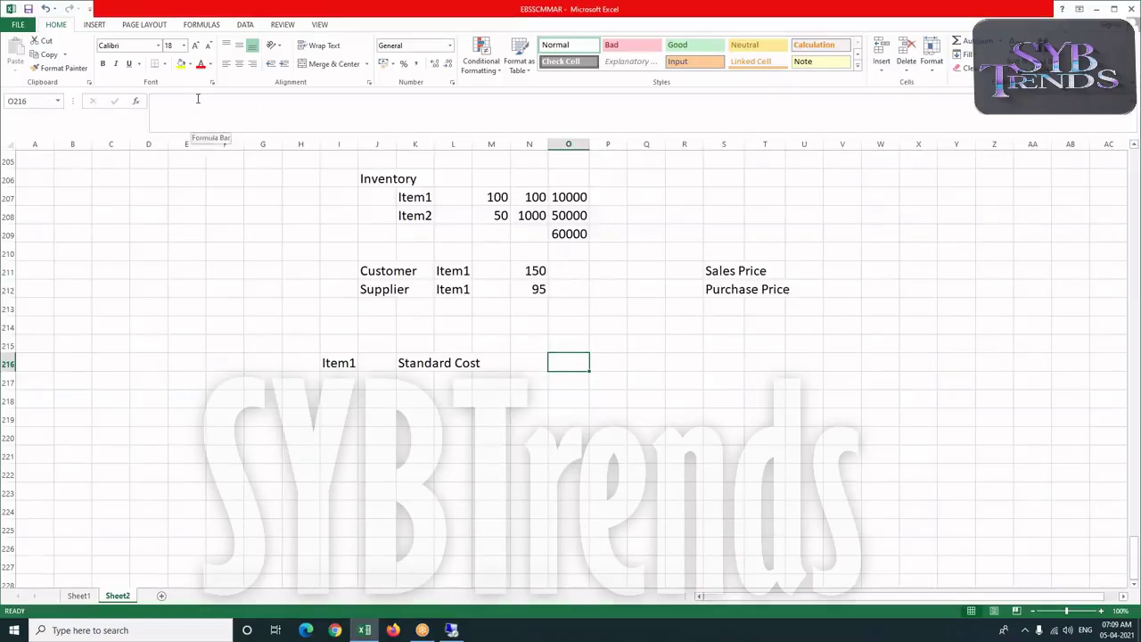
pyautogui.write('100')
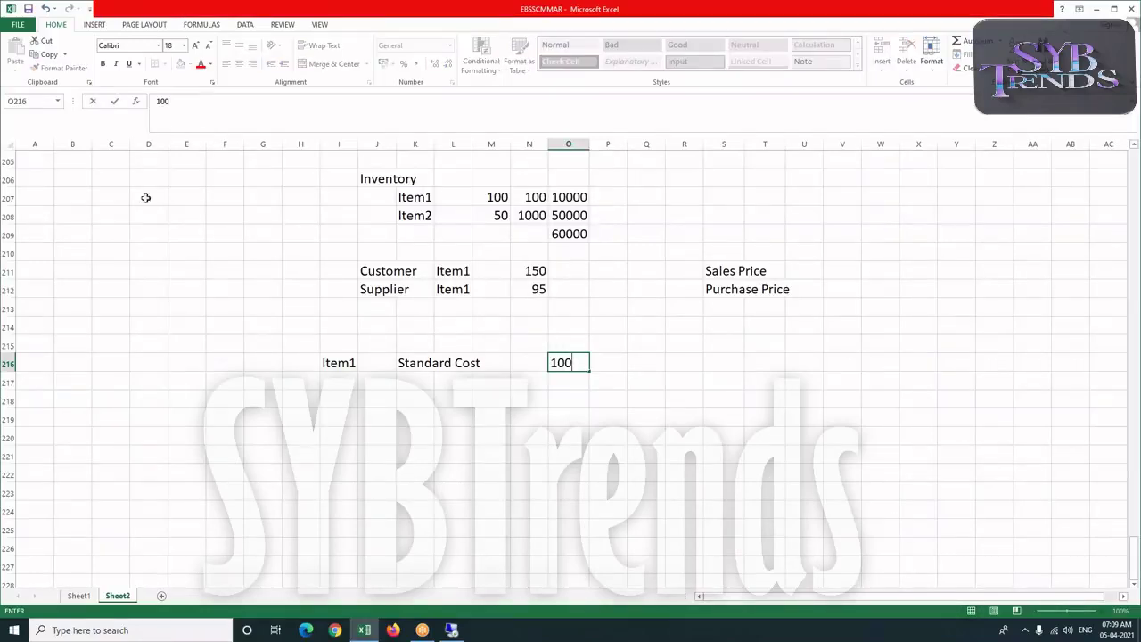
# - Start a purchase order line in row 218 with PO in column I and Item1 in column K
pyautogui.click(340, 403)
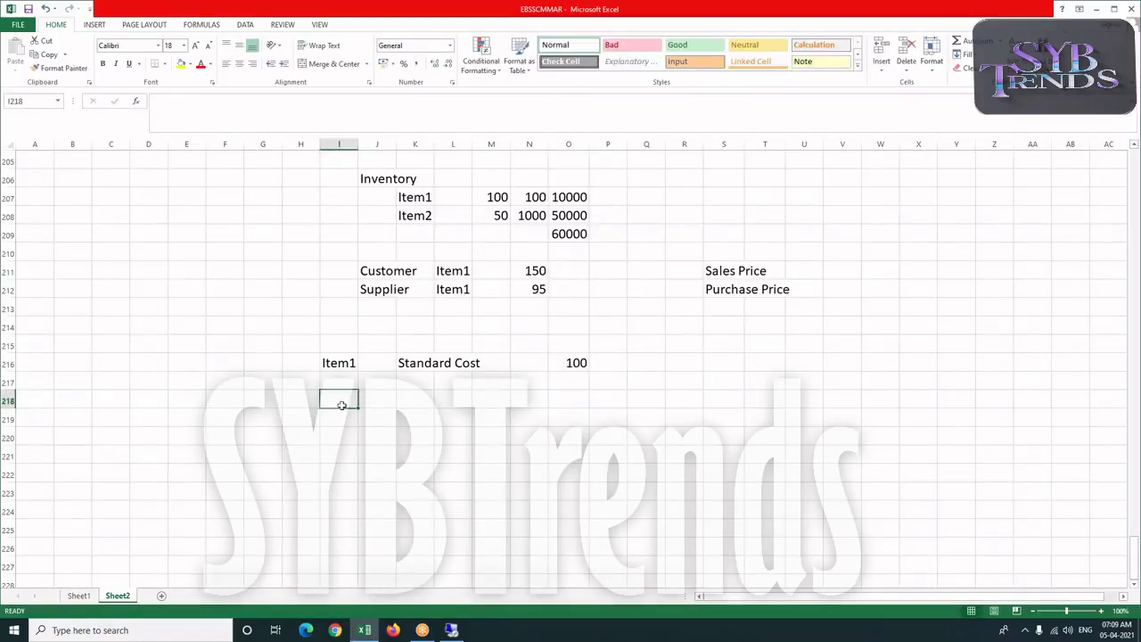
pyautogui.write('PO')
pyautogui.press('Tab')
pyautogui.press('Tab')
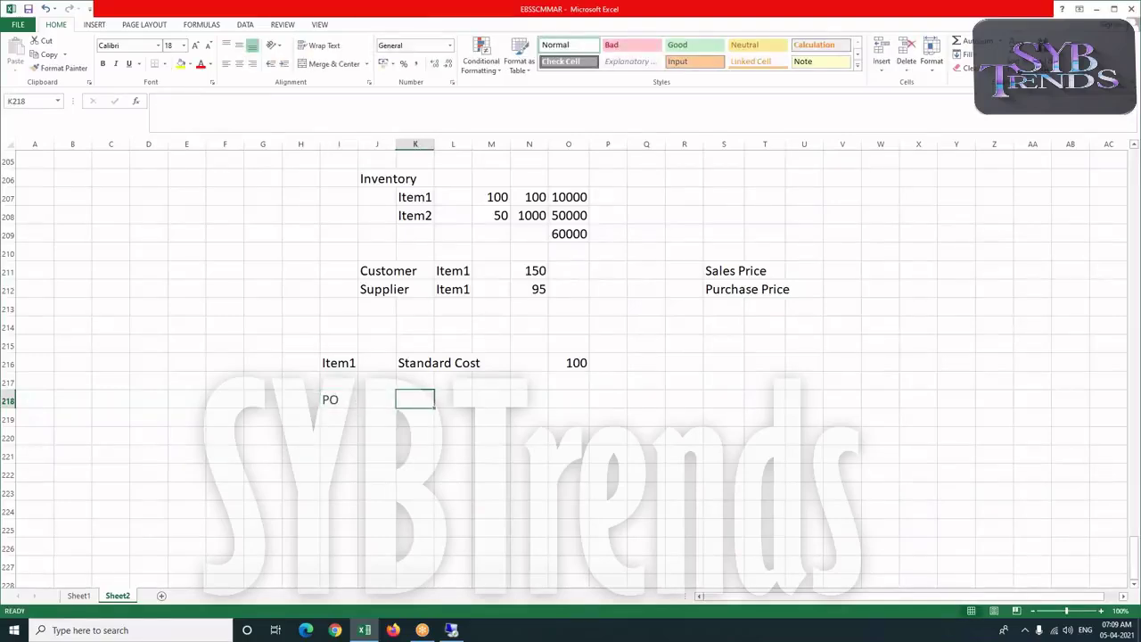
pyautogui.write('Item1')
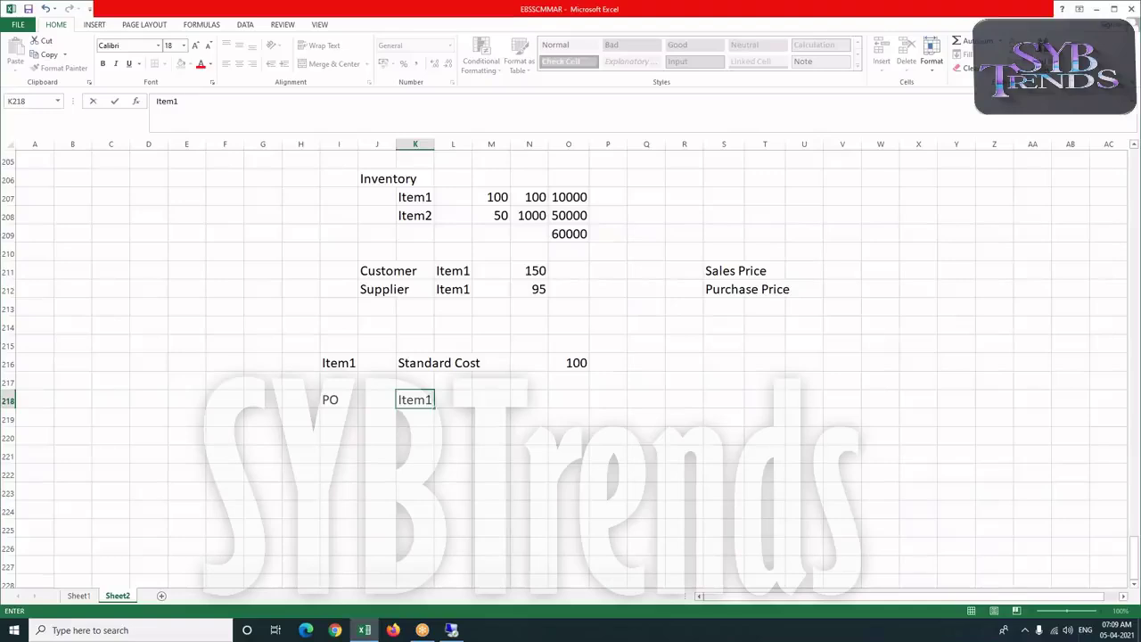
pyautogui.press('Tab')
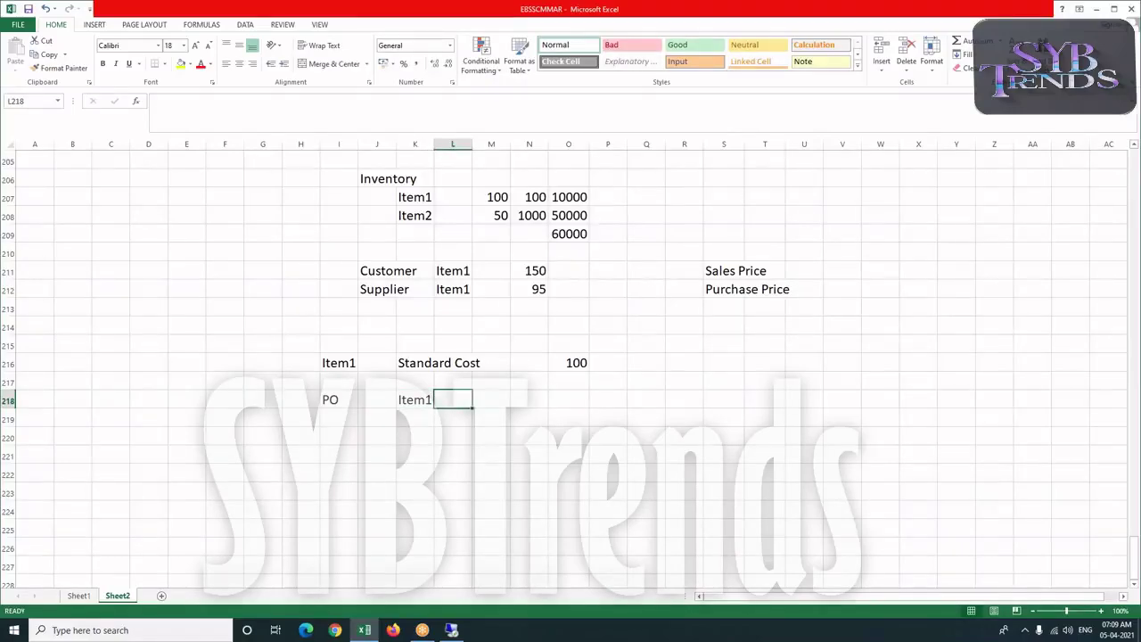
# - Fill in the PO line's quantity 100 in L218, price 95 in M218 and amount 9500 in O218
pyautogui.write('100')
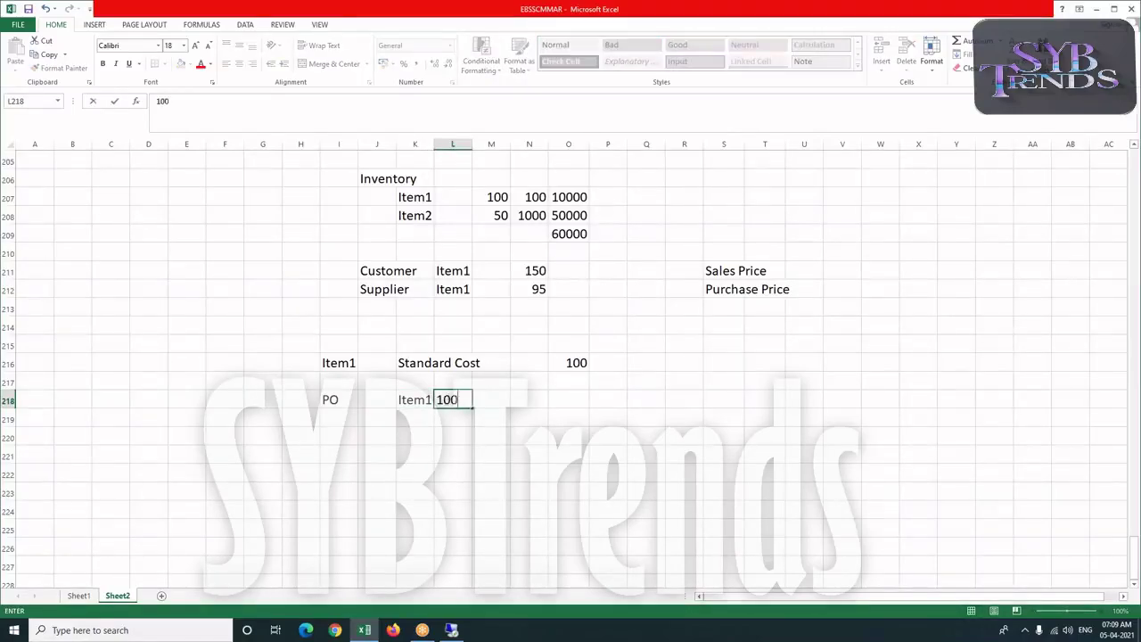
pyautogui.press('Tab')
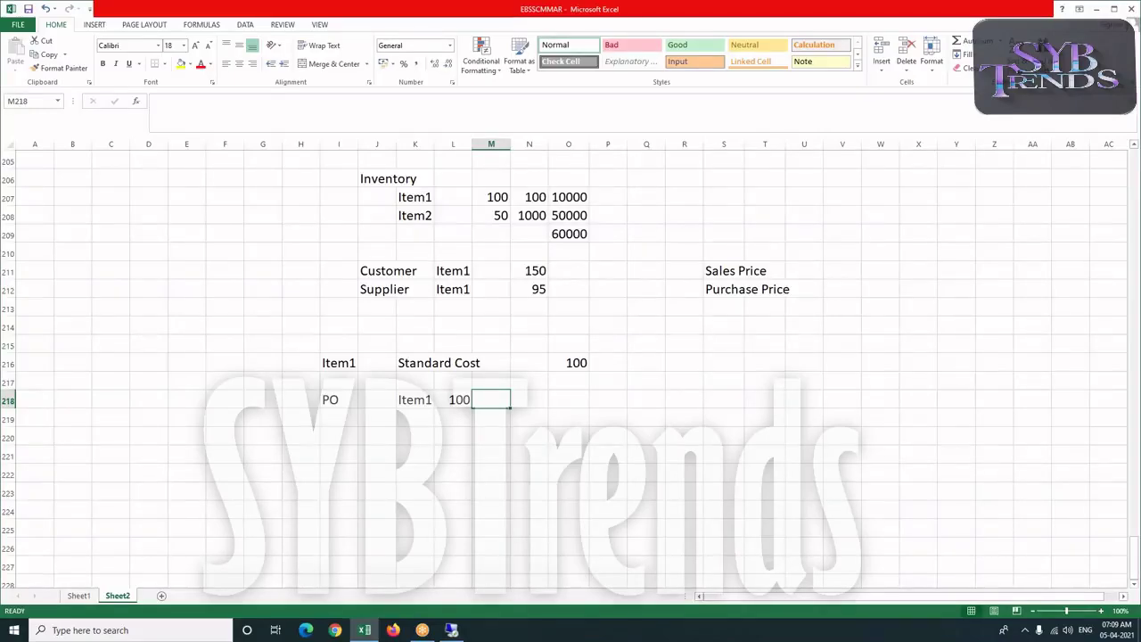
pyautogui.write('95')
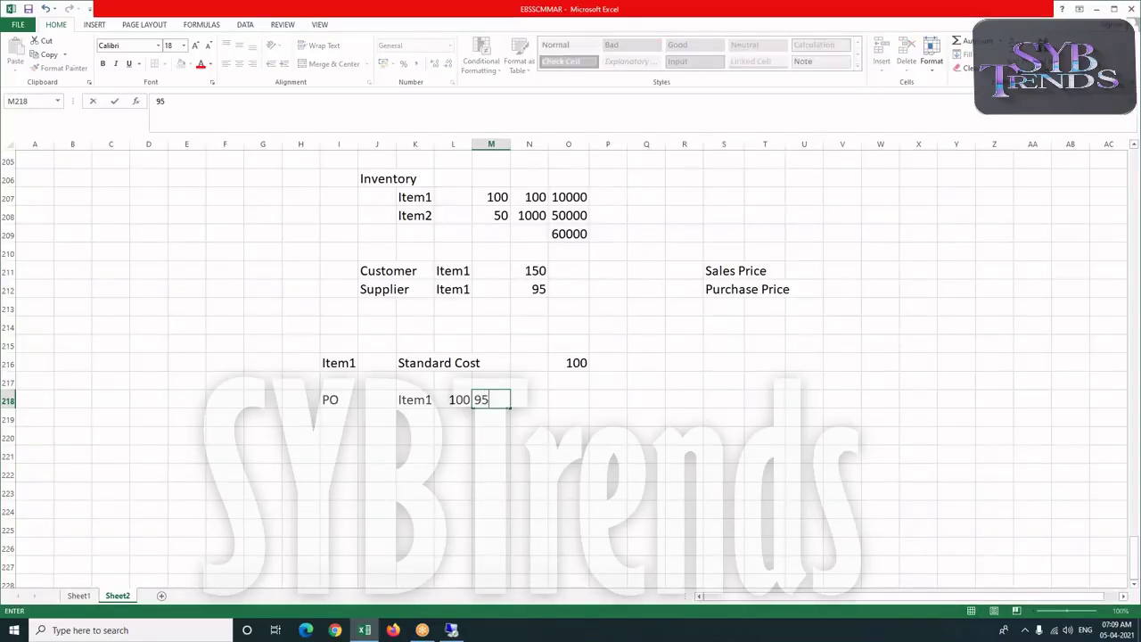
pyautogui.press('Tab')
pyautogui.press('Tab')
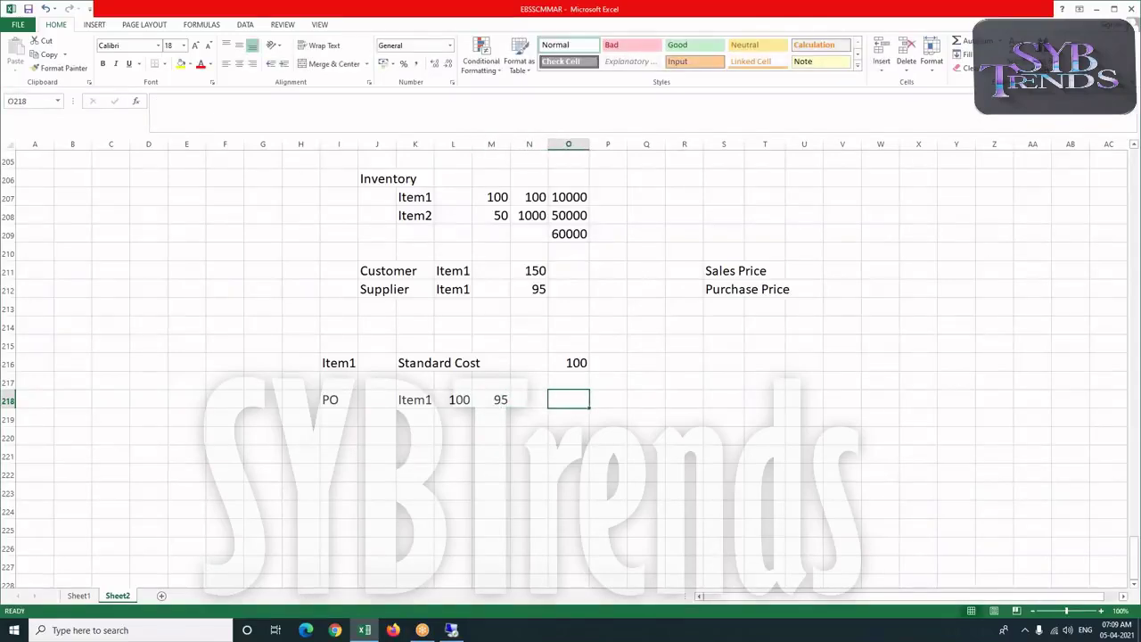
pyautogui.write('9500')
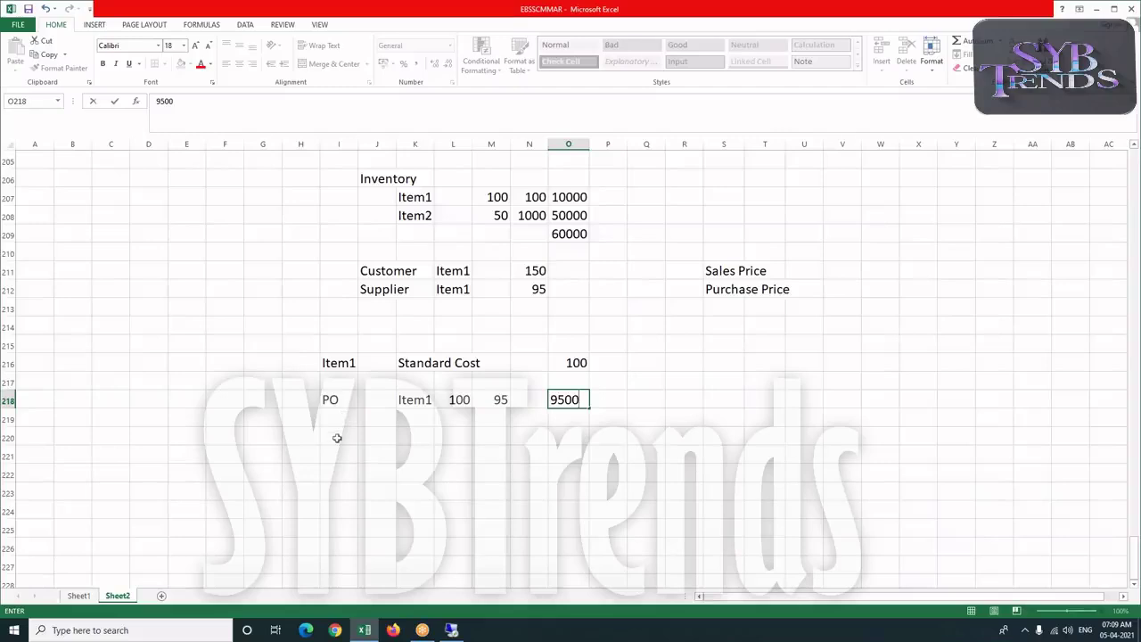
# - Enter Receipts in I221, with the accounting lines Material Cost in K221 and to Accrual in K222
pyautogui.click(334, 437)
pyautogui.click(330, 455)
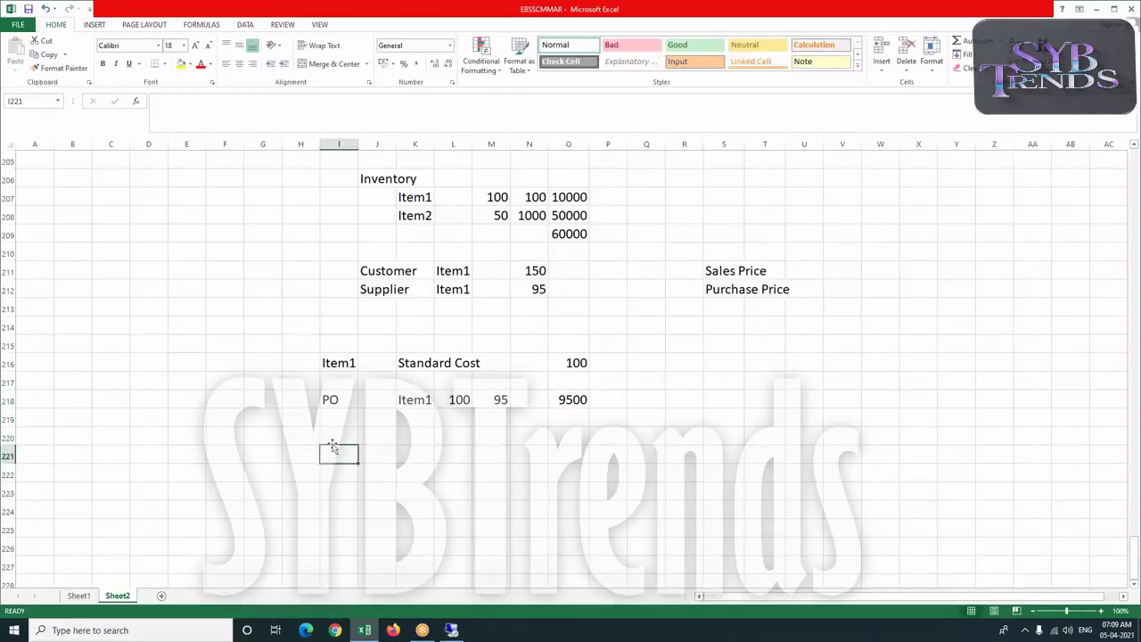
pyautogui.write('Receipts')
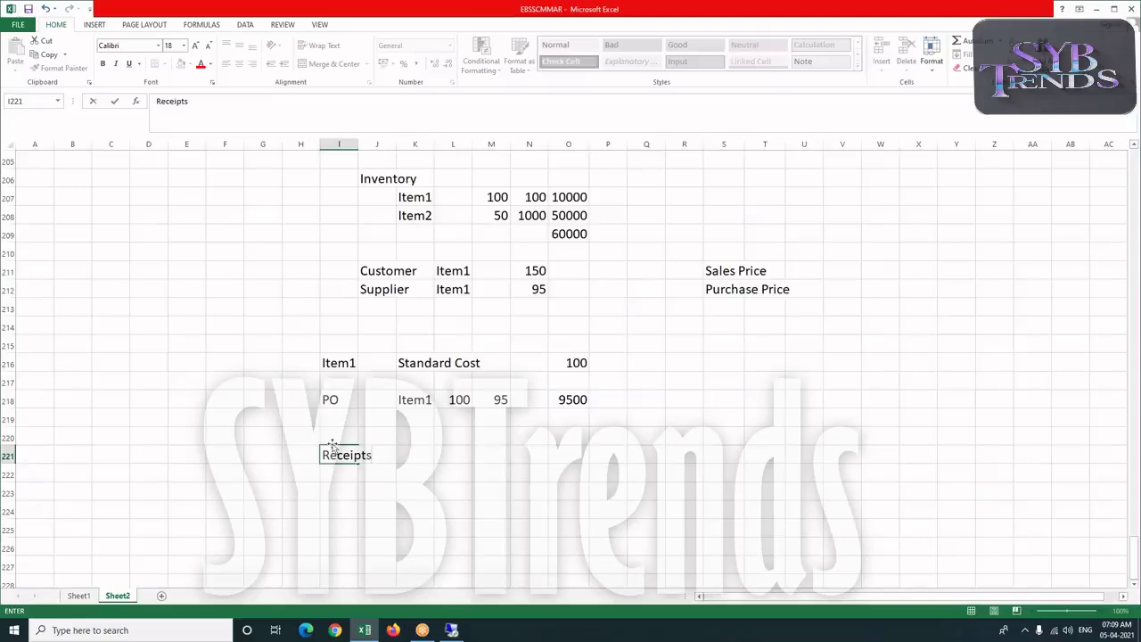
pyautogui.press('Tab')
pyautogui.press('Tab')
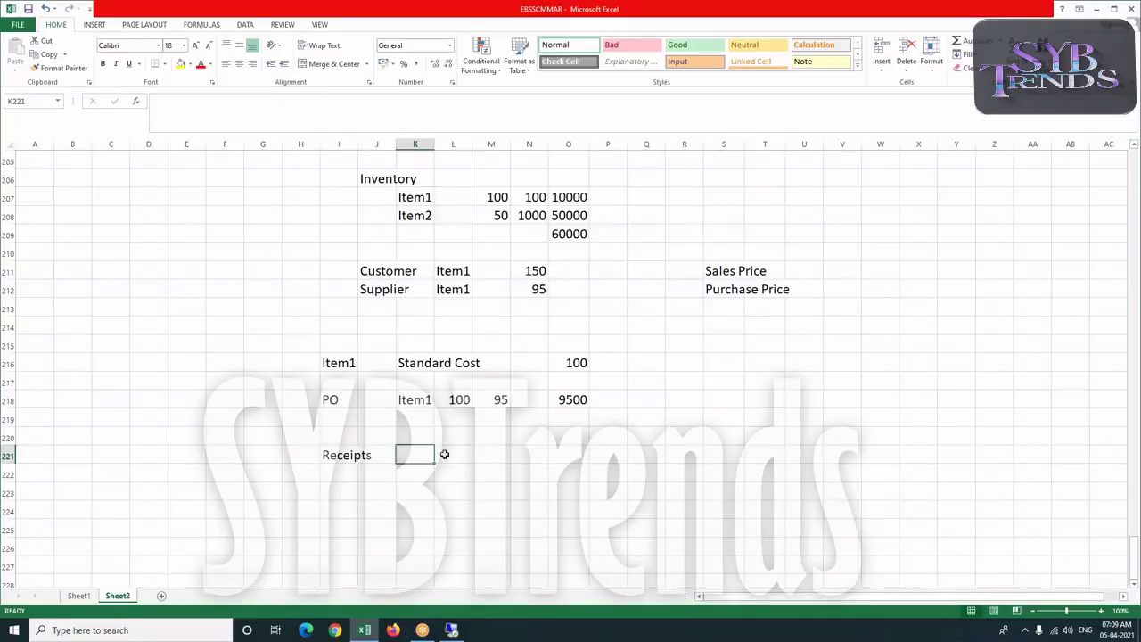
pyautogui.write('Materia')
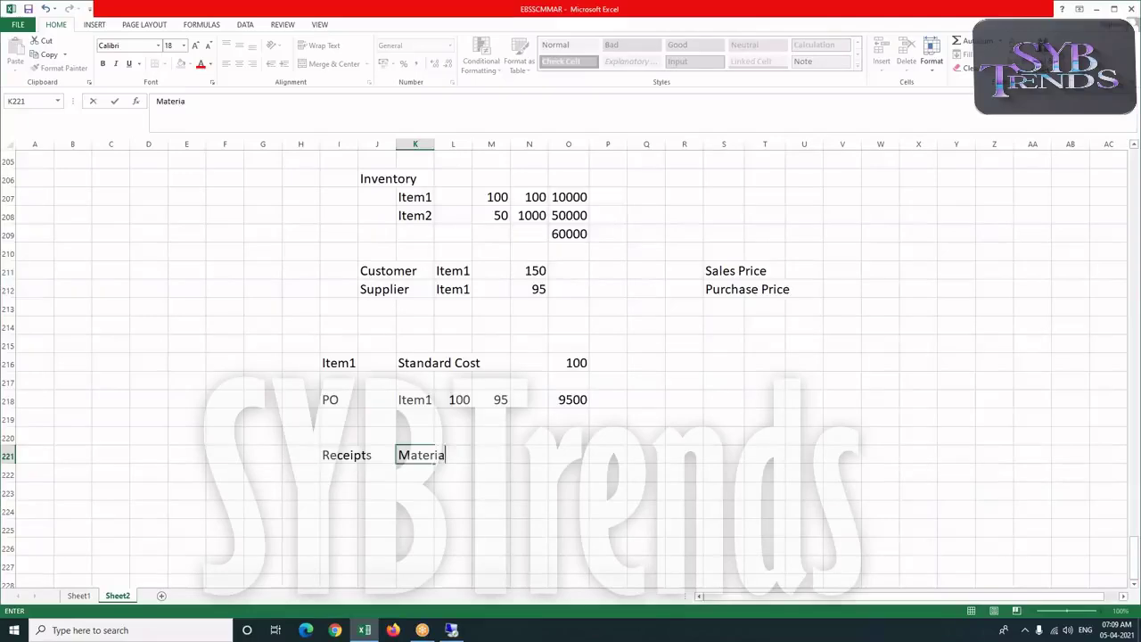
pyautogui.write('l Cost')
pyautogui.press('Return')
pyautogui.write('to')
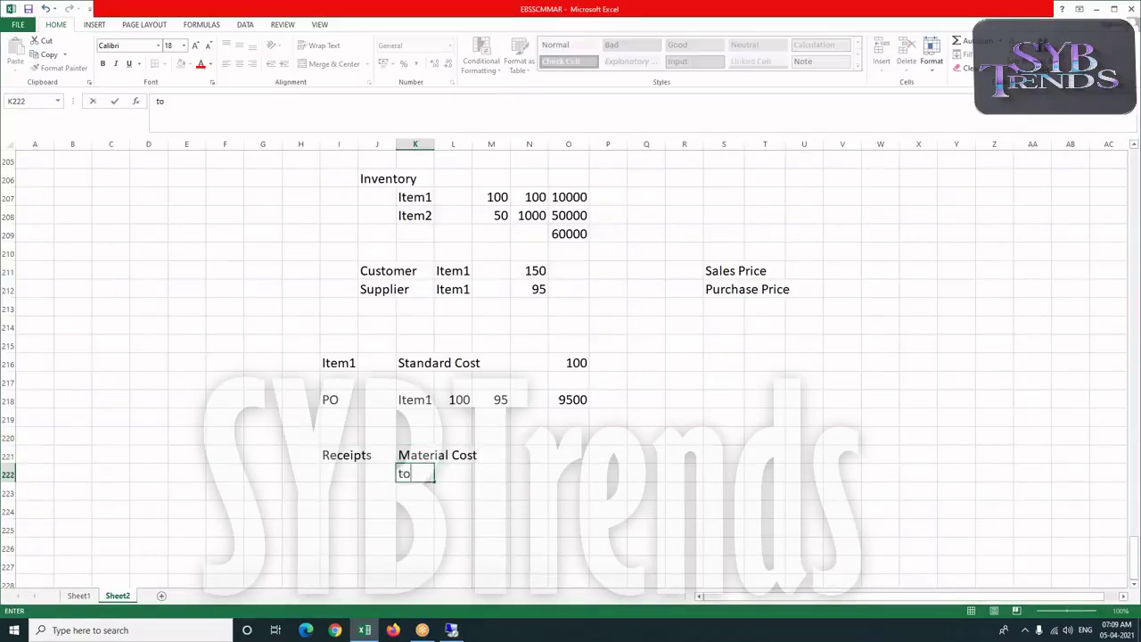
pyautogui.write(' Accrual')
# - Add the column headings Dr in N220 and Cr in O220 above the receipt lines
pyautogui.click(533, 436)
pyautogui.write('Dr')
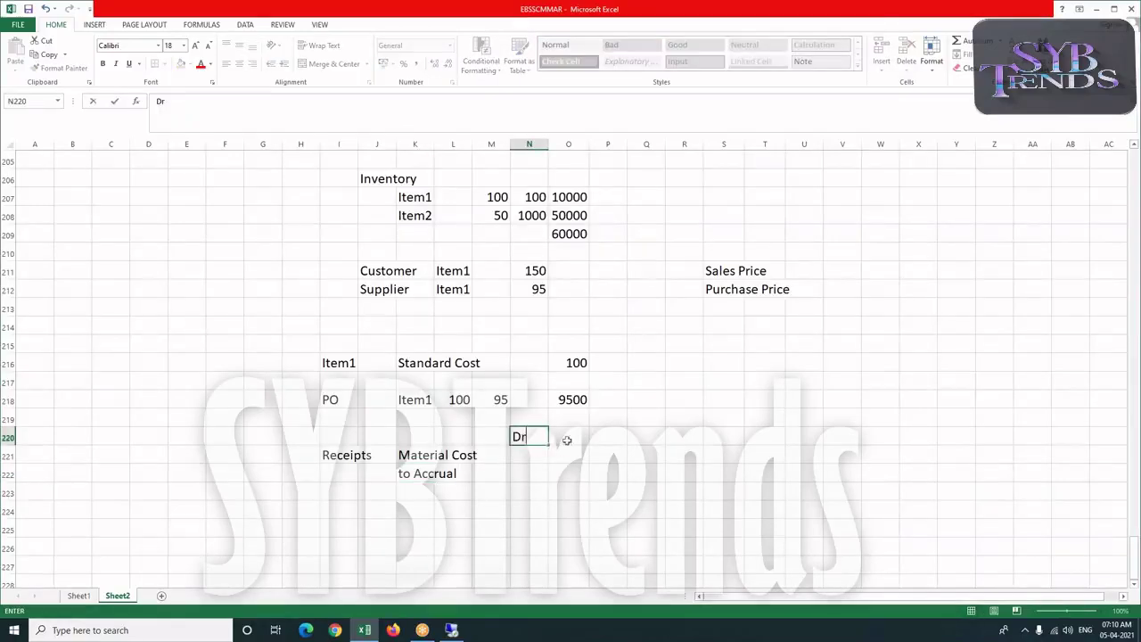
pyautogui.click(566, 440)
pyautogui.write('Cr')
# - Enter a debit of 10000 for Material Cost in N221 and a credit of 9500 for Accrual in O222
pyautogui.click(537, 454)
pyautogui.write('10000')
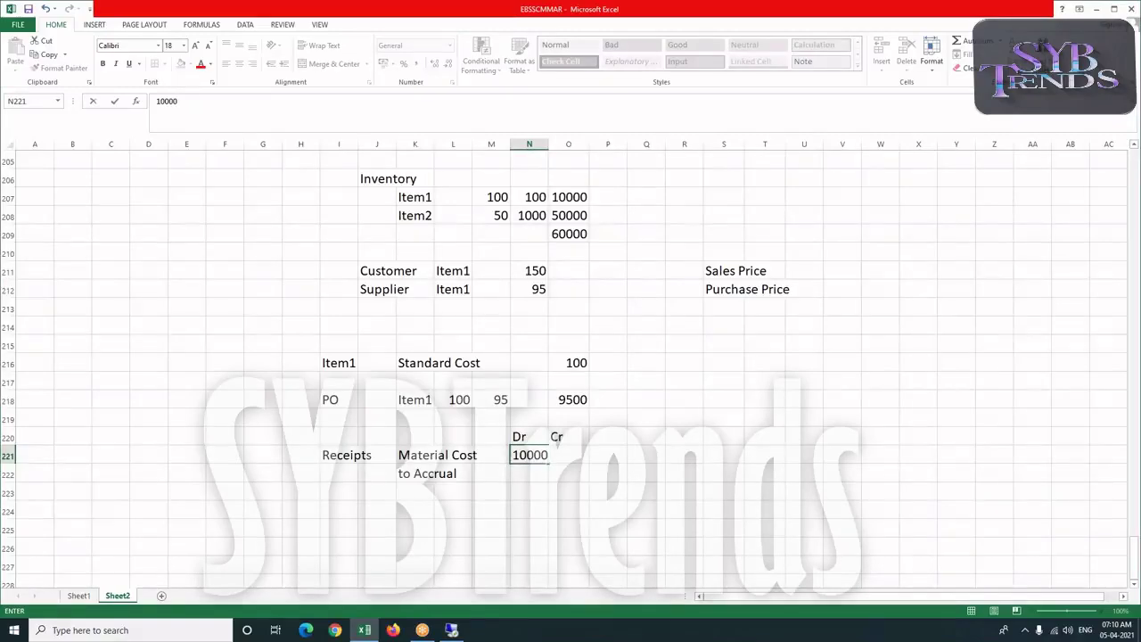
pyautogui.click(575, 473)
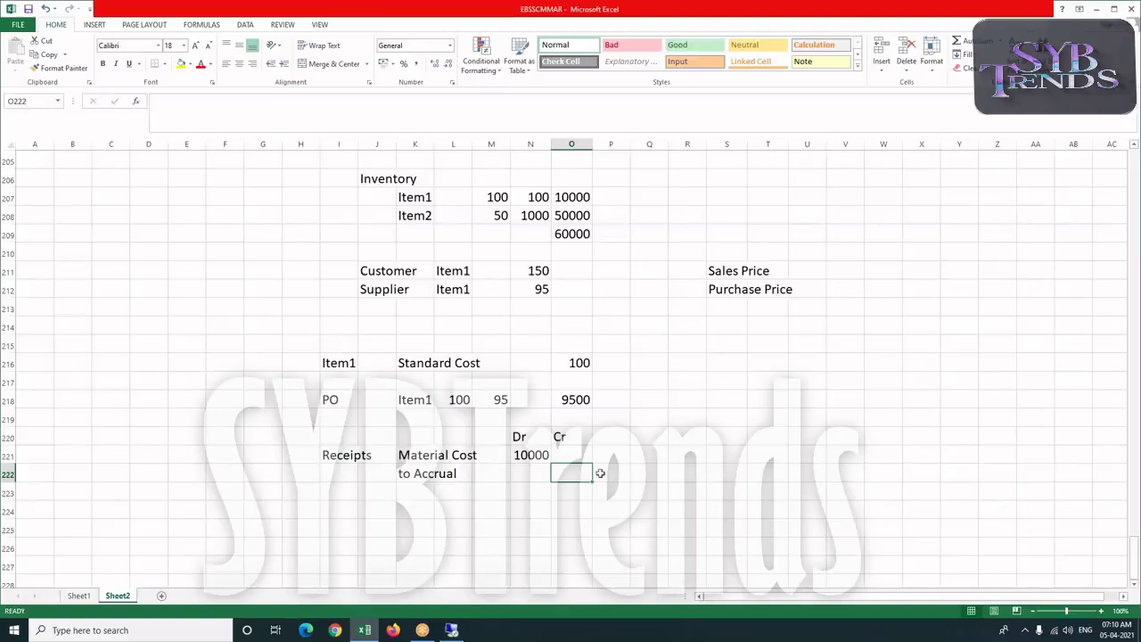
pyautogui.write('9500')
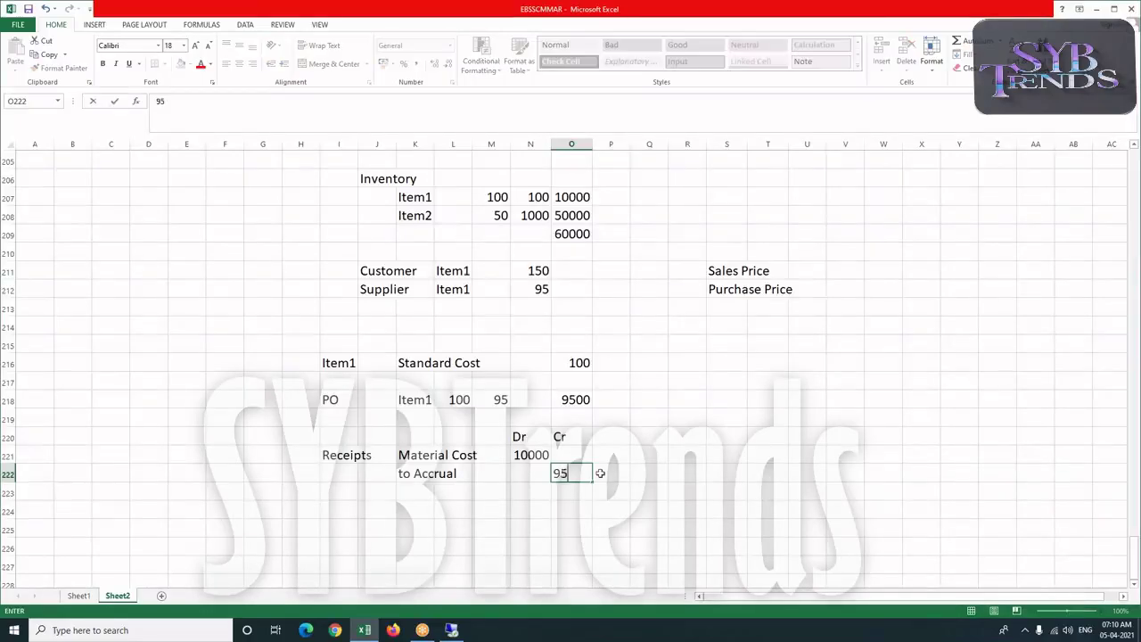
# - Add the line label Purchase Price Variance in K223, below the accrual line
pyautogui.click(496, 490)
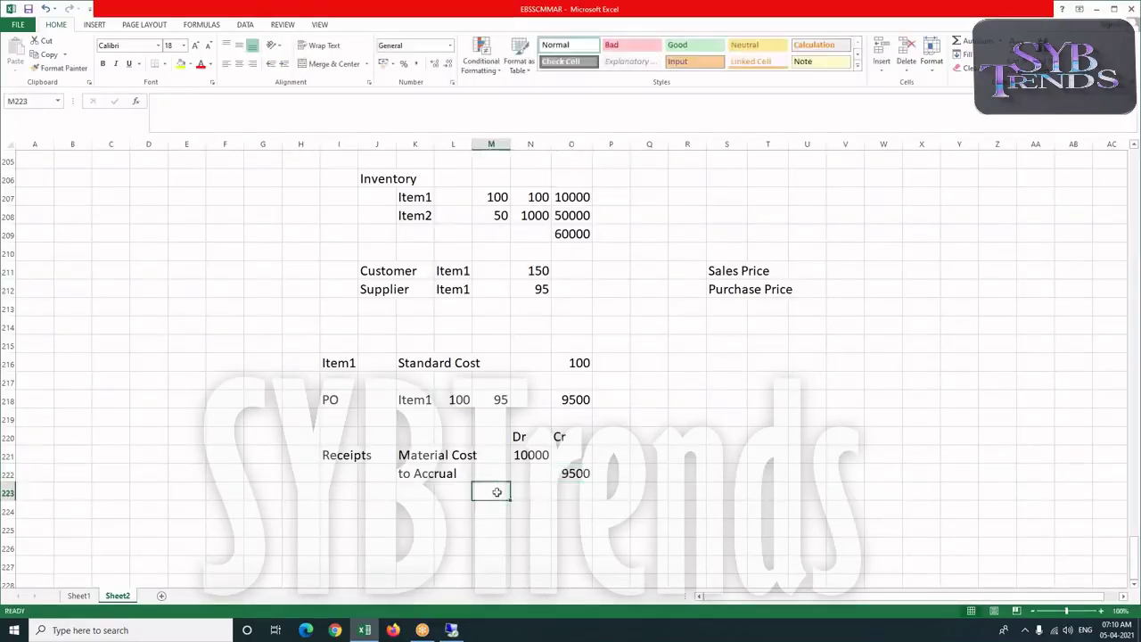
pyautogui.click(333, 508)
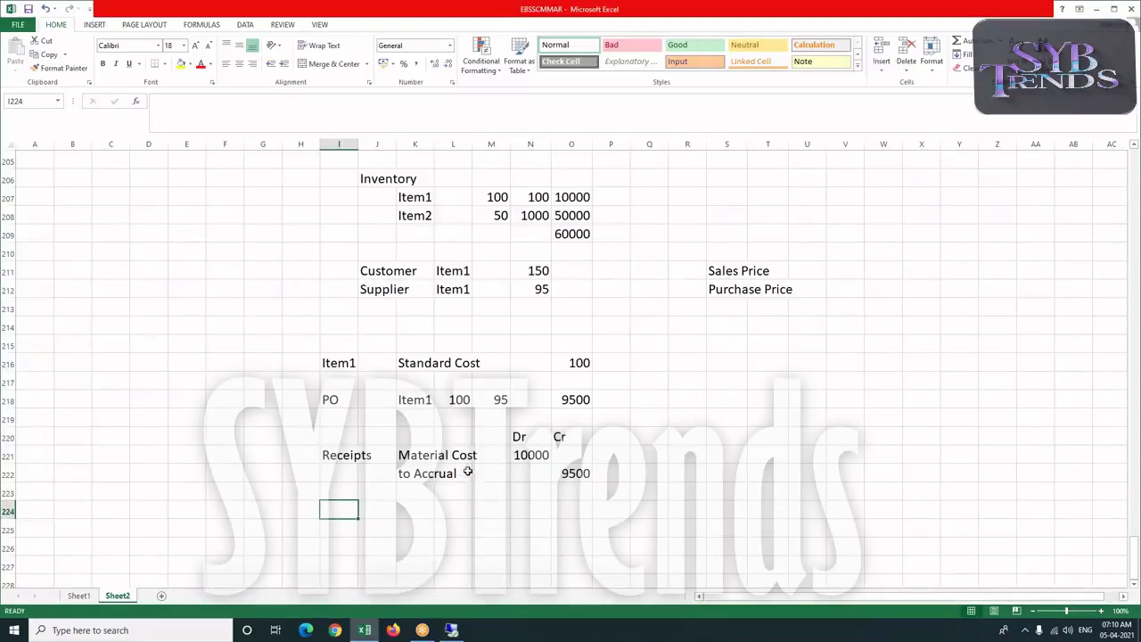
pyautogui.click(538, 455)
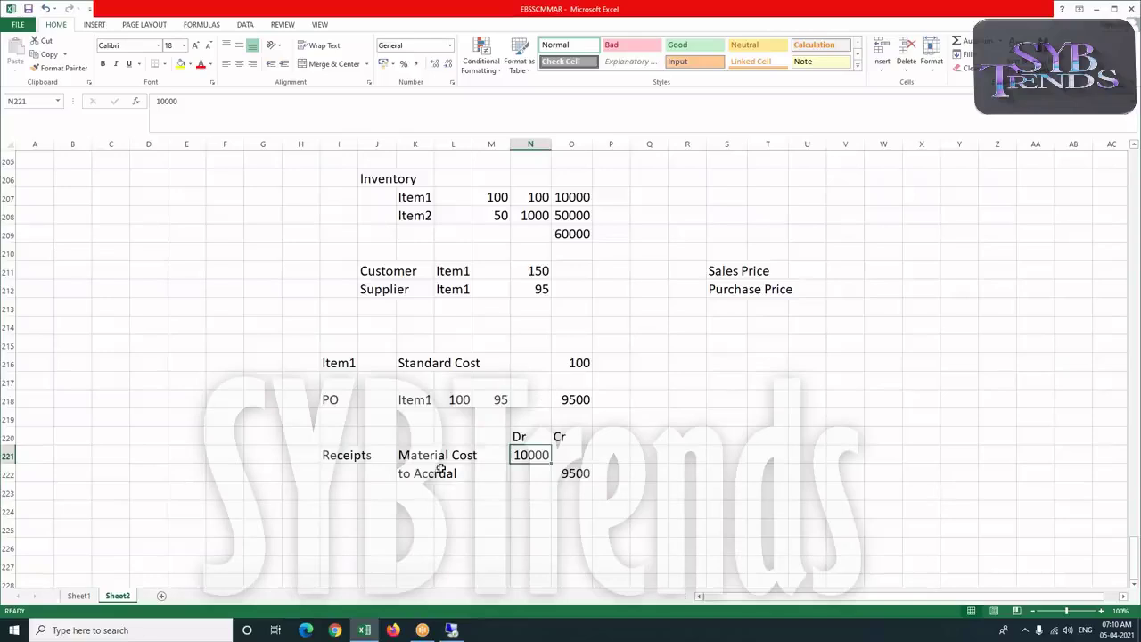
pyautogui.click(416, 489)
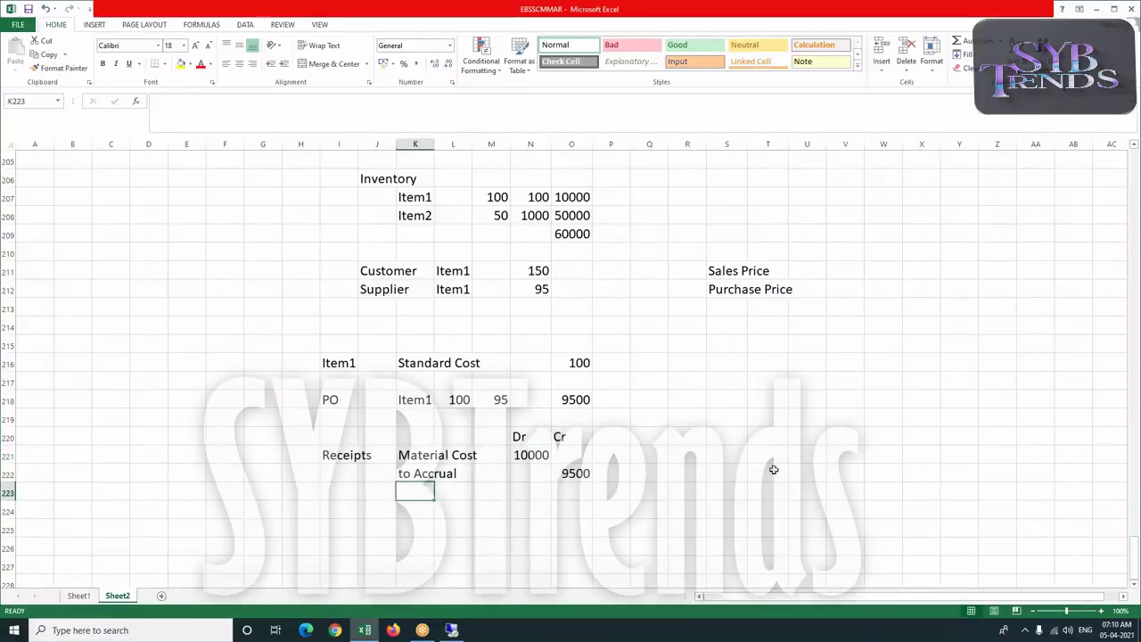
pyautogui.write('Purchase ')
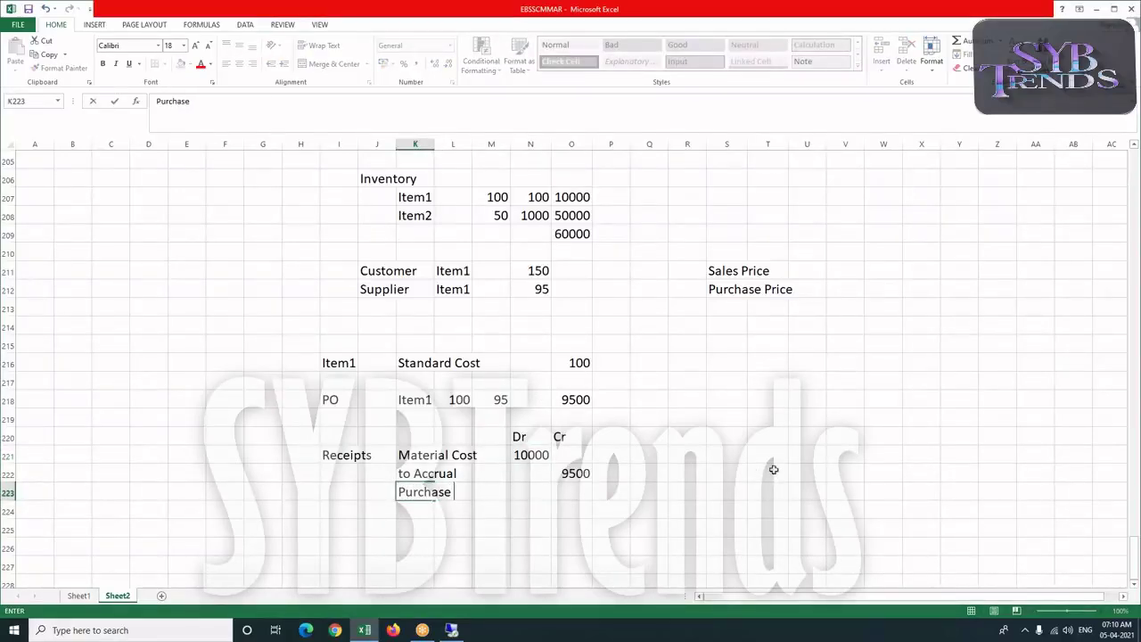
pyautogui.write('Price Variance')
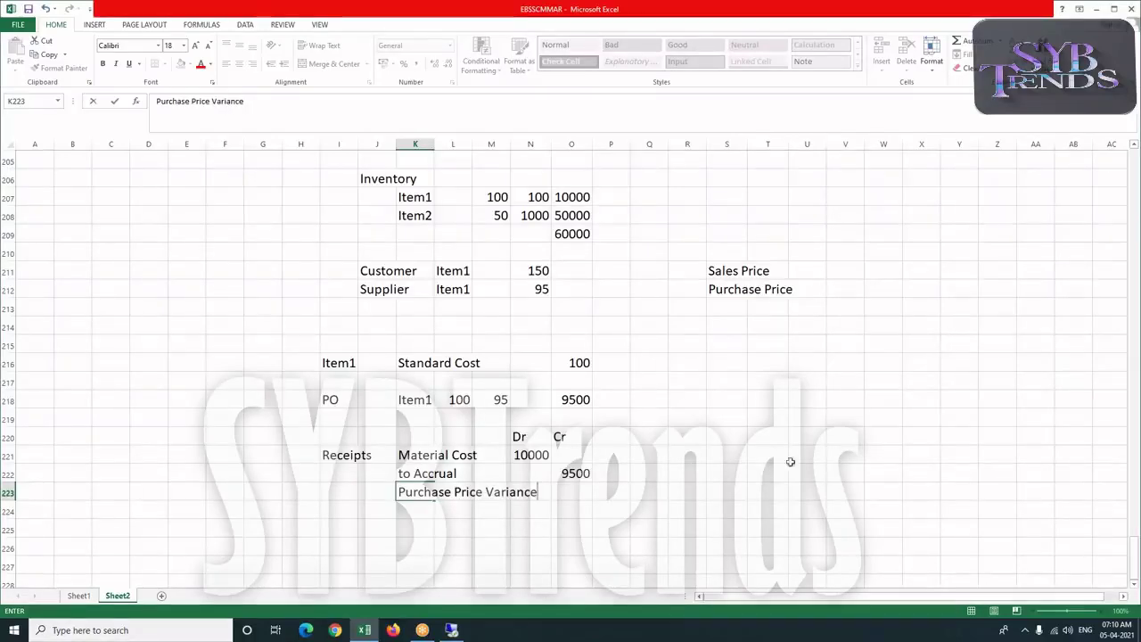
# - Enter a credit of 500 for Purchase Price Variance in O223 and the row label Sales in I225
pyautogui.click(577, 491)
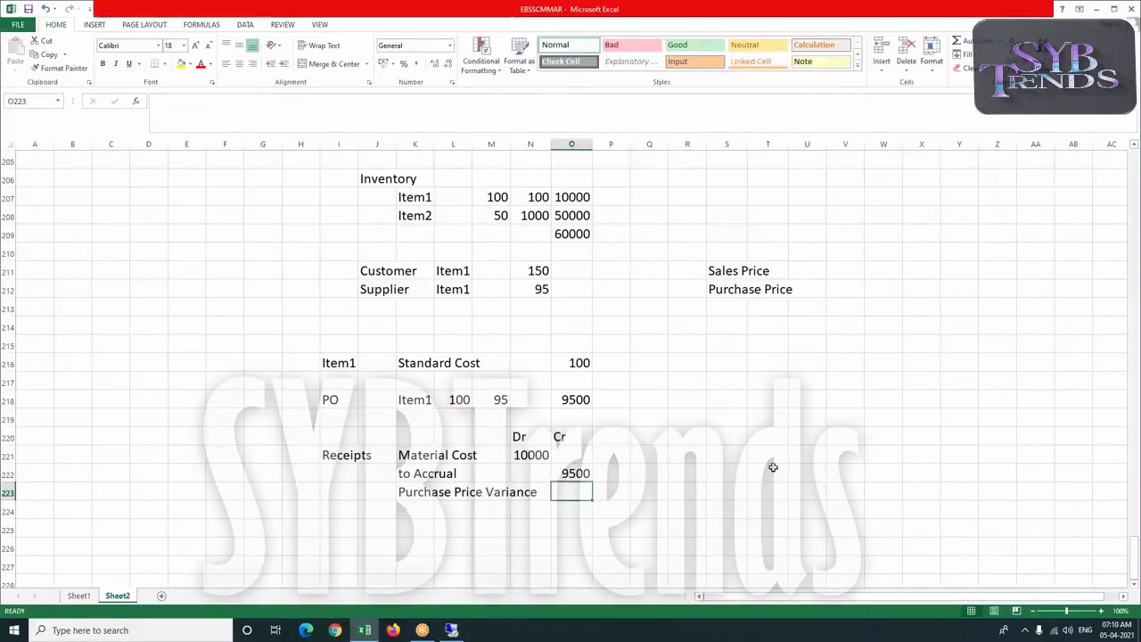
pyautogui.write('500')
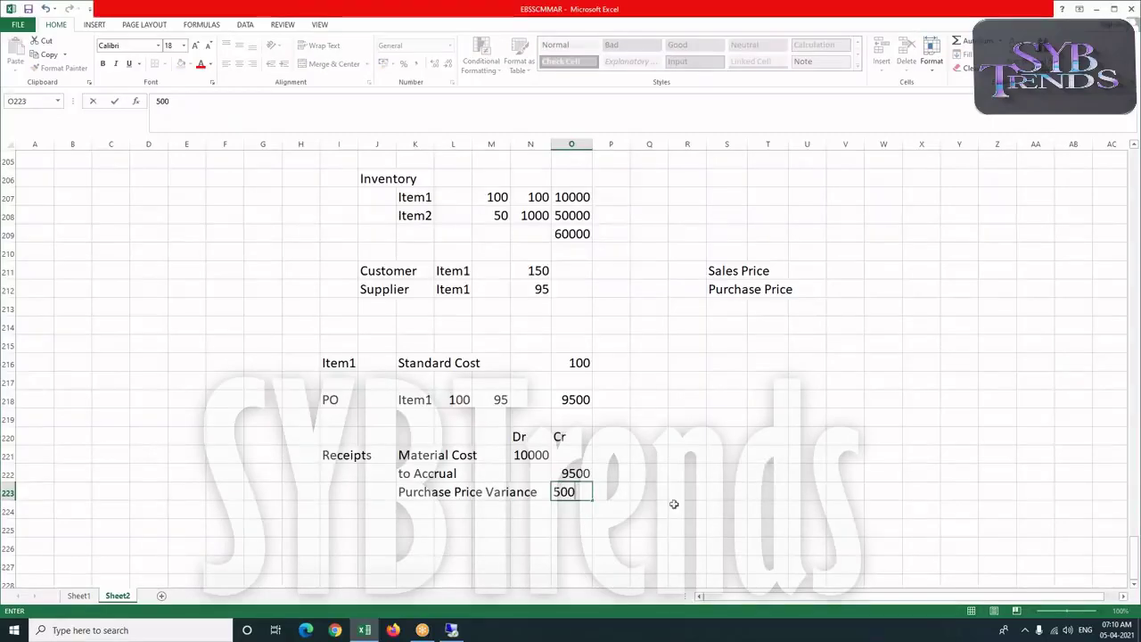
pyautogui.click(401, 545)
pyautogui.click(334, 523)
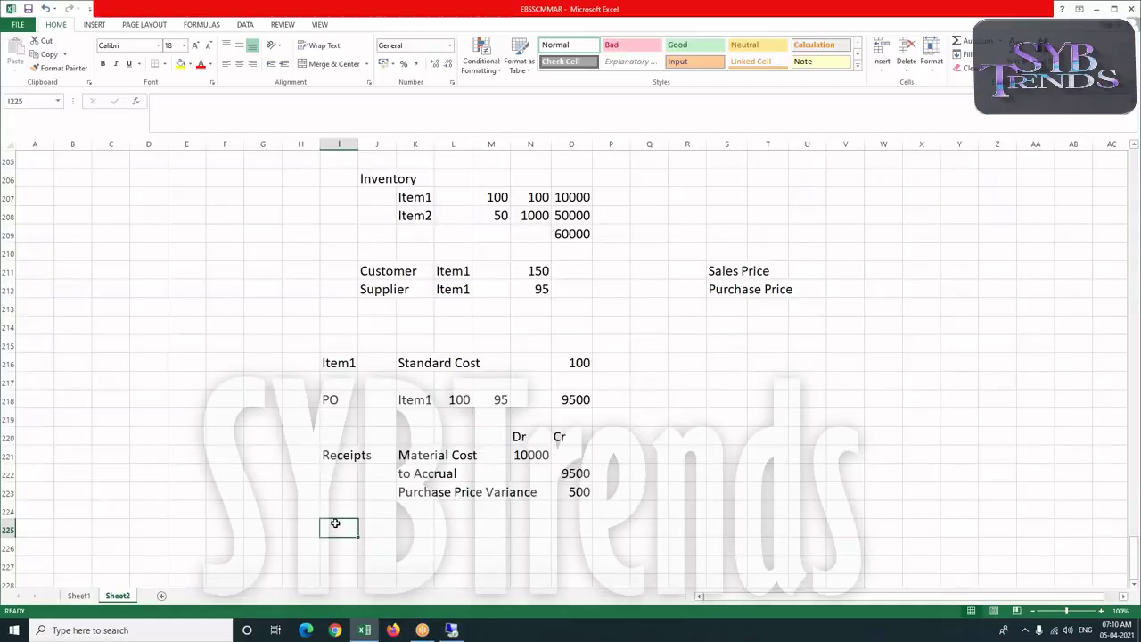
pyautogui.write('Sales')
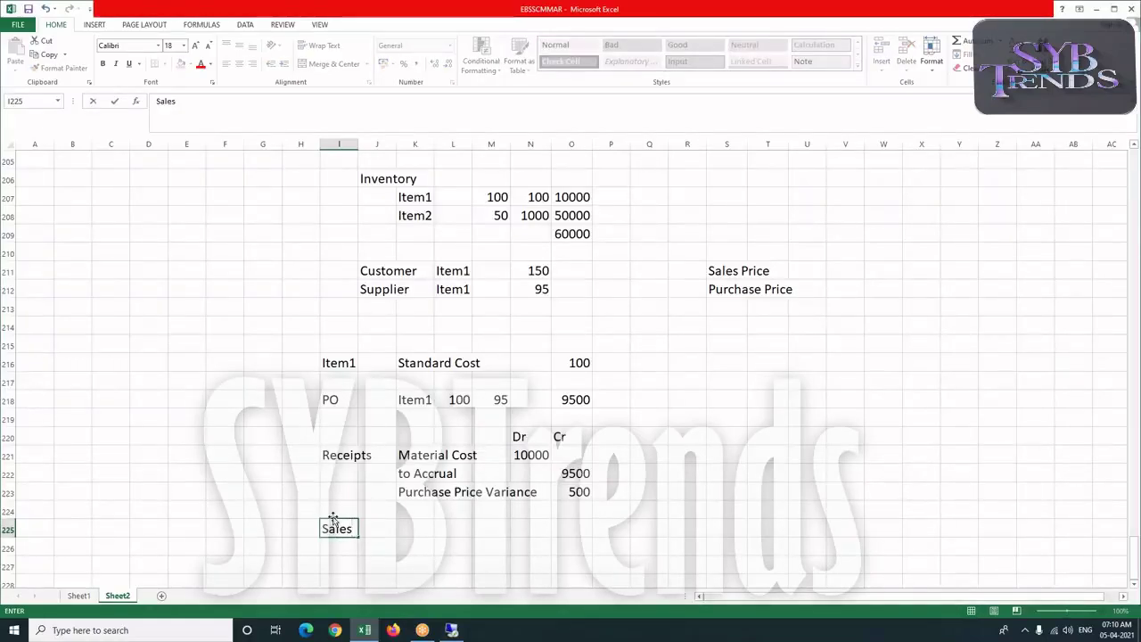
# - Extend the row labels to PO(Supplier) in I218 and Sales(Customer in I225
pyautogui.click(331, 400)
pyautogui.click(203, 105)
pyautogui.write('(')
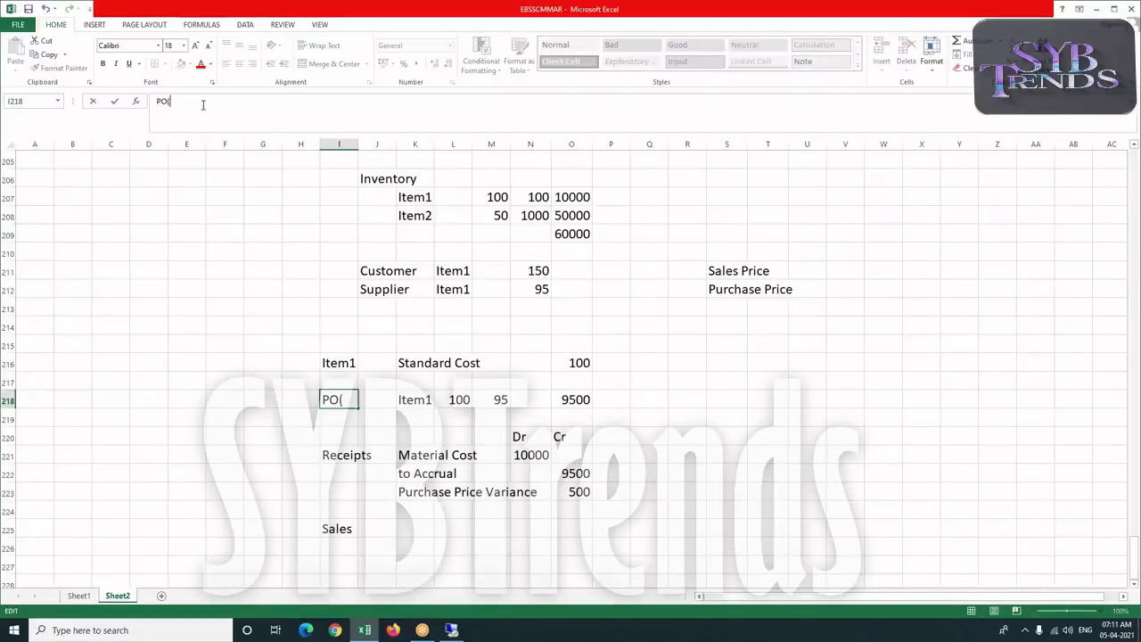
pyautogui.write('Supplier)')
pyautogui.click(335, 526)
pyautogui.click(189, 105)
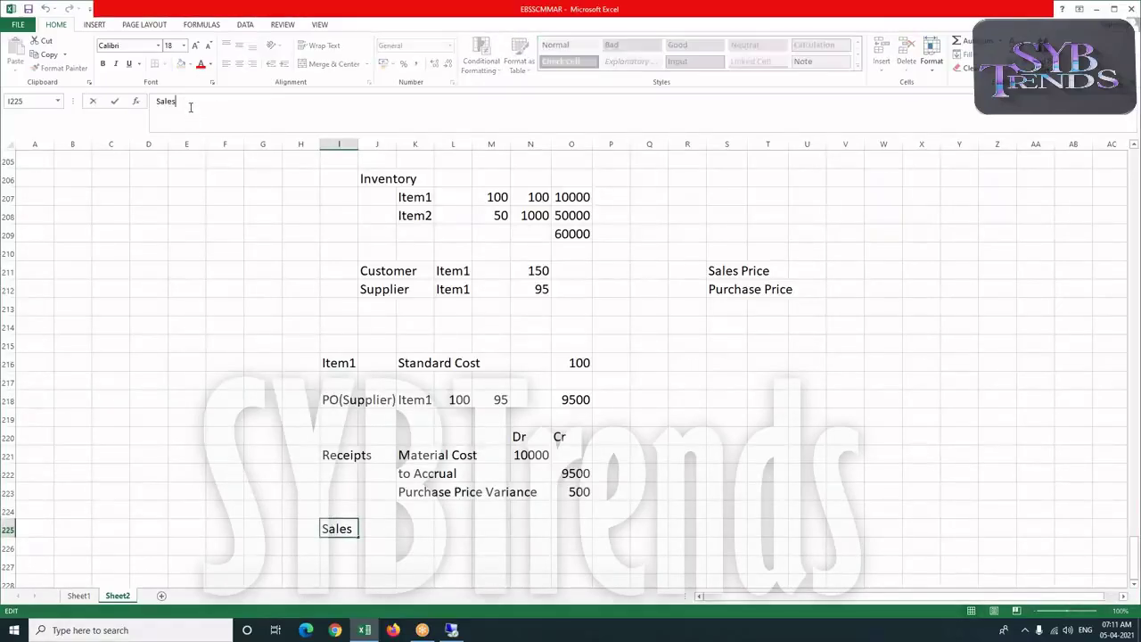
pyautogui.write('(Customer')
pyautogui.press('Tab')
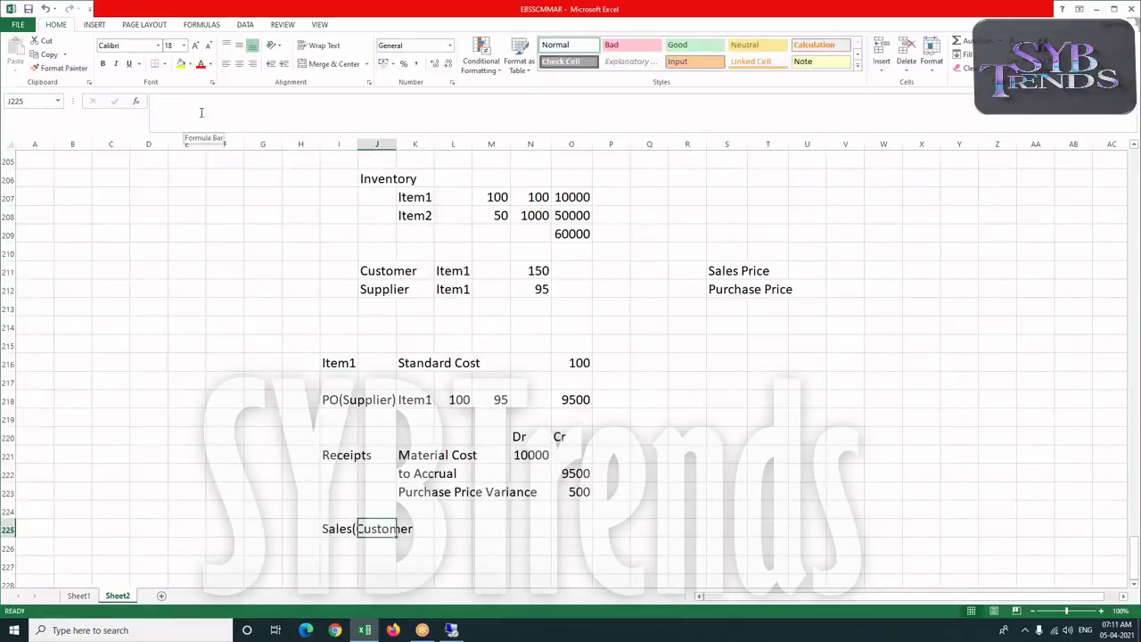
# - Enter Item1 in L225 on the Sales(Customer row
pyautogui.scroll(-2, 439, 425)
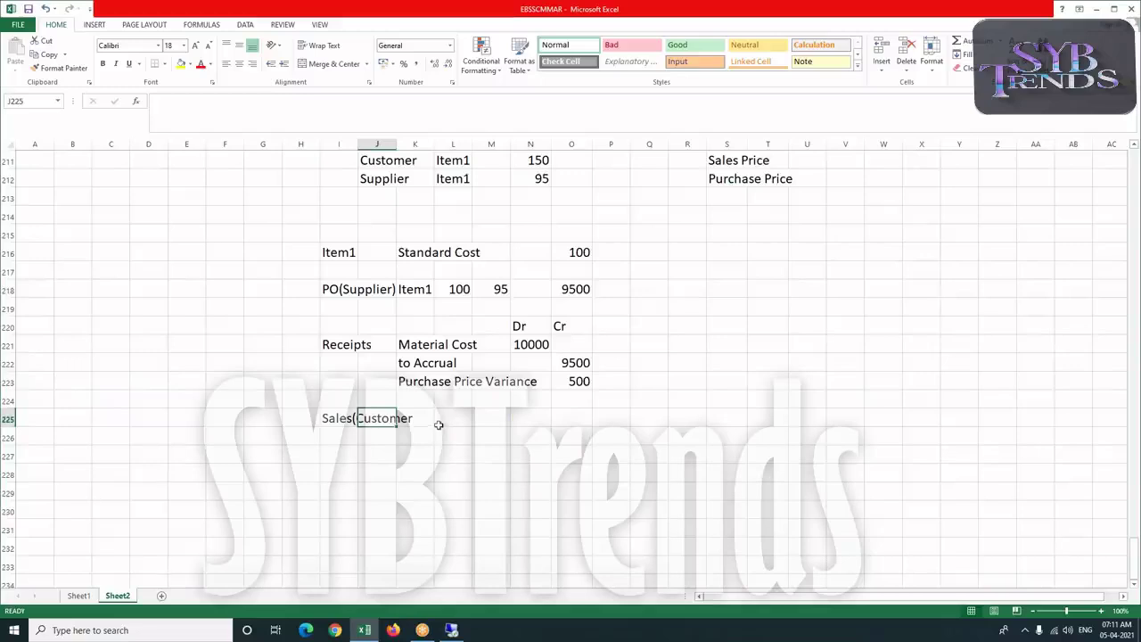
pyautogui.click(442, 419)
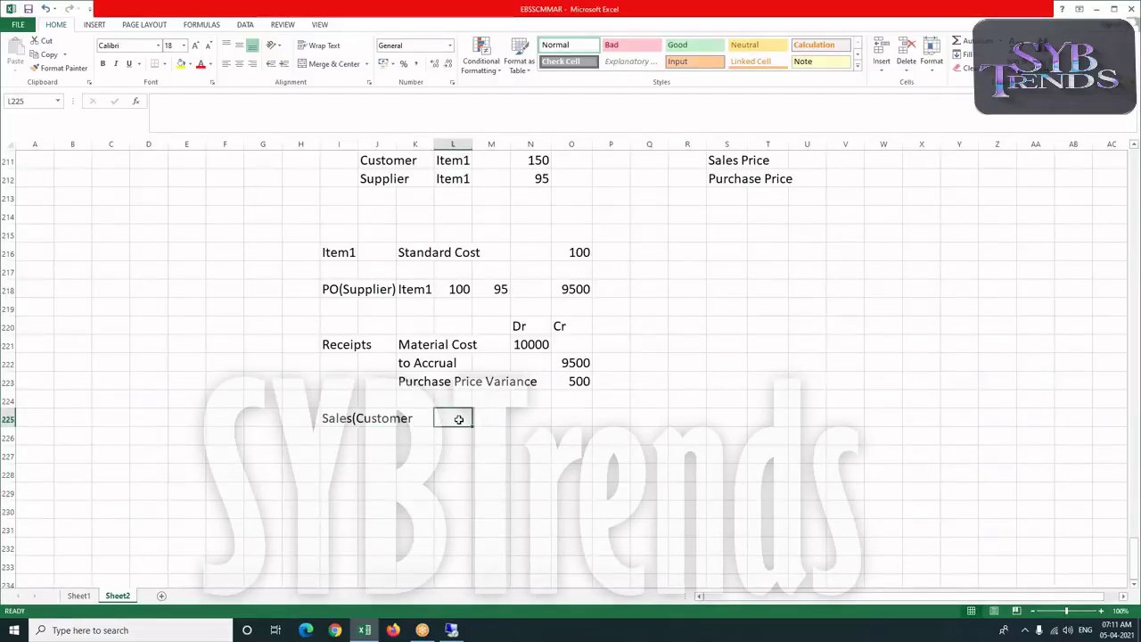
pyautogui.write('Item1')
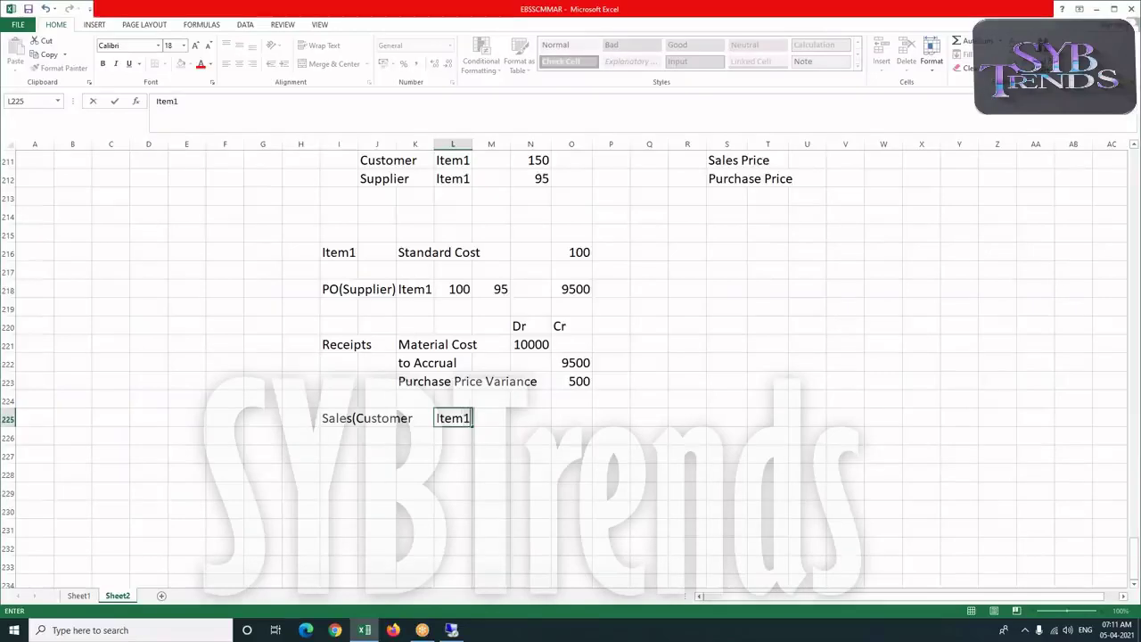
pyautogui.press('Tab')
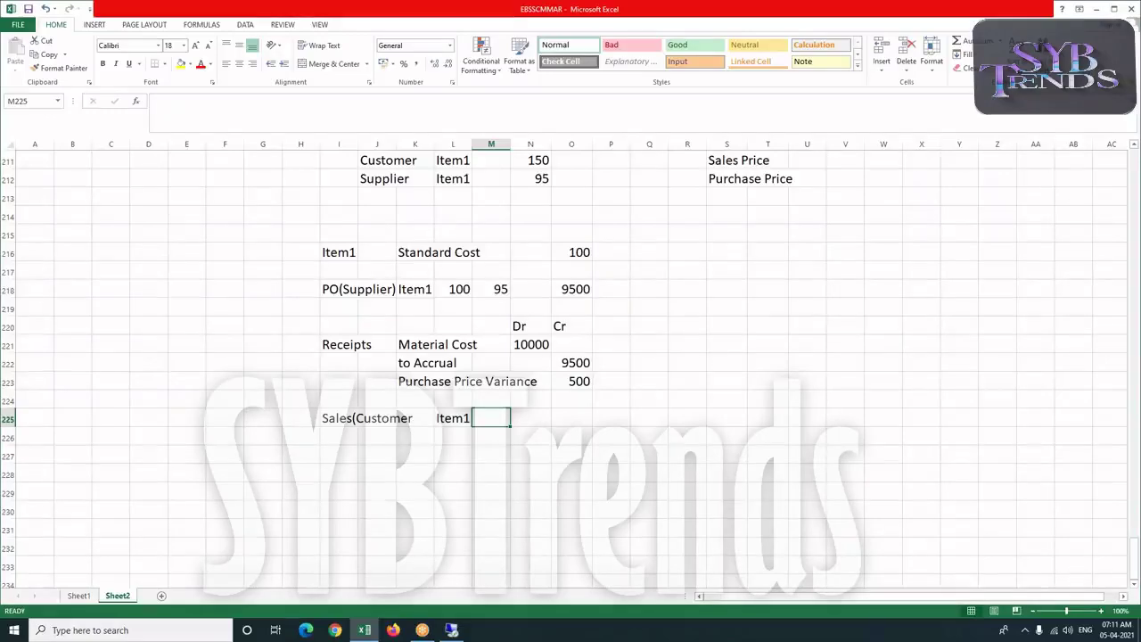
# - Fill in the sales row with quantity 10 in L225, price 150 in M225 and amount 1500 in O225
pyautogui.click(458, 423)
pyautogui.write('10')
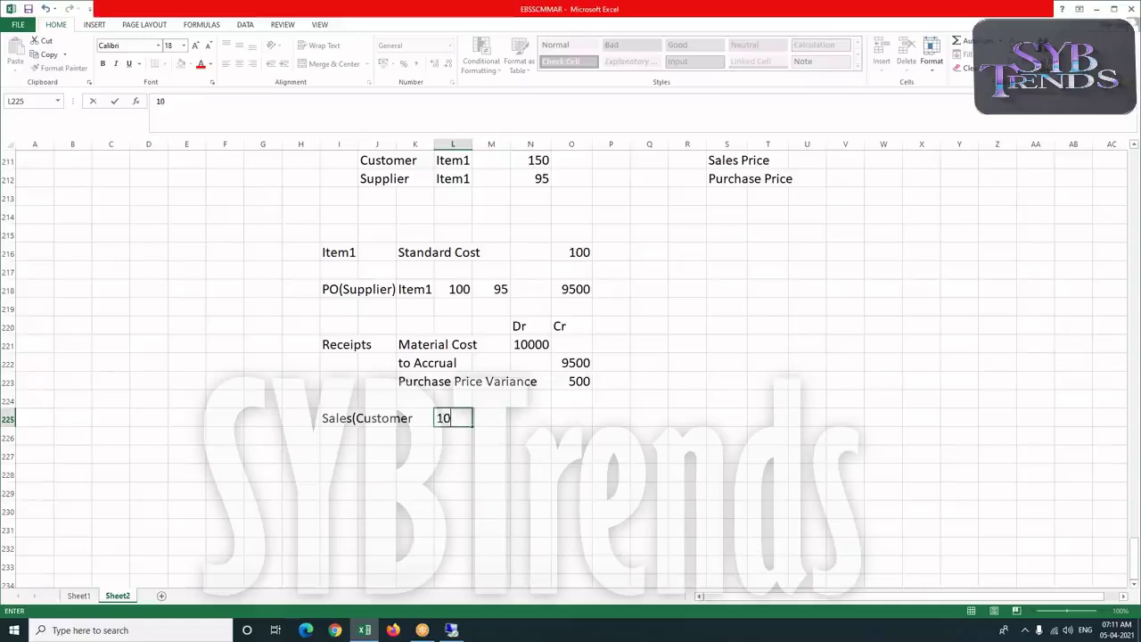
pyautogui.press('Tab')
pyautogui.write('150')
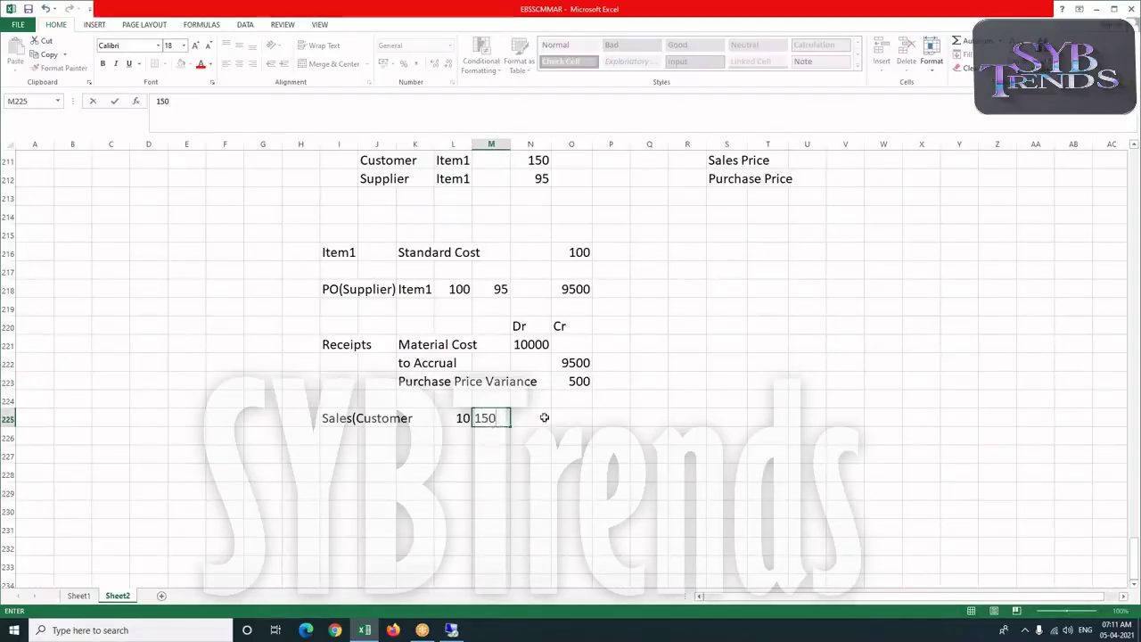
pyautogui.press('Tab')
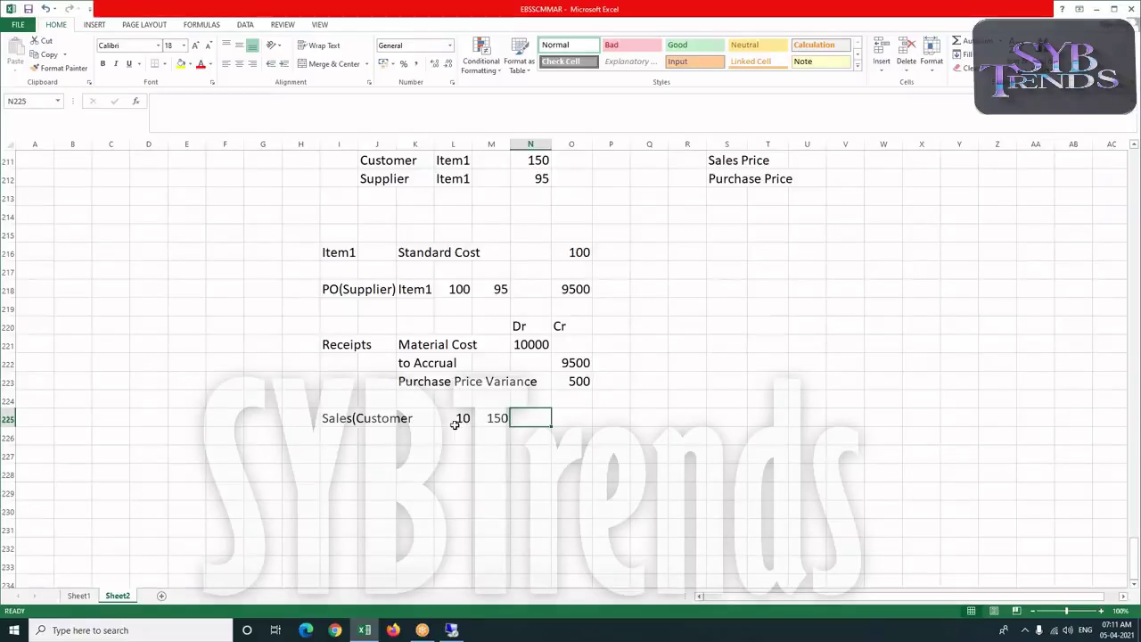
pyautogui.click(568, 419)
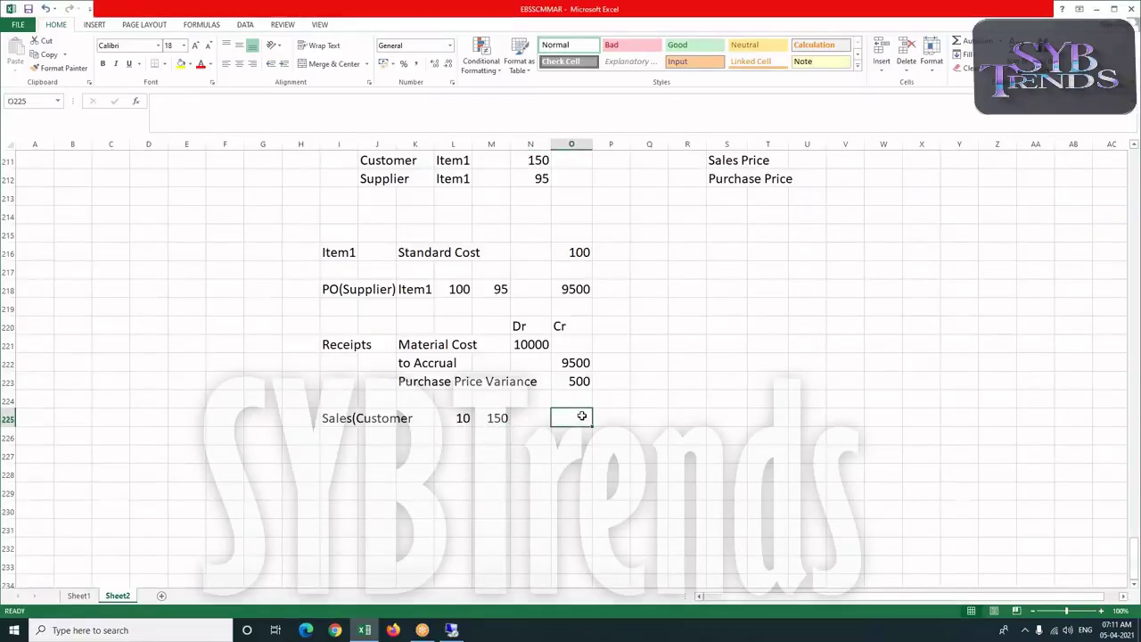
pyautogui.write('1500')
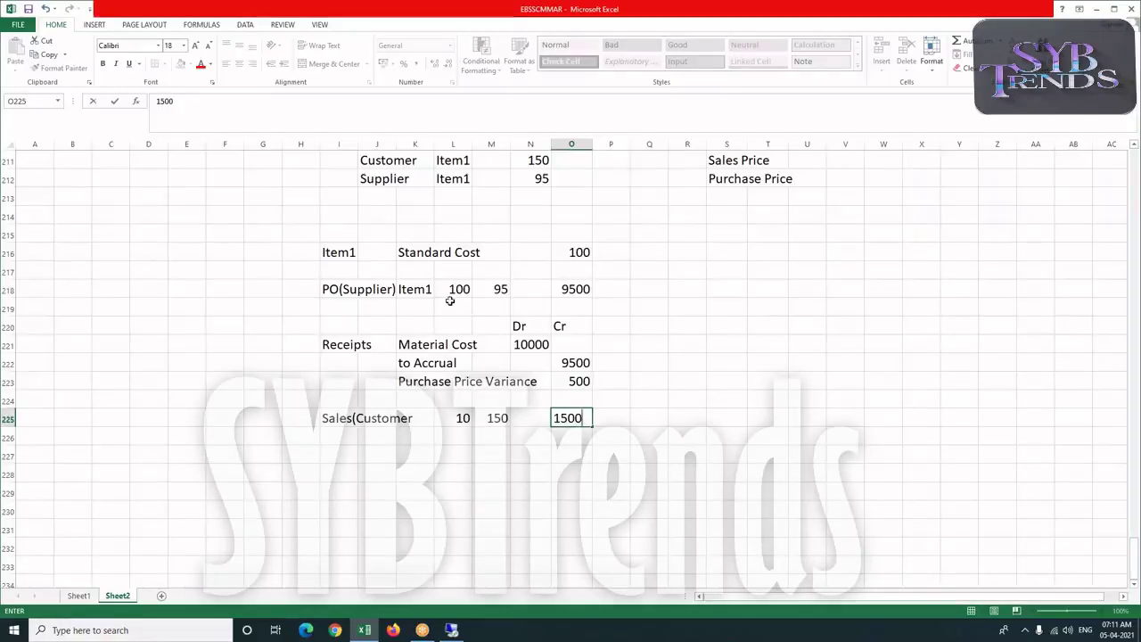
pyautogui.click(566, 429)
pyautogui.press('Return')
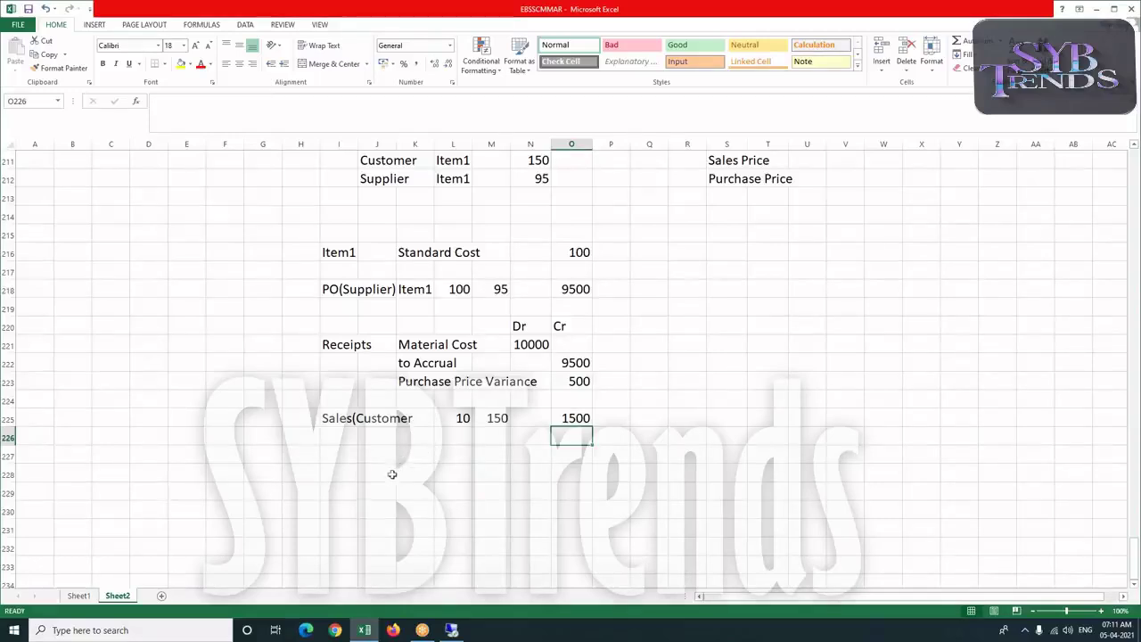
# - Draw two straight arrows branching from below the Sales(Customer label, one ending in F228 and the other at the right edge of L228
pyautogui.click(339, 419)
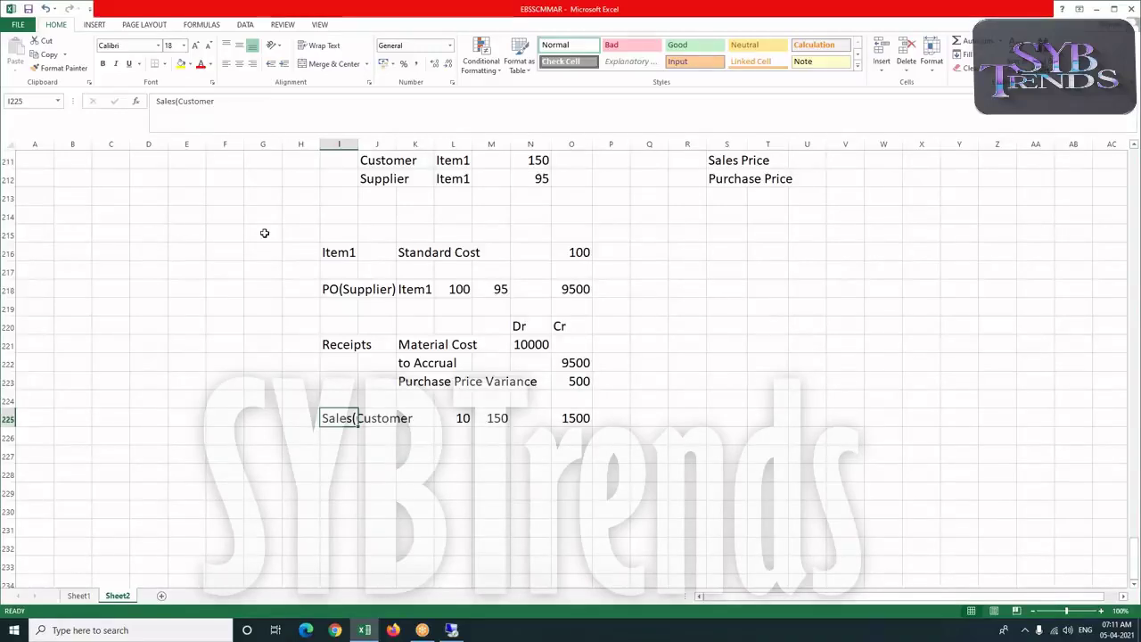
pyautogui.click(94, 24)
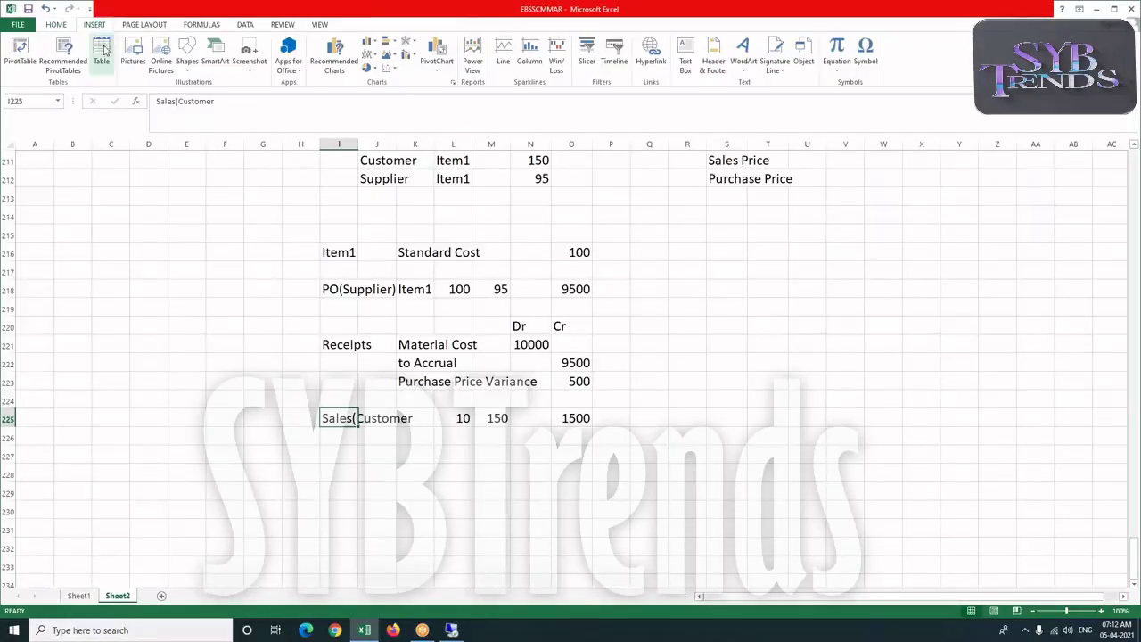
pyautogui.click(185, 73)
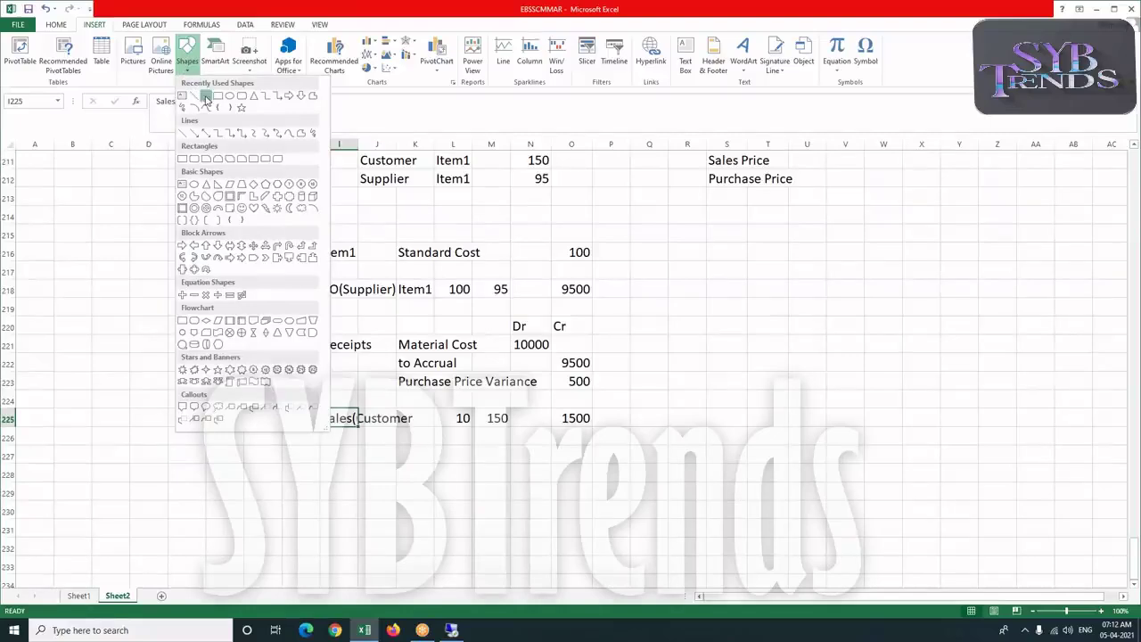
pyautogui.click(203, 97)
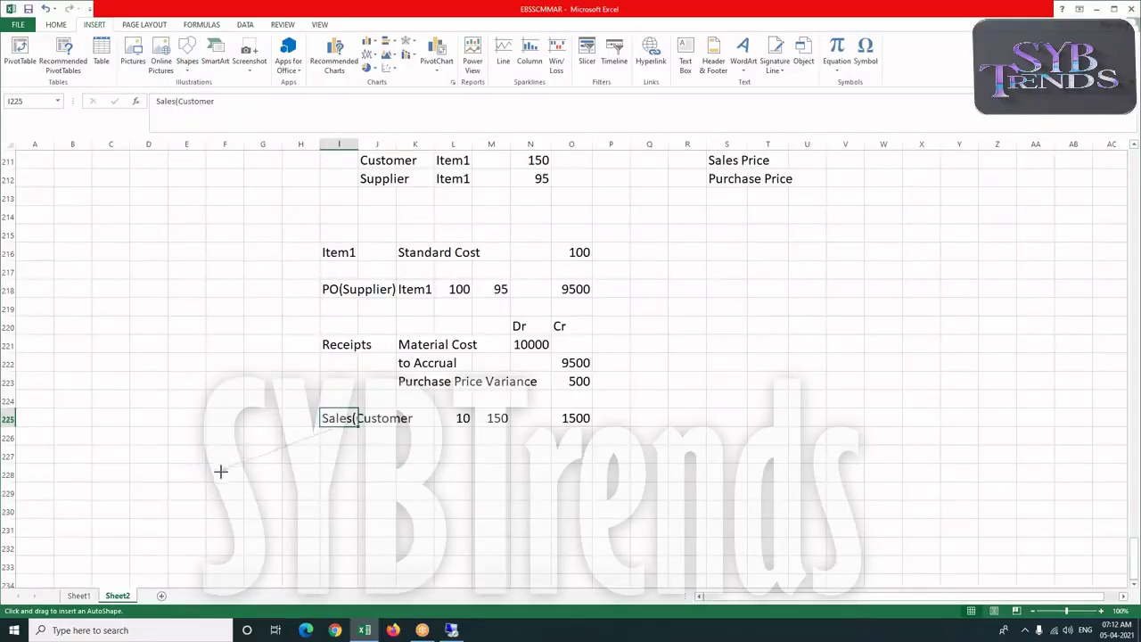
pyautogui.moveTo(223, 472); pyautogui.dragTo(332, 429)
pyautogui.click(33, 42)
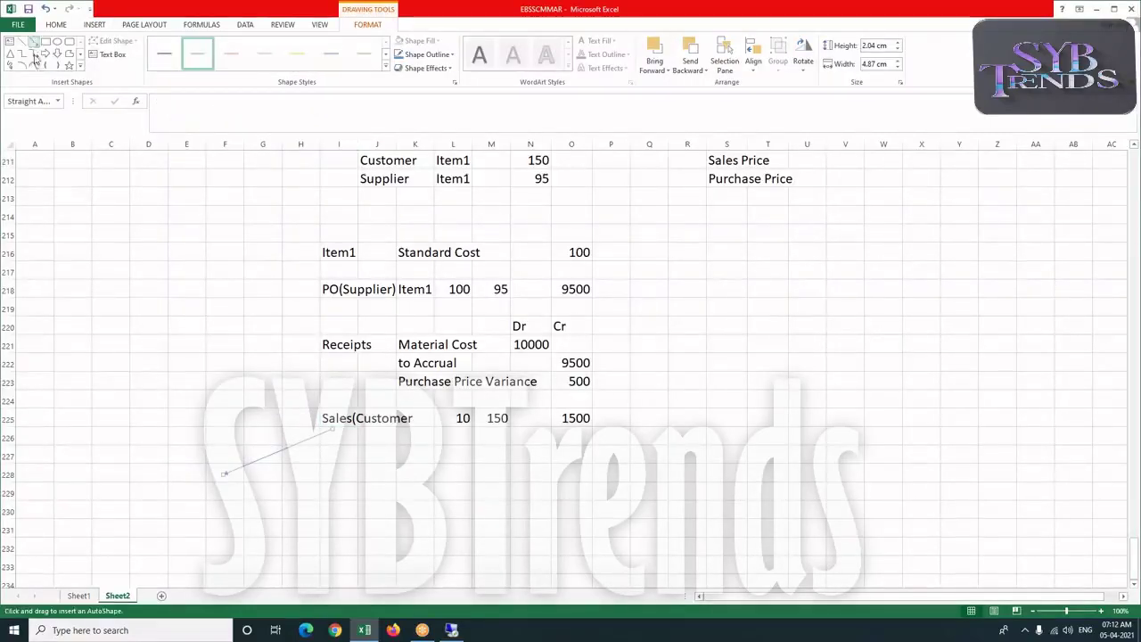
pyautogui.moveTo(343, 430); pyautogui.dragTo(468, 481)
# - Label the two arrow ends Purchase Cost in M229 and Sales Cost in E229
pyautogui.click(484, 492)
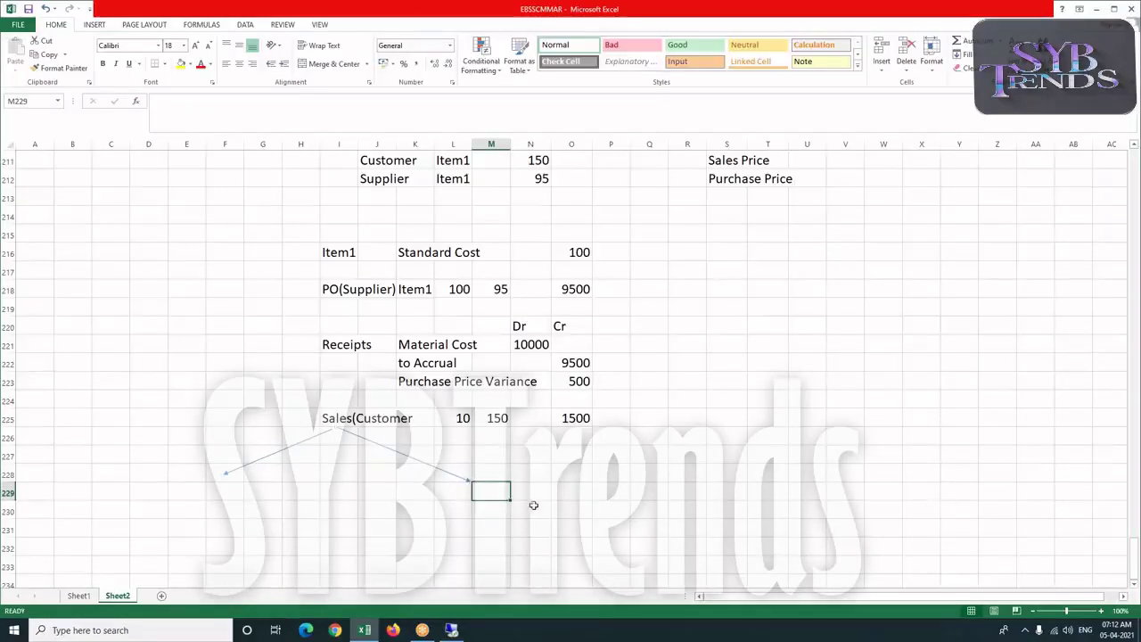
pyautogui.write('Purchase')
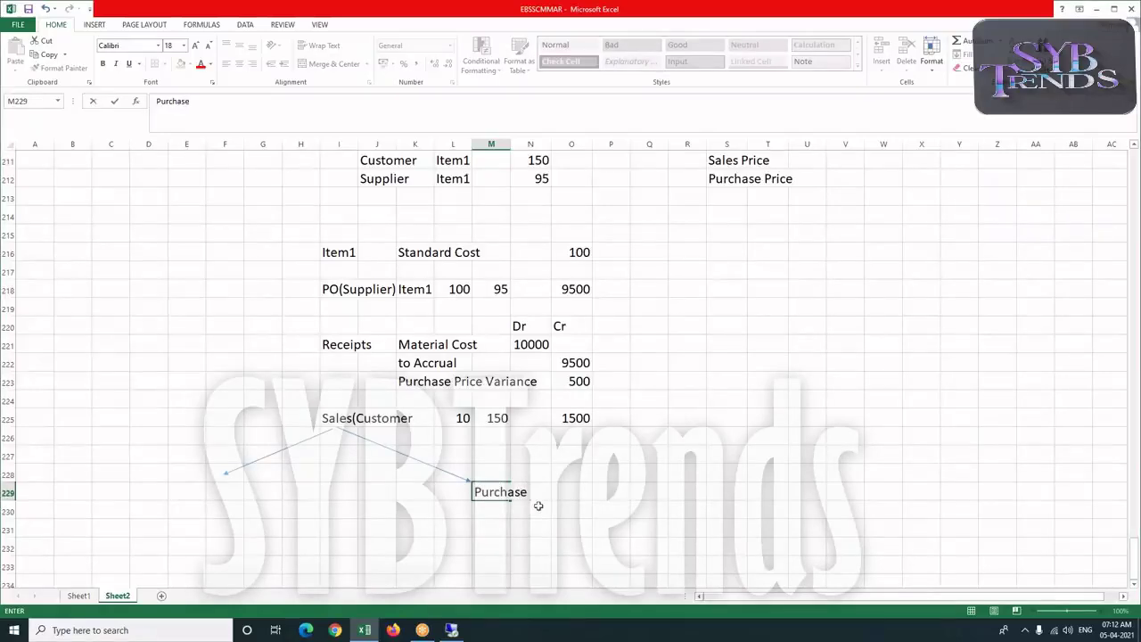
pyautogui.write(' Cos')
pyautogui.press('Left')
pyautogui.press('Left')
pyautogui.press('Left')
pyautogui.press('Left')
pyautogui.press('Left')
pyautogui.press('Left')
pyautogui.press('Left')
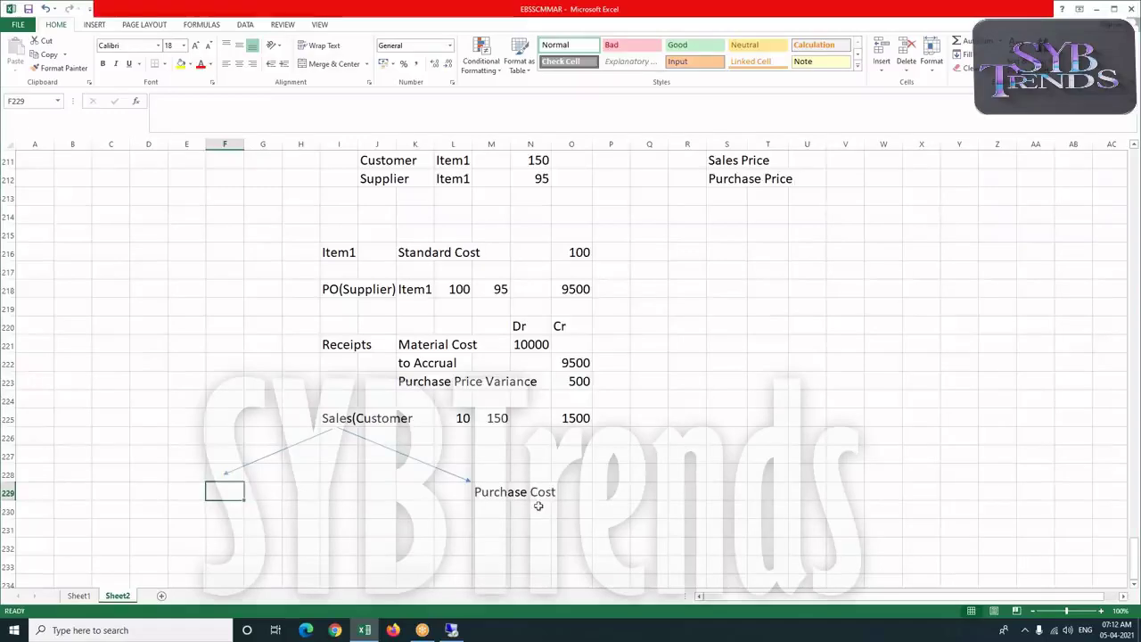
pyautogui.press('Left')
pyautogui.write('Sales Cost')
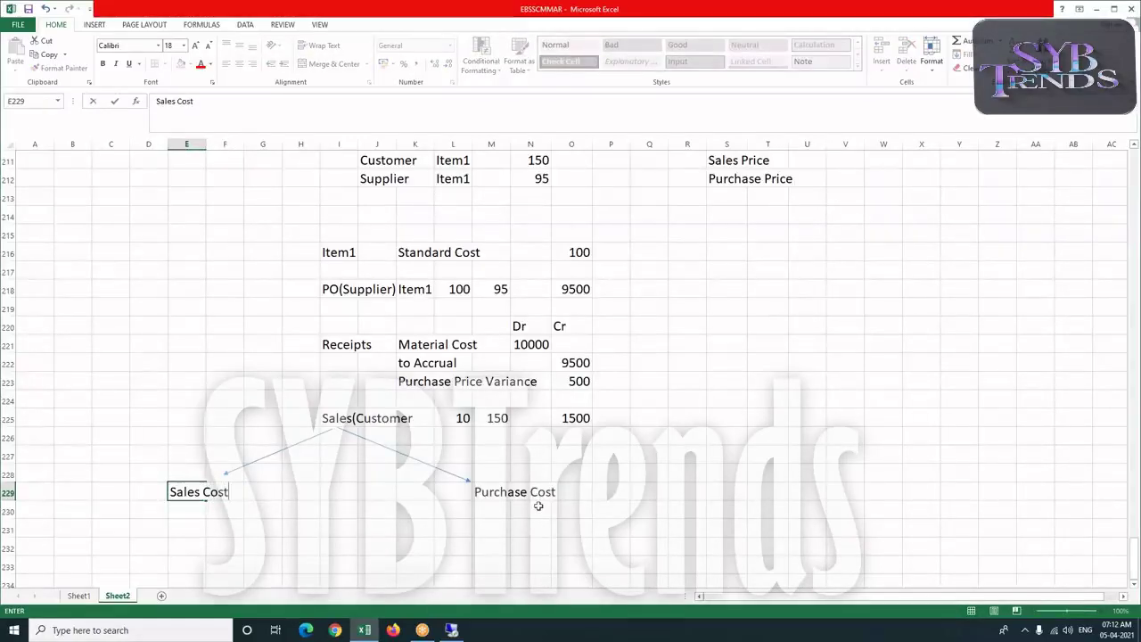
pyautogui.click(498, 509)
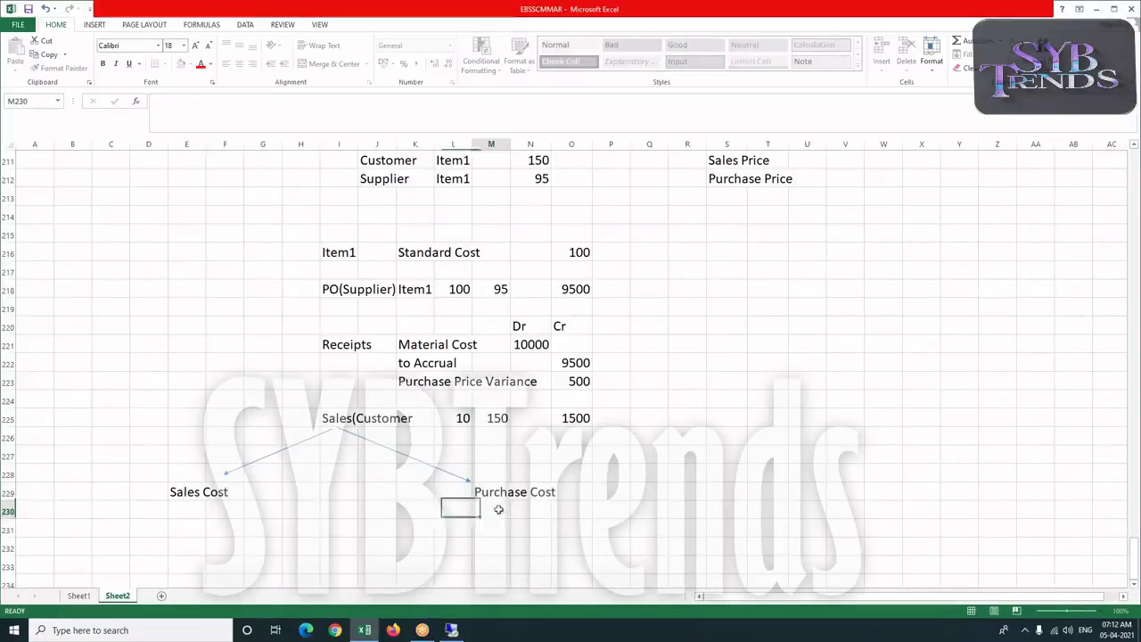
# - Add the accounting lines Cogs in M231 and to Material Cost in M232 under Purchase Cost
pyautogui.click(464, 421)
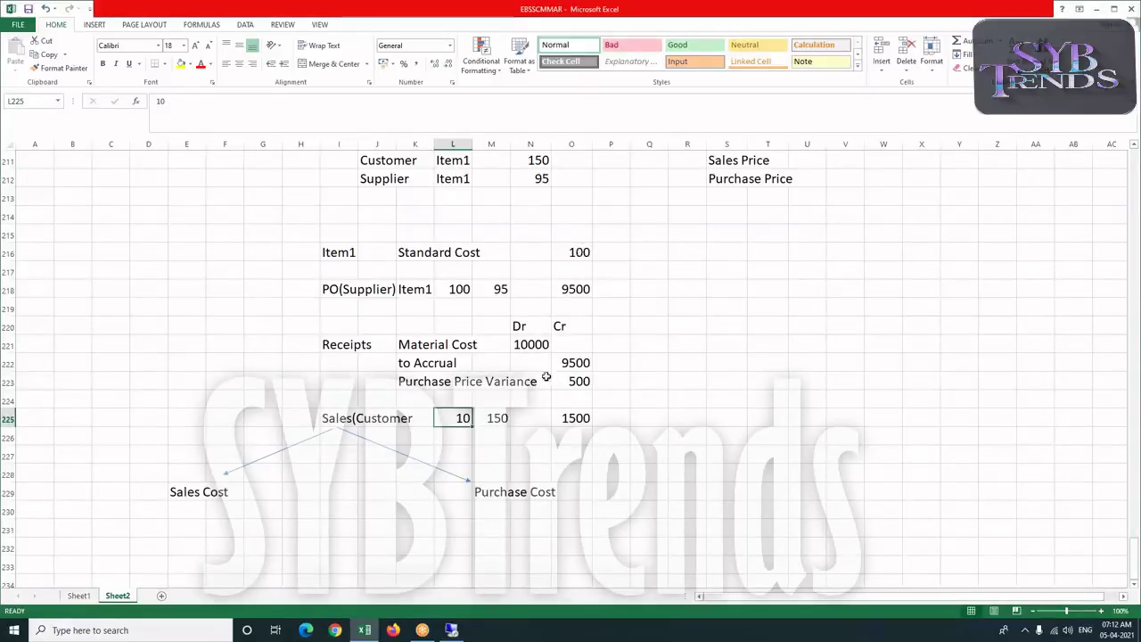
pyautogui.click(490, 511)
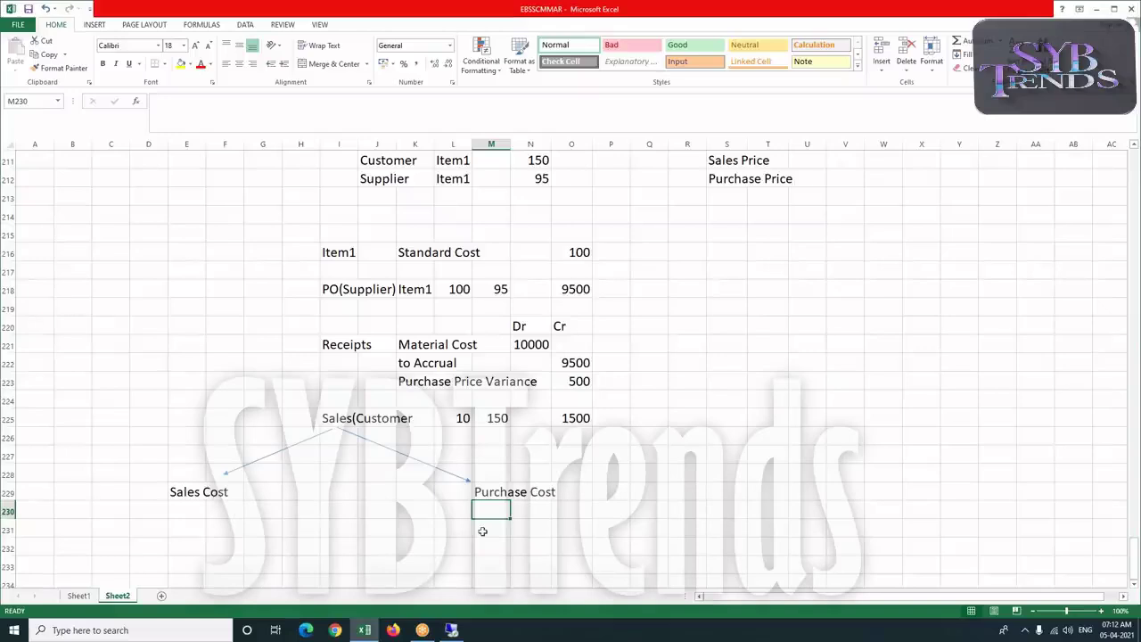
pyautogui.click(482, 531)
pyautogui.write('Cogs')
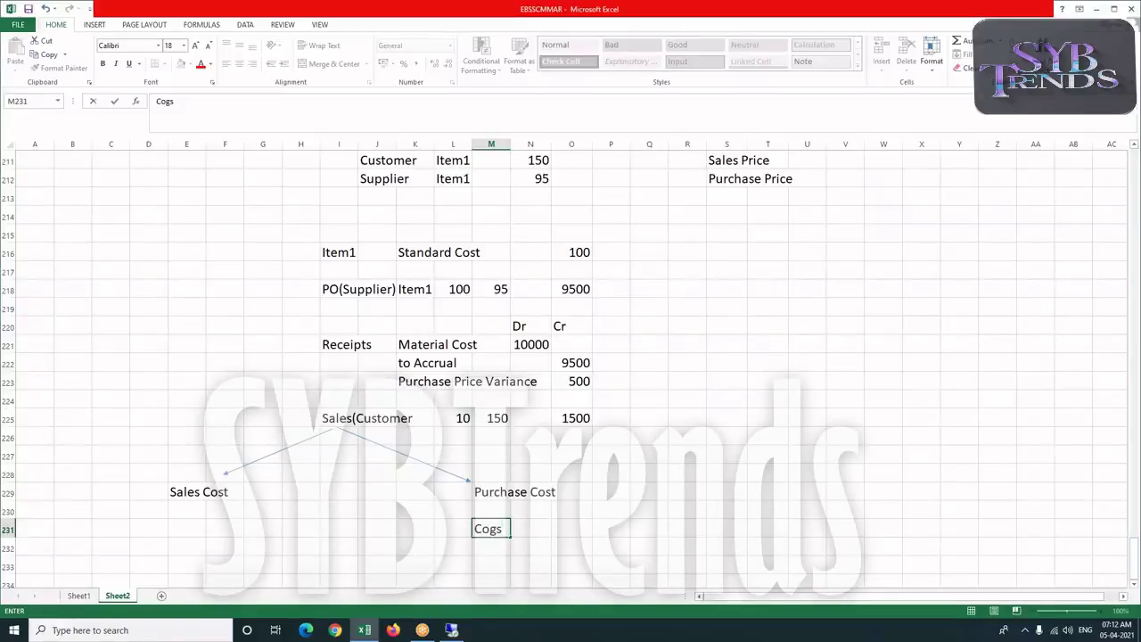
pyautogui.press('Return')
pyautogui.write('to')
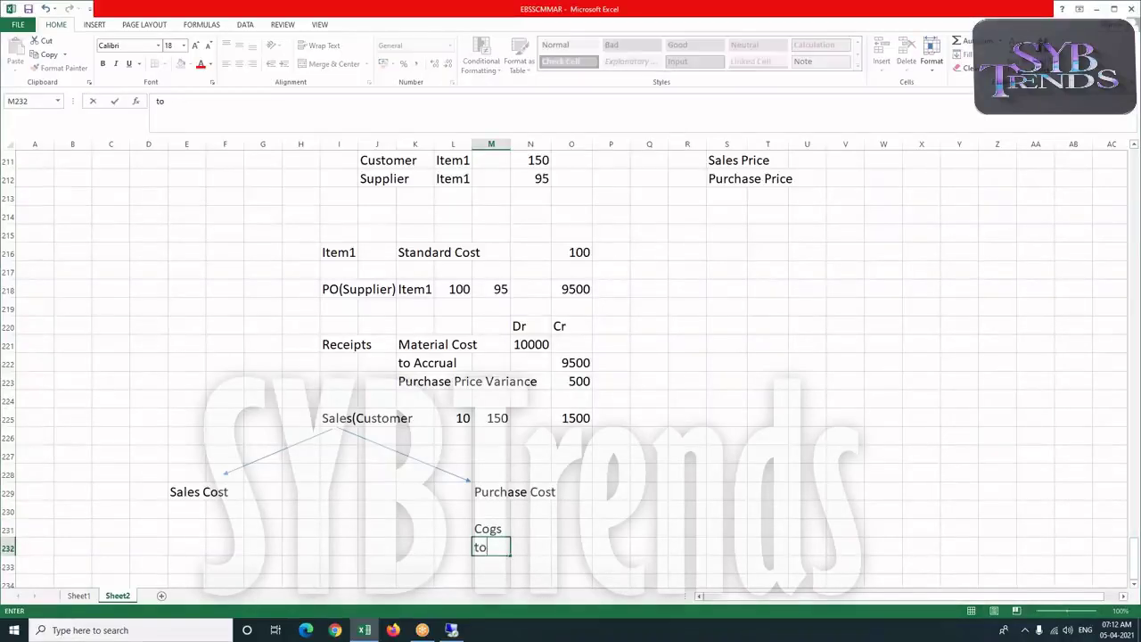
pyautogui.write(' MAterial Cost')
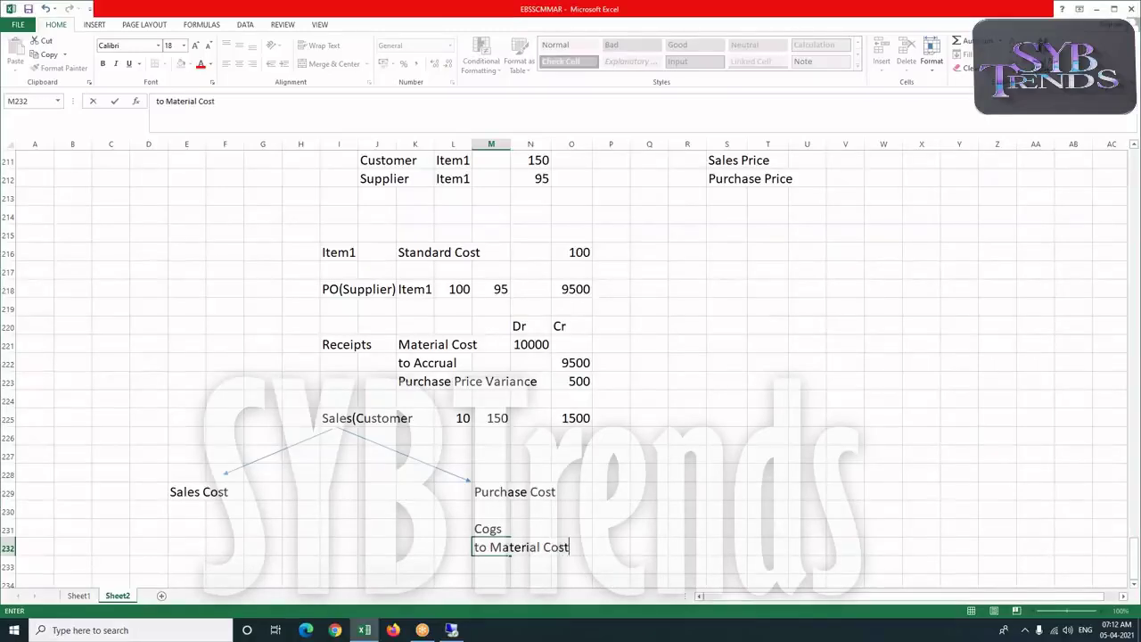
# - Add the column headings Dr in P230 and Cr in Q230 for the Cogs entry
pyautogui.click(615, 513)
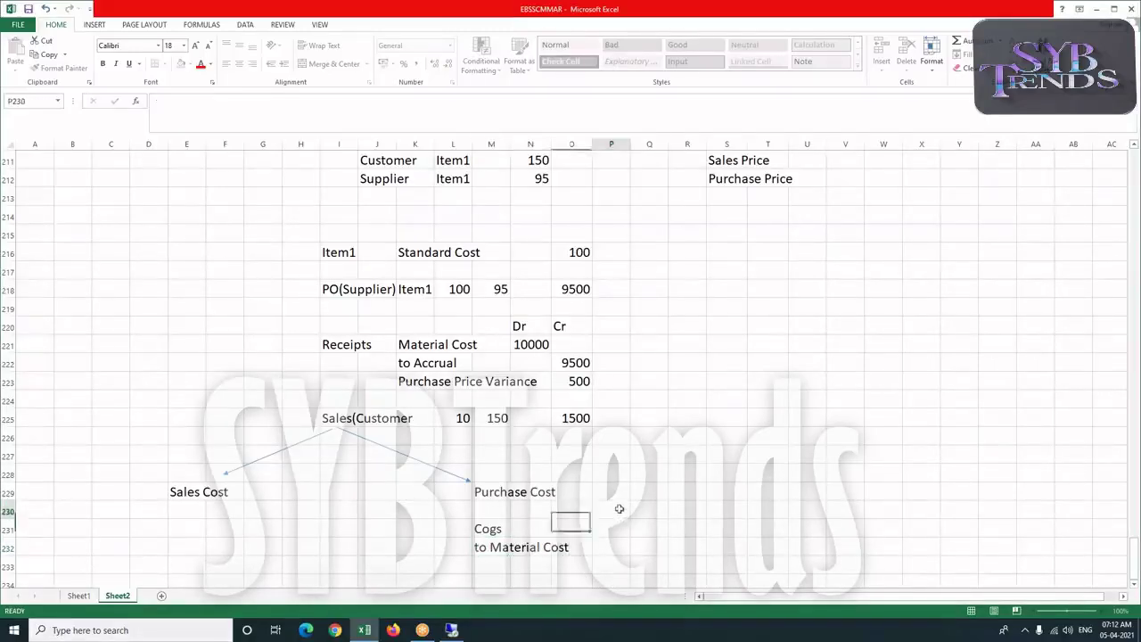
pyautogui.write('Dr')
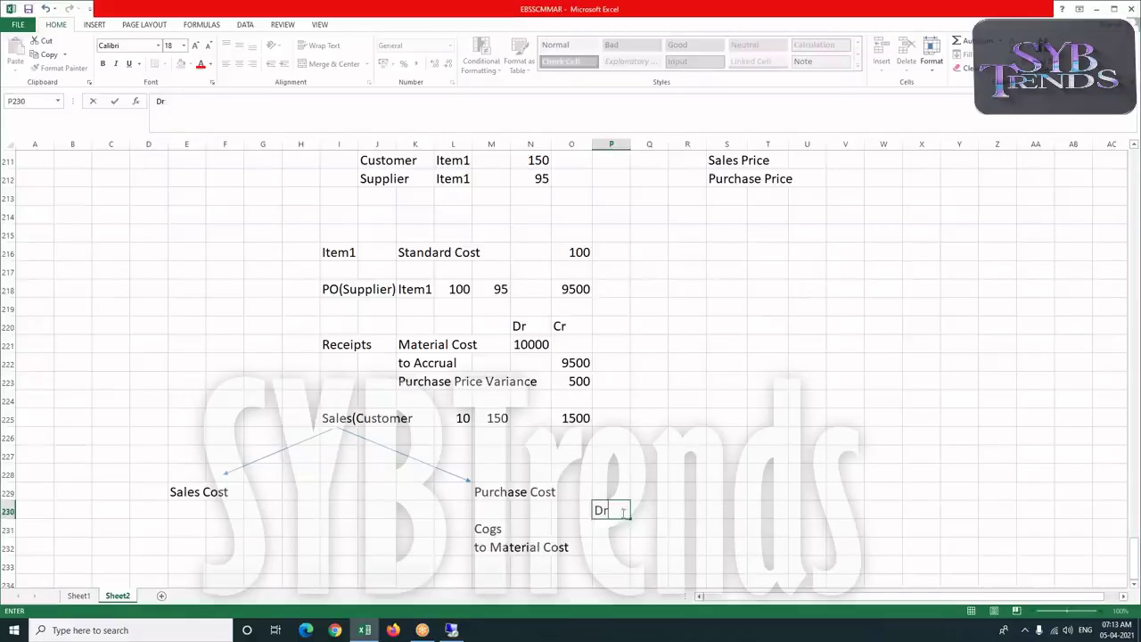
pyautogui.click(645, 508)
pyautogui.write('Cr')
pyautogui.click(604, 529)
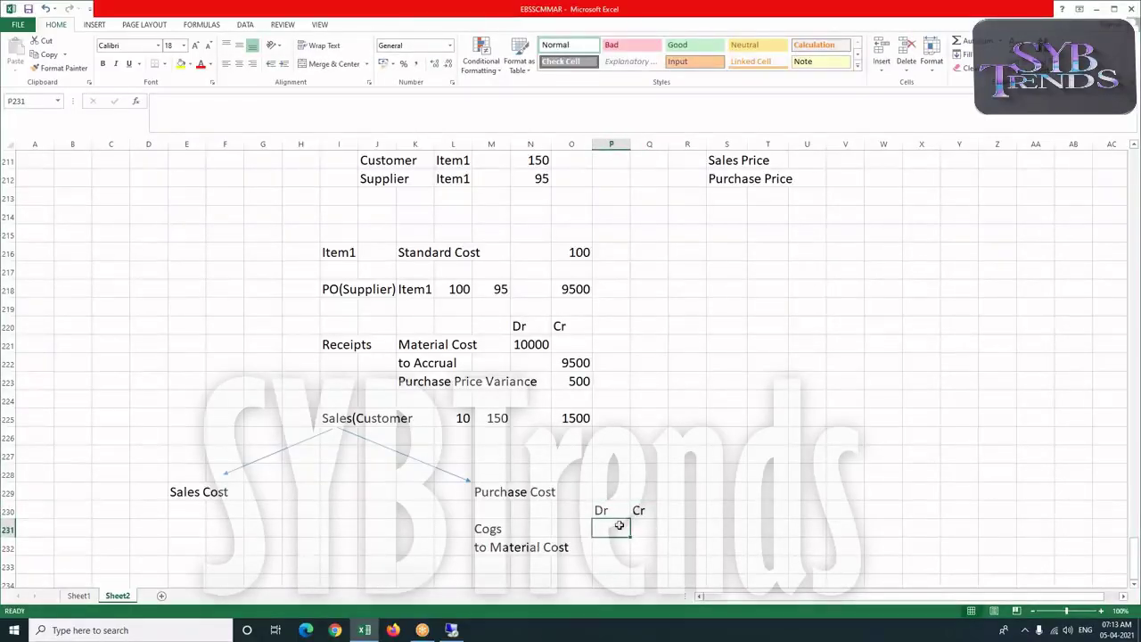
# - Enter 1000 as the Cogs debit in P231 and 1000 as the Material Cost credit in Q232
pyautogui.write('10000')
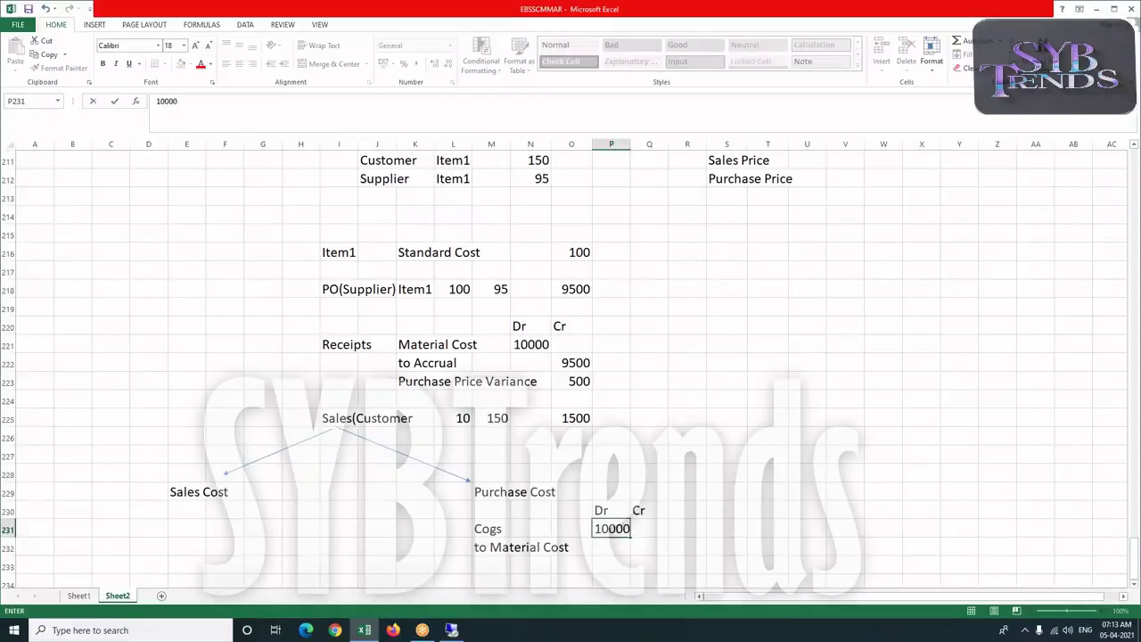
pyautogui.press('Return')
pyautogui.press('Right')
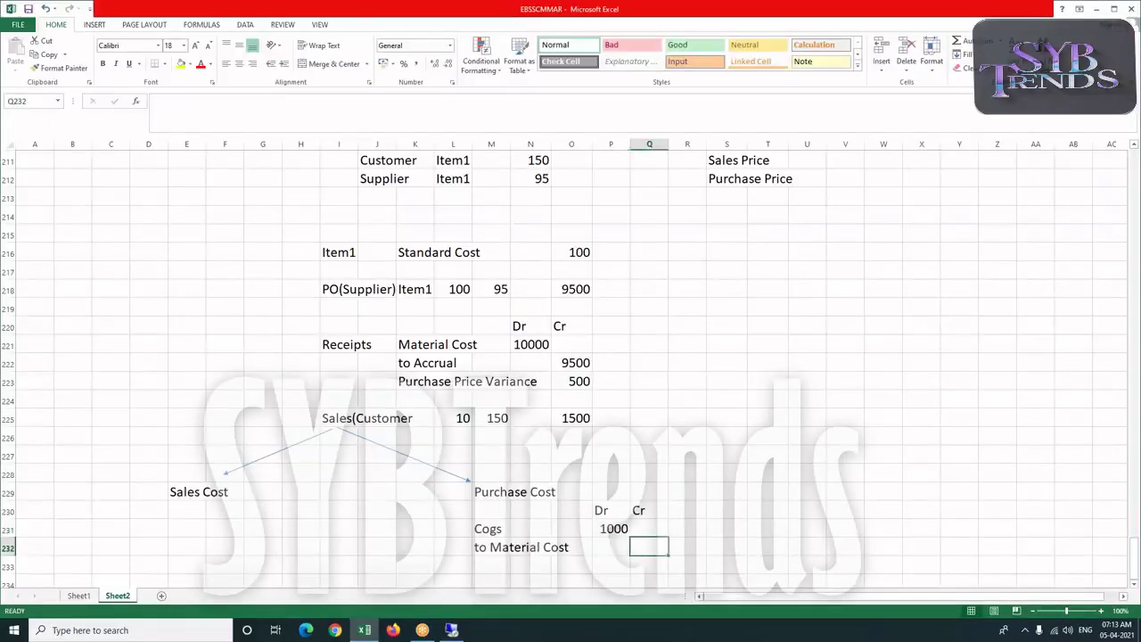
pyautogui.write('1000')
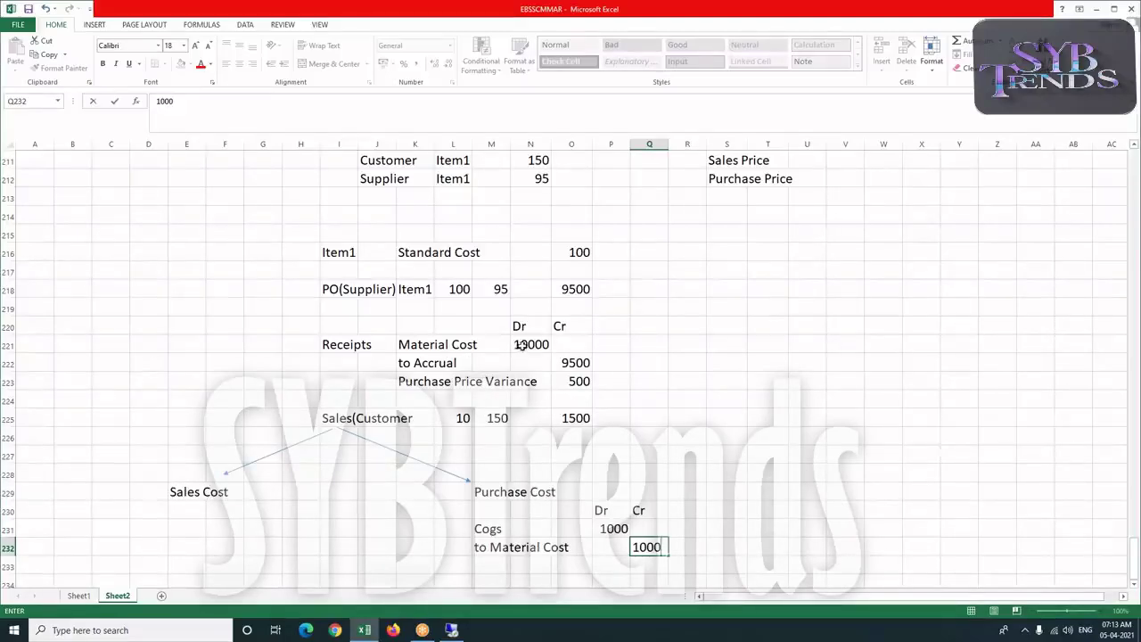
pyautogui.click(523, 346)
pyautogui.click(653, 549)
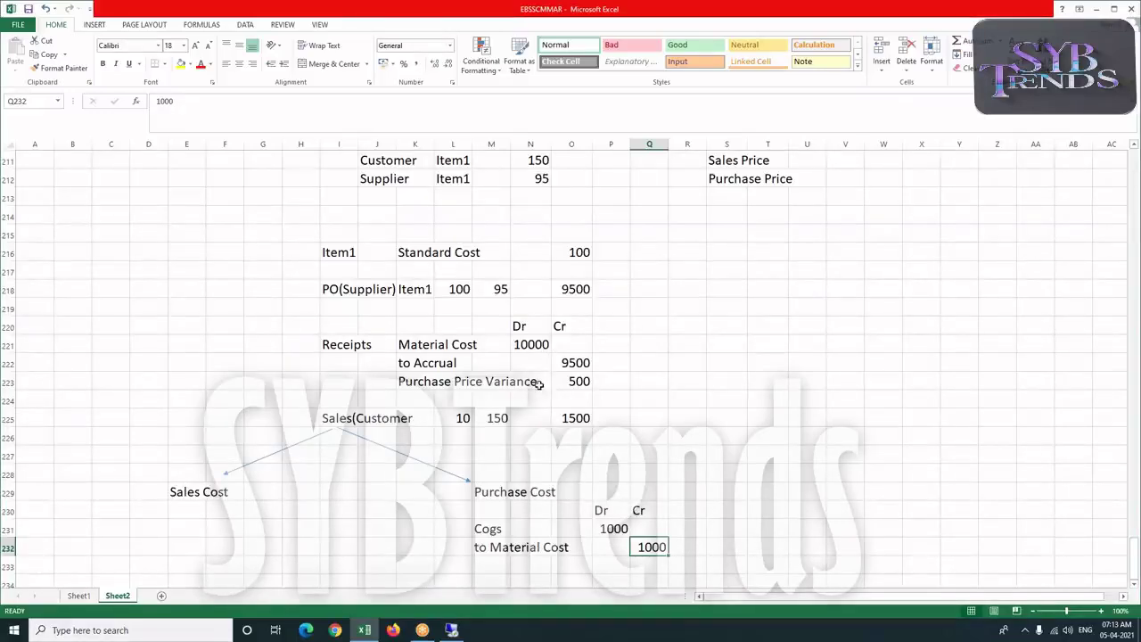
# - Extend the Cogs label in M231 to read Cogs(Expense)
pyautogui.click(500, 528)
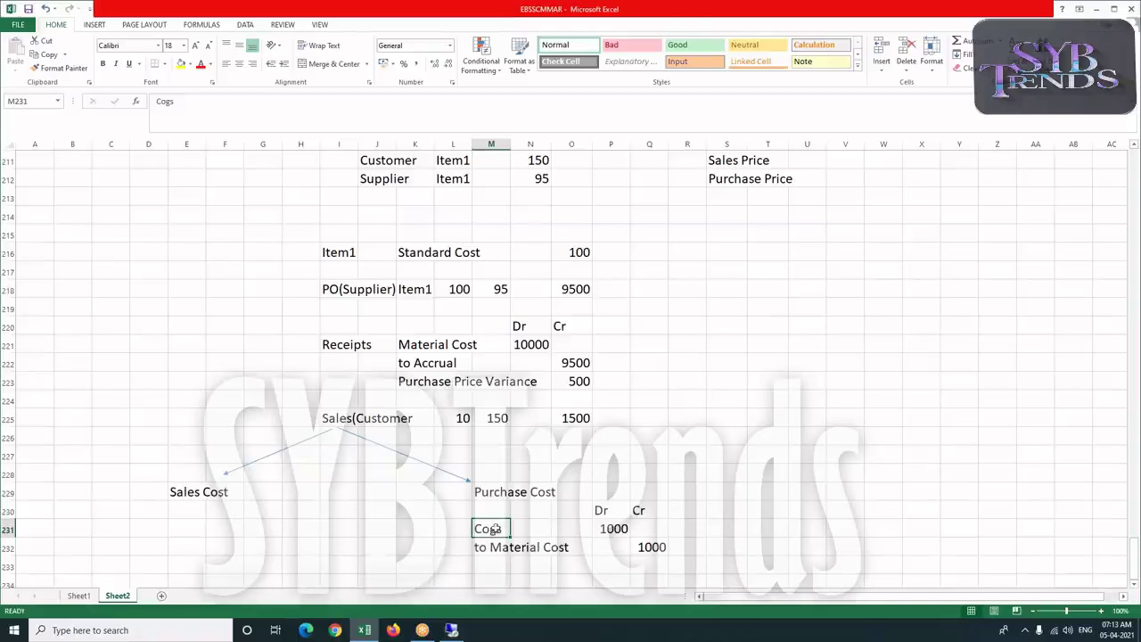
pyautogui.click(228, 112)
pyautogui.write('(Expens')
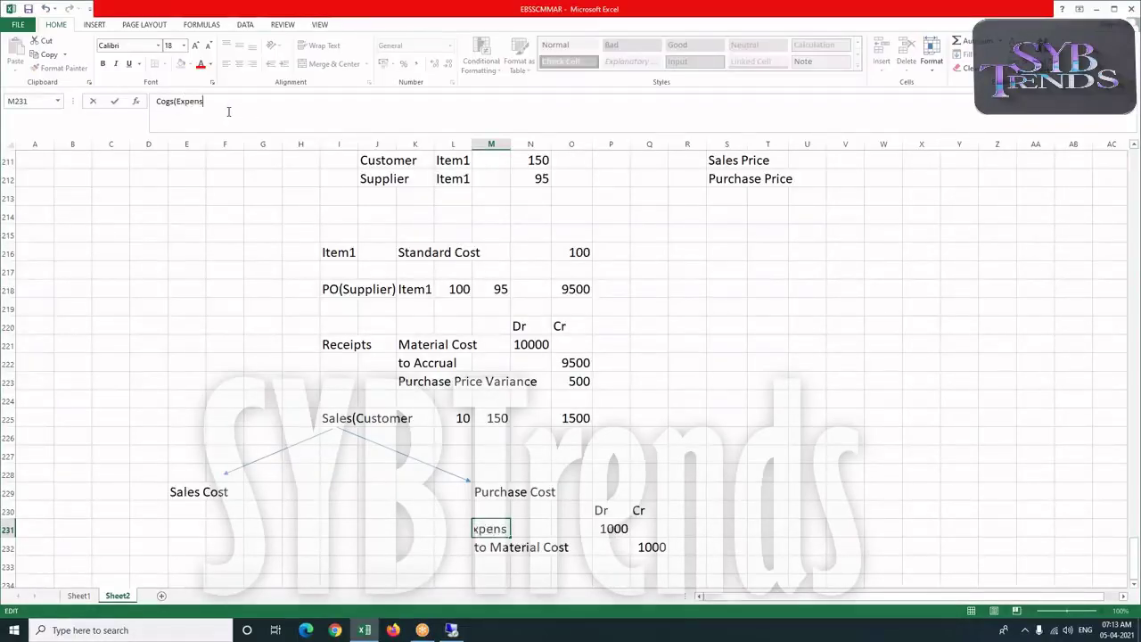
pyautogui.write('e)')
pyautogui.click(352, 504)
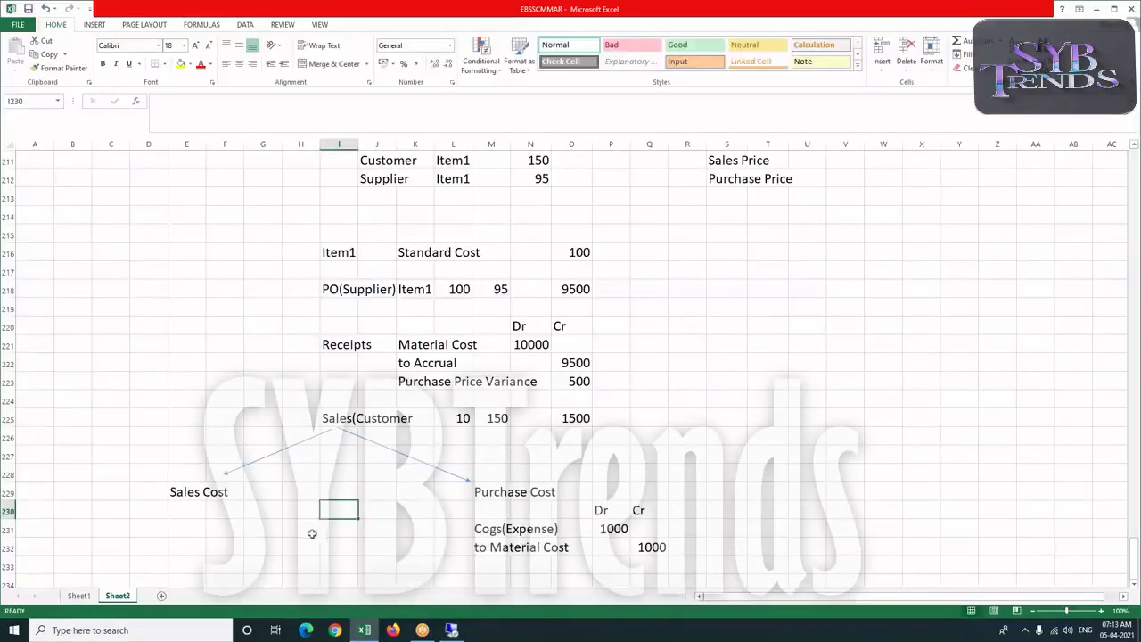
# - Add the accounting lines Receivables in E231 and to Revenue in E232 under Sales Cost
pyautogui.click(164, 531)
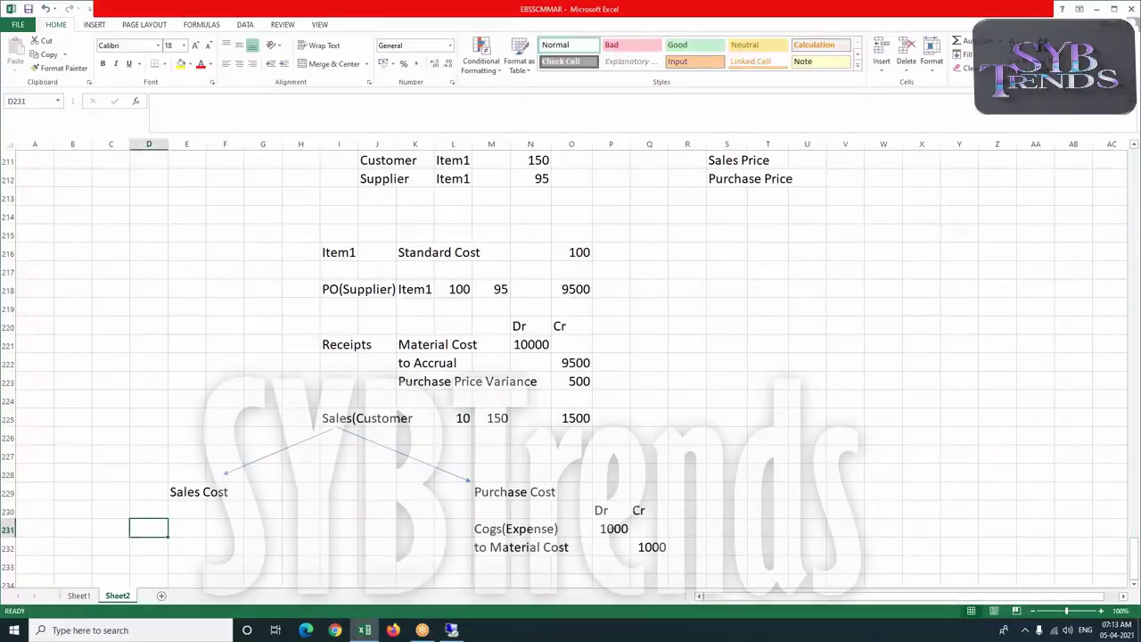
pyautogui.click(176, 526)
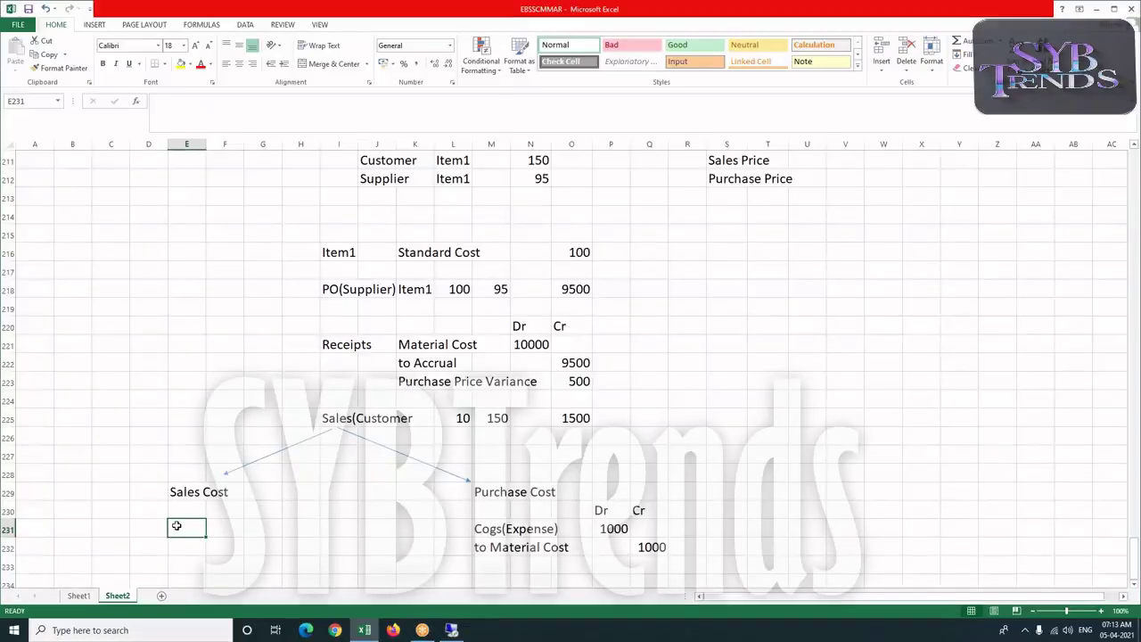
pyautogui.write('Re')
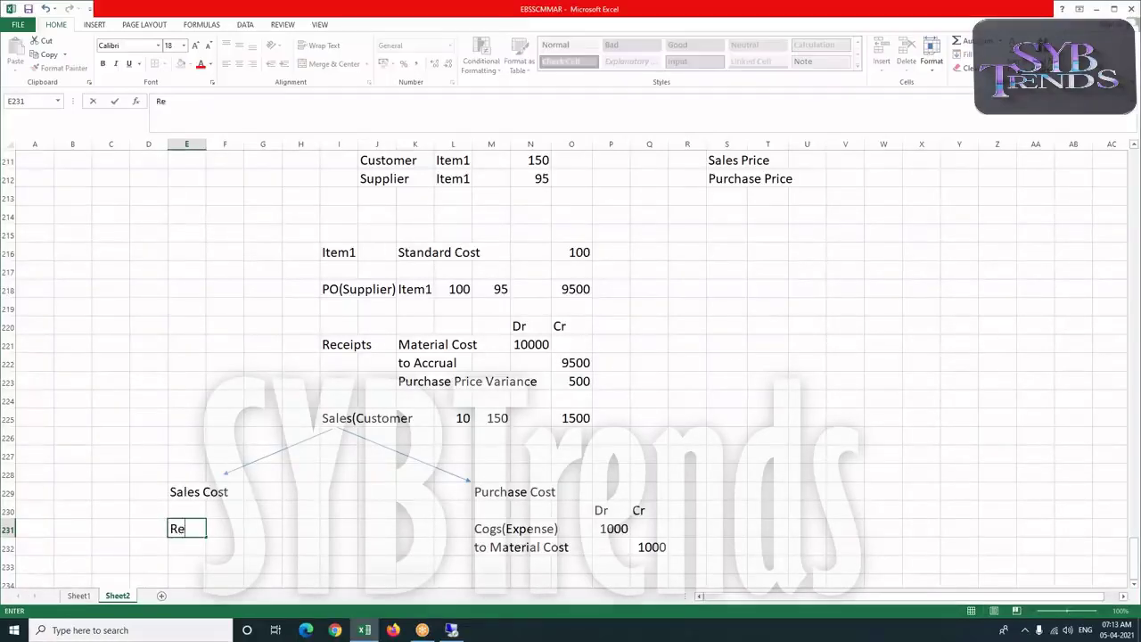
pyautogui.write('ceivables')
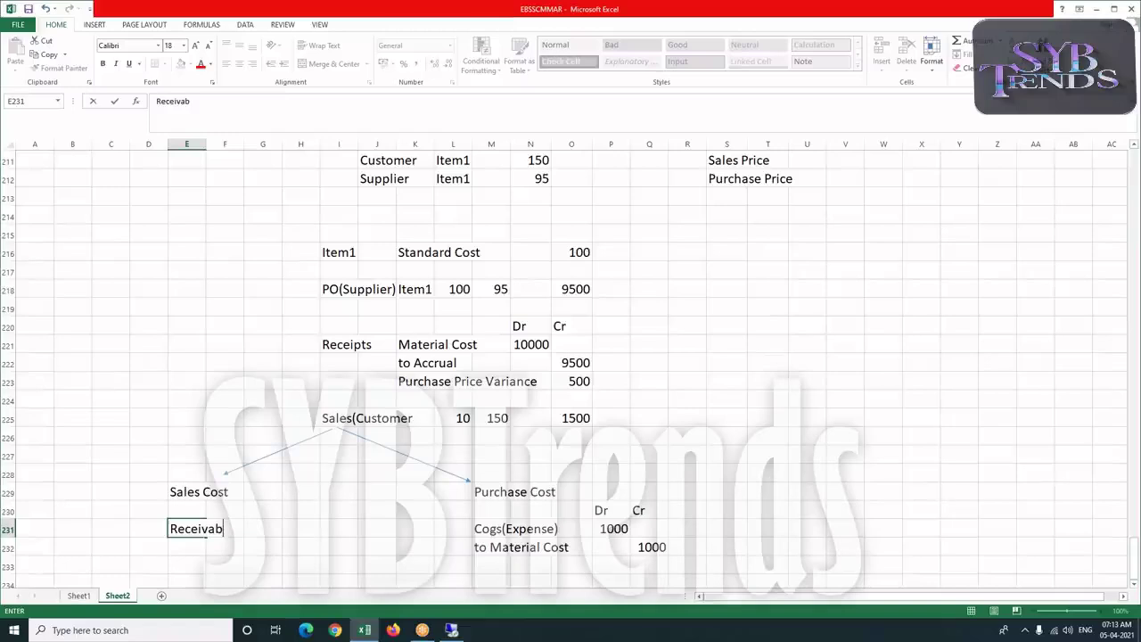
pyautogui.press('Return')
pyautogui.write('to Revenue')
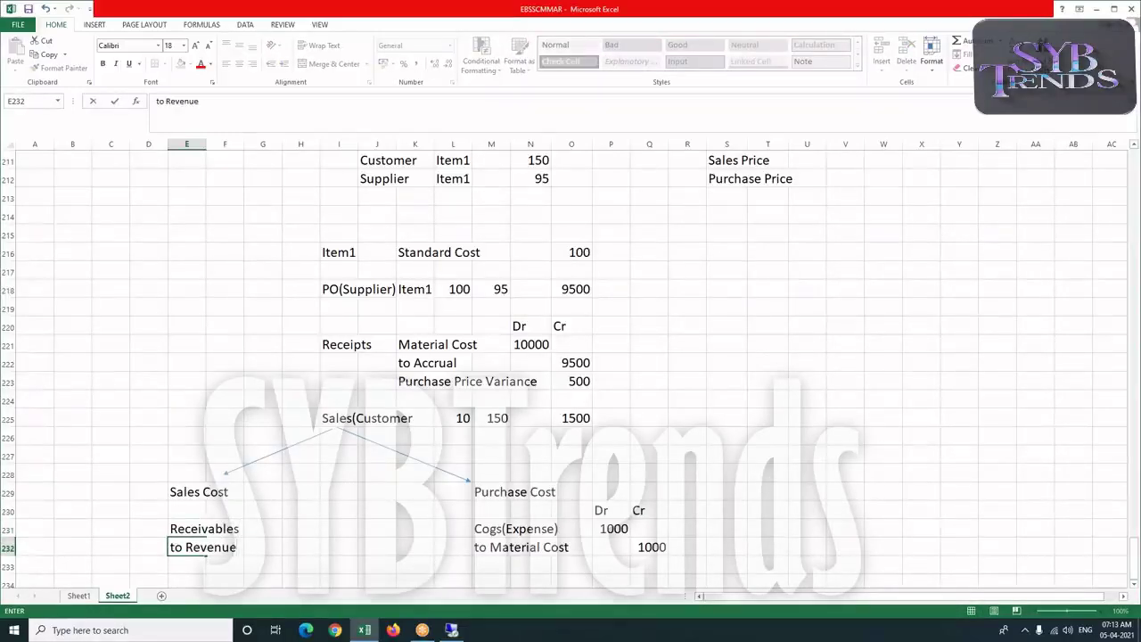
# - Add the column headings Dr in G230 and Cr in H230 for the Receivables entry
pyautogui.click(298, 507)
pyautogui.click(276, 508)
pyautogui.write('Dr')
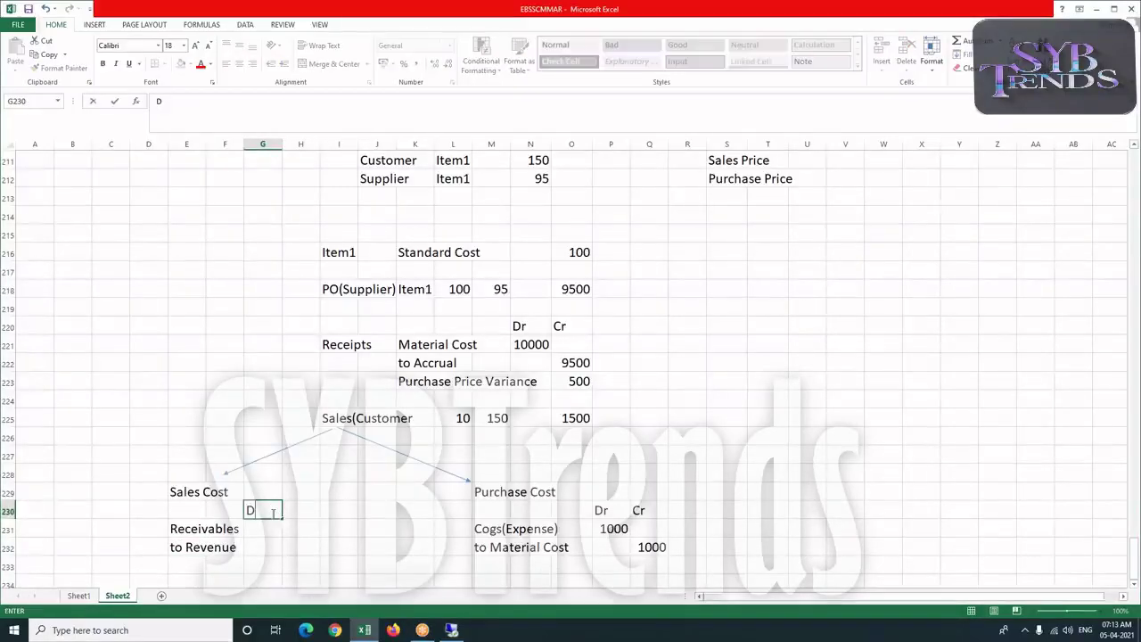
pyautogui.click(294, 510)
pyautogui.write('Cr')
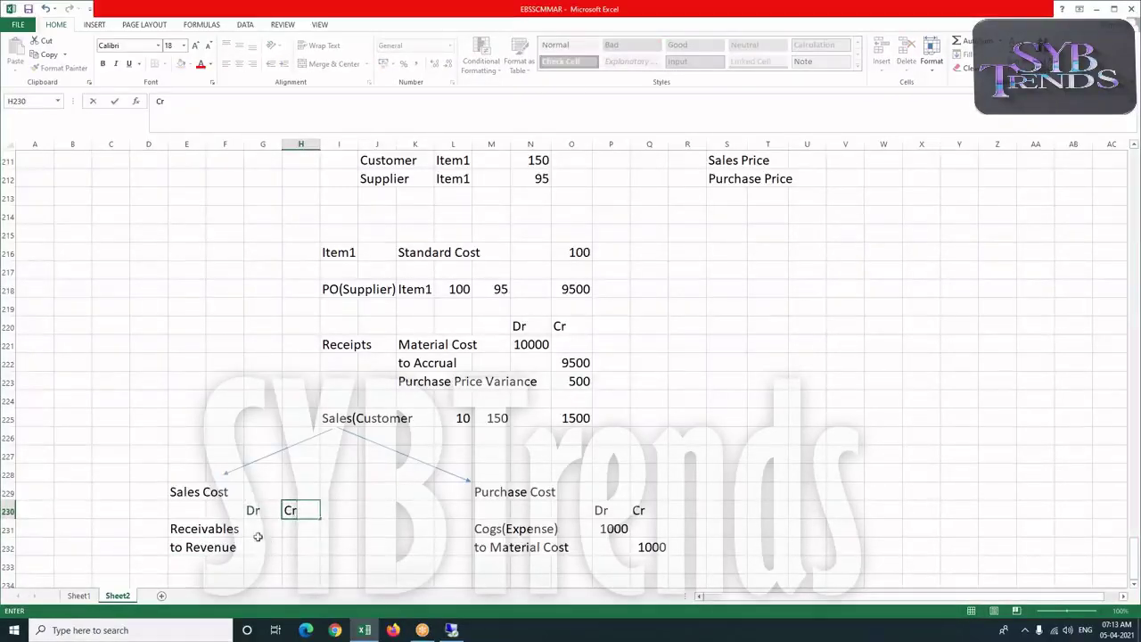
# - Enter 1500 as the Receivables debit in G231 and 1500 as the Revenue credit in H232
pyautogui.click(258, 532)
pyautogui.write('1500')
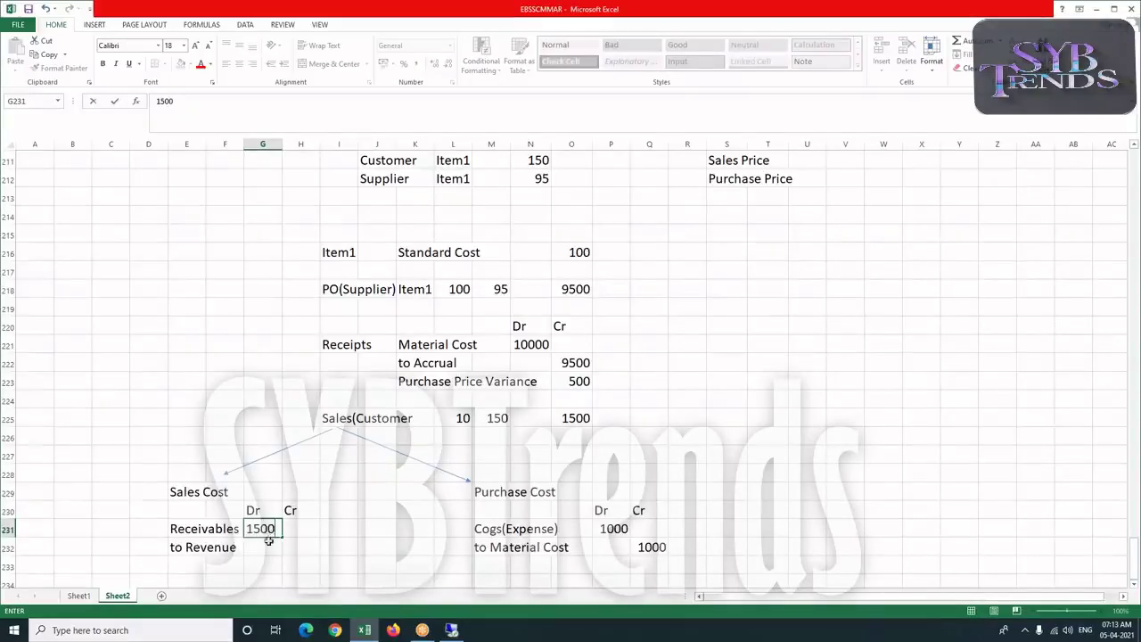
pyautogui.click(284, 546)
pyautogui.write('1500')
pyautogui.click(283, 565)
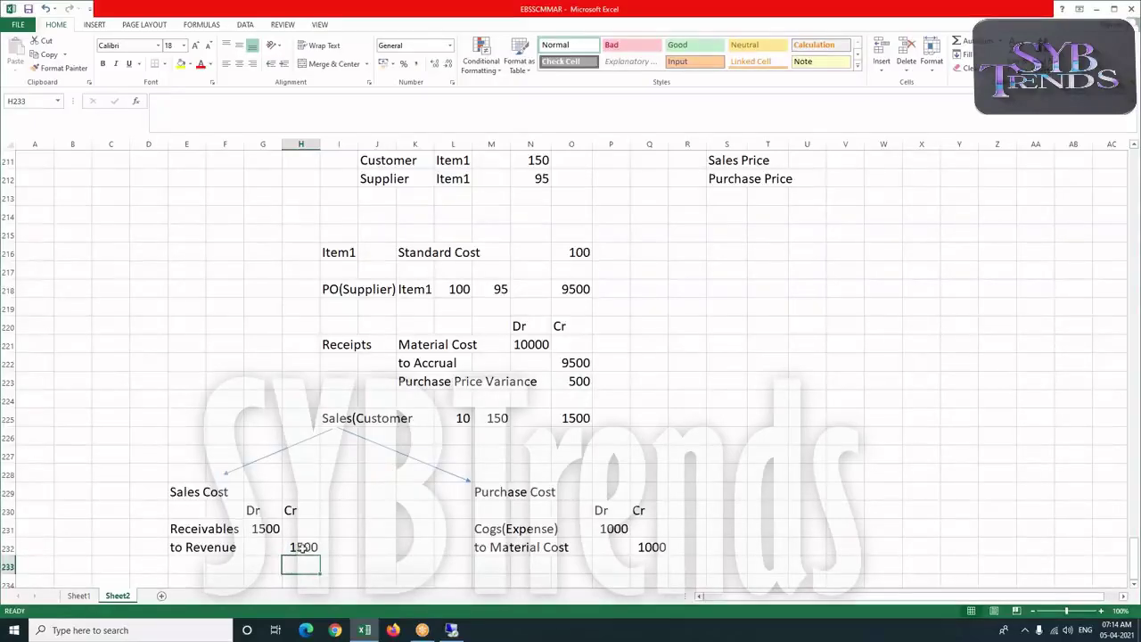
pyautogui.click(302, 547)
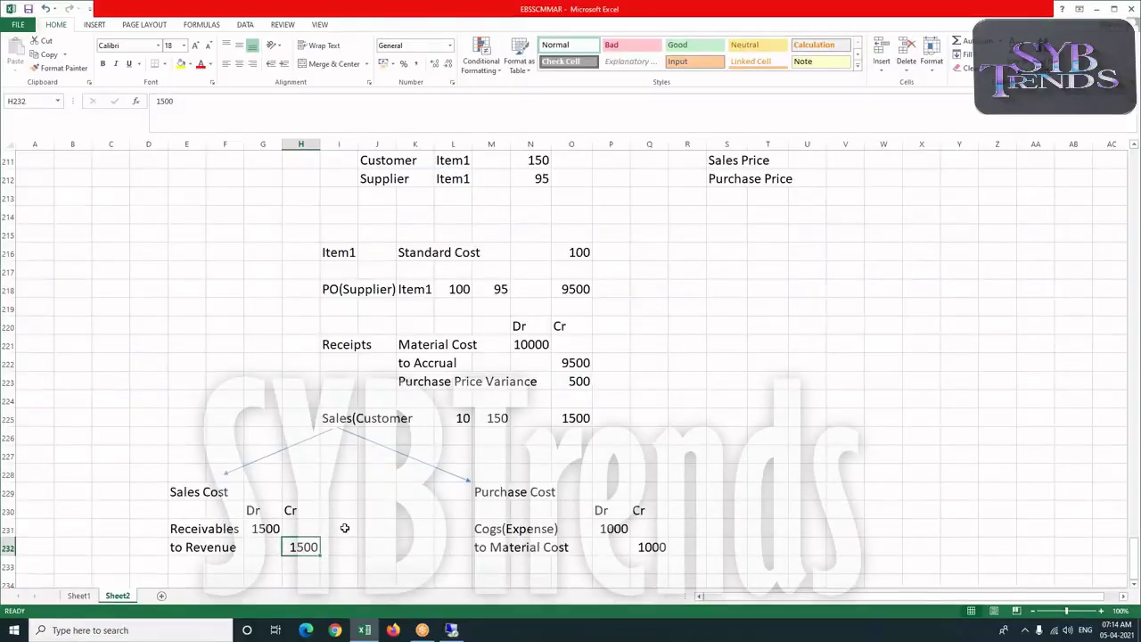
pyautogui.scroll(-1, 350, 526)
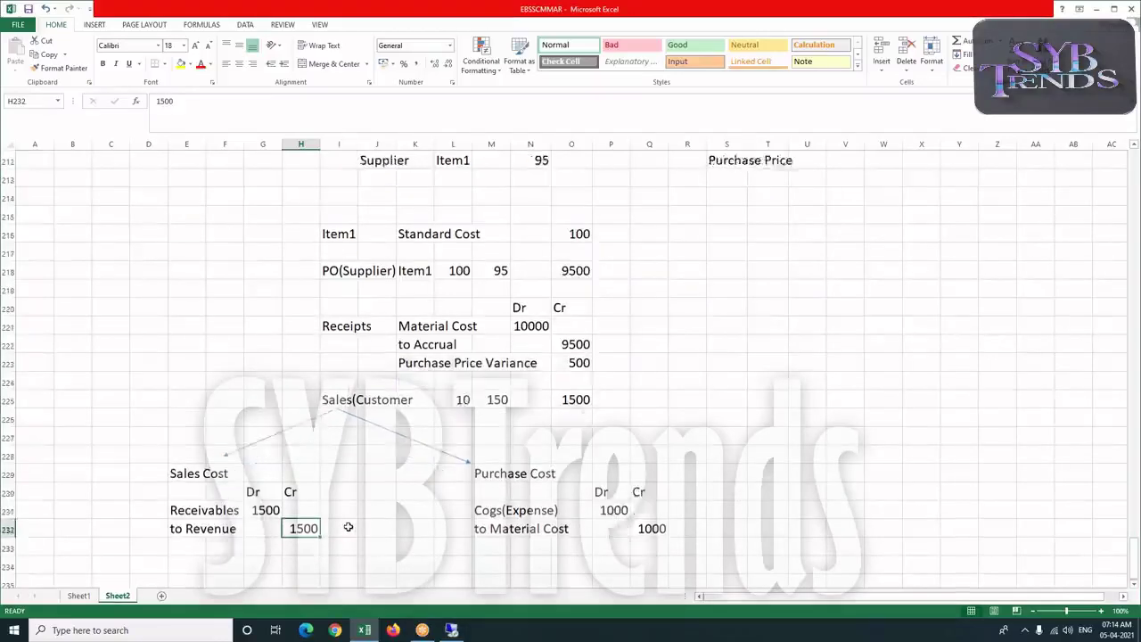
pyautogui.click(306, 508)
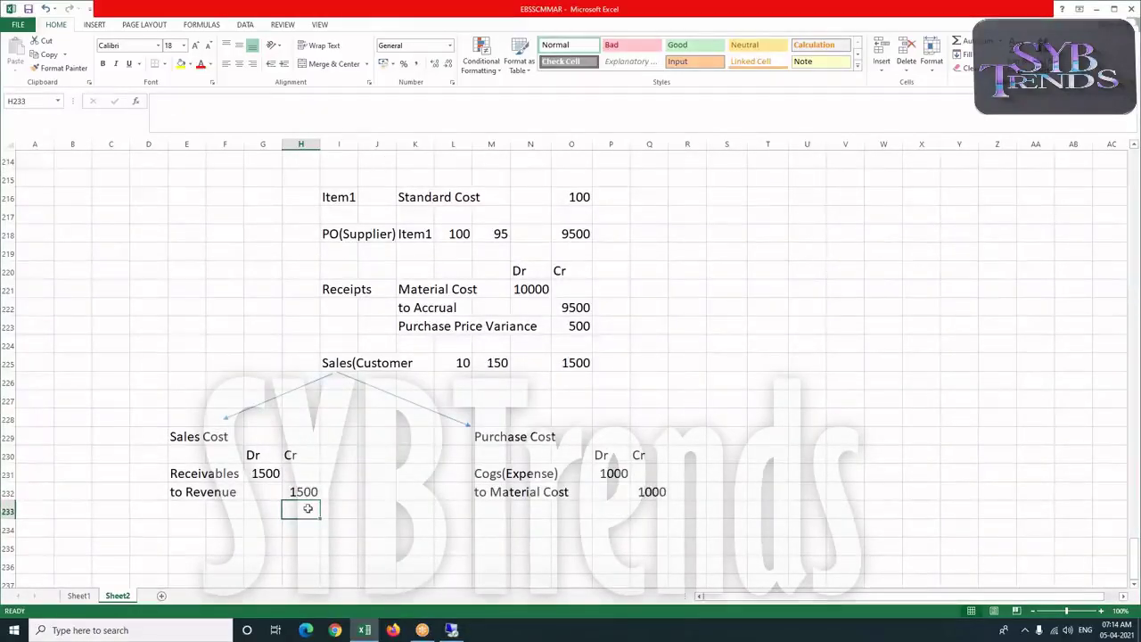
pyautogui.click(304, 491)
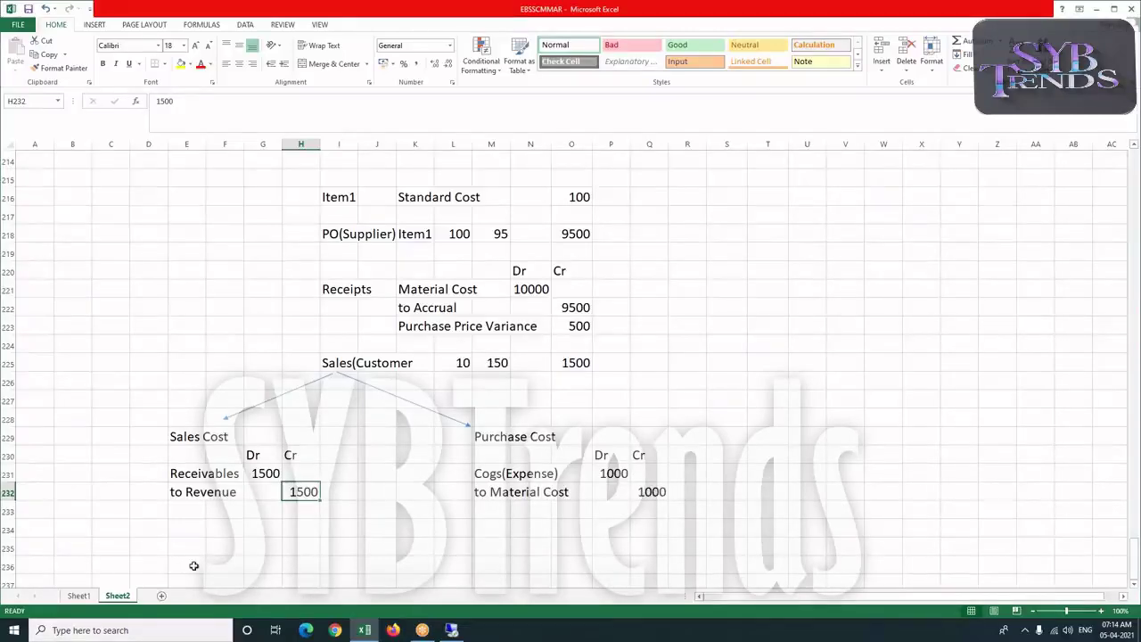
pyautogui.click(905, 18)
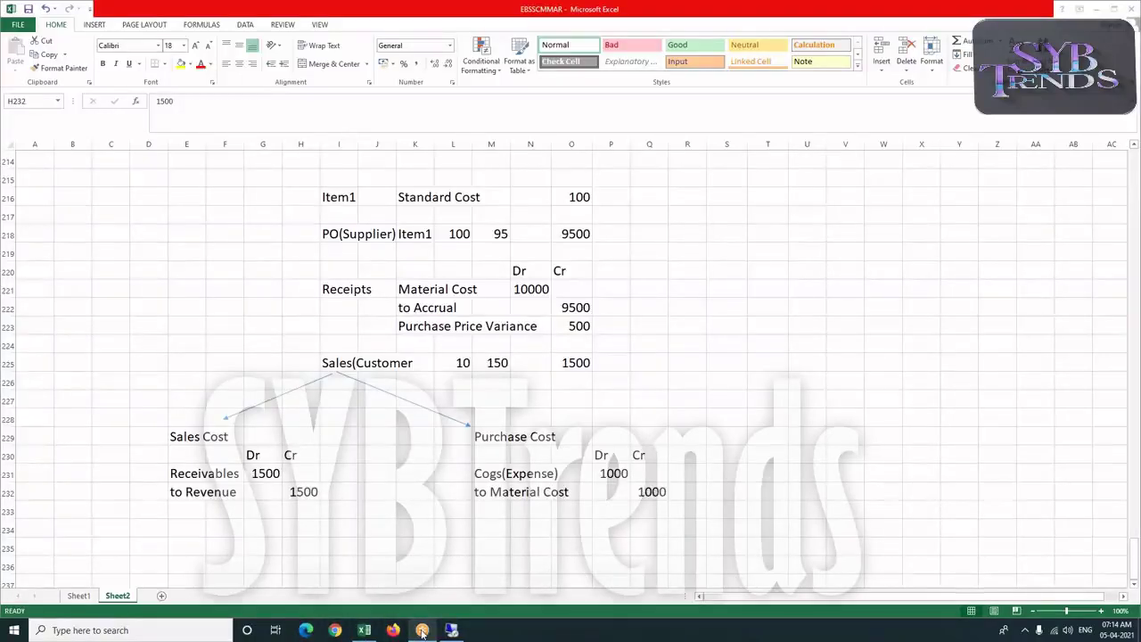
pyautogui.moveTo(421, 631)
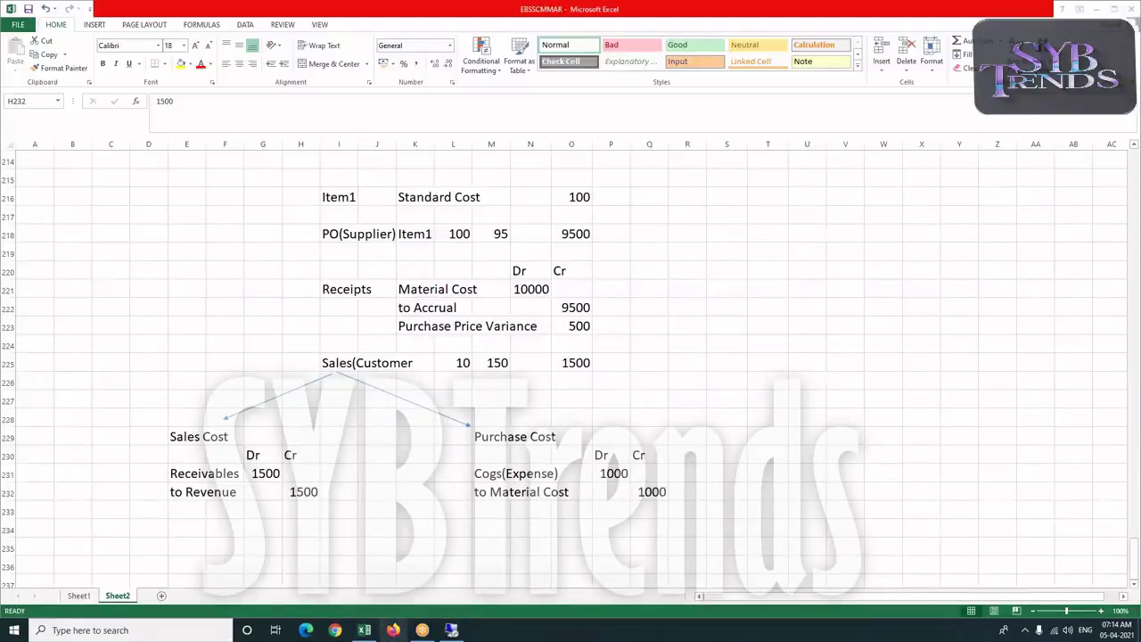
pyautogui.click(364, 630)
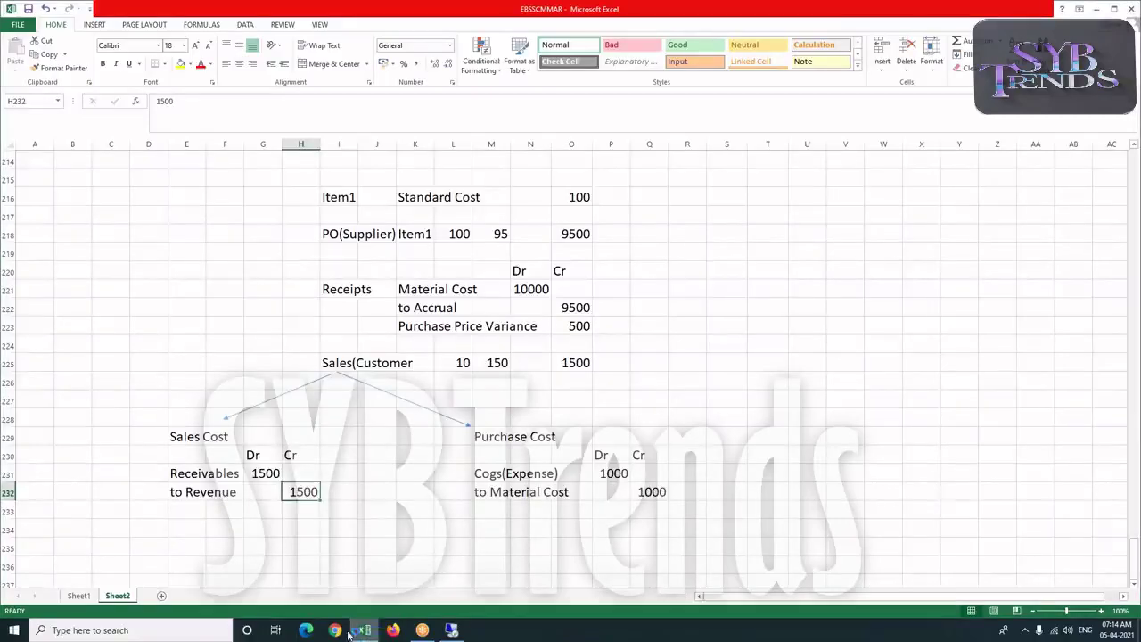
# - Switch to Oracle Applications, save the GEGSSMINMAX master item and close its form
pyautogui.click(450, 630)
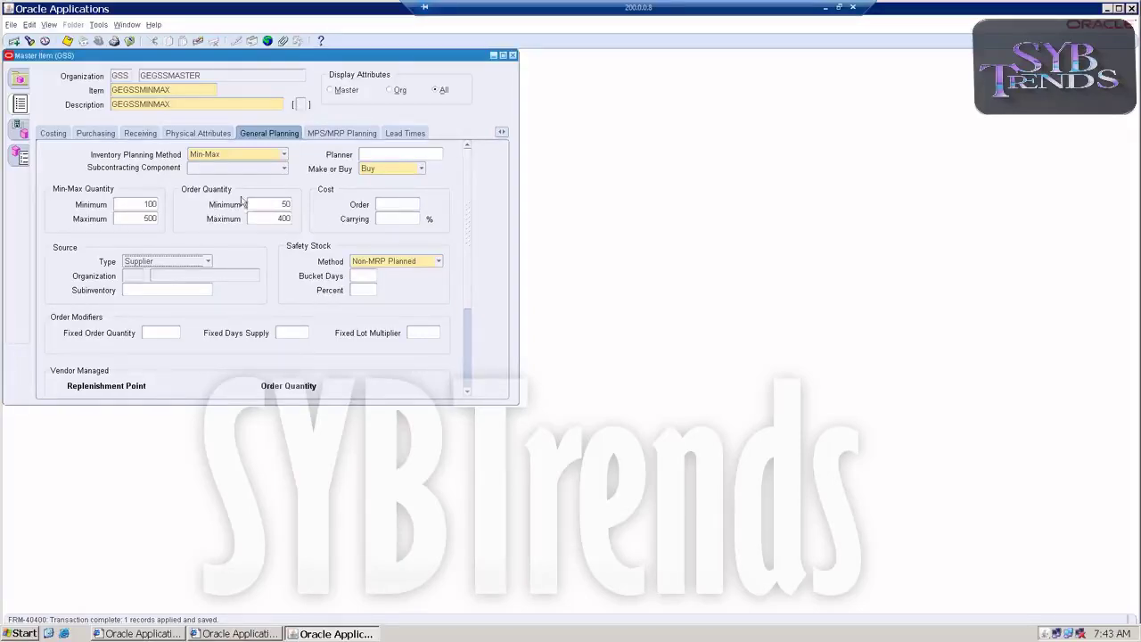
pyautogui.click(205, 259)
pyautogui.click(67, 41)
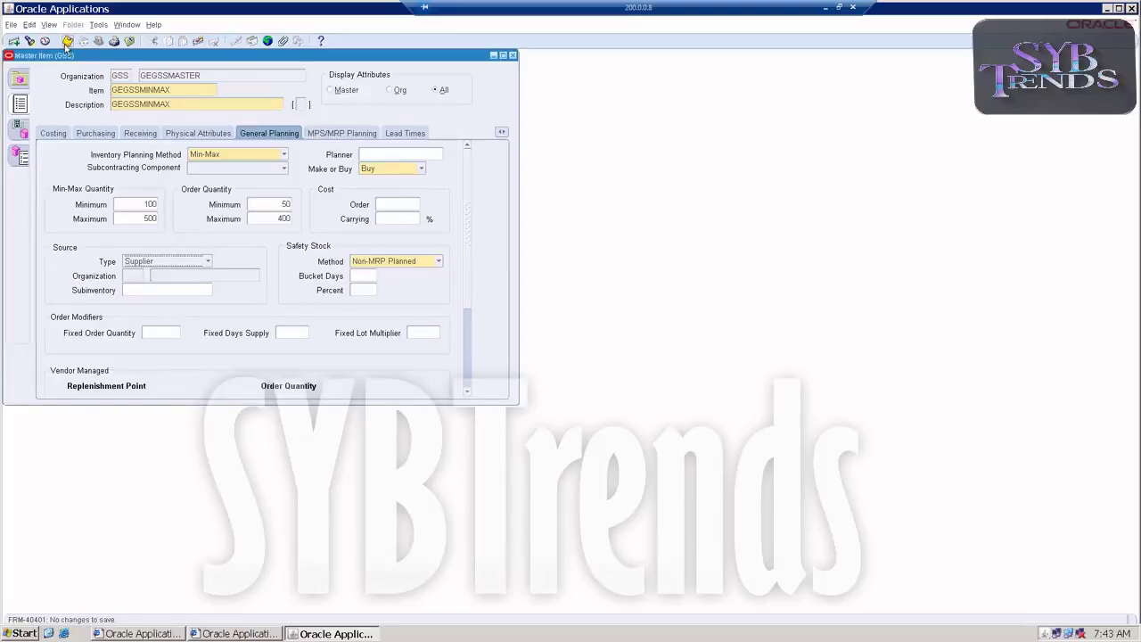
pyautogui.click(512, 55)
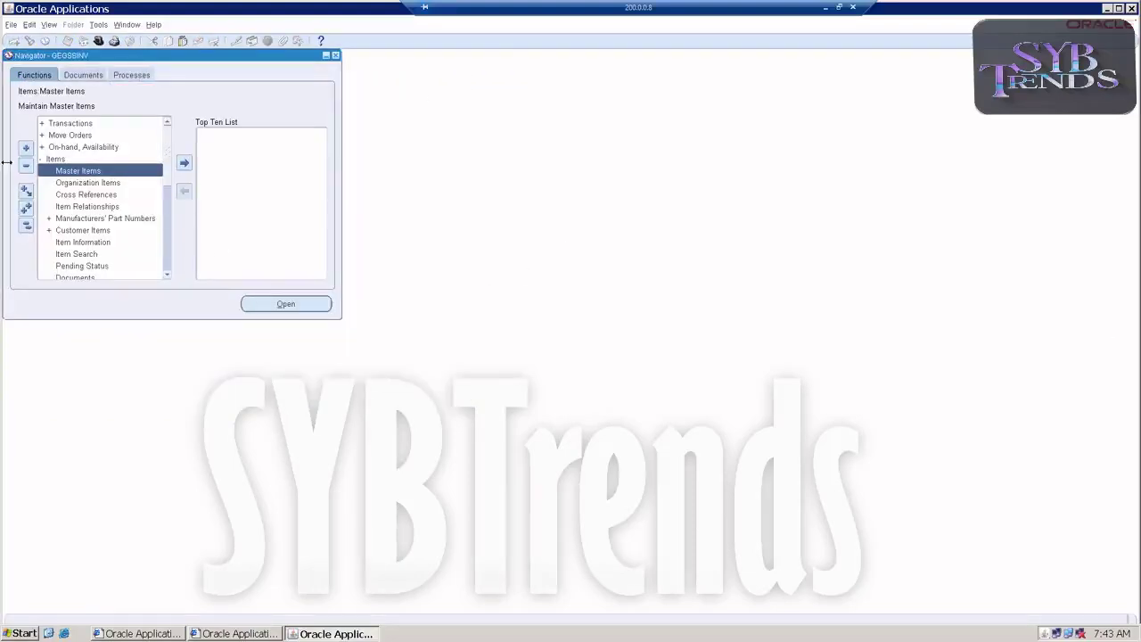
# - Collapse the Items functions and open the Min-Max Planning request under Planning
pyautogui.click(40, 159)
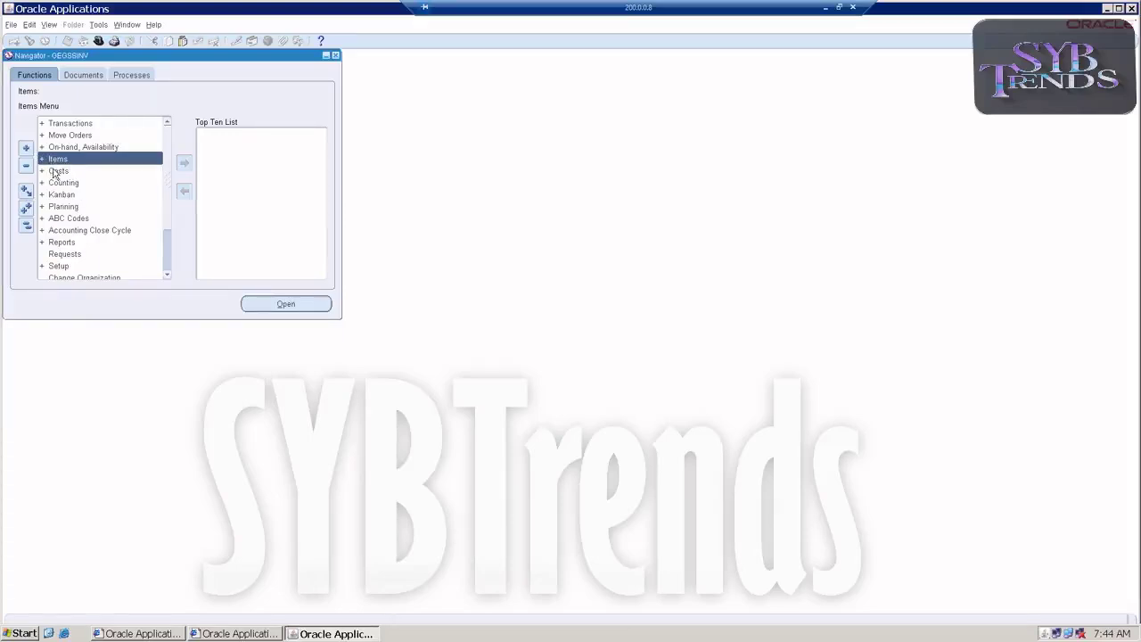
pyautogui.doubleClick(55, 208)
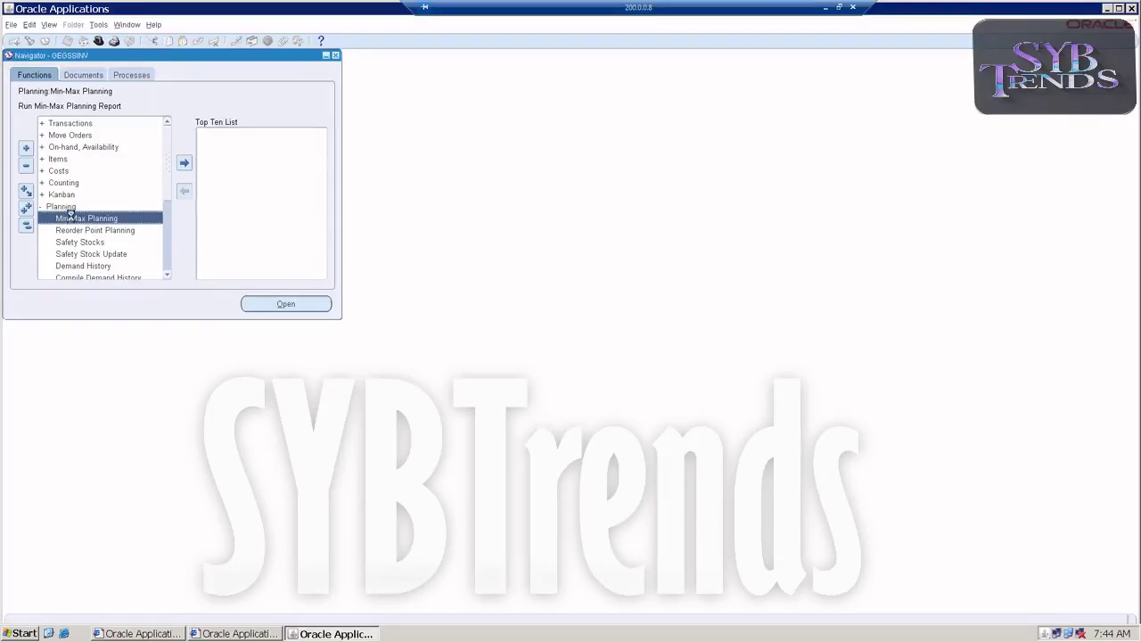
pyautogui.doubleClick(82, 217)
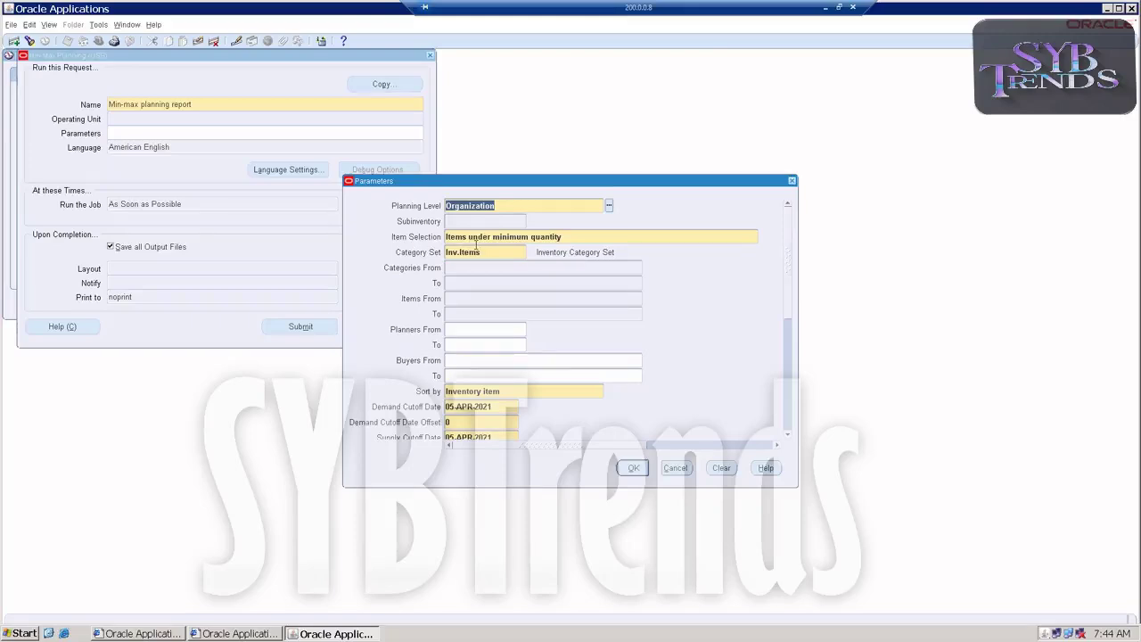
# - Set the report's Item Selection parameter to All min-max planned items
pyautogui.press('Tab')
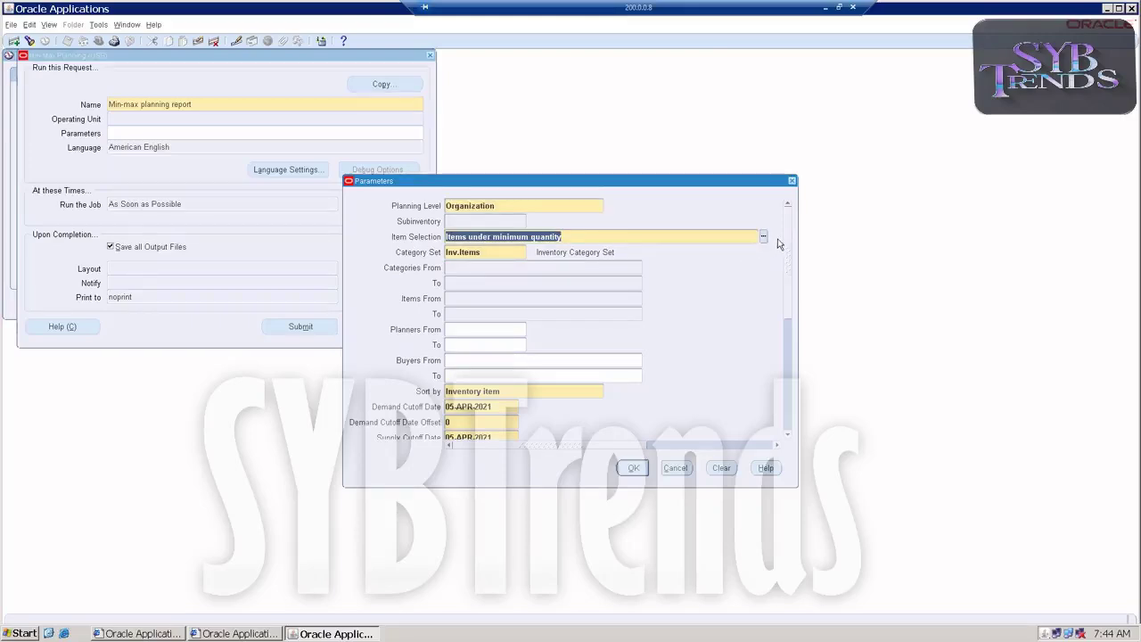
pyautogui.click(763, 237)
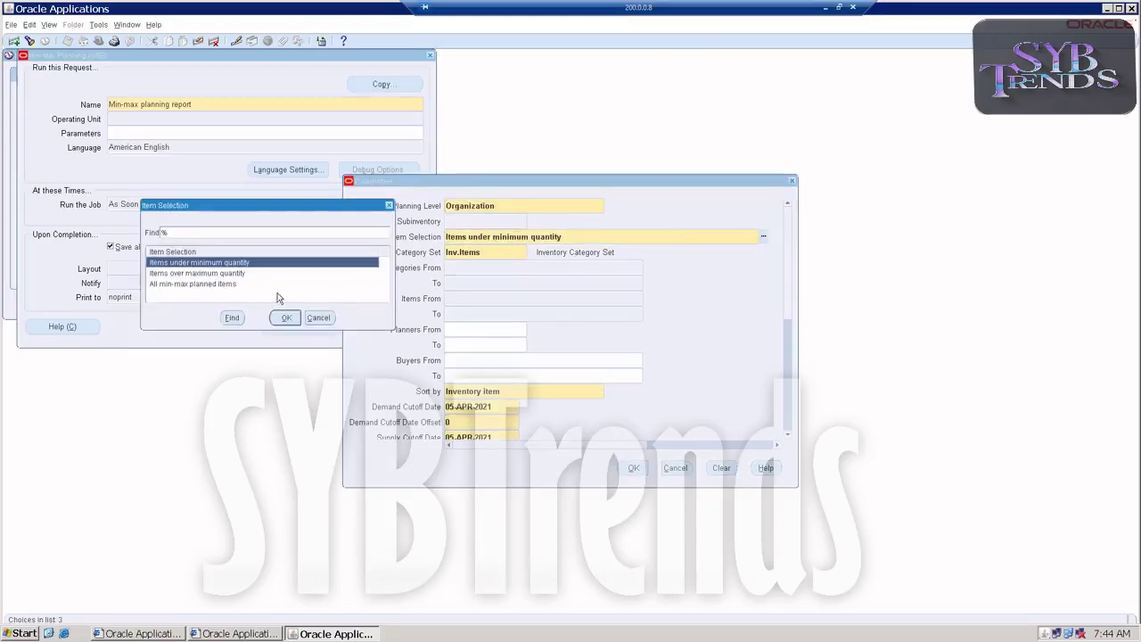
pyautogui.click(184, 284)
pyautogui.doubleClick(183, 285)
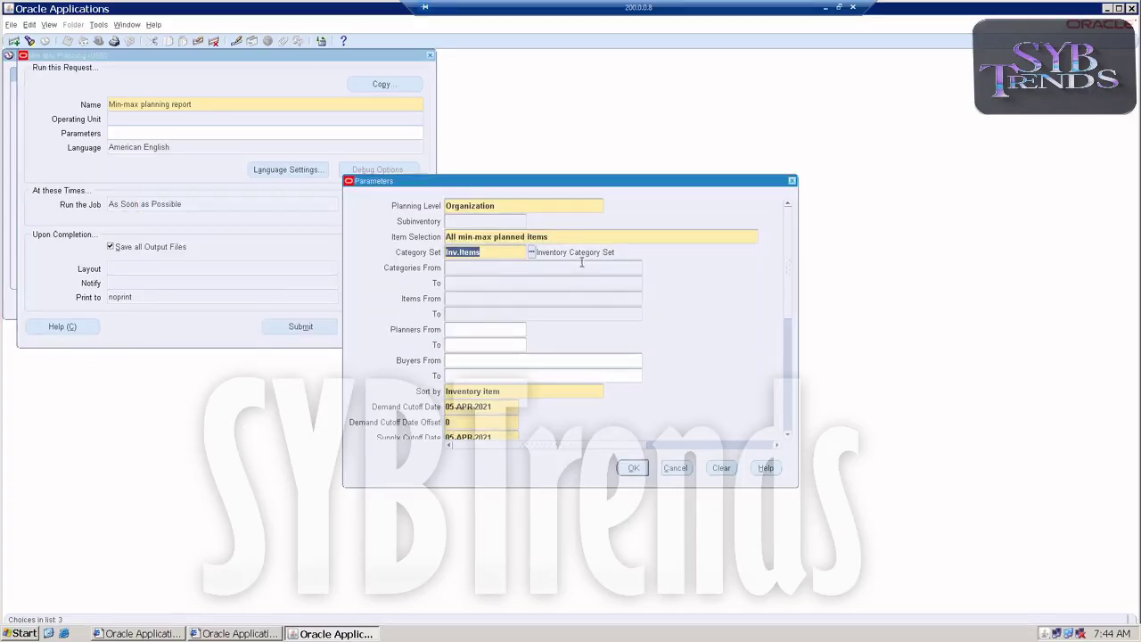
# - Set the report's Item Selection parameter to Items under minimum quantity
pyautogui.click(659, 236)
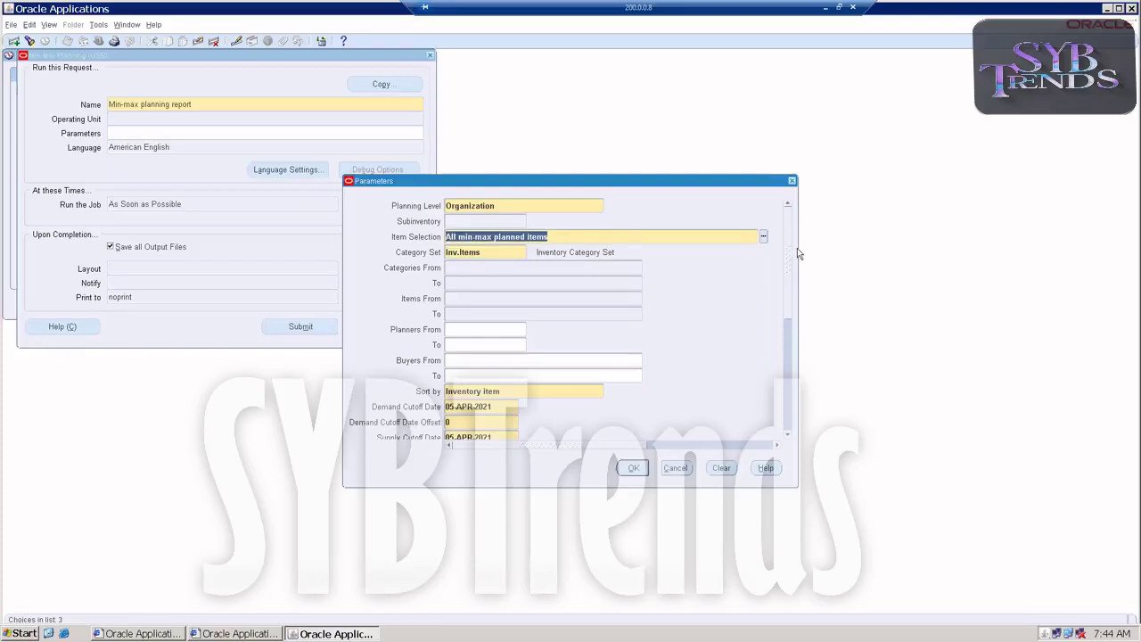
pyautogui.click(763, 236)
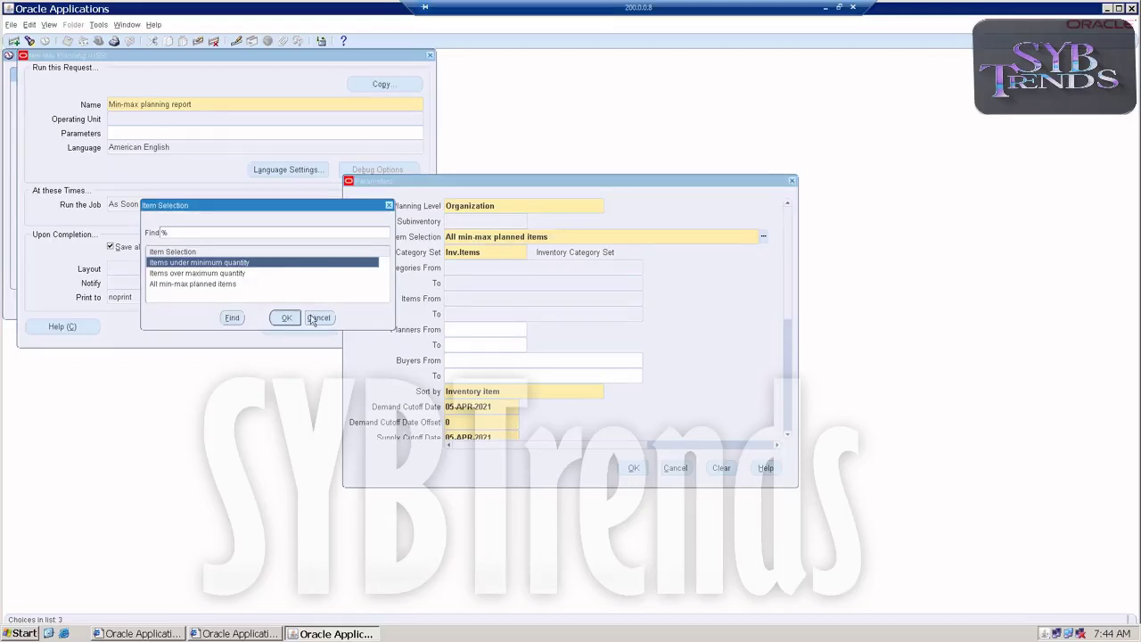
pyautogui.doubleClick(194, 267)
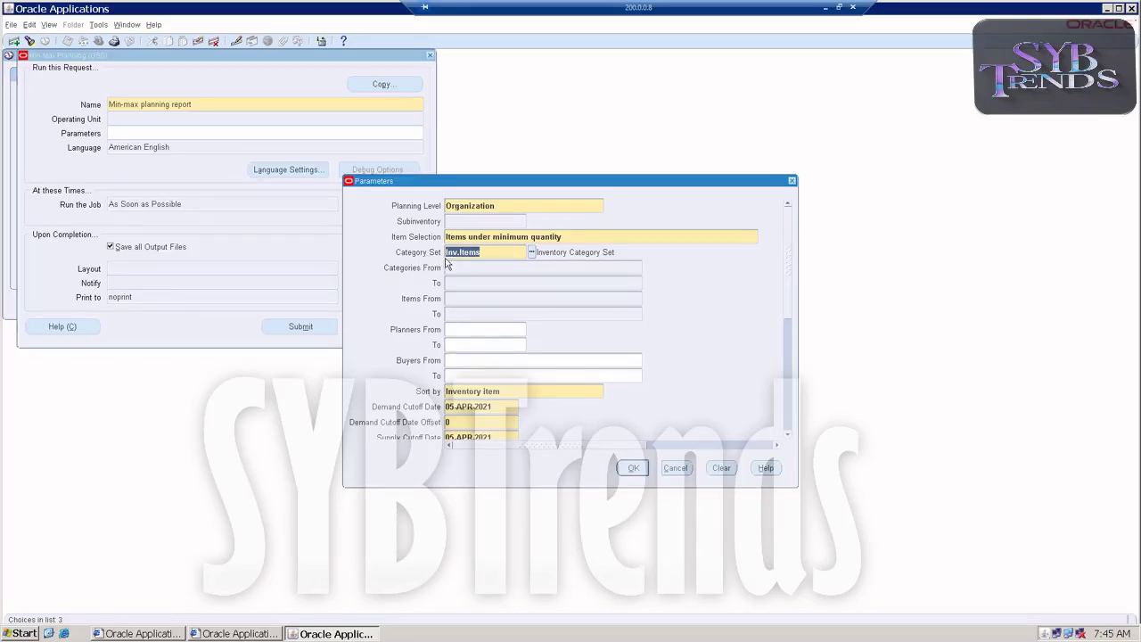
# - Check the available Category Set choices without changing the selection, and set the report's Restock parameter to Yes
pyautogui.click(531, 252)
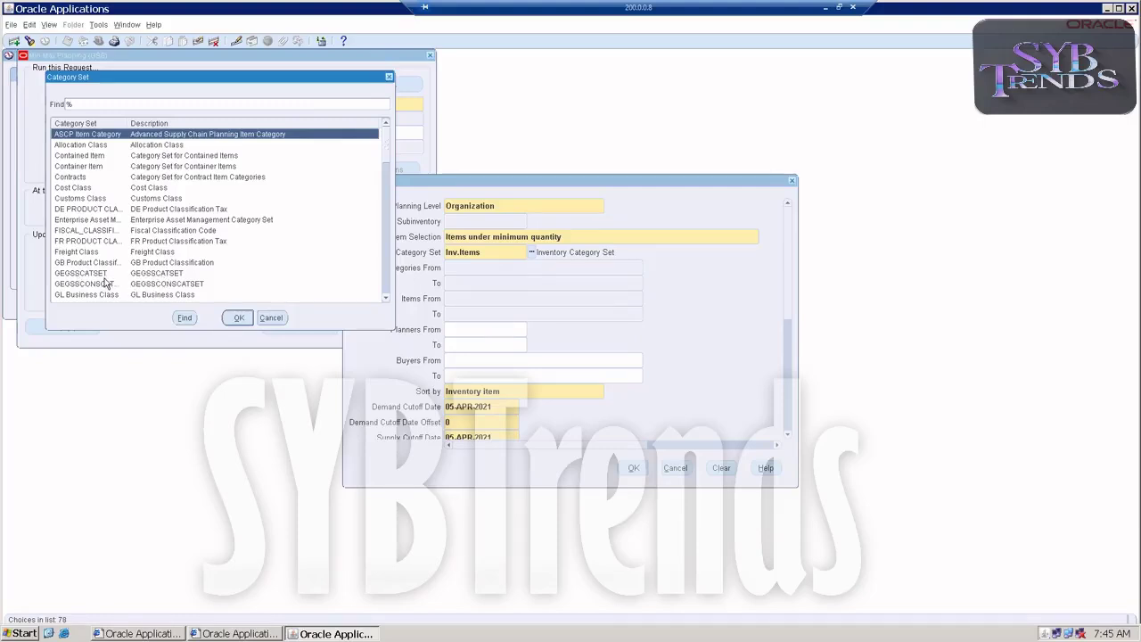
pyautogui.click(268, 317)
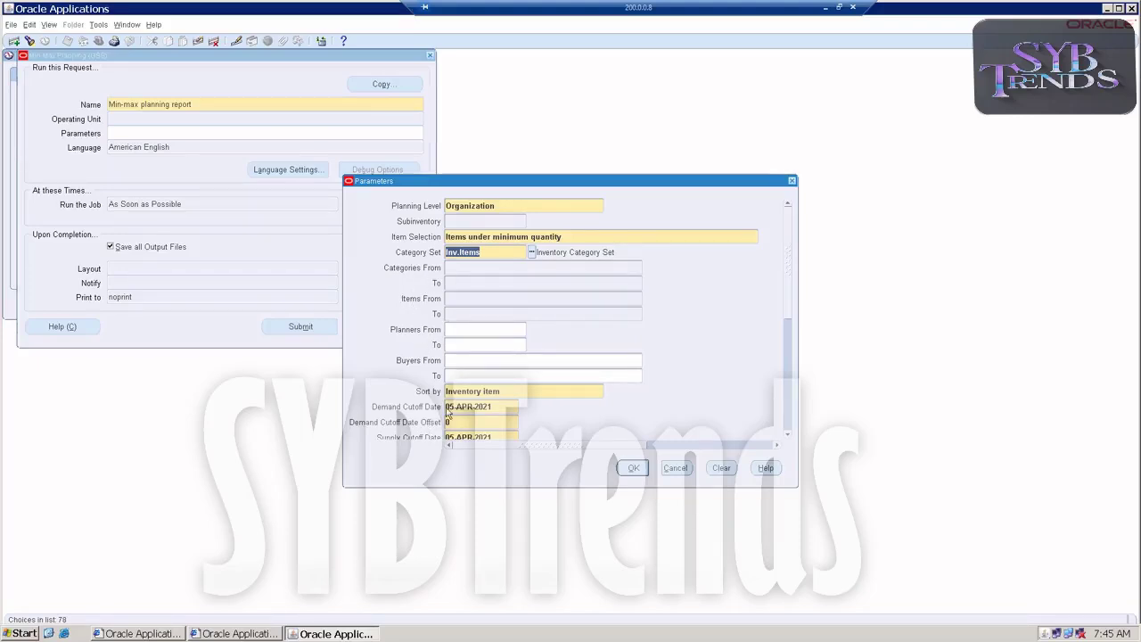
pyautogui.moveTo(790, 306); pyautogui.dragTo(789, 344)
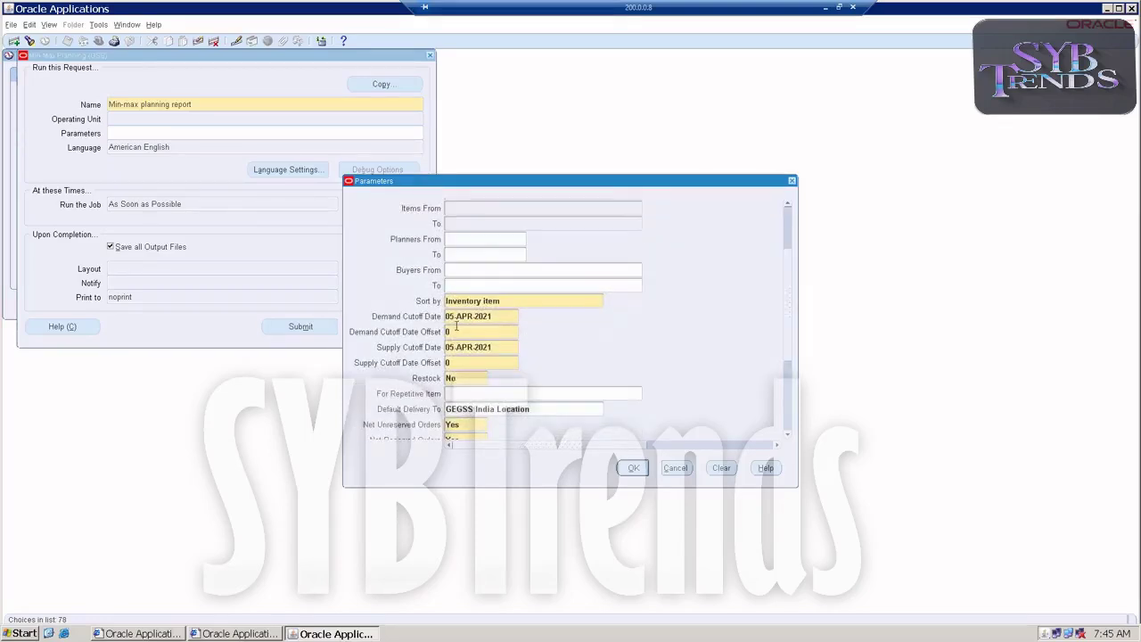
pyautogui.click(464, 378)
pyautogui.click(493, 377)
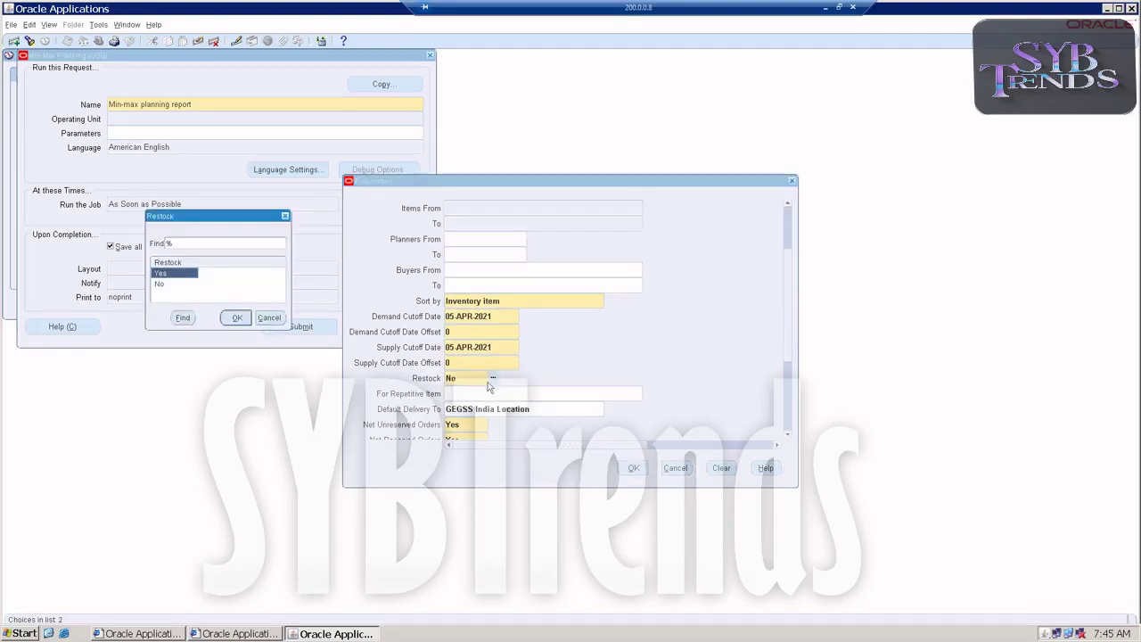
pyautogui.doubleClick(163, 274)
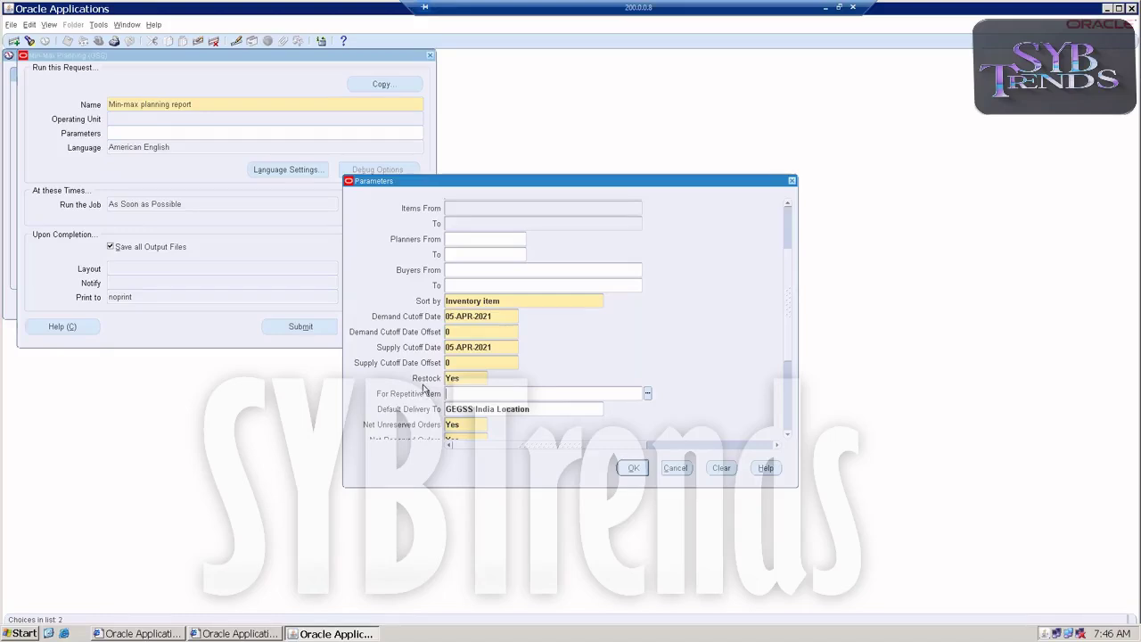
# - Review the remaining parameters, accept them and submit the Min-max planning report without submitting another request
pyautogui.scroll(-3, 786, 301)
pyautogui.scroll(-2, 781, 347)
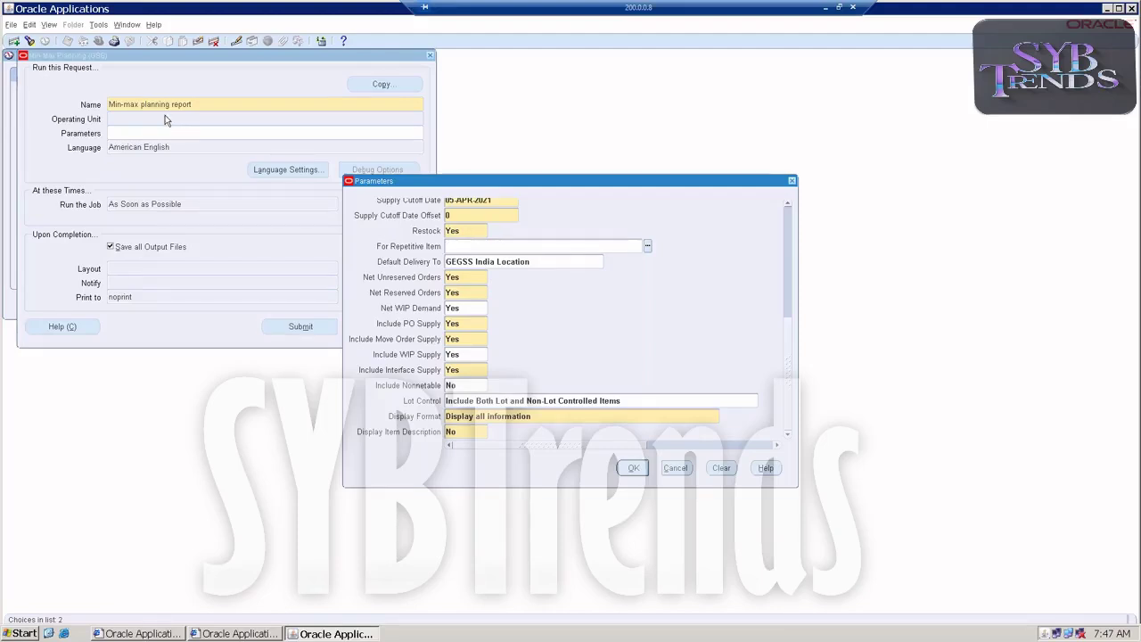
pyautogui.click(631, 467)
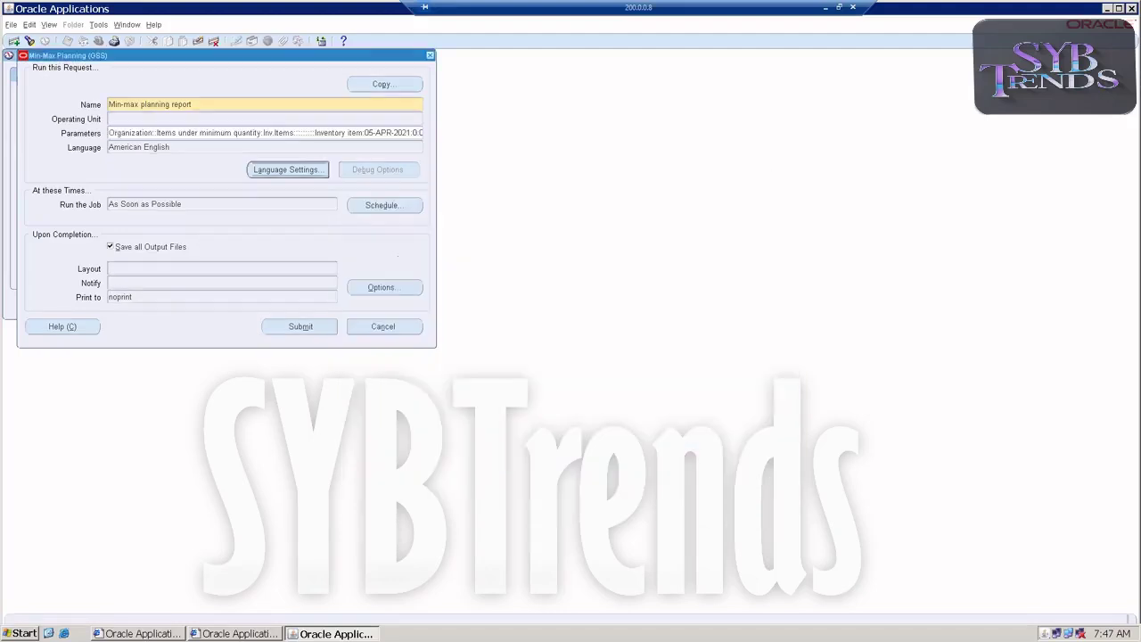
pyautogui.click(299, 326)
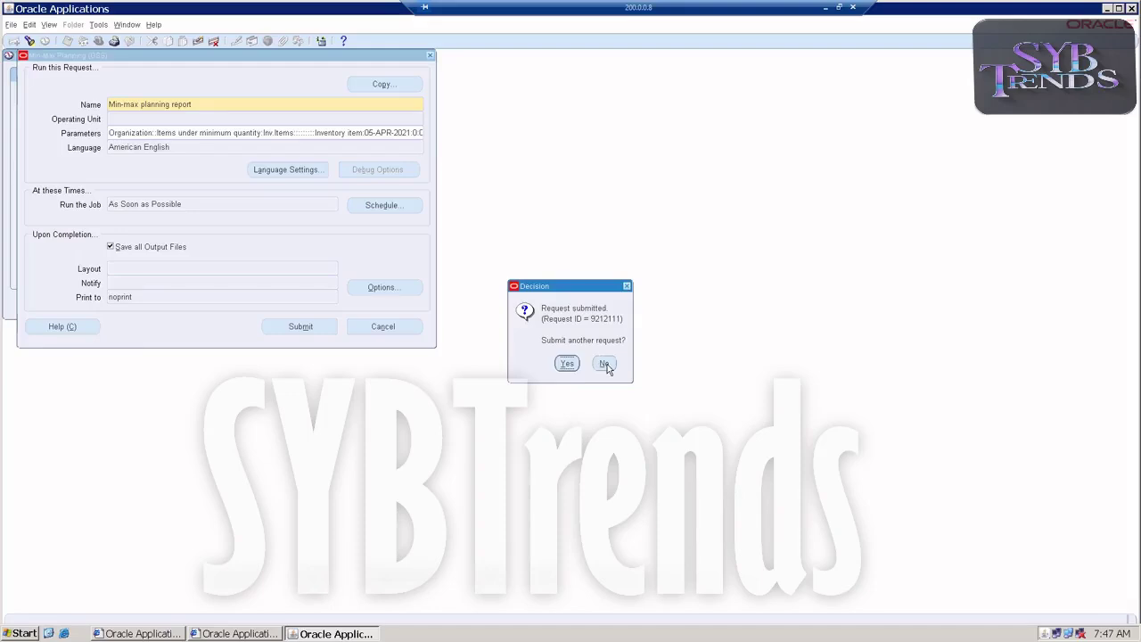
pyautogui.click(604, 364)
# - Find all own requests and refresh the list until the Min-max planning report is completed
pyautogui.click(49, 25)
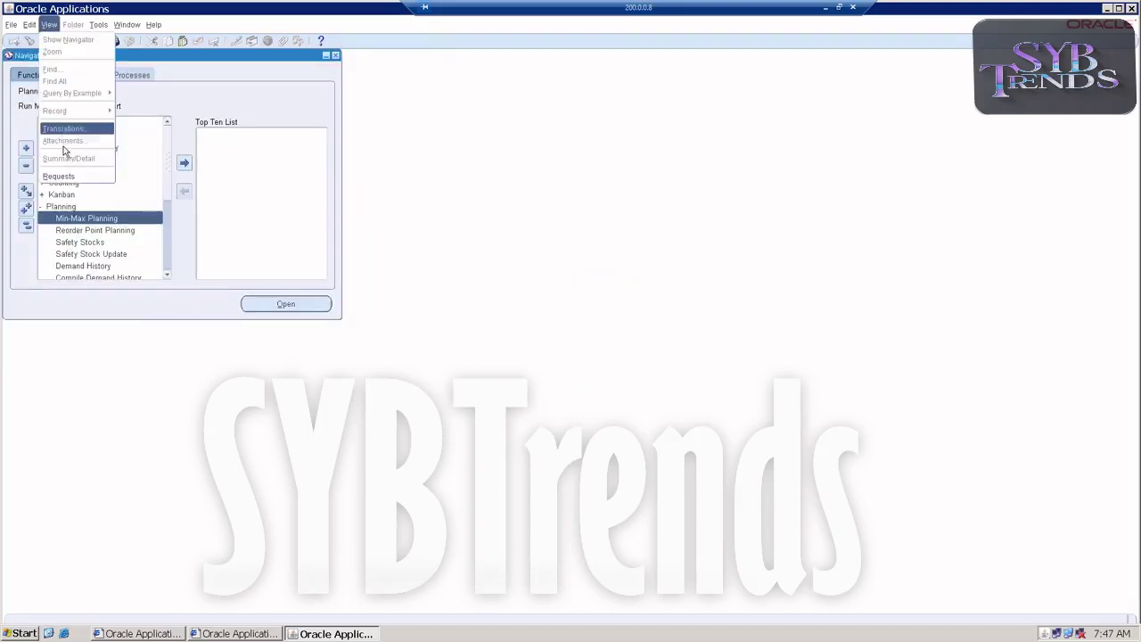
pyautogui.click(58, 175)
pyautogui.click(356, 312)
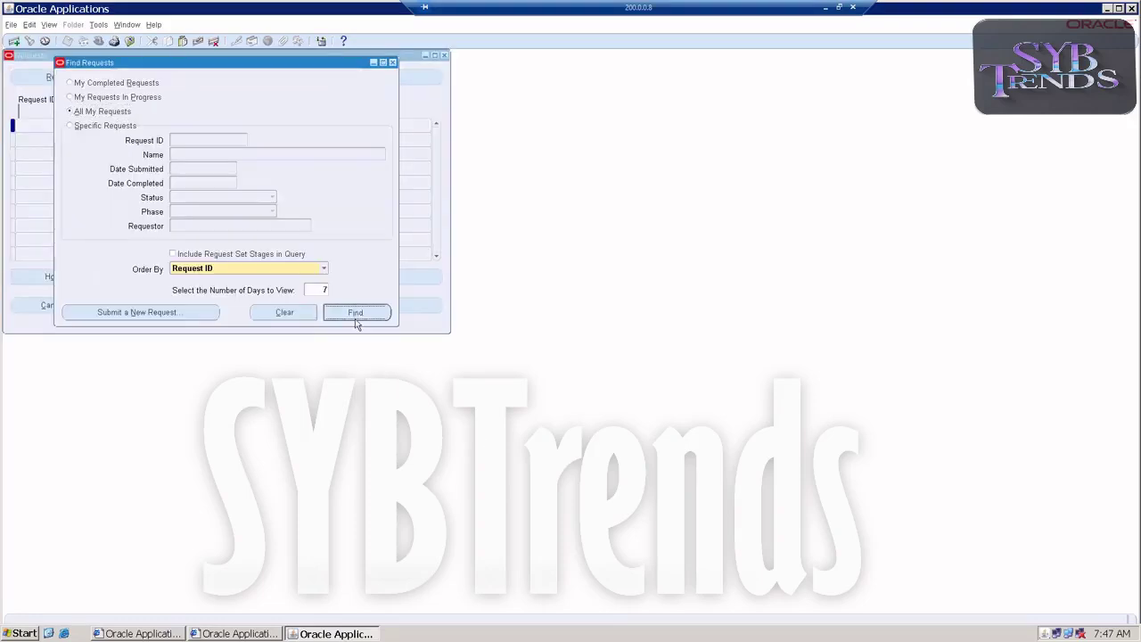
pyautogui.click(116, 82)
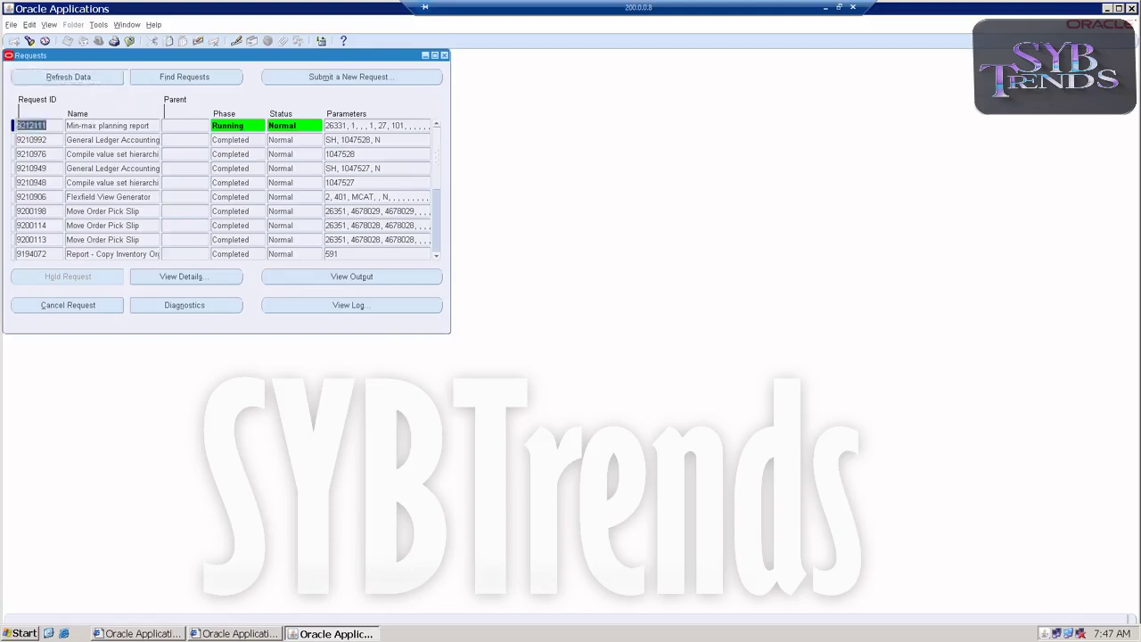
pyautogui.click(116, 82)
pyautogui.click(116, 82)
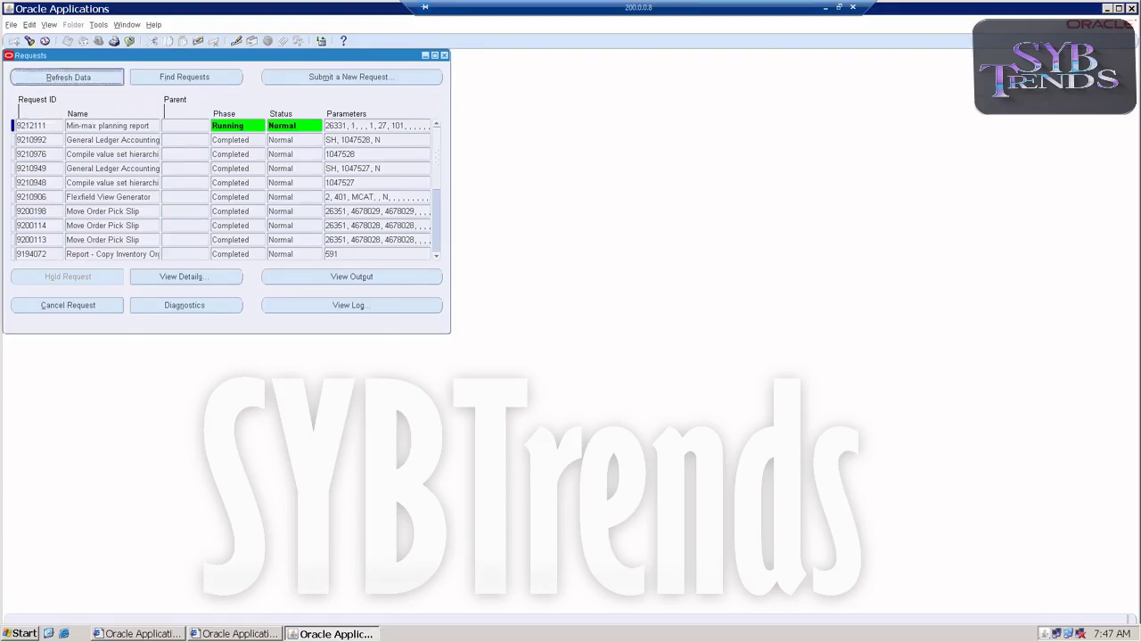
pyautogui.click(115, 82)
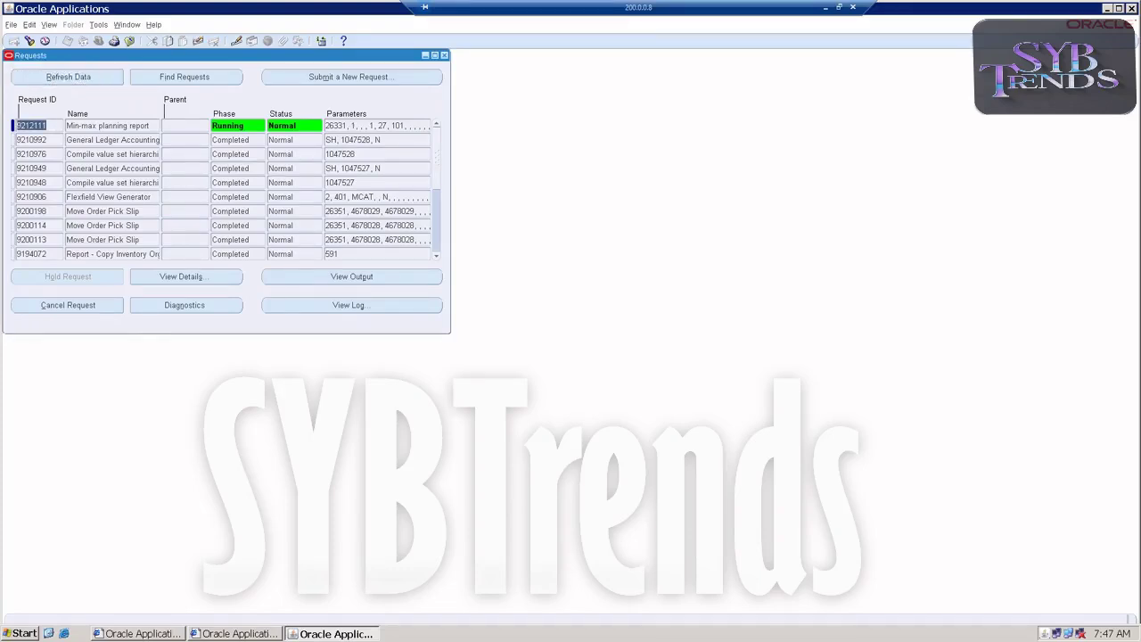
pyautogui.click(116, 82)
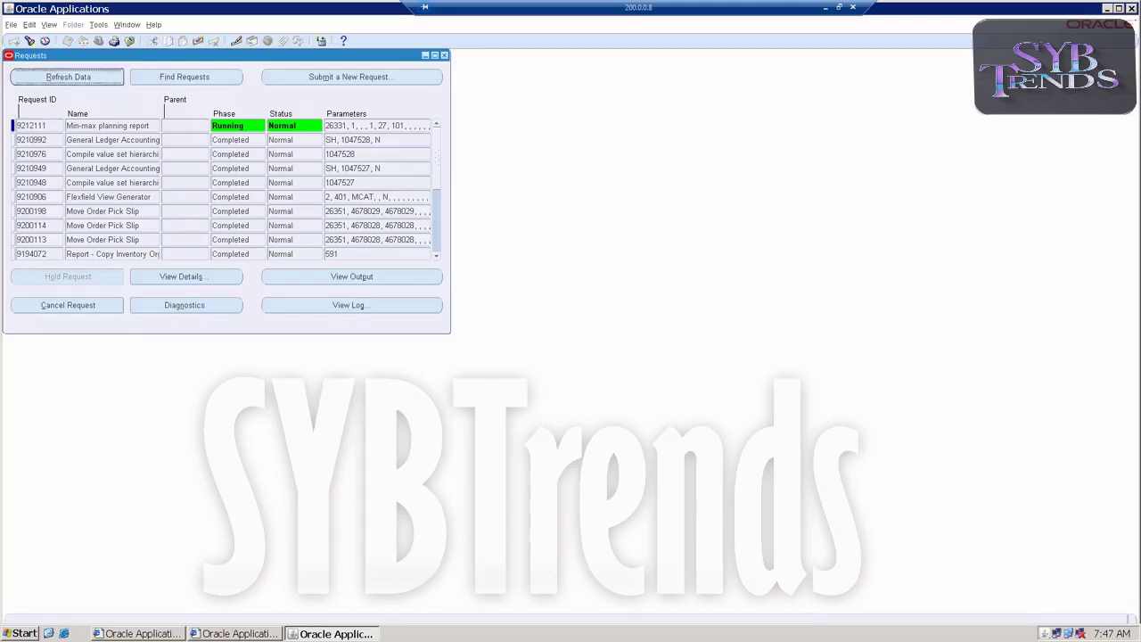
pyautogui.click(105, 77)
# - View the Min-max planning report's output full-screen, examine its parameters and the item's quantity columns, and close it
pyautogui.click(108, 126)
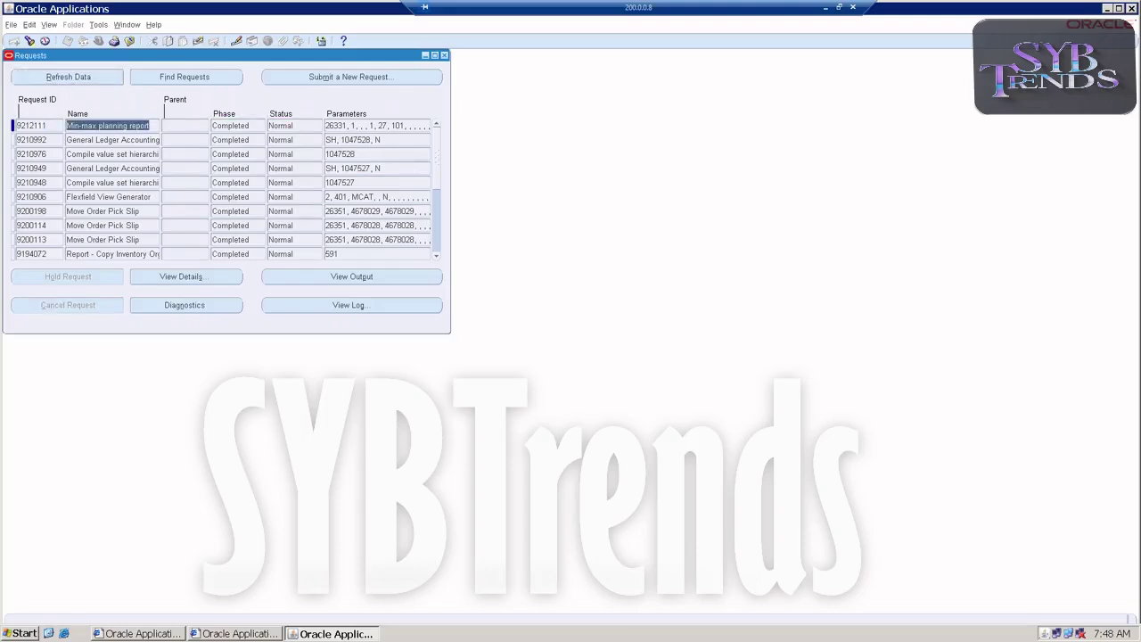
pyautogui.click(305, 277)
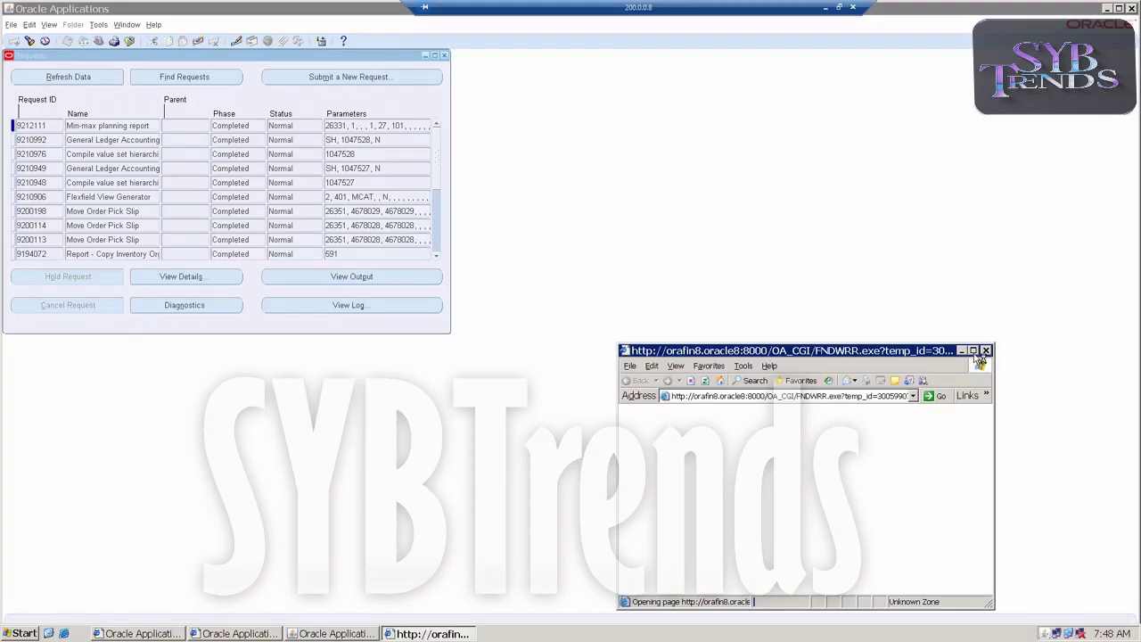
pyautogui.click(974, 350)
pyautogui.scroll(-2, 624, 405)
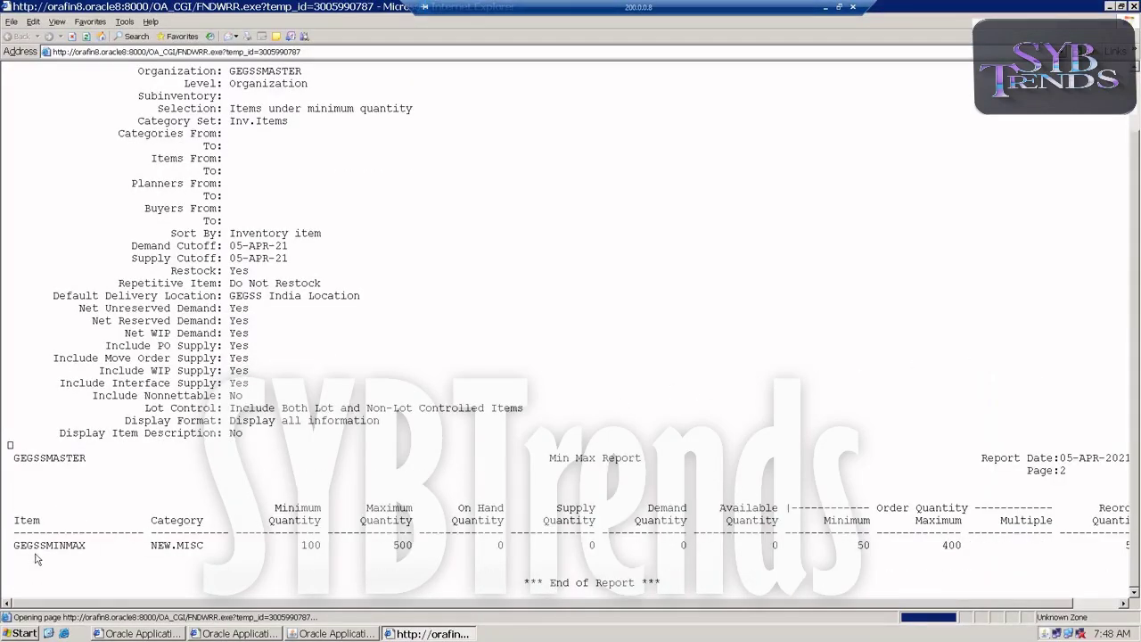
pyautogui.moveTo(448, 609); pyautogui.dragTo(522, 609)
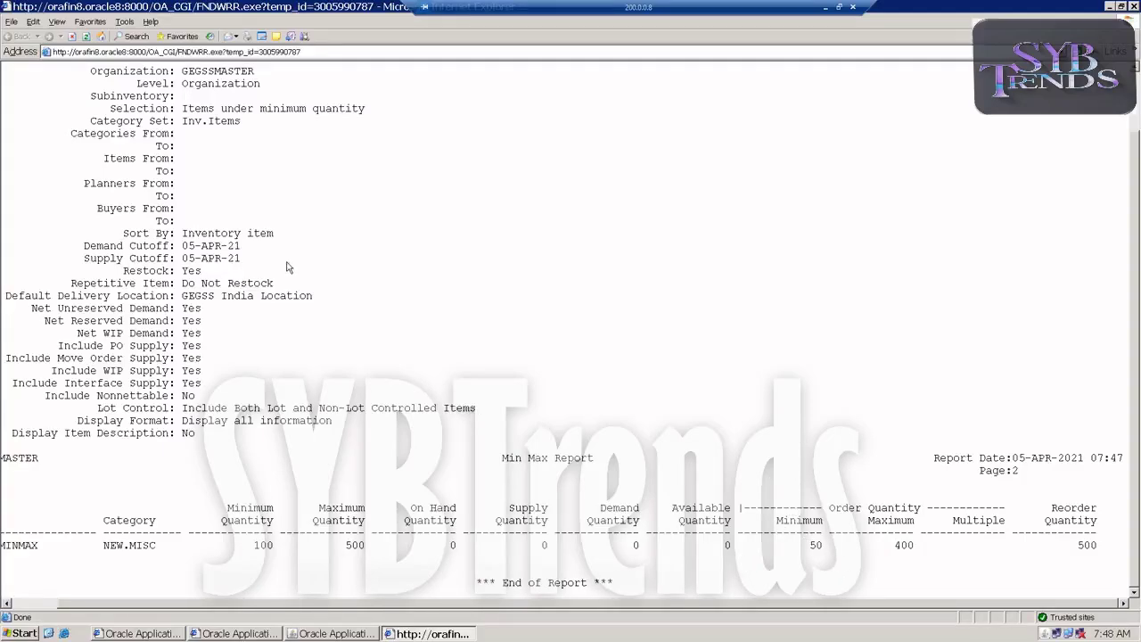
pyautogui.scroll(1, 289, 301)
pyautogui.scroll(-1, 502, 321)
pyautogui.click(1134, 7)
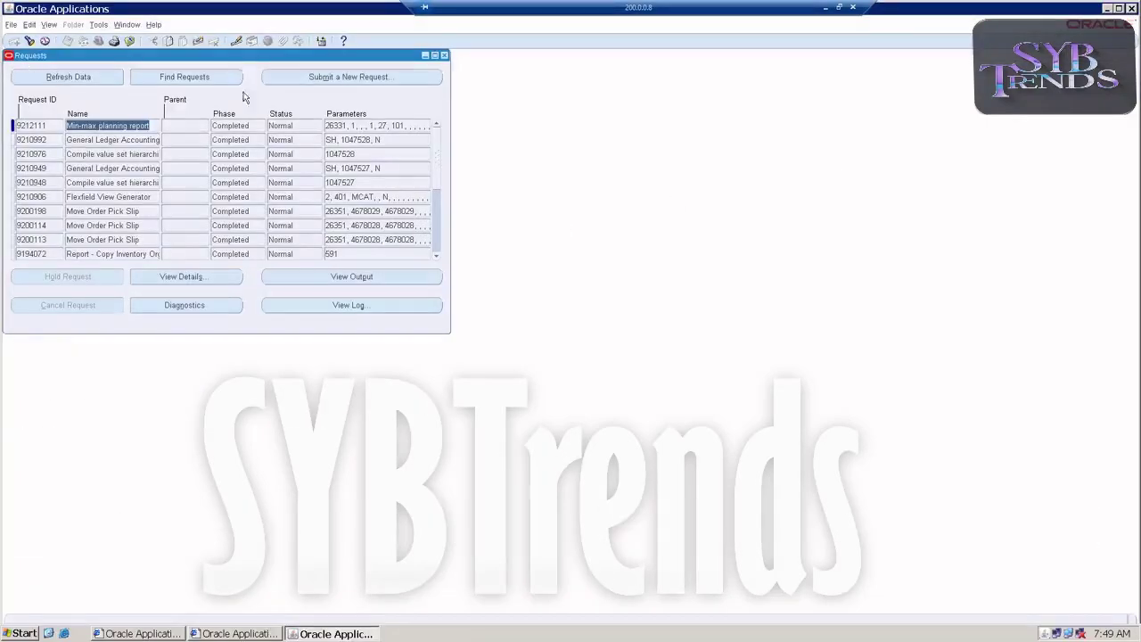
# - Close the Requests form and switch to the GEGSSPO purchasing responsibility
pyautogui.click(444, 56)
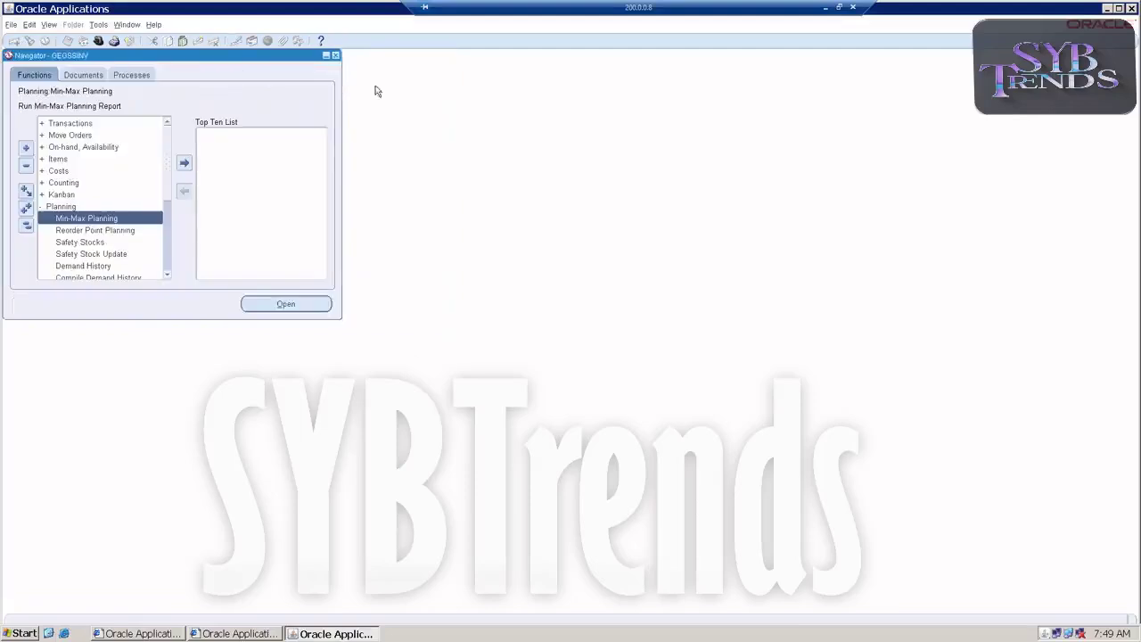
pyautogui.click(10, 24)
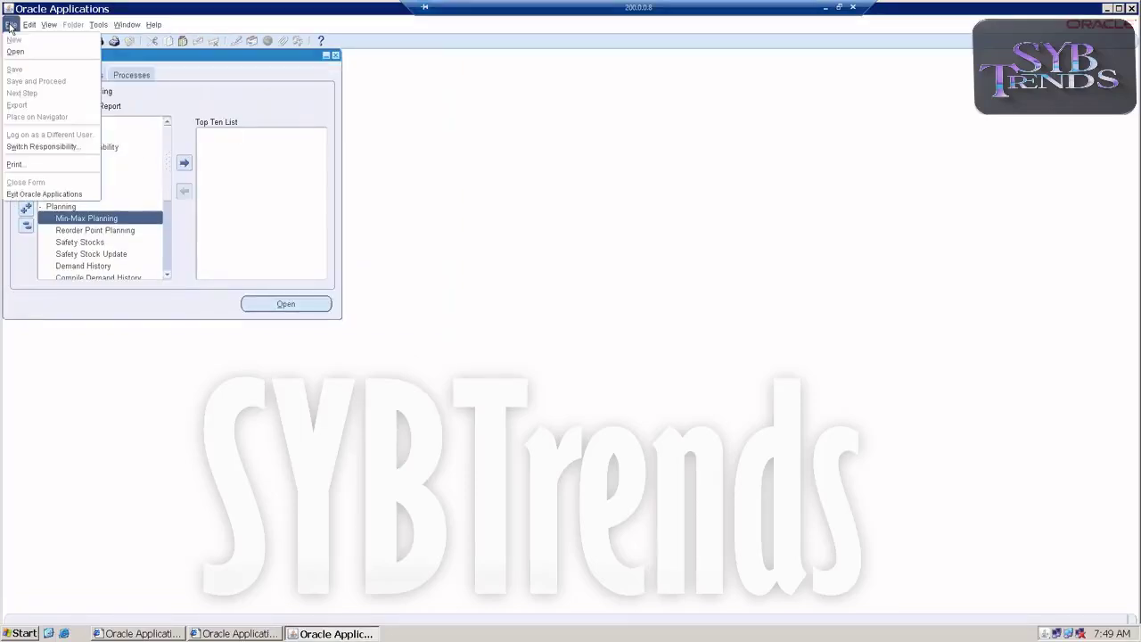
pyautogui.click(35, 145)
pyautogui.doubleClick(162, 262)
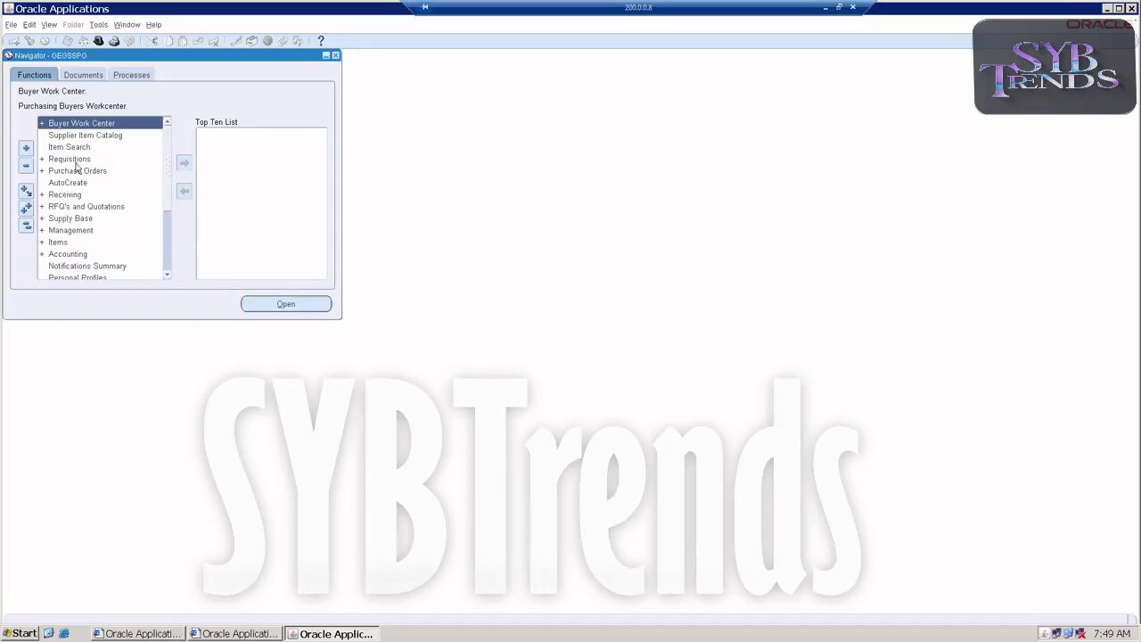
# - Start a new single request for the Requisition Import program
pyautogui.click(49, 25)
pyautogui.click(58, 175)
pyautogui.click(138, 312)
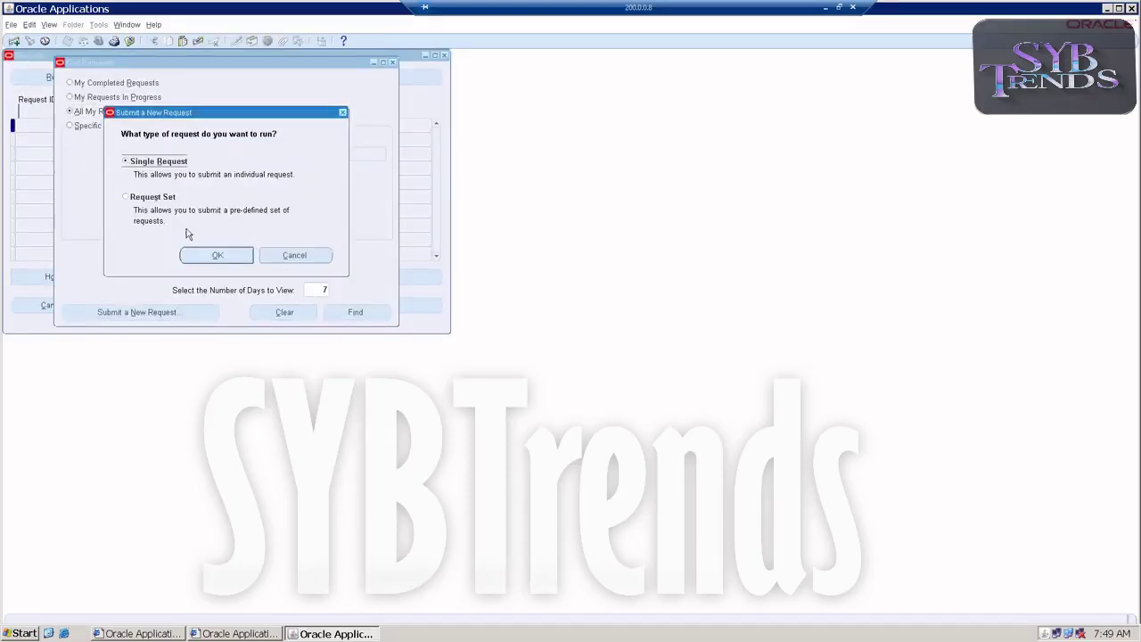
pyautogui.click(217, 255)
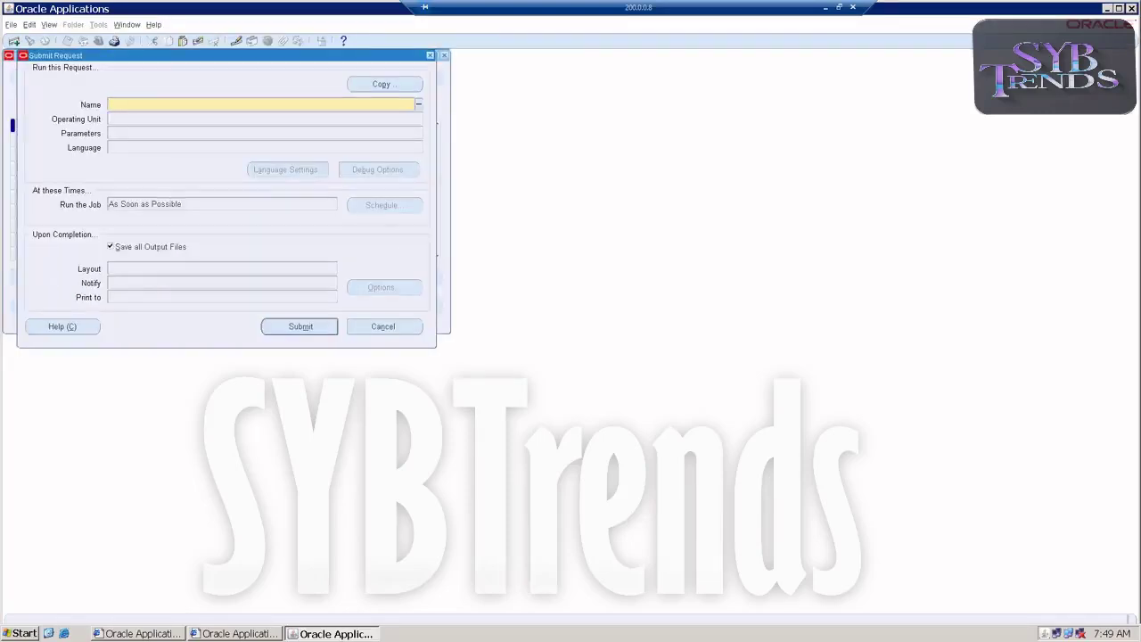
pyautogui.press('Tab')
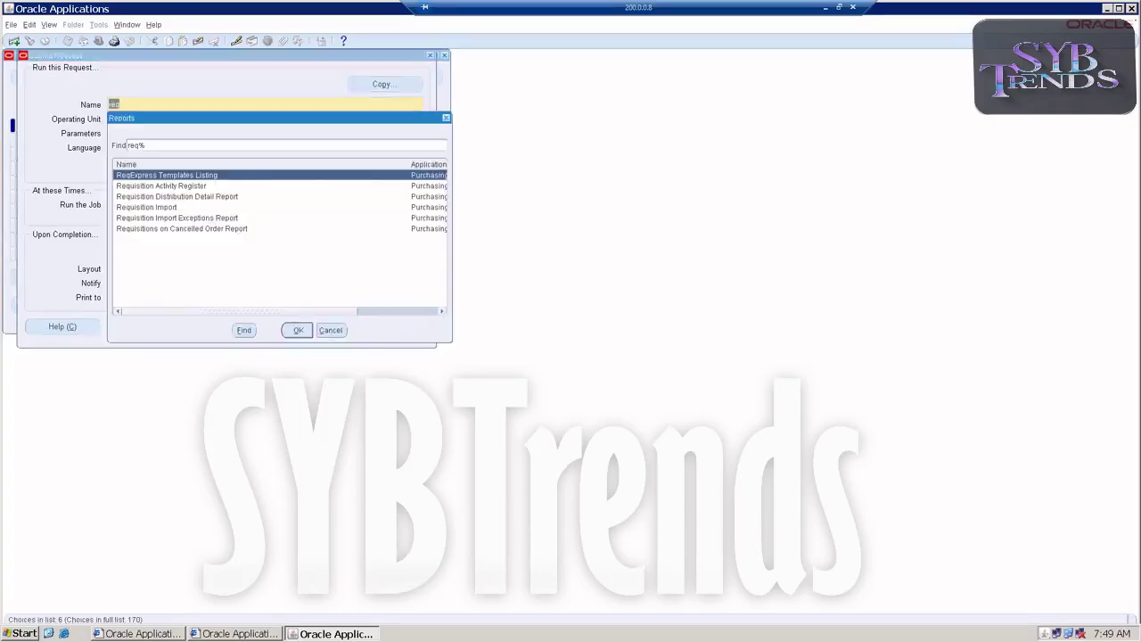
pyautogui.doubleClick(172, 208)
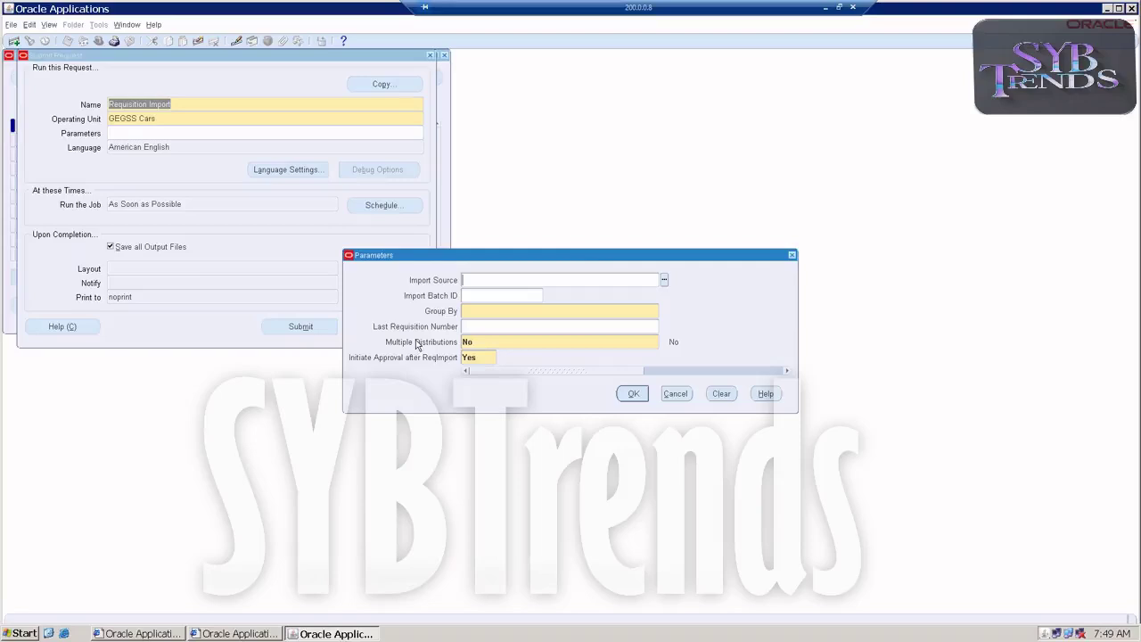
# - Set the Requisition Import parameters Import Source to INV and Group By to Item
pyautogui.write('INV')
pyautogui.click(486, 292)
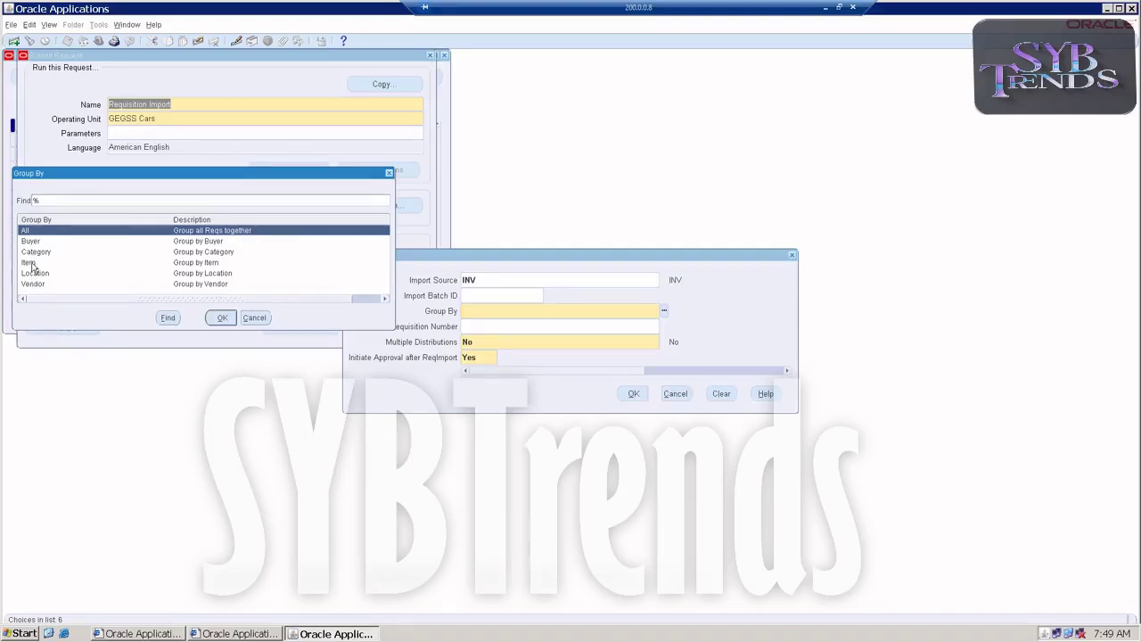
pyautogui.doubleClick(30, 262)
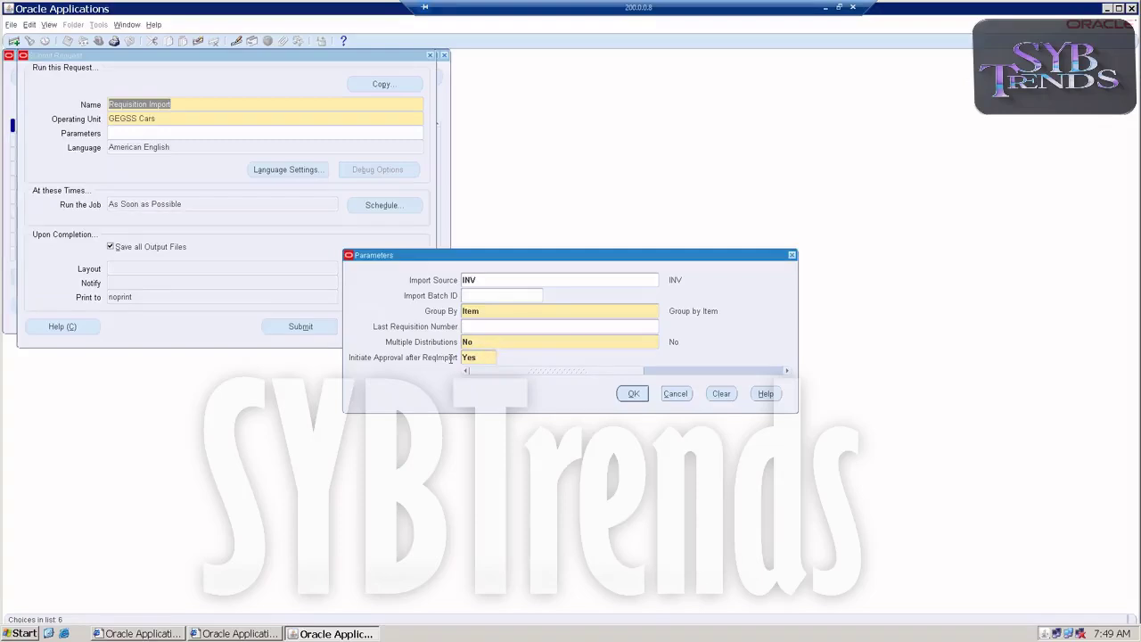
# - Set Initiate Approval after ReqImport to No, accept the parameters and submit the Requisition Import request
pyautogui.click(482, 357)
pyautogui.click(501, 356)
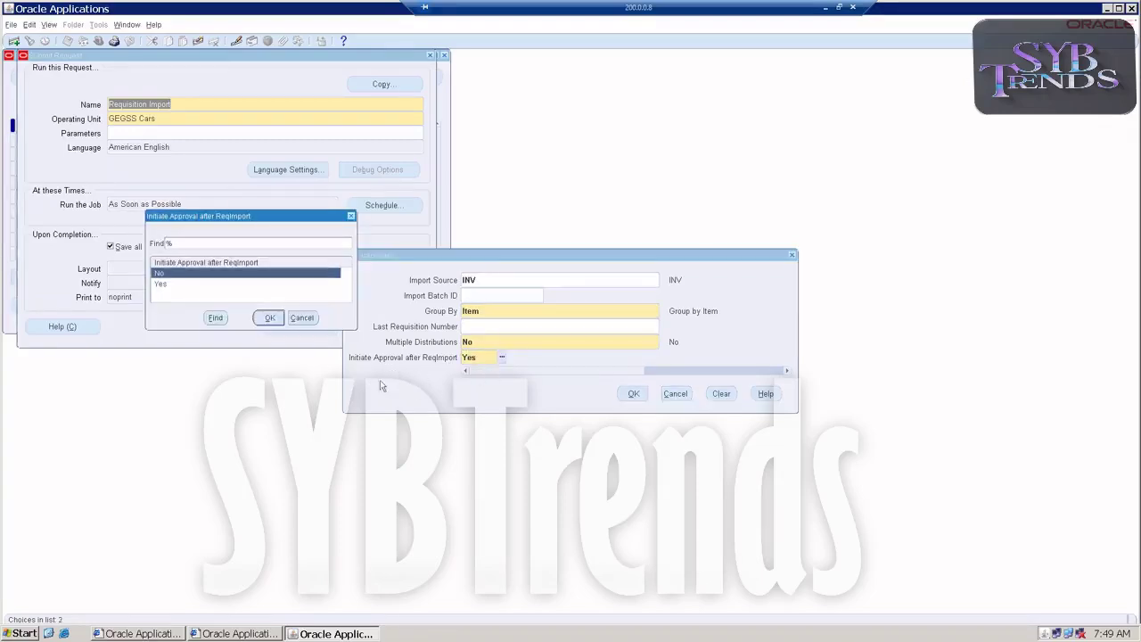
pyautogui.doubleClick(160, 272)
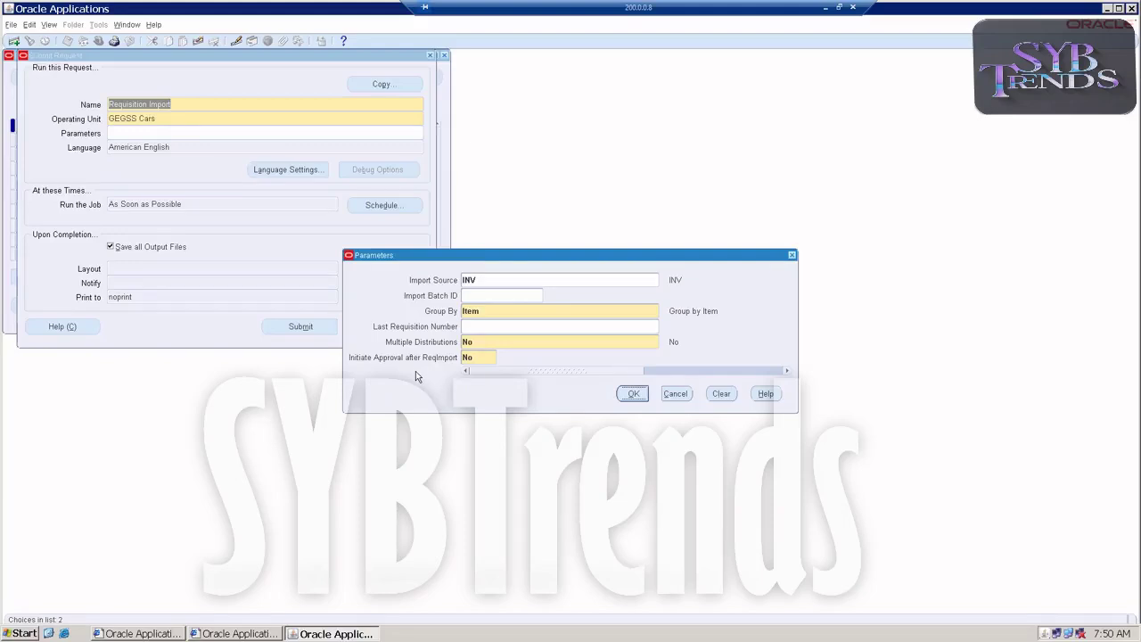
pyautogui.click(634, 395)
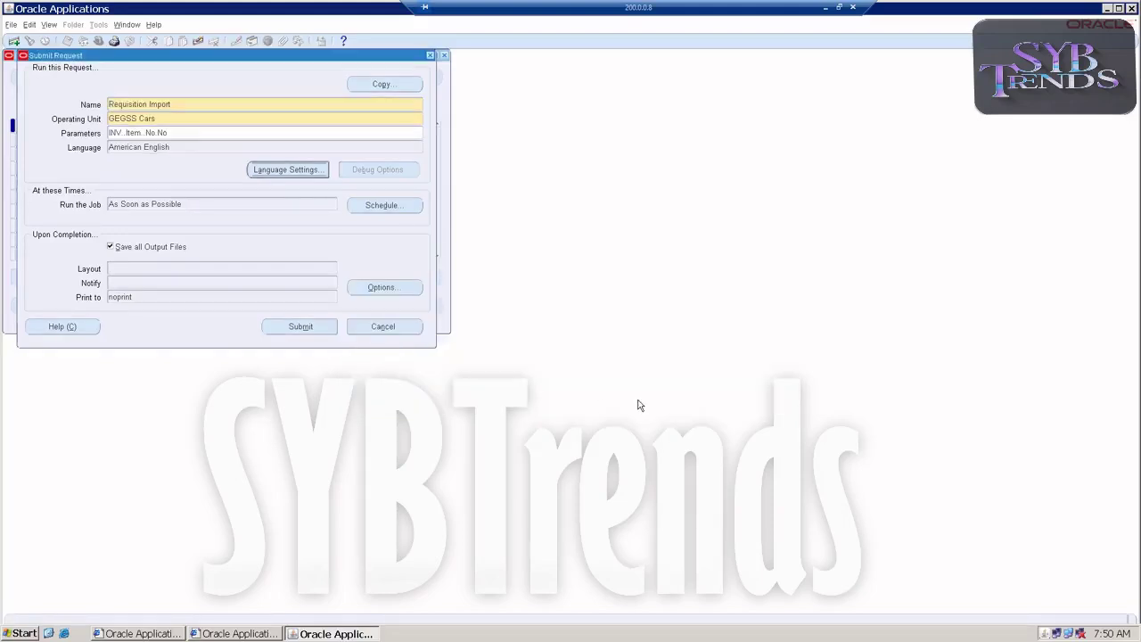
pyautogui.click(268, 329)
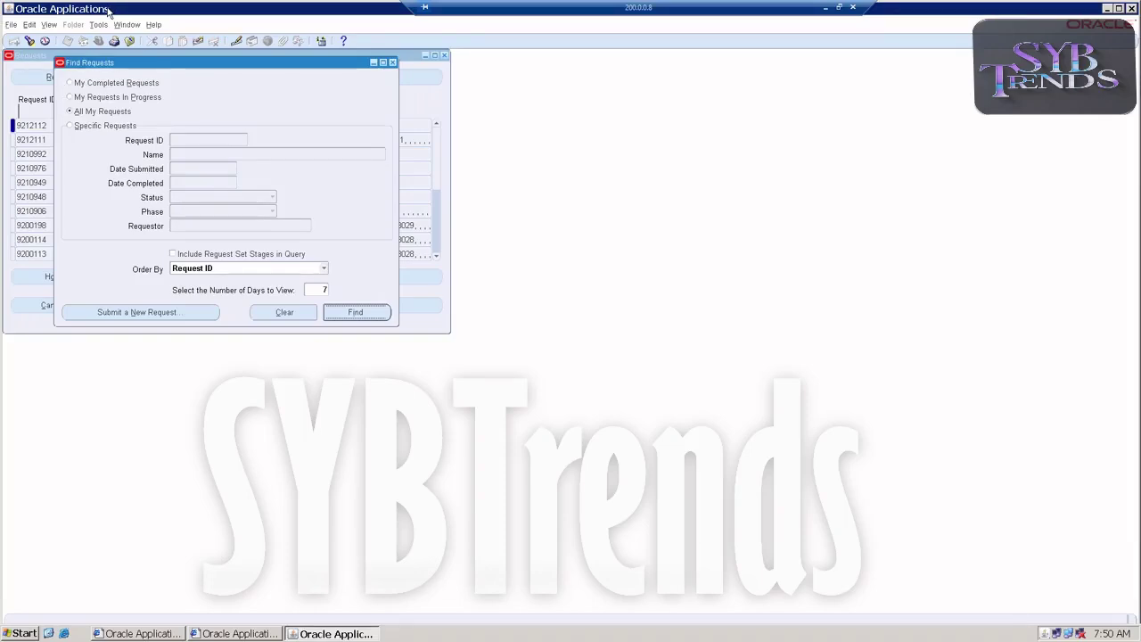
# - Close the Find Requests window and refresh the requests list until Requisition Import and Create Releases are completed
pyautogui.click(392, 62)
pyautogui.hotkey('alt', 'r')
pyautogui.hotkey('alt', 'r')
pyautogui.hotkey('alt', 'r')
pyautogui.hotkey('alt', 'r')
pyautogui.hotkey('alt', 'r')
pyautogui.hotkey('alt', 'r')
pyautogui.hotkey('alt', 'r')
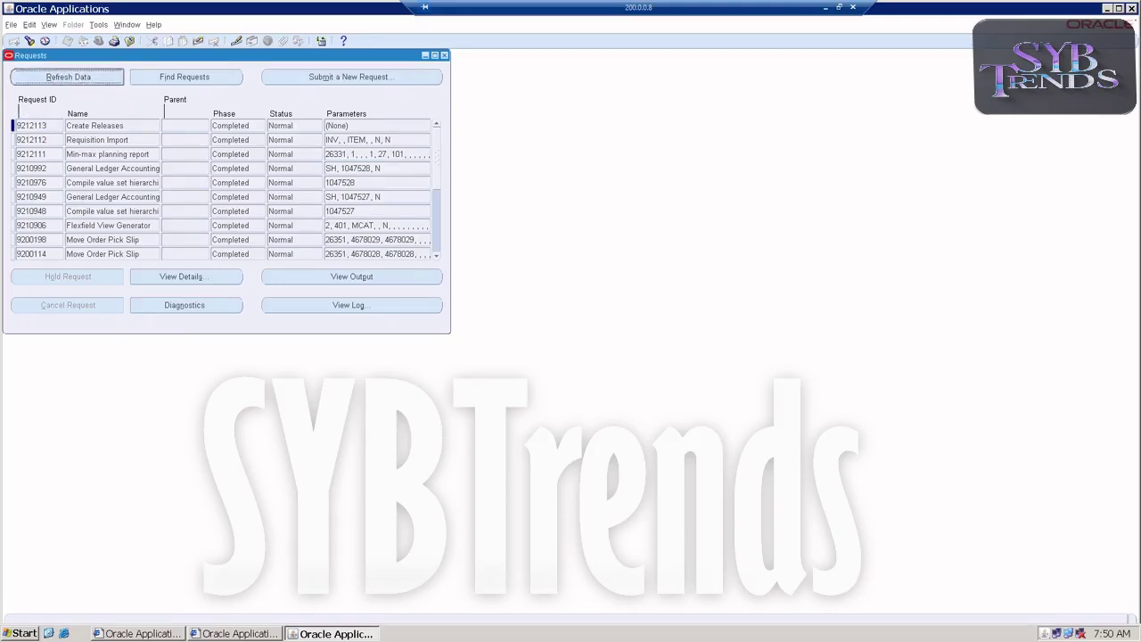
pyautogui.click(96, 139)
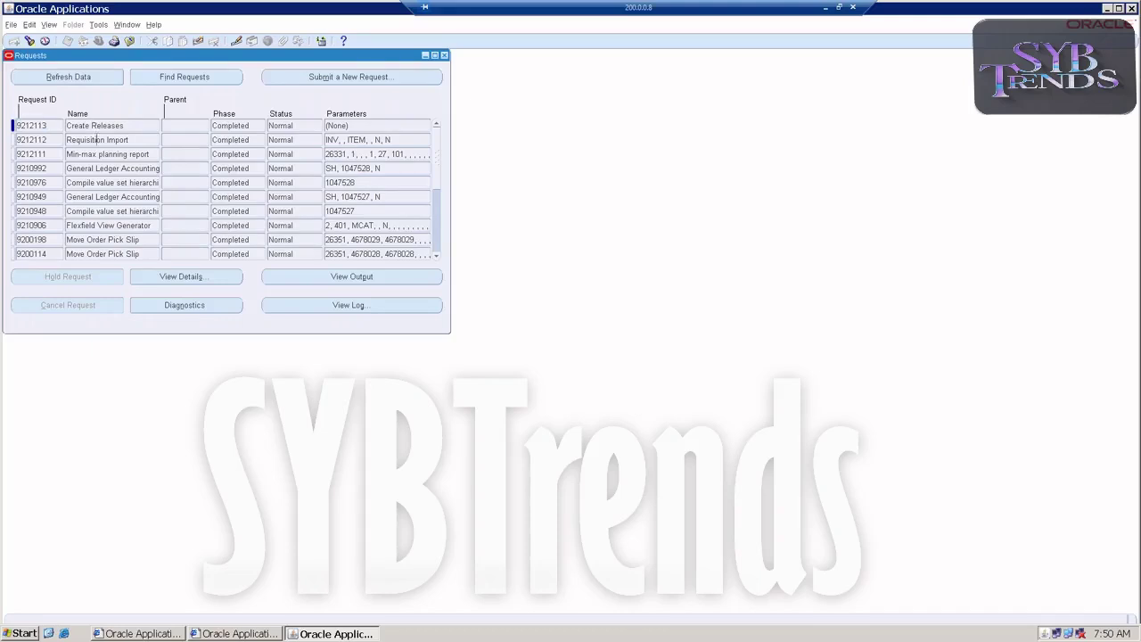
pyautogui.click(98, 126)
pyautogui.click(74, 80)
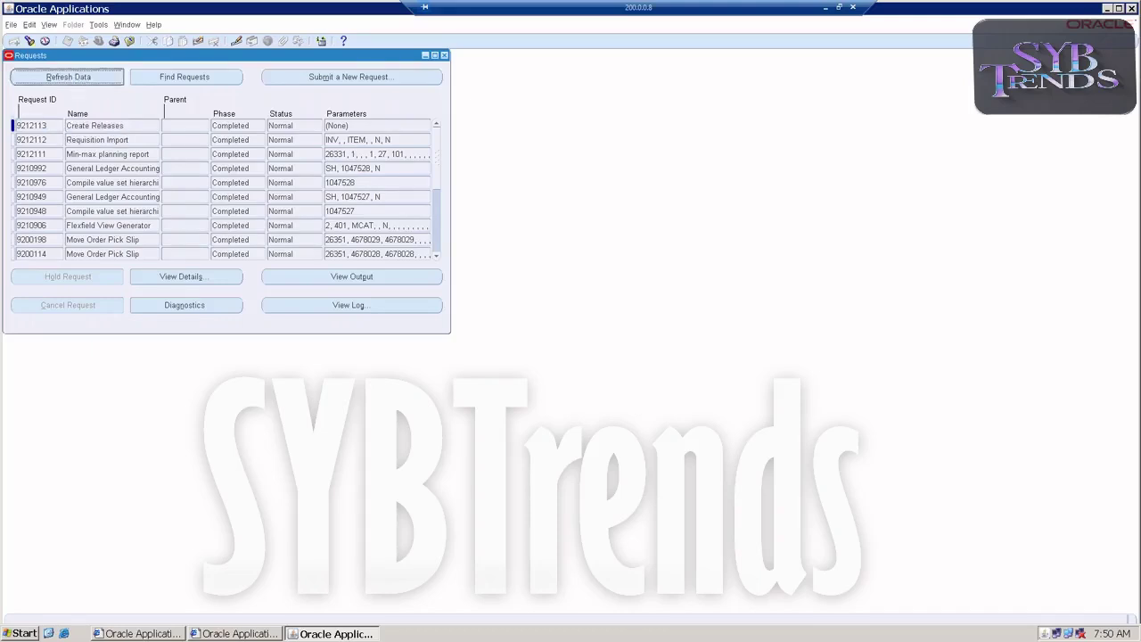
# - View the output report of the latest Requisition Import request in a maximized window and close it
pyautogui.click(87, 139)
pyautogui.click(319, 279)
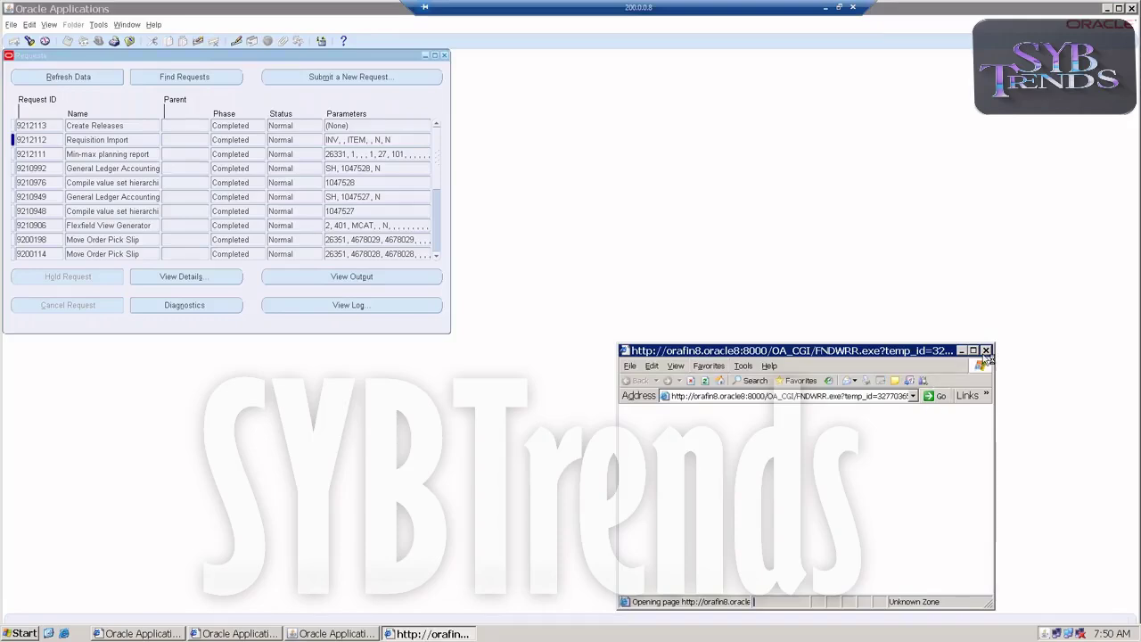
pyautogui.click(973, 350)
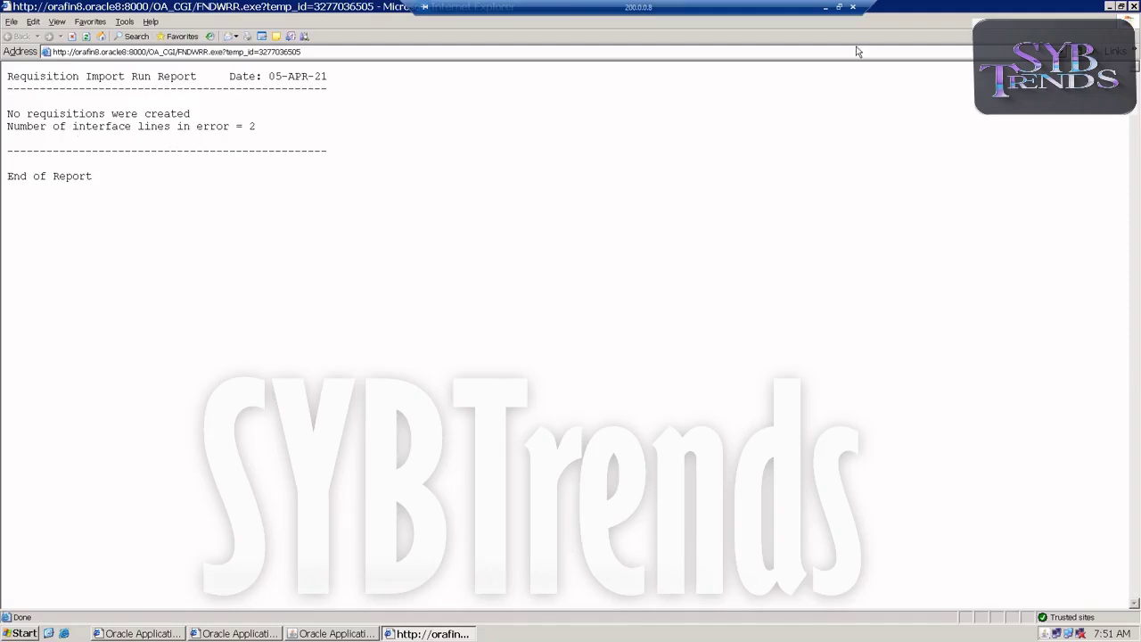
pyautogui.click(1135, 7)
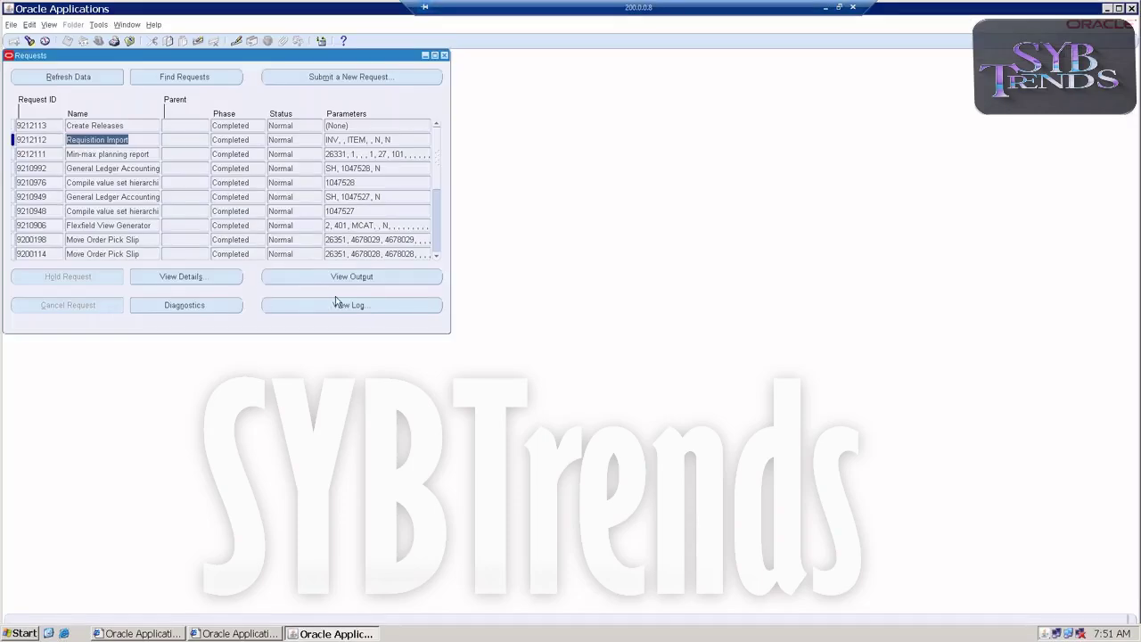
# - Examine the log of the Requisition Import request in a maximized window and close it
pyautogui.click(338, 304)
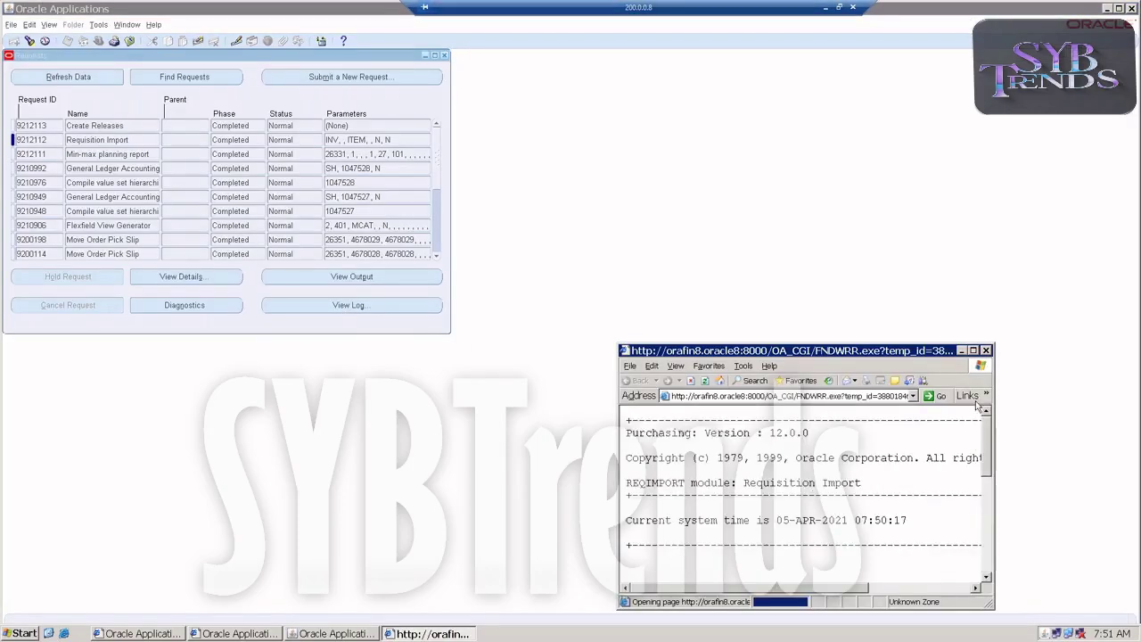
pyautogui.click(972, 350)
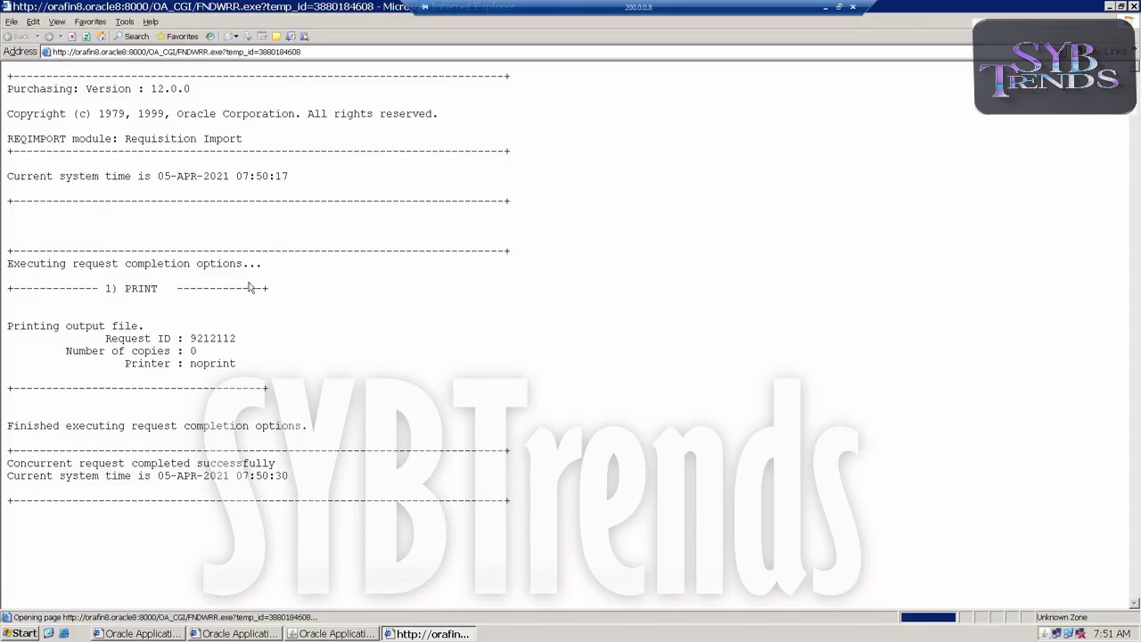
pyautogui.click(1120, 6)
pyautogui.click(986, 351)
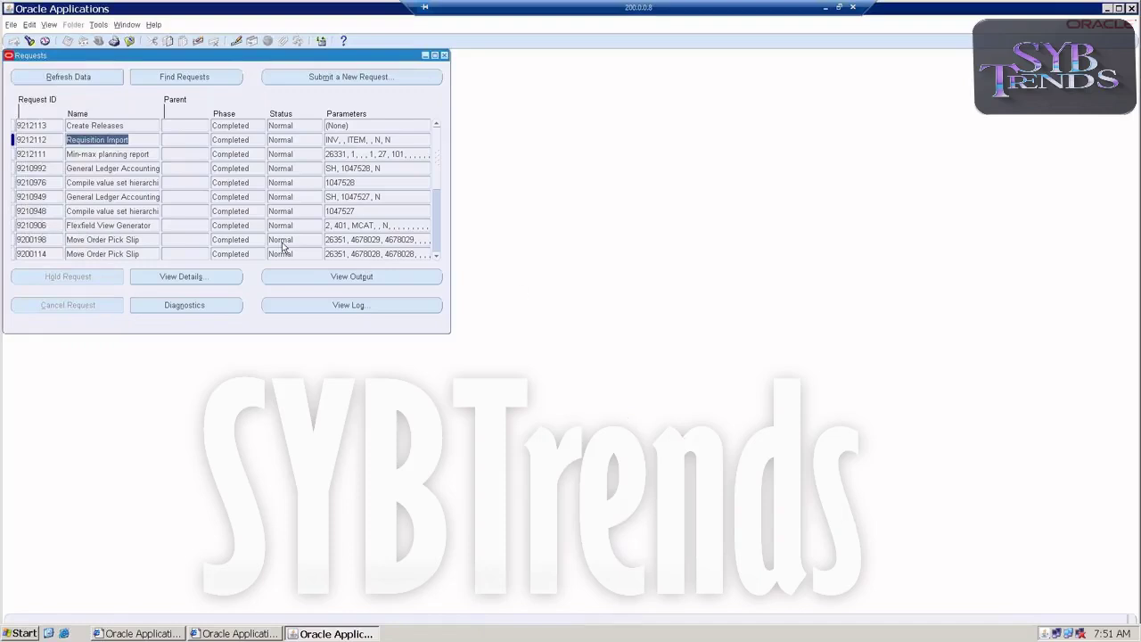
# - Check the Requisition Import output report once more, then close both the report and the Requests window
pyautogui.click(299, 276)
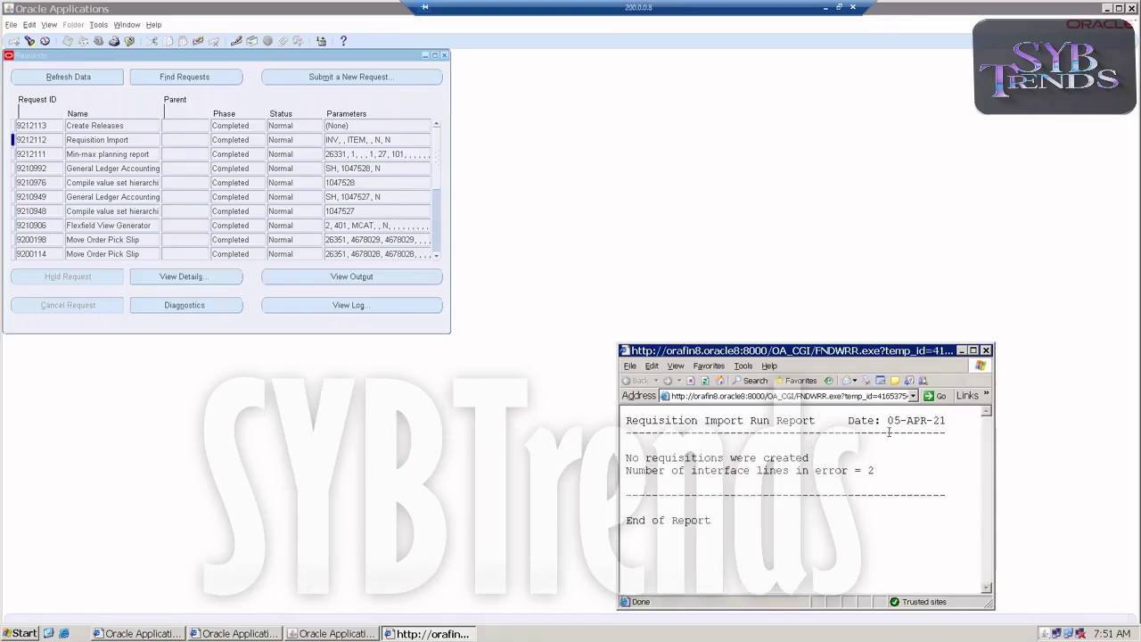
pyautogui.click(985, 350)
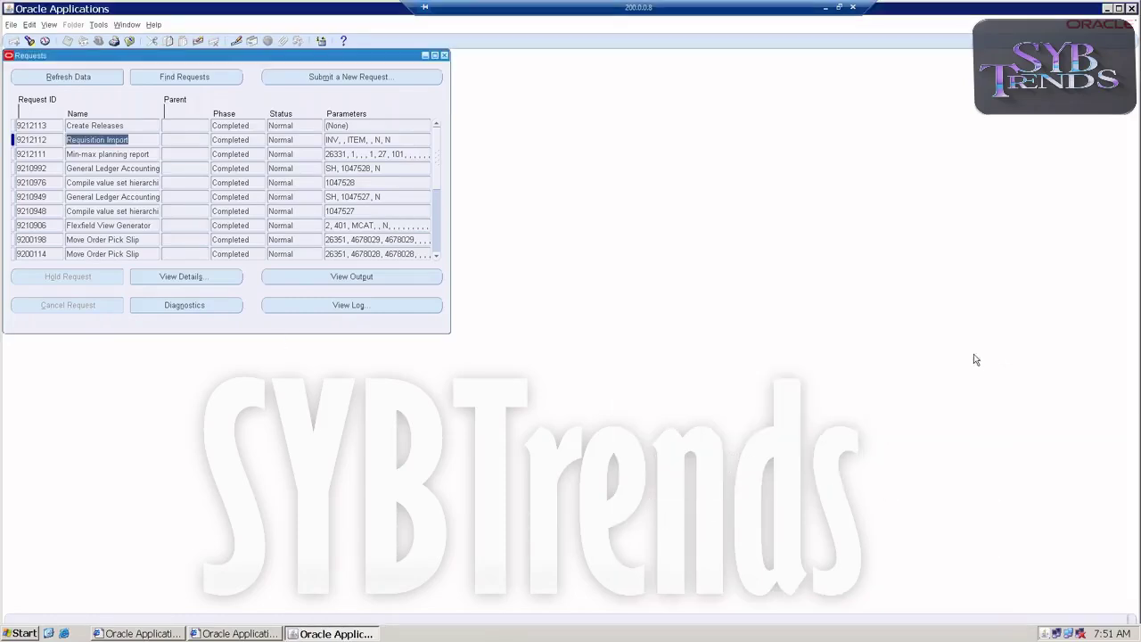
pyautogui.click(90, 125)
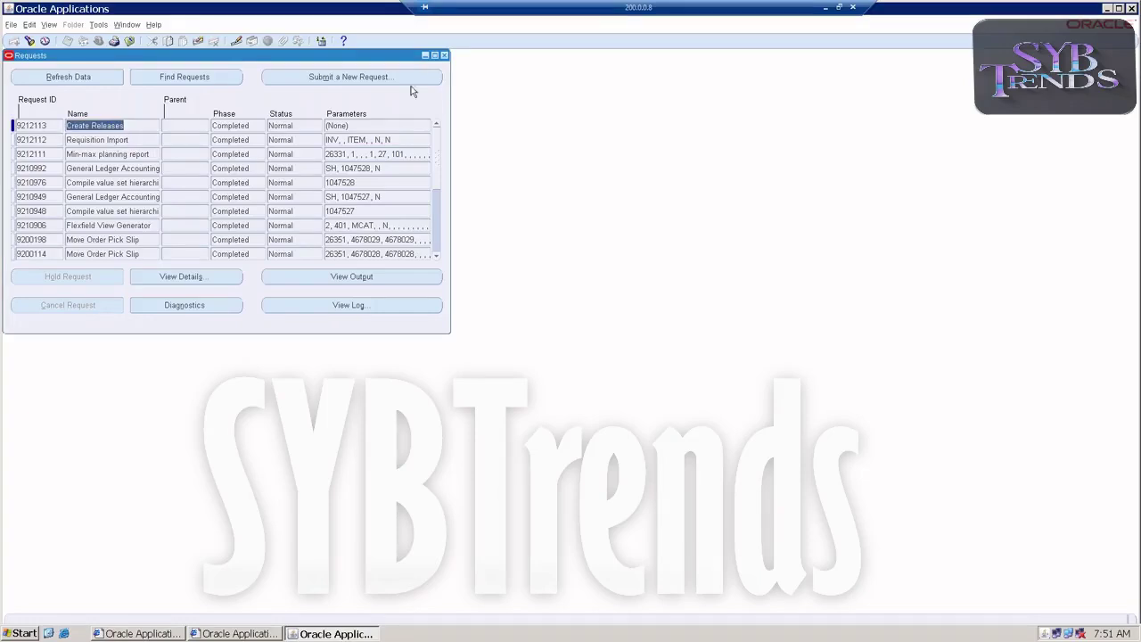
pyautogui.click(445, 56)
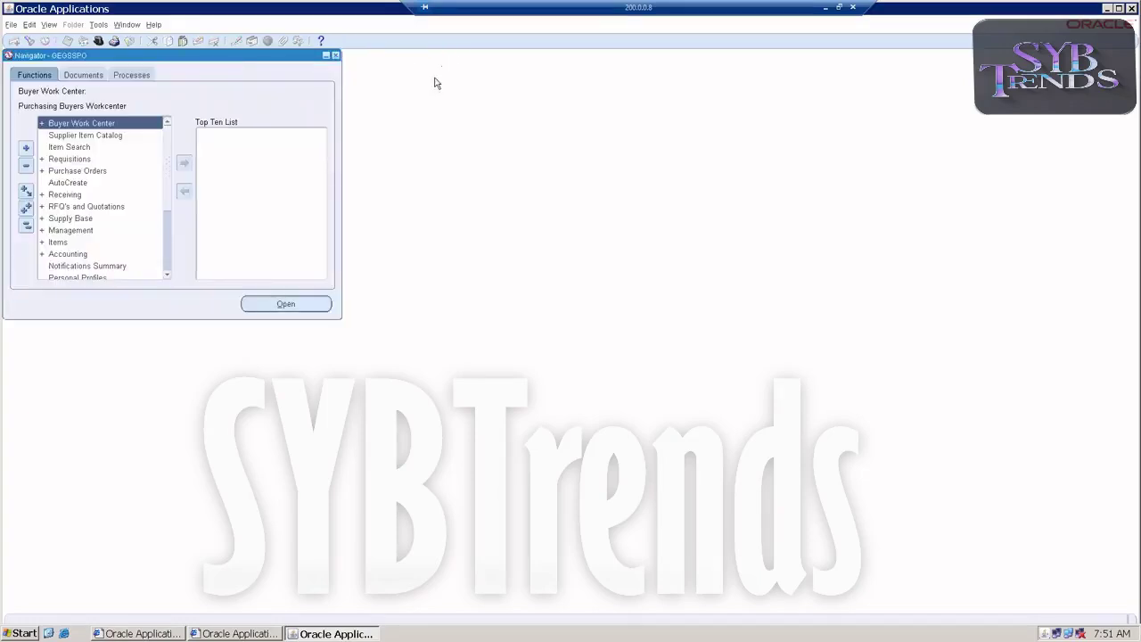
# - Expand the Requisitions functions in the Navigator and reopen the list of all submitted requests
pyautogui.doubleClick(67, 161)
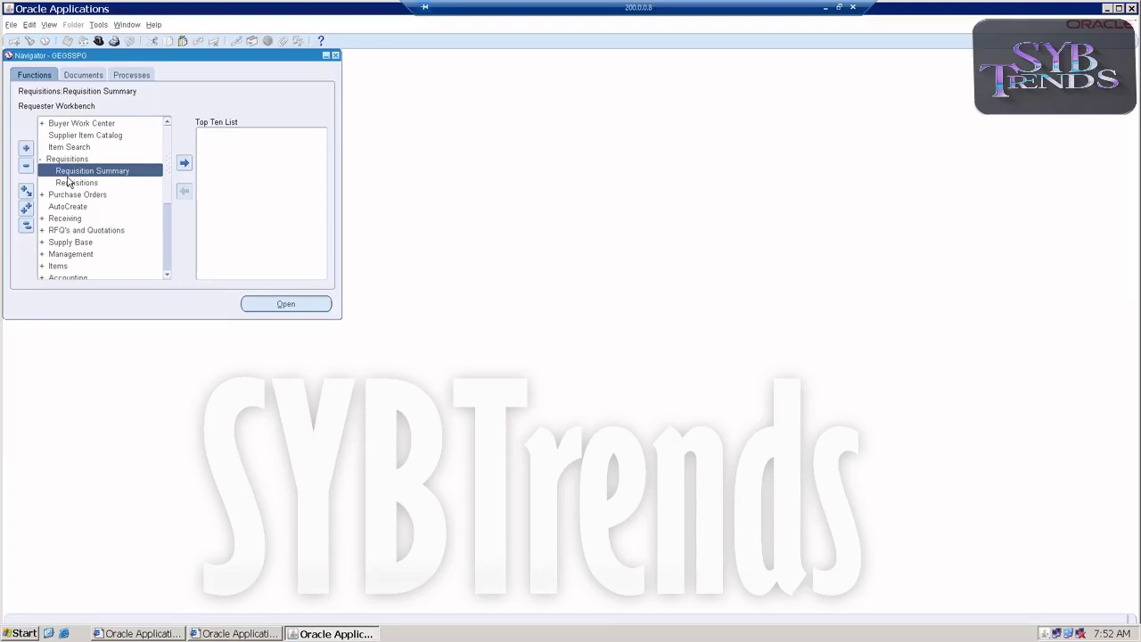
pyautogui.click(49, 24)
pyautogui.click(53, 176)
pyautogui.click(357, 312)
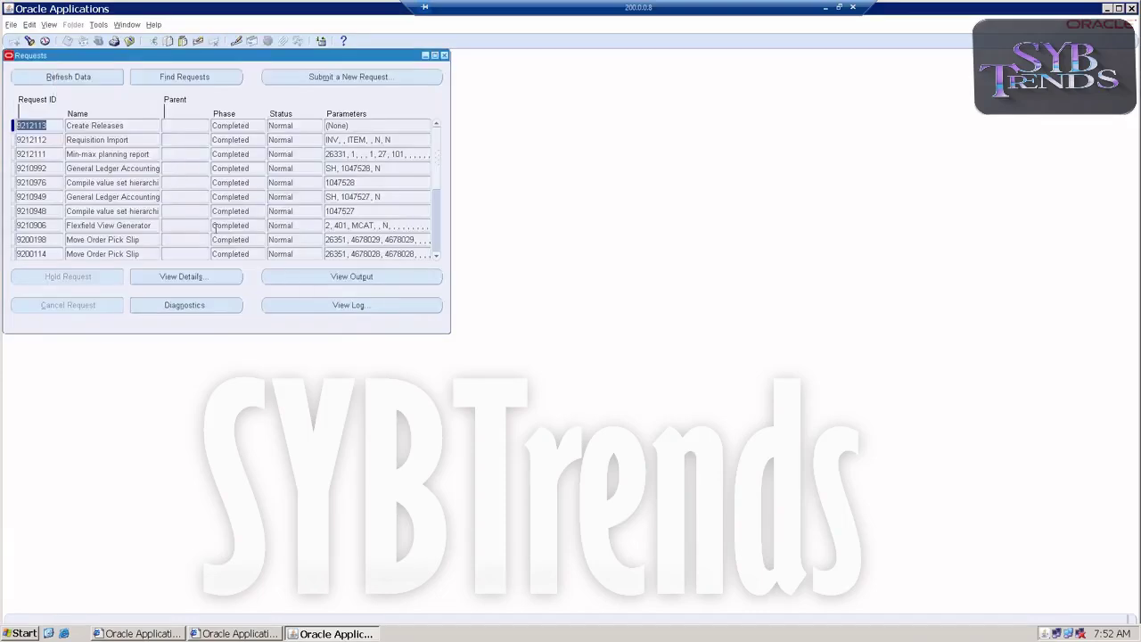
# - Review the Requisition Import request's log again from the reopened requests list and close it
pyautogui.press('Down')
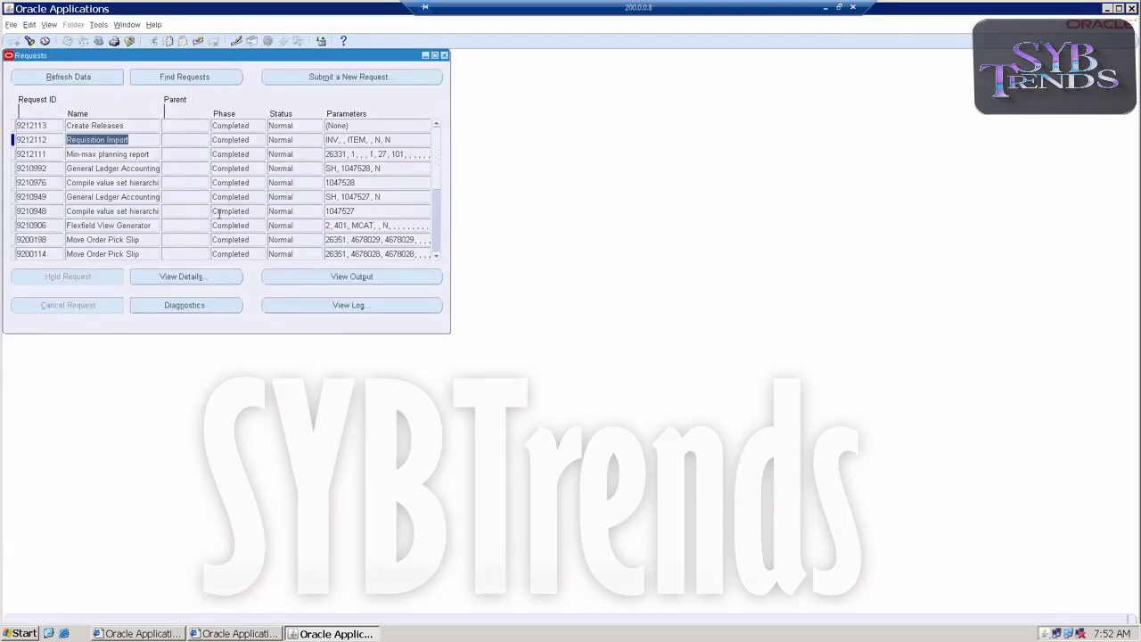
pyautogui.click(298, 304)
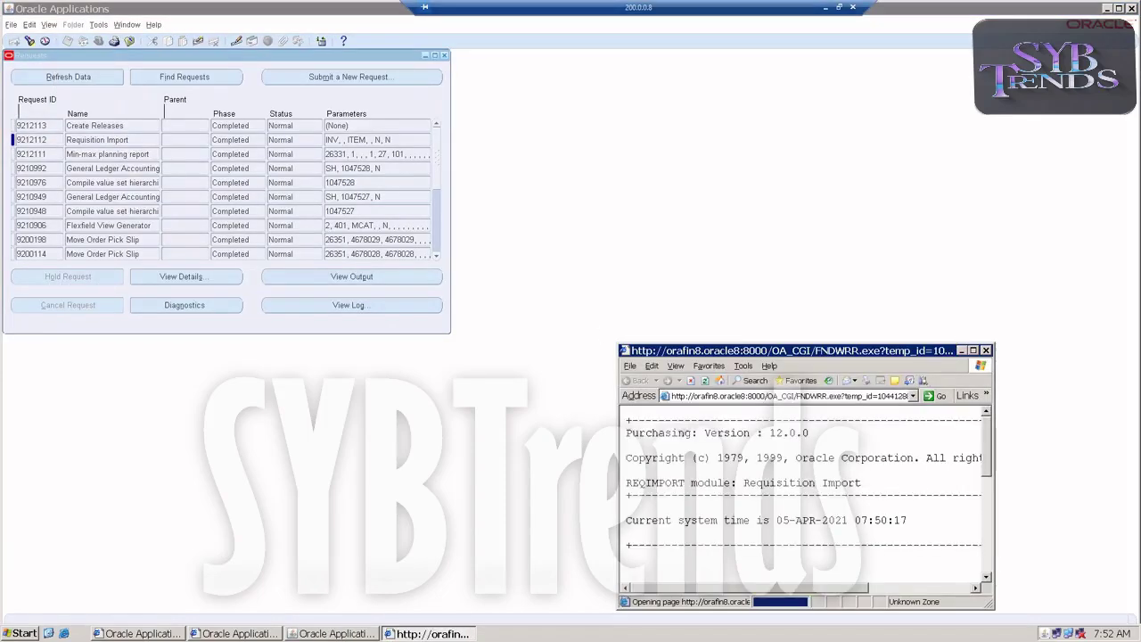
pyautogui.click(973, 350)
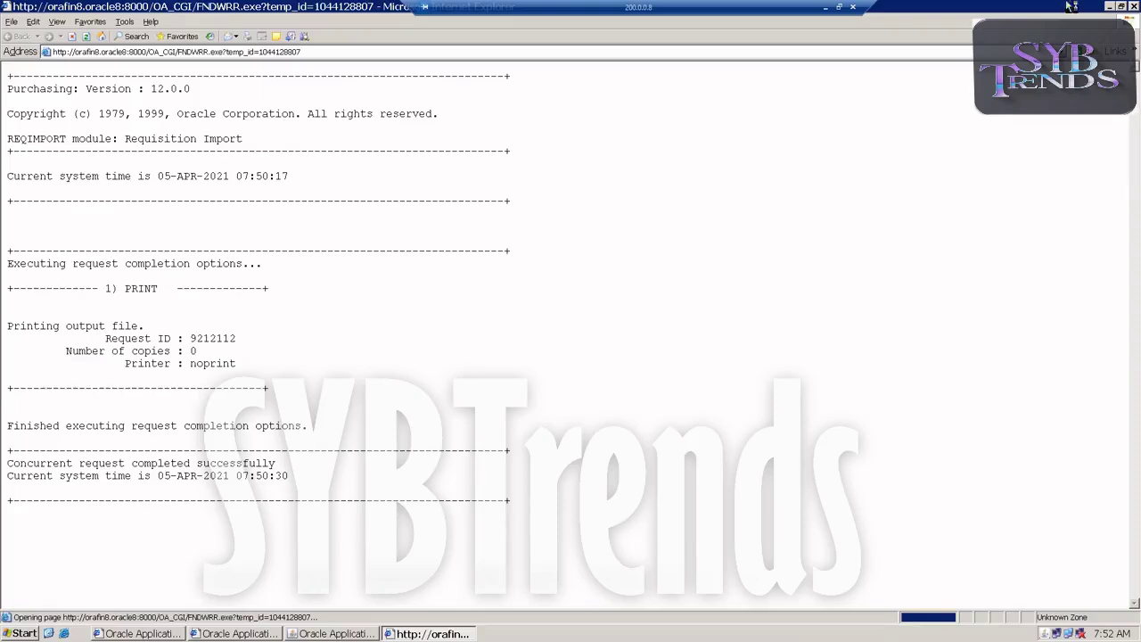
pyautogui.click(1134, 6)
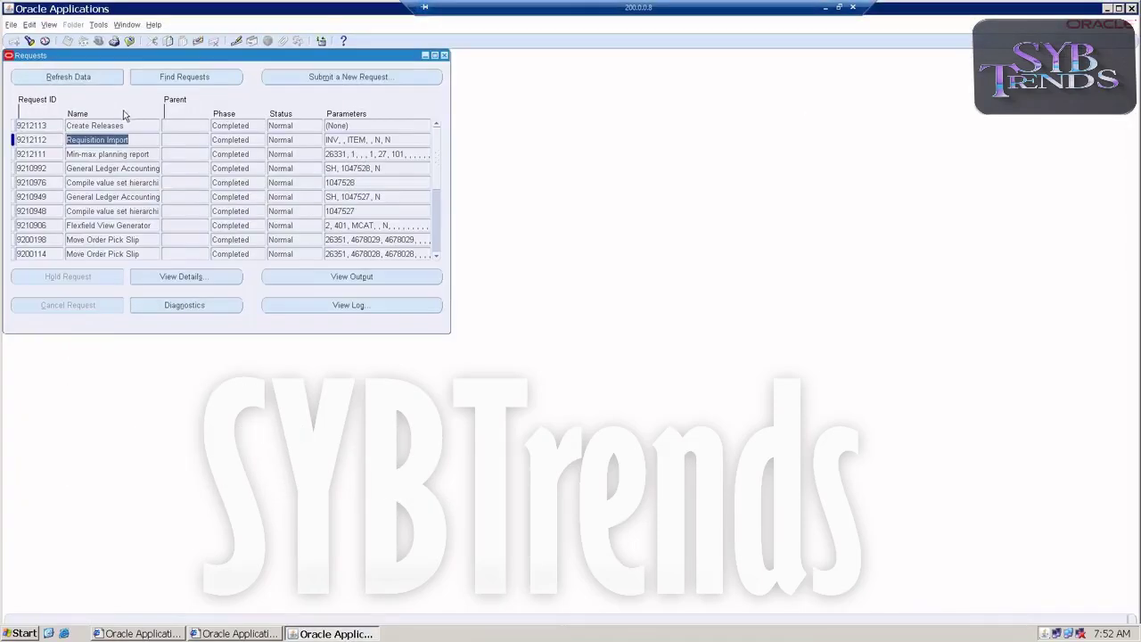
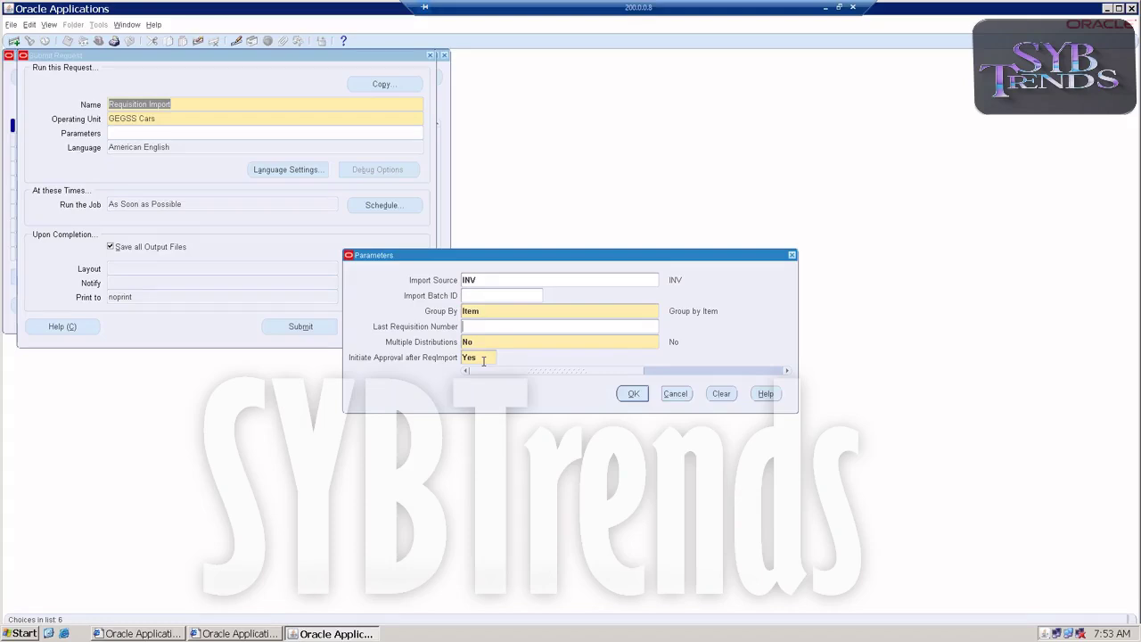
# - Set Initiate Approval after ReqImport to No for the new Requisition Import request, accept the parameters and submit it
pyautogui.click(483, 359)
pyautogui.click(502, 357)
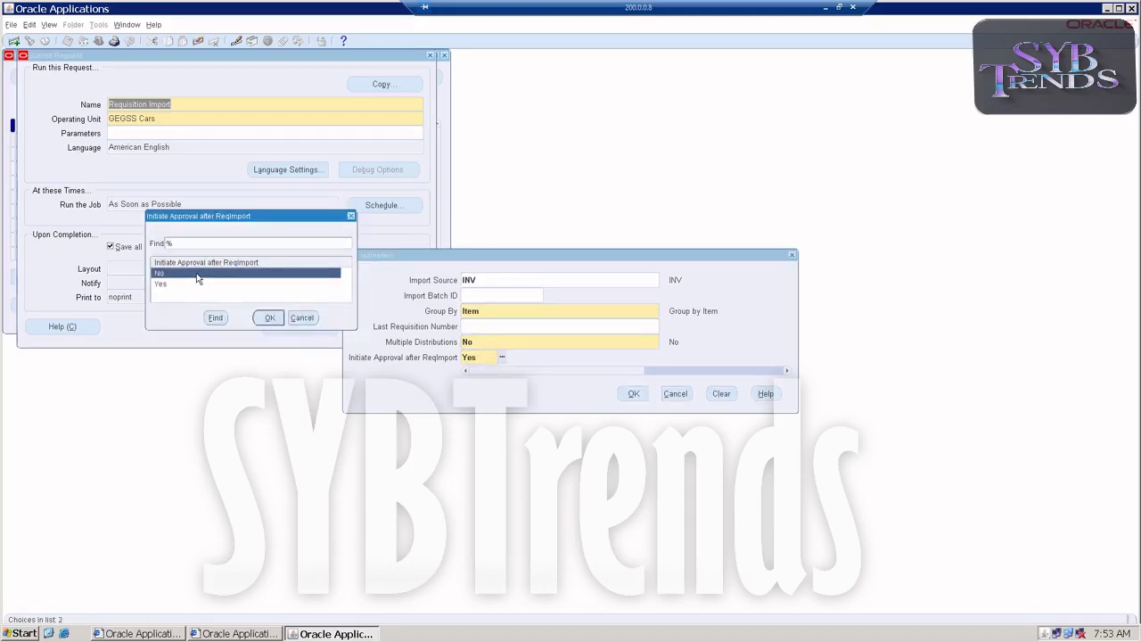
pyautogui.doubleClick(199, 275)
pyautogui.click(629, 395)
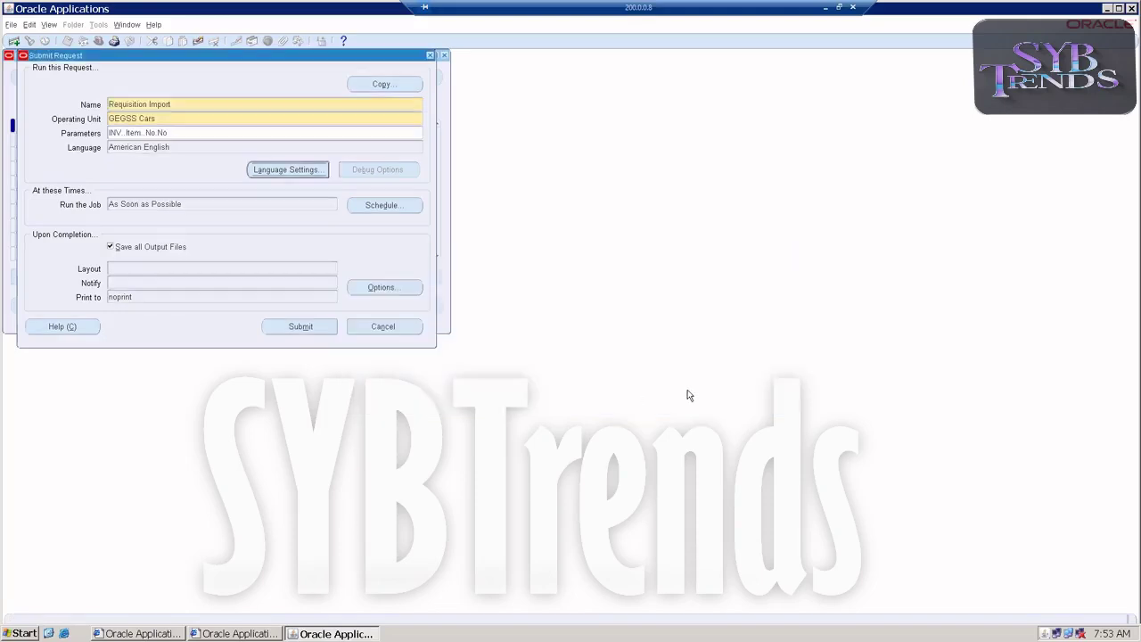
pyautogui.click(301, 327)
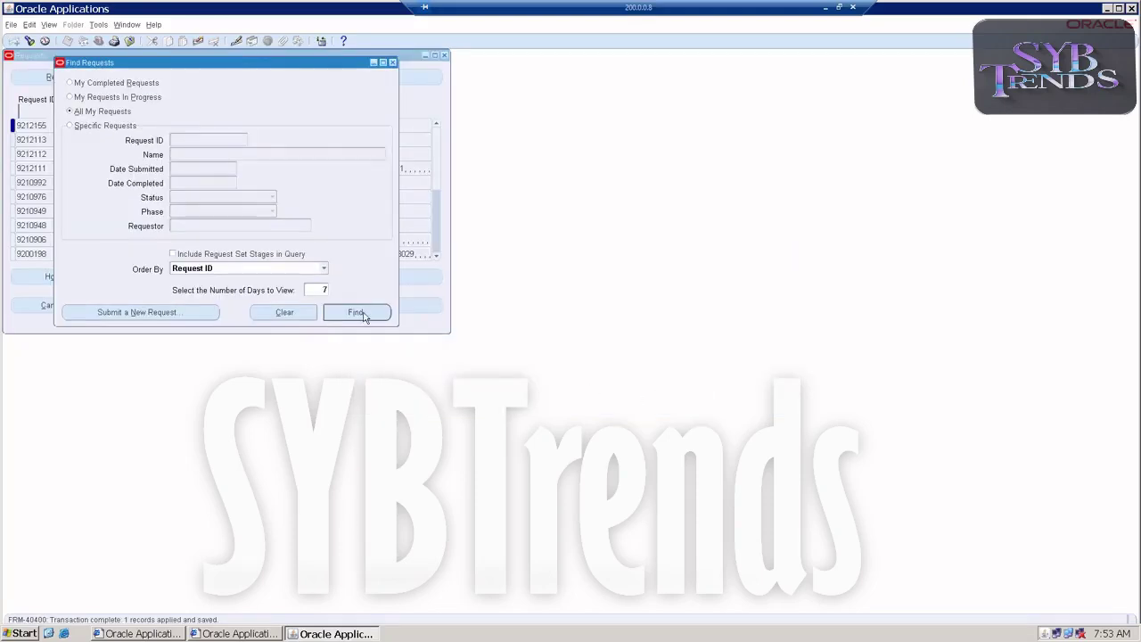
# - Refresh the requests list until the new Requisition Import request is completed, check its entry and close the Requests window
pyautogui.click(391, 63)
pyautogui.click(87, 75)
pyautogui.click(88, 75)
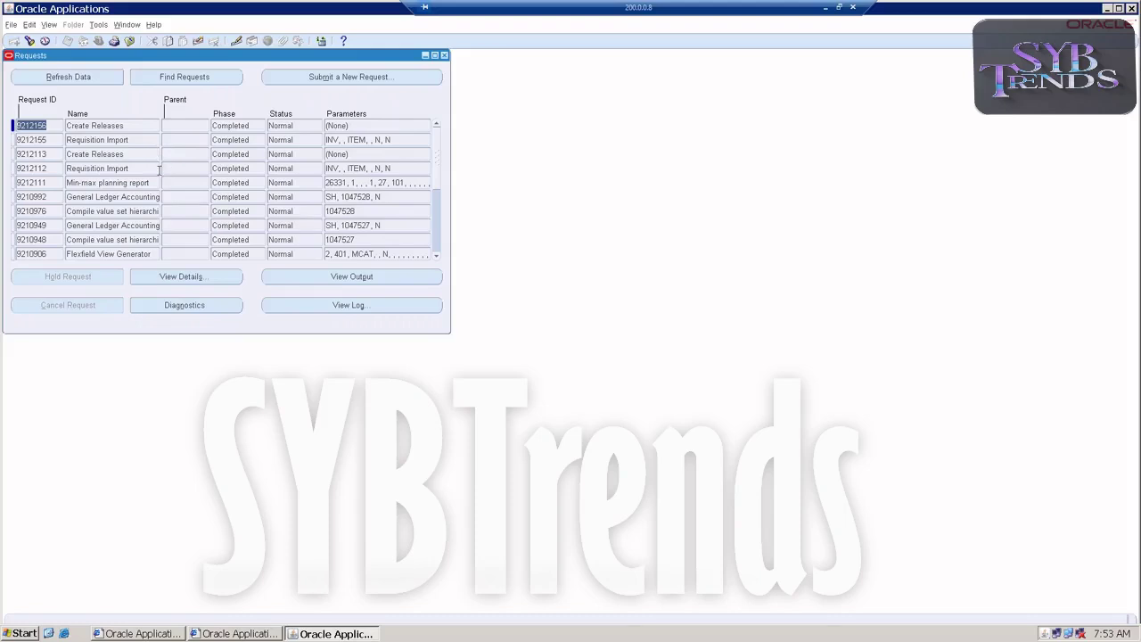
pyautogui.click(137, 140)
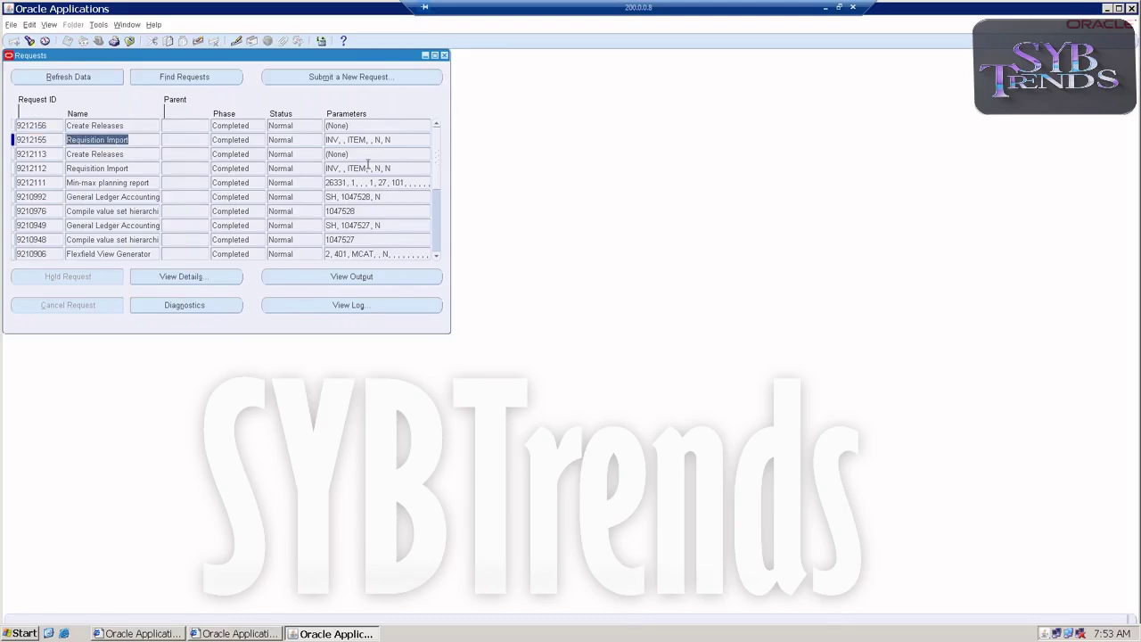
pyautogui.click(444, 55)
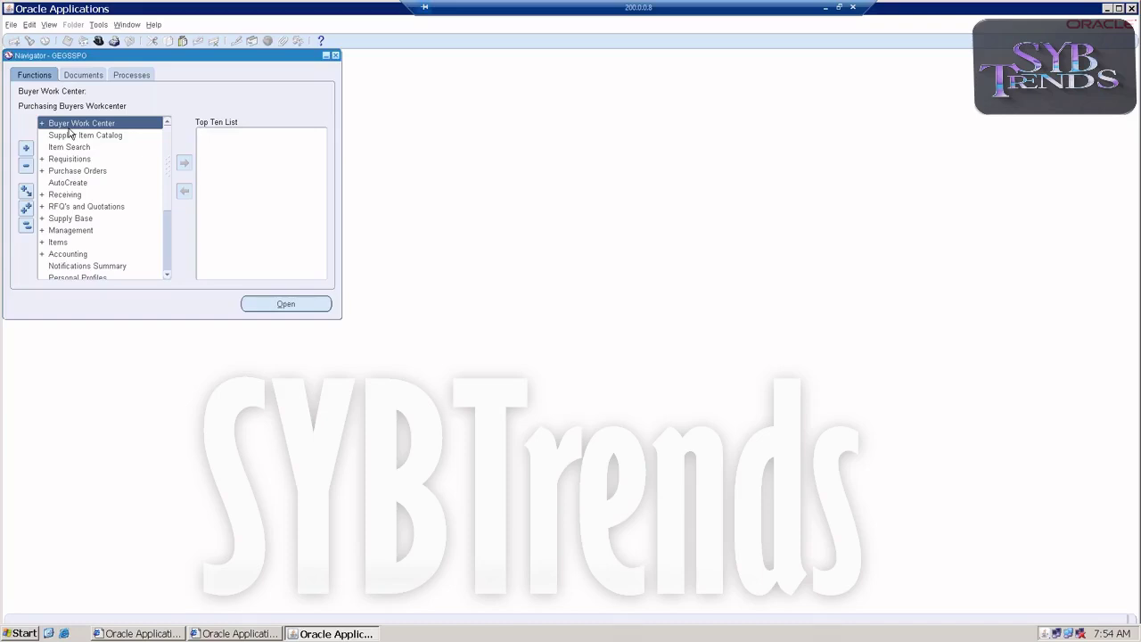
# - Switch to the System Administrator responsibility and open the Users form from Security, User, Define
pyautogui.click(11, 24)
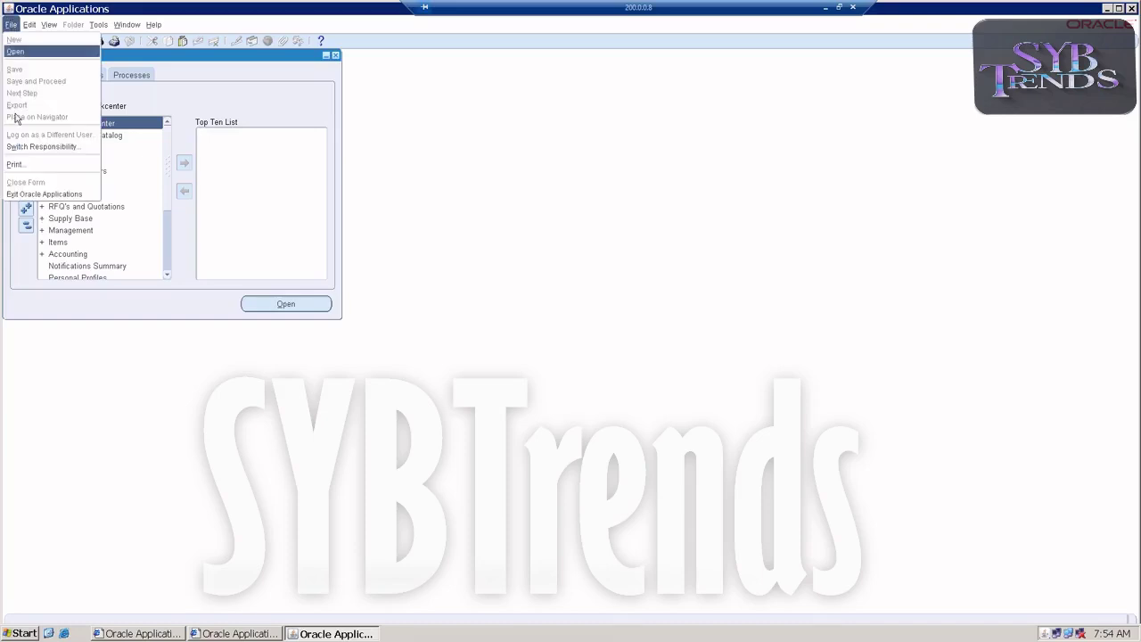
pyautogui.click(27, 146)
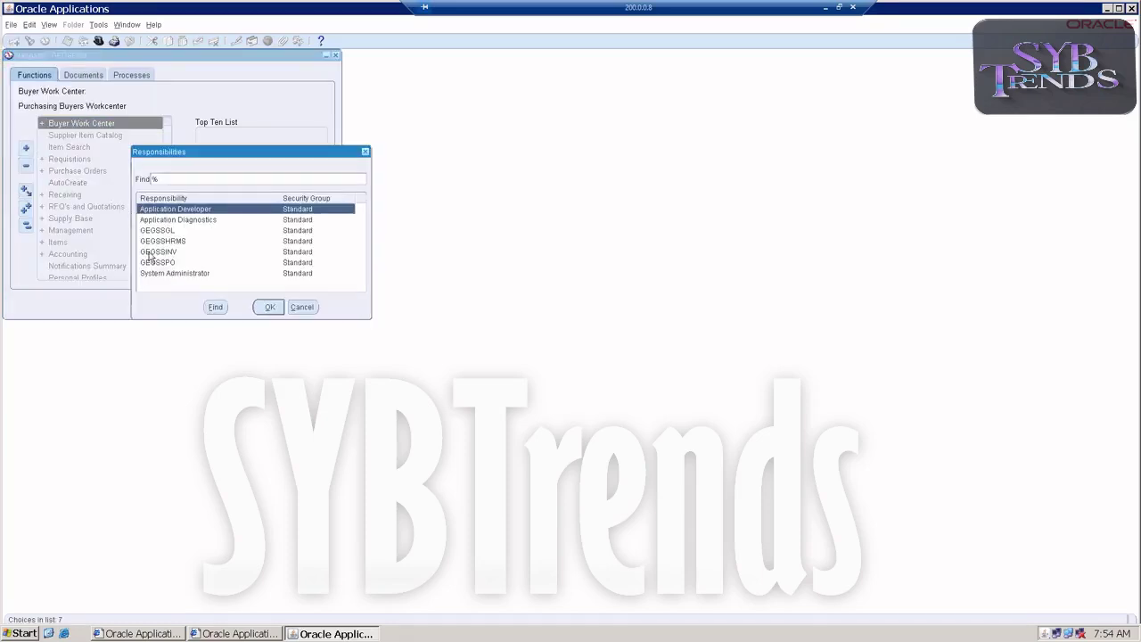
pyautogui.doubleClick(169, 273)
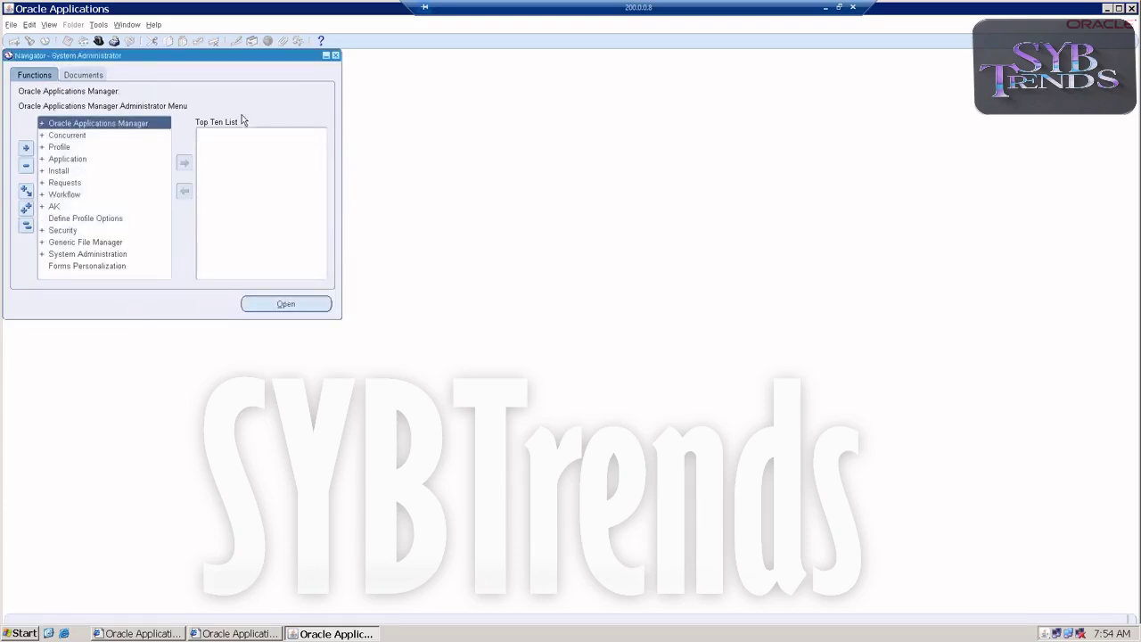
pyautogui.click(58, 230)
pyautogui.doubleClick(58, 230)
pyautogui.doubleClick(59, 241)
pyautogui.click(64, 255)
pyautogui.doubleClick(64, 254)
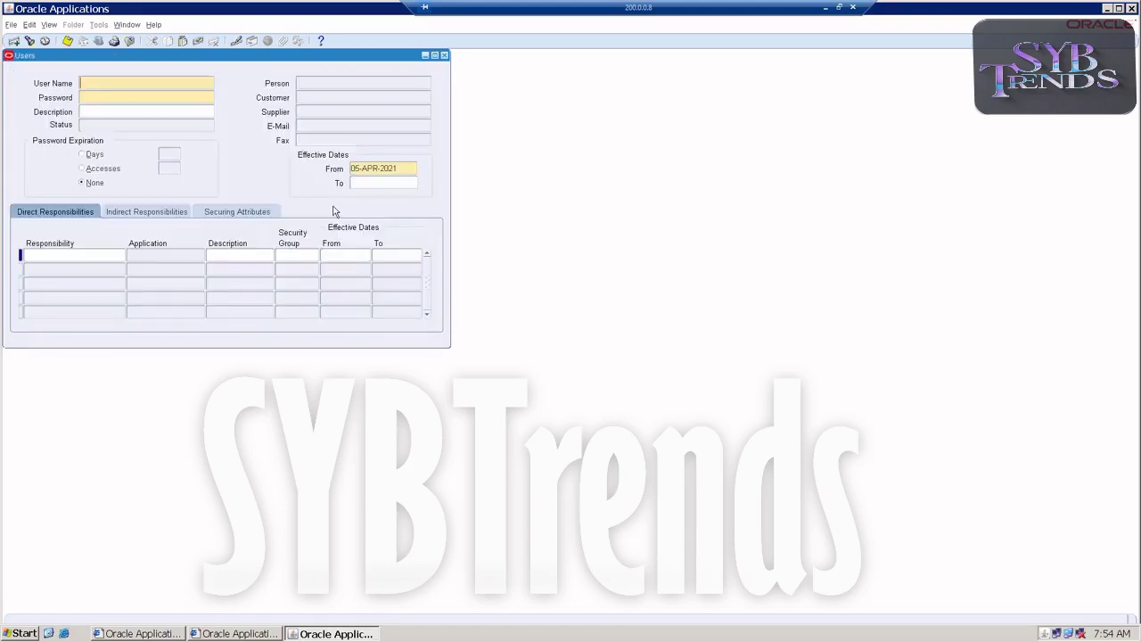
# - Query the GEGSS user record to check its Person assignment, then close the Users form and collapse Security
pyautogui.press('F11')
pyautogui.write('GEGSS')
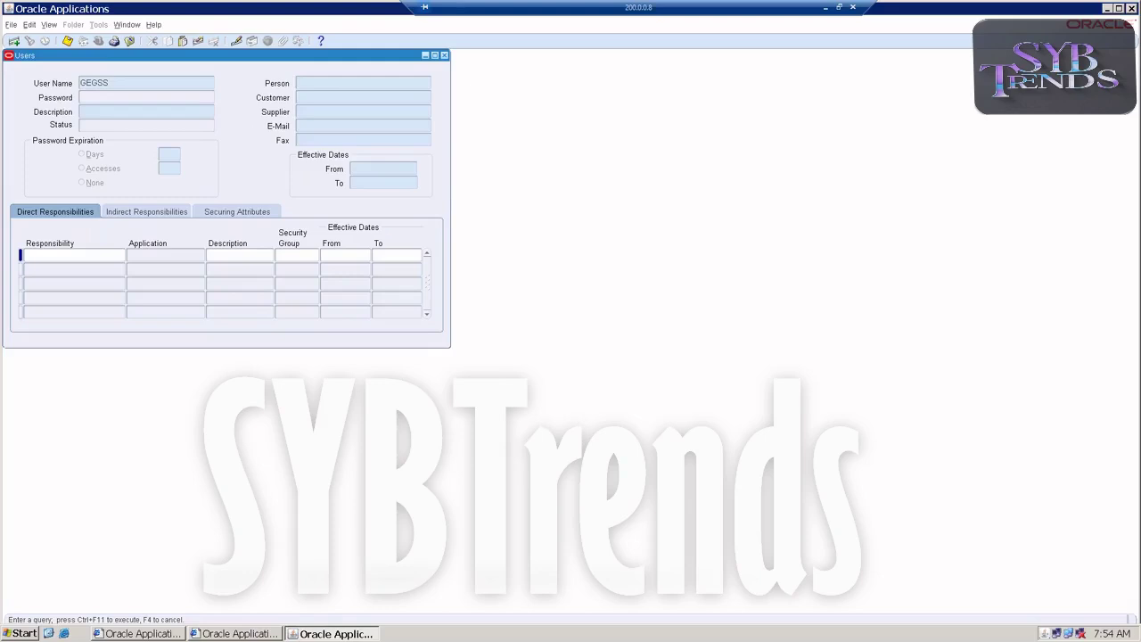
pyautogui.hotkey('ctrl', 'F11')
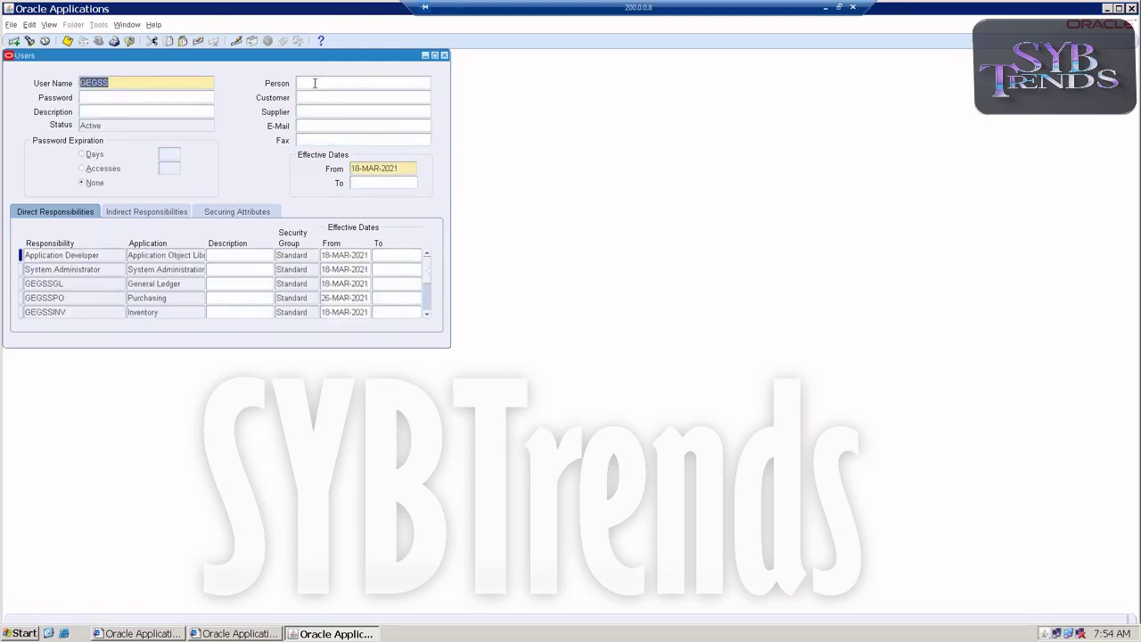
pyautogui.click(445, 55)
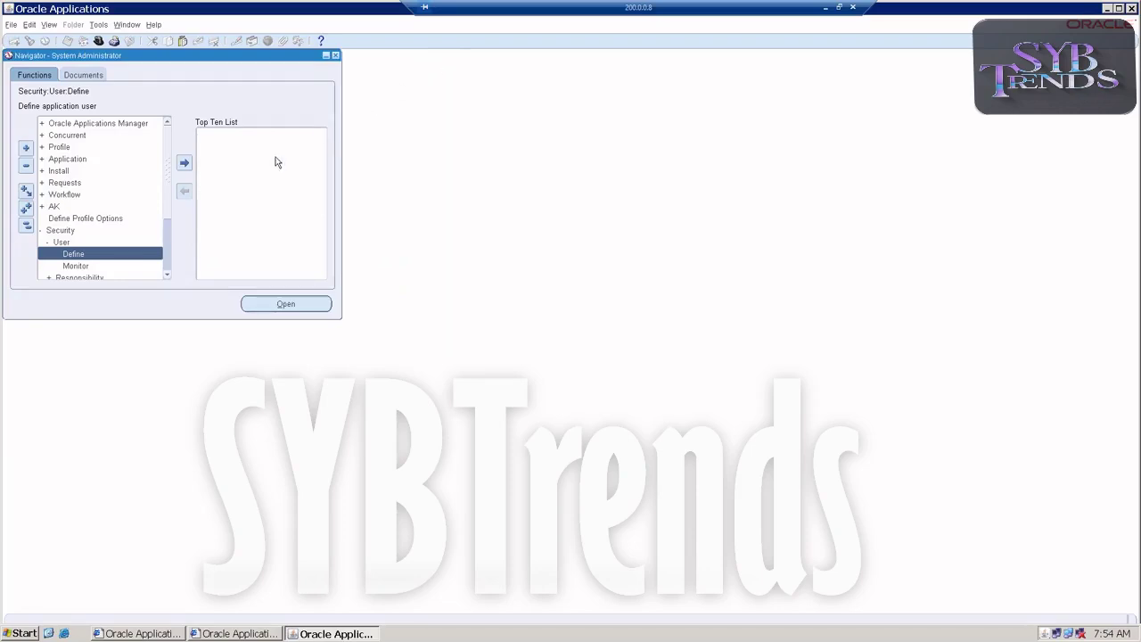
pyautogui.doubleClick(51, 228)
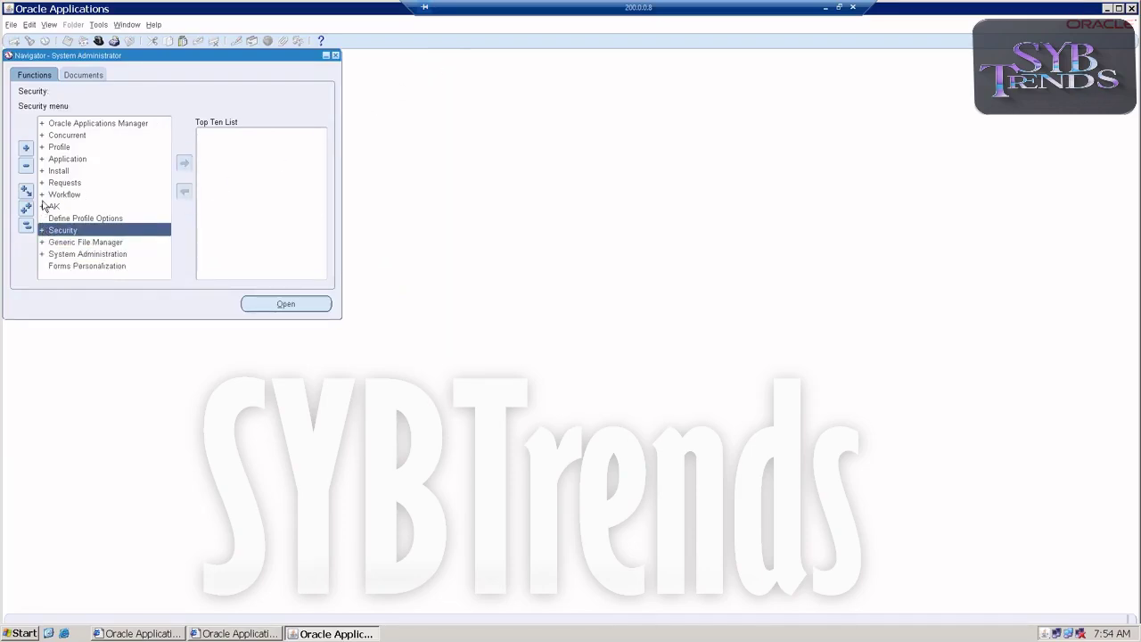
# - Switch to the GEGSSHRMS responsibility and open the People Enter and Maintain form
pyautogui.click(11, 26)
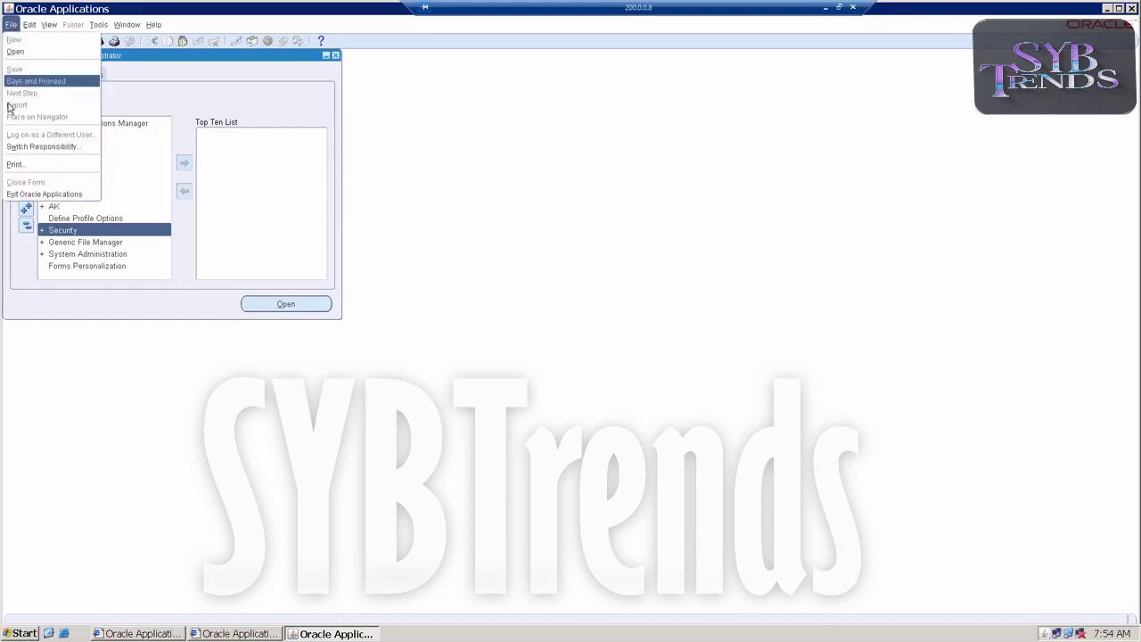
pyautogui.click(35, 146)
pyautogui.doubleClick(175, 241)
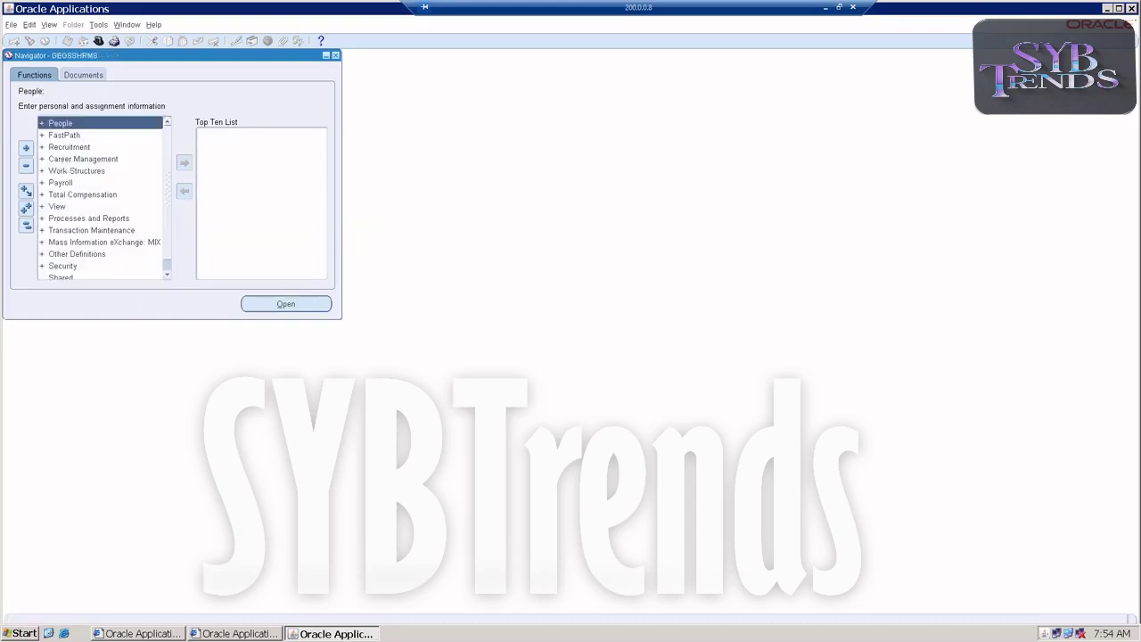
pyautogui.doubleClick(60, 125)
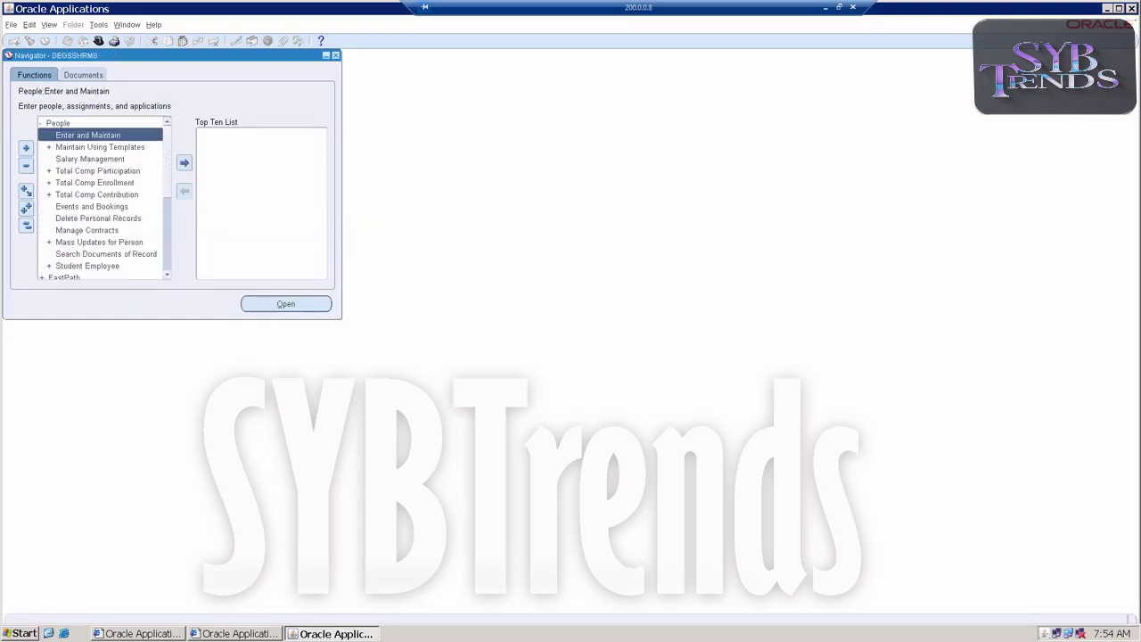
pyautogui.doubleClick(60, 135)
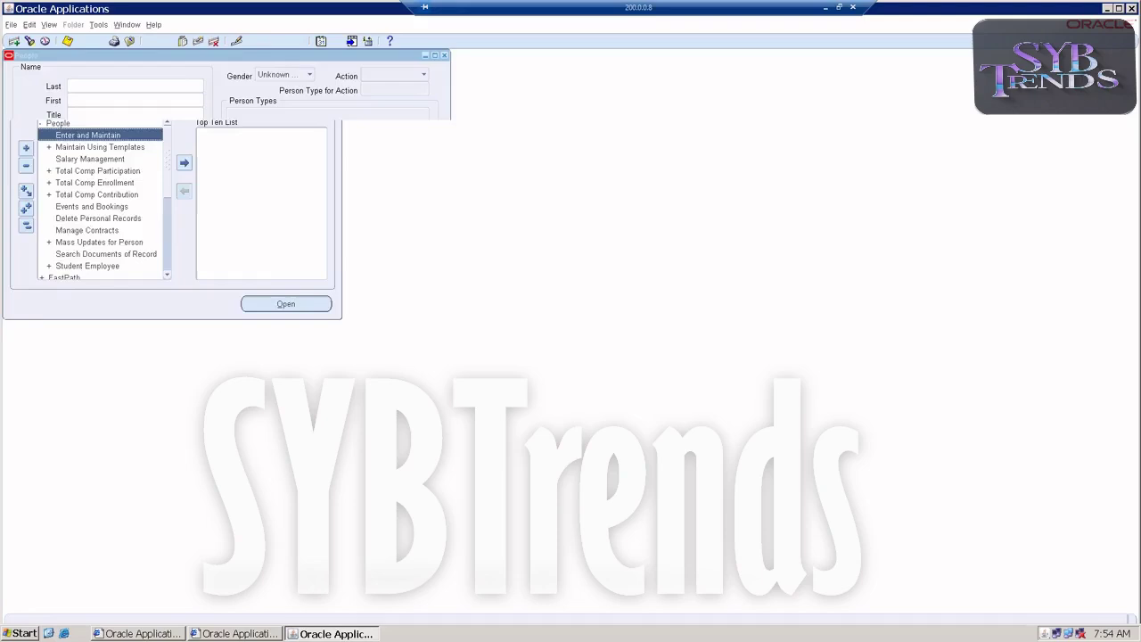
# - Enter a new male person with last name GEGSSEMP and choose the Create Employment action
pyautogui.click(254, 255)
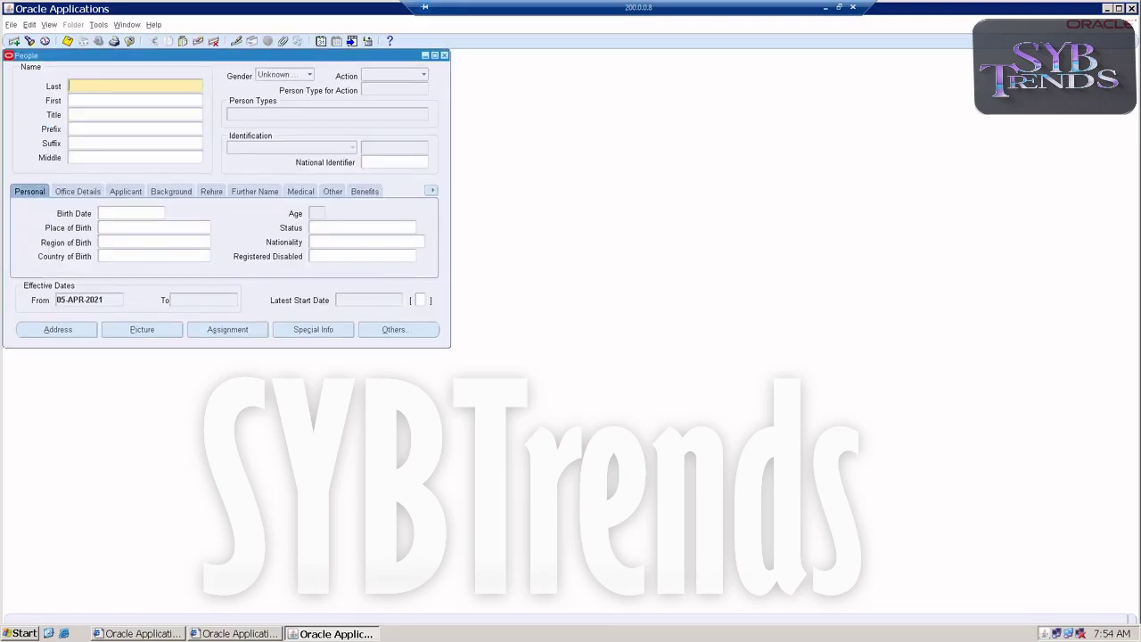
pyautogui.write('GEGSSEMP')
pyautogui.click(286, 75)
pyautogui.click(244, 51)
pyautogui.click(369, 76)
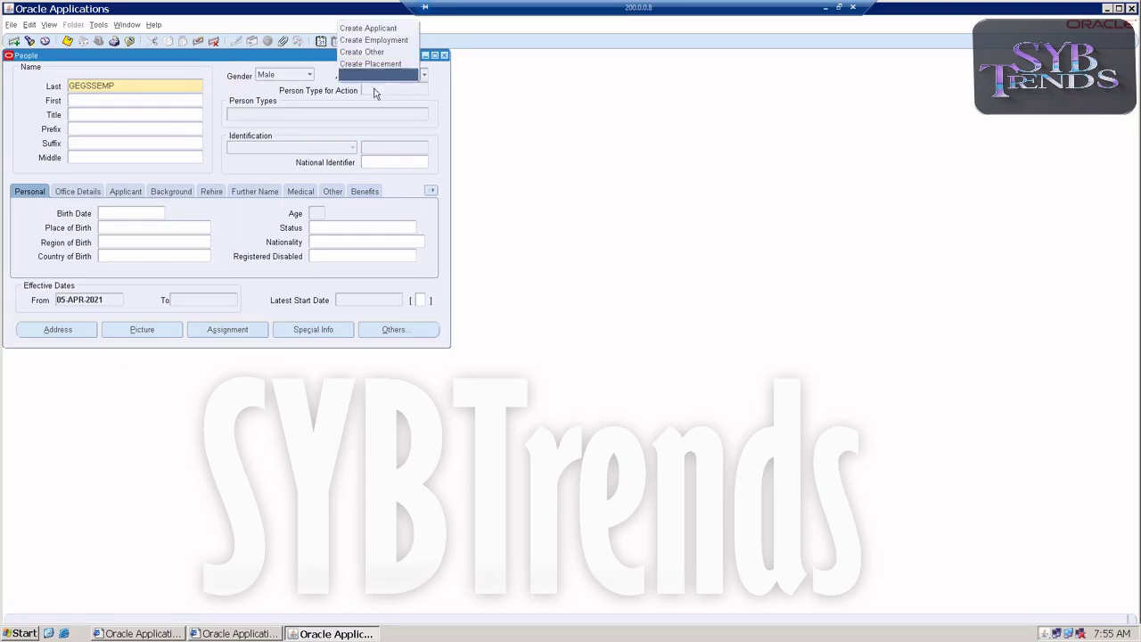
pyautogui.click(383, 40)
# - Fill in the new employee's birth date and save the person record
pyautogui.click(109, 215)
pyautogui.click(161, 213)
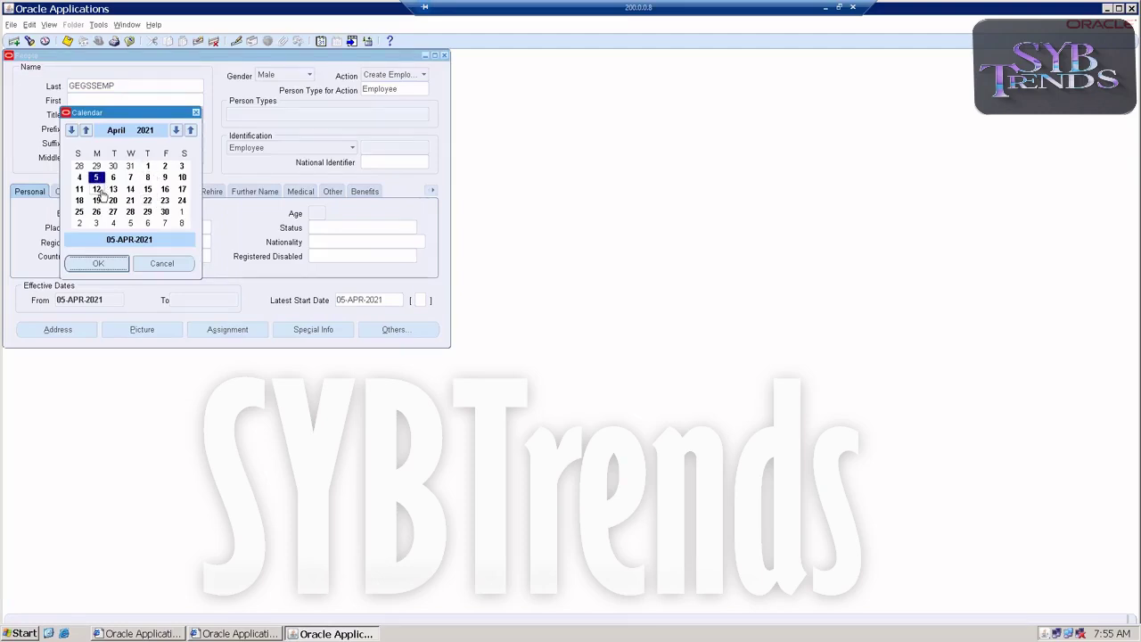
pyautogui.click(96, 263)
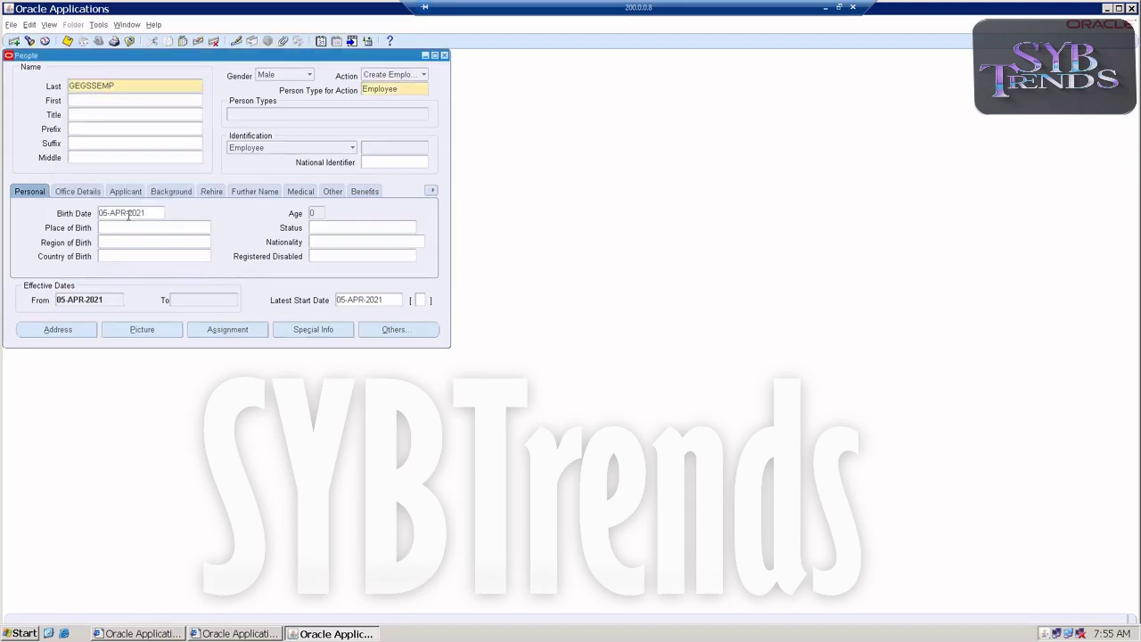
pyautogui.click(128, 214)
pyautogui.moveTo(127, 213); pyautogui.dragTo(222, 215)
pyautogui.write('1990')
pyautogui.press('Tab')
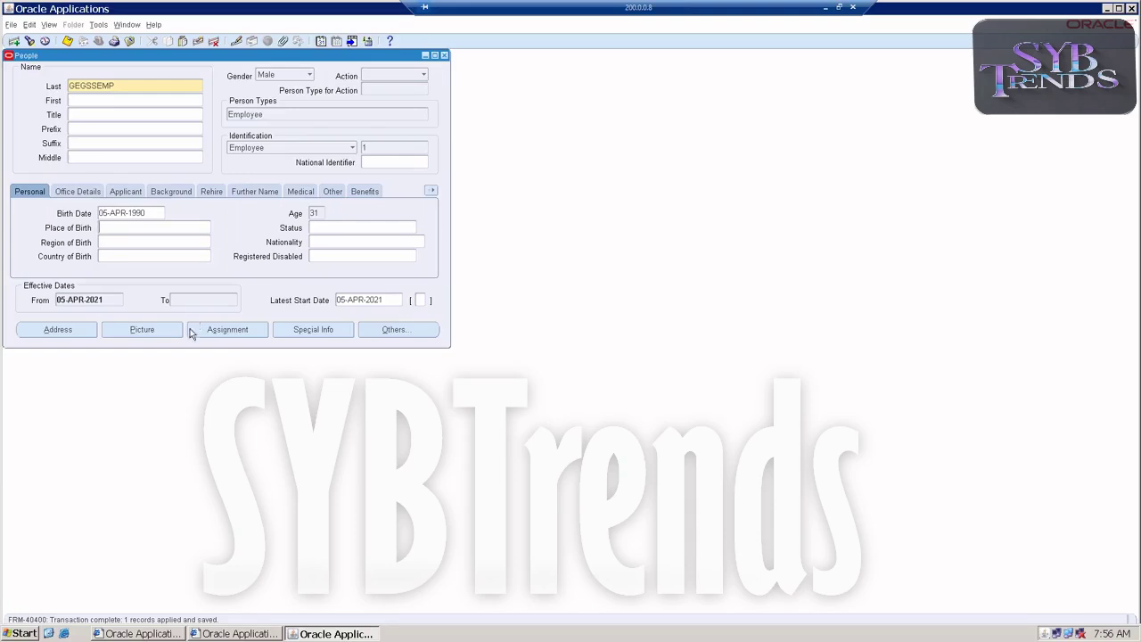
# - Open the employee's assignment, choose GEGSSBG as the organization and close the Assignment window
pyautogui.click(225, 329)
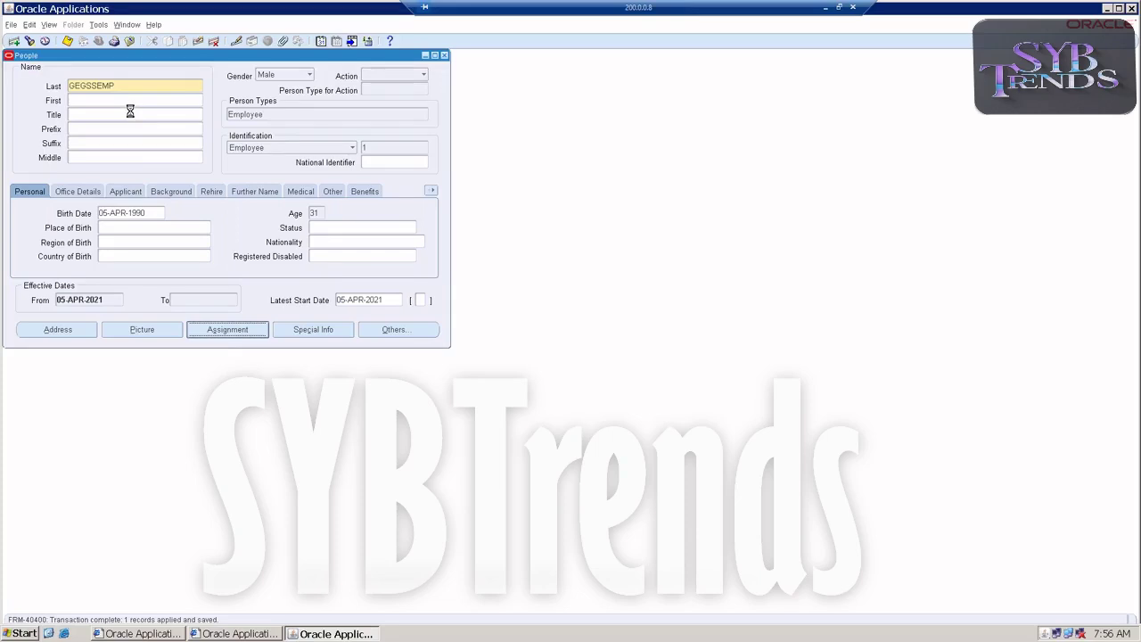
pyautogui.click(241, 104)
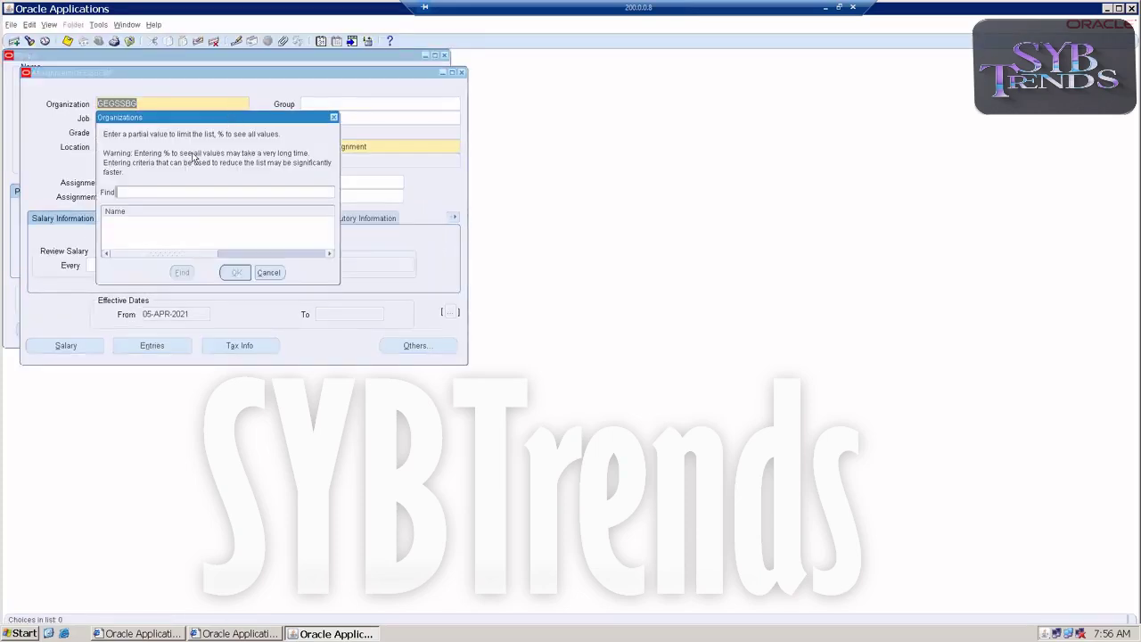
pyautogui.write('%')
pyautogui.press('Return')
pyautogui.doubleClick(136, 175)
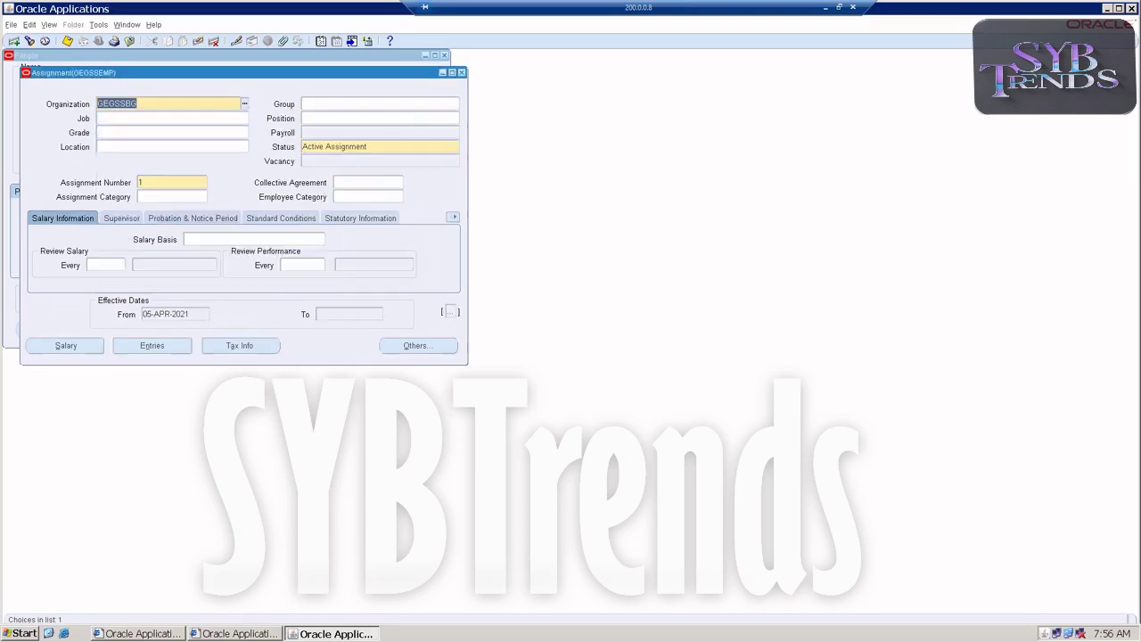
pyautogui.click(410, 321)
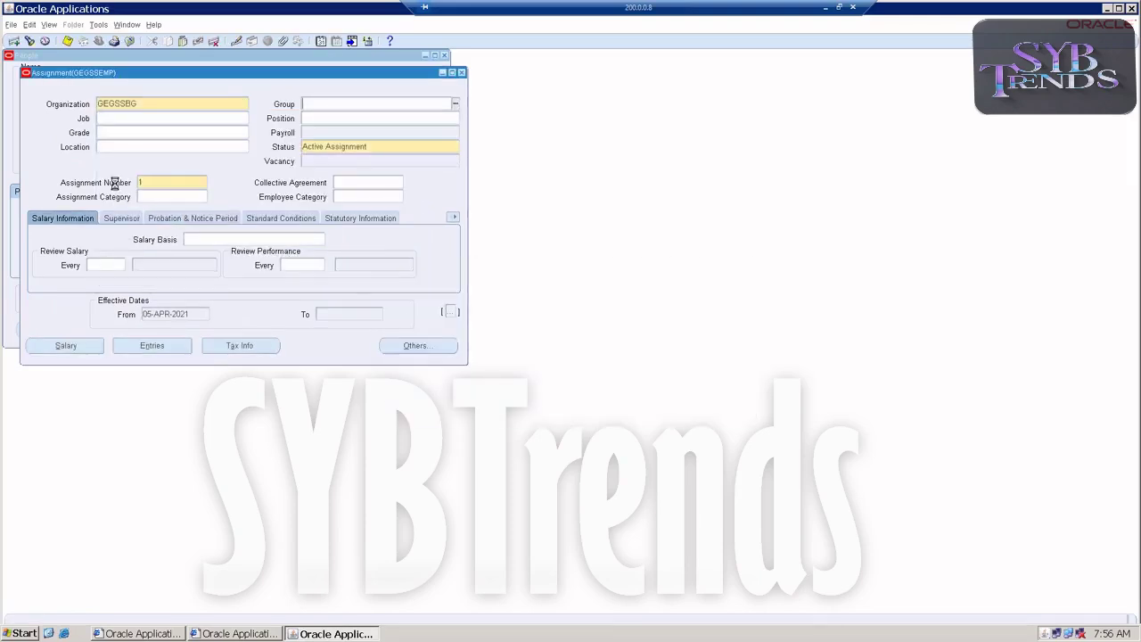
pyautogui.click(631, 363)
pyautogui.click(460, 73)
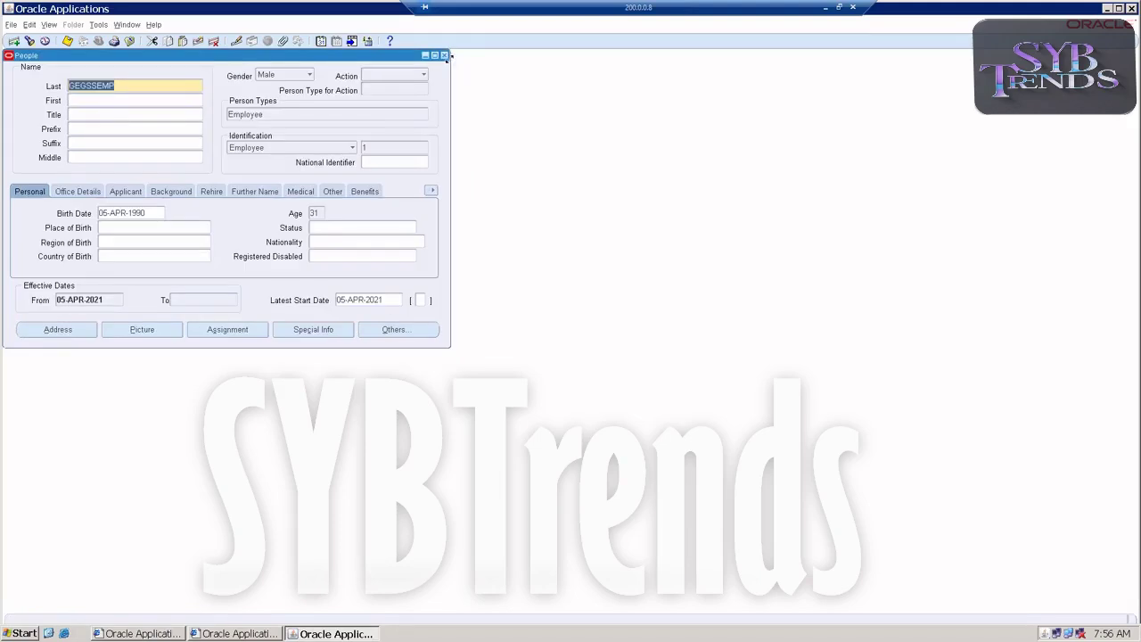
# - Close the People form, collapse the People functions and switch to the System Administrator responsibility
pyautogui.click(444, 56)
pyautogui.click(42, 124)
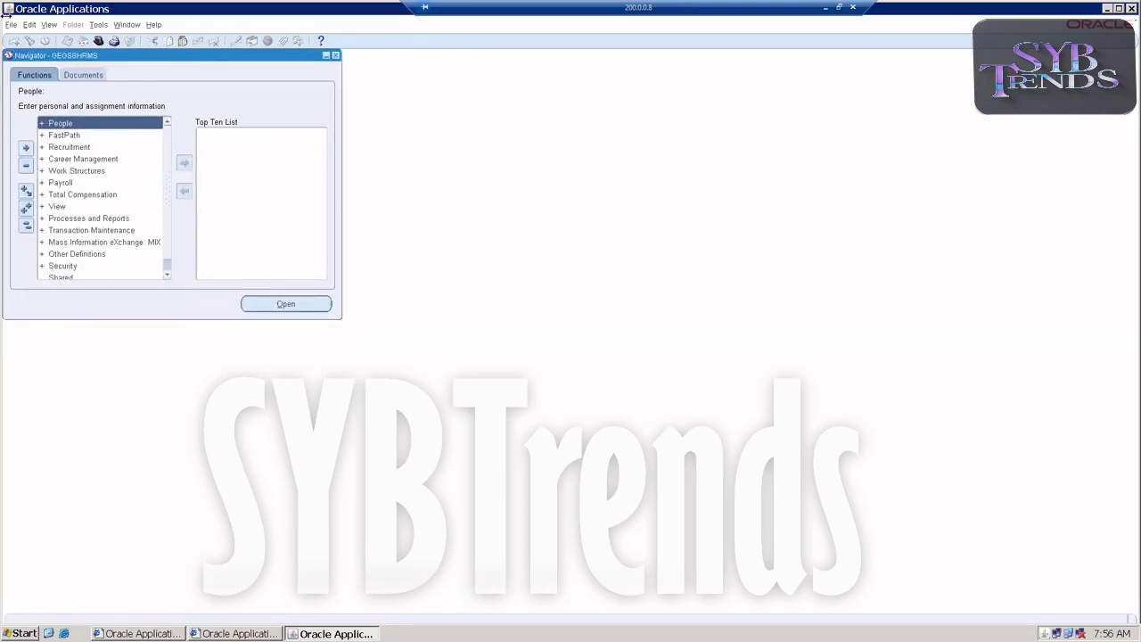
pyautogui.click(10, 24)
pyautogui.click(44, 147)
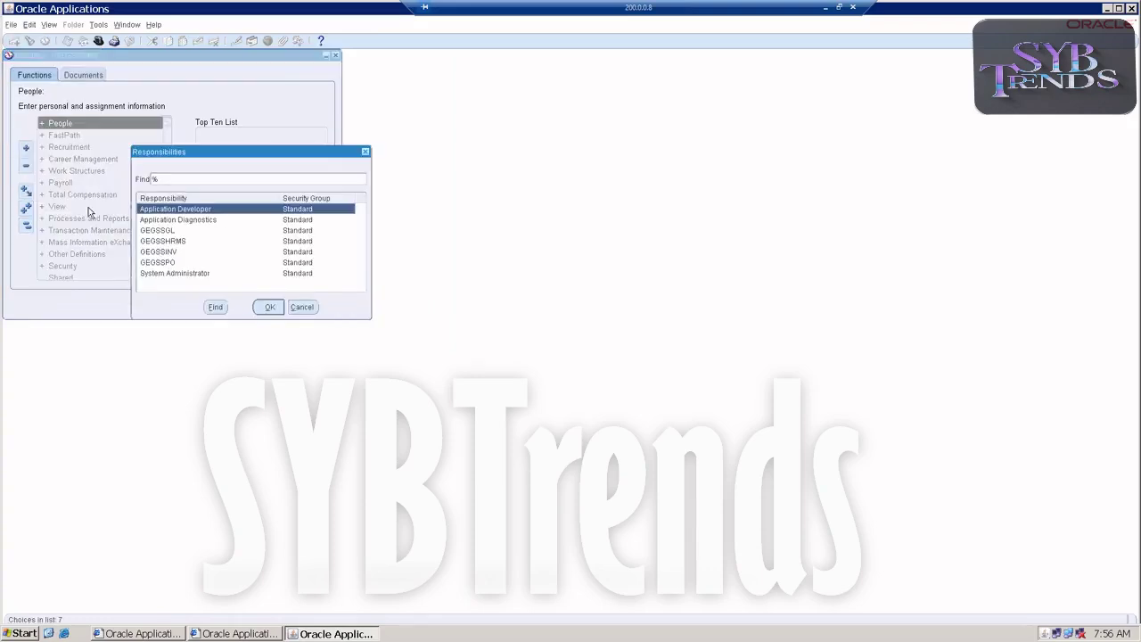
pyautogui.doubleClick(157, 274)
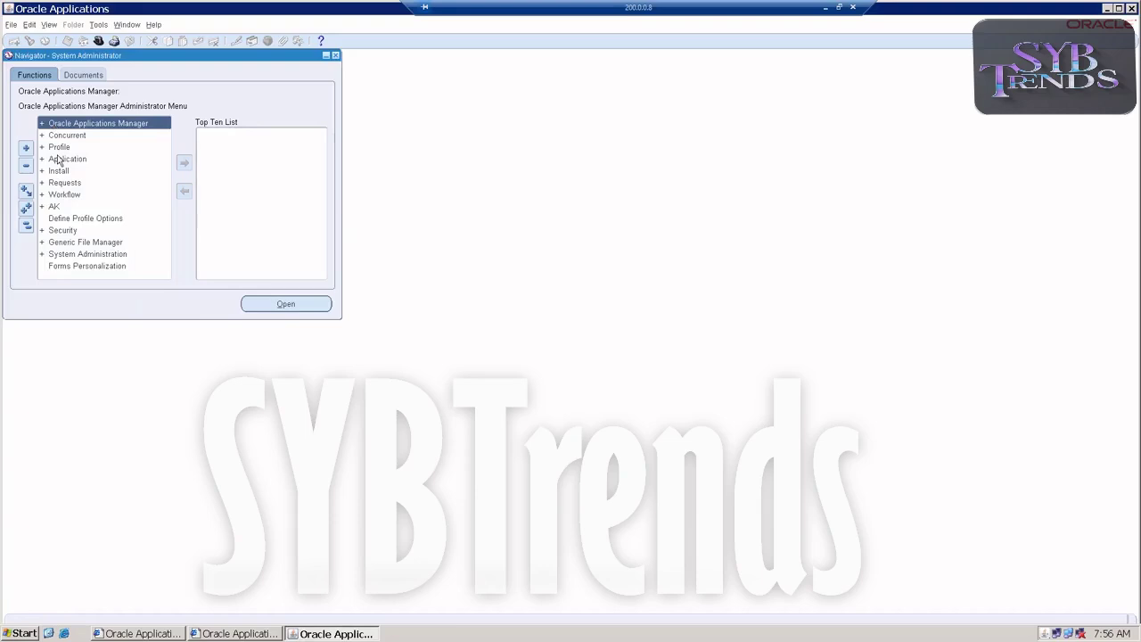
# - Open the Users form from Security, User, Define and query the GEGSS user record
pyautogui.doubleClick(71, 232)
pyautogui.doubleClick(69, 243)
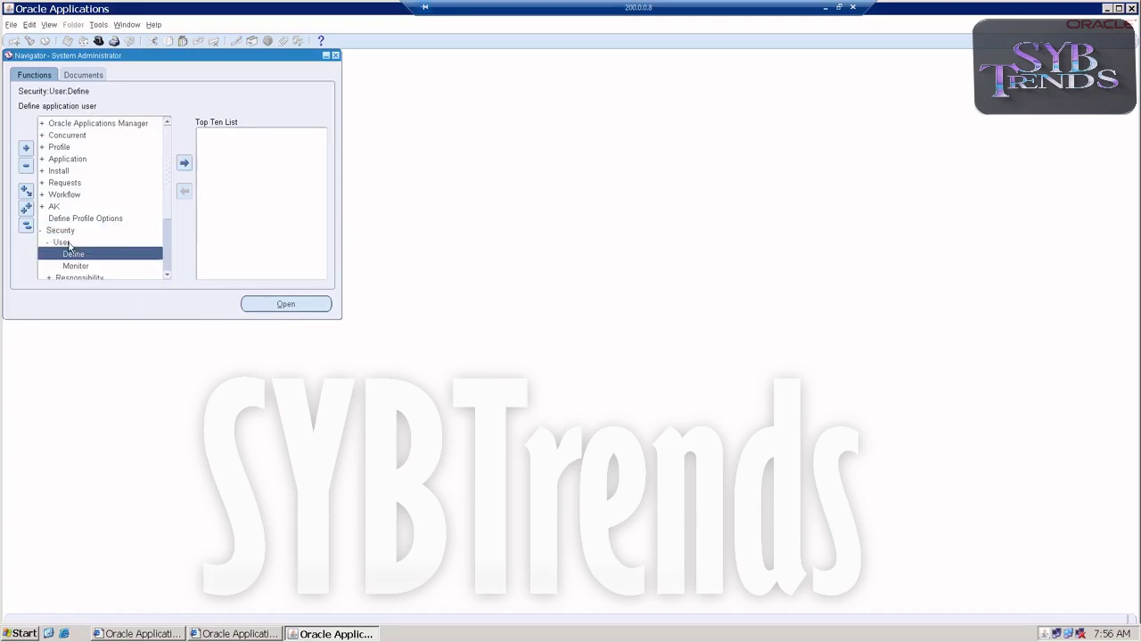
pyautogui.doubleClick(89, 253)
pyautogui.press('F11')
pyautogui.write('GEGSS')
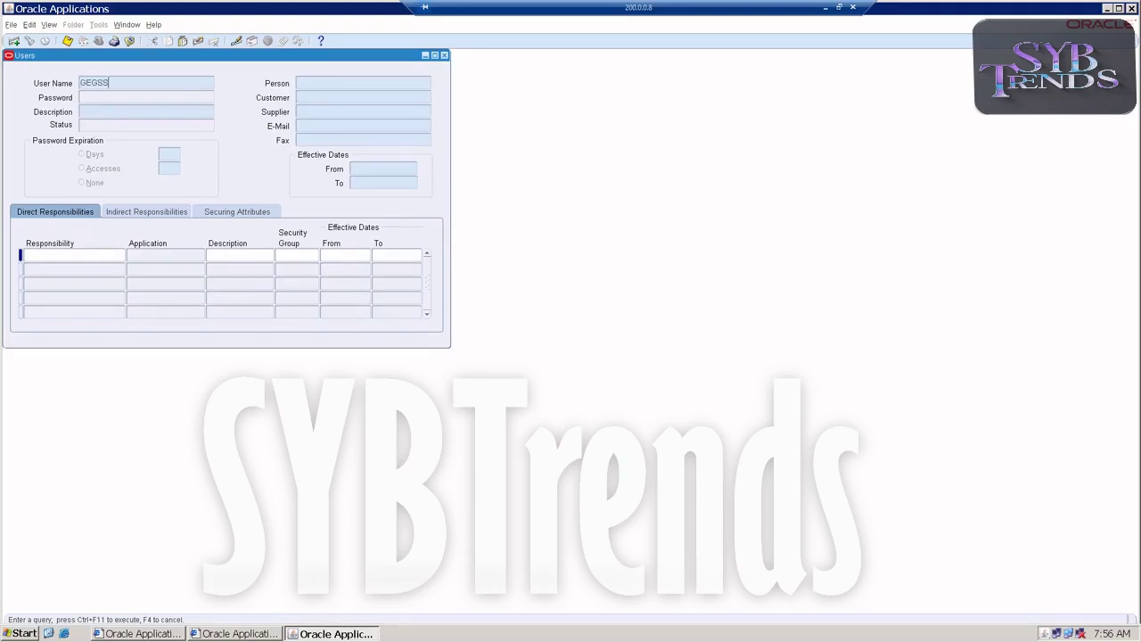
pyautogui.hotkey('ctrl', 'F11')
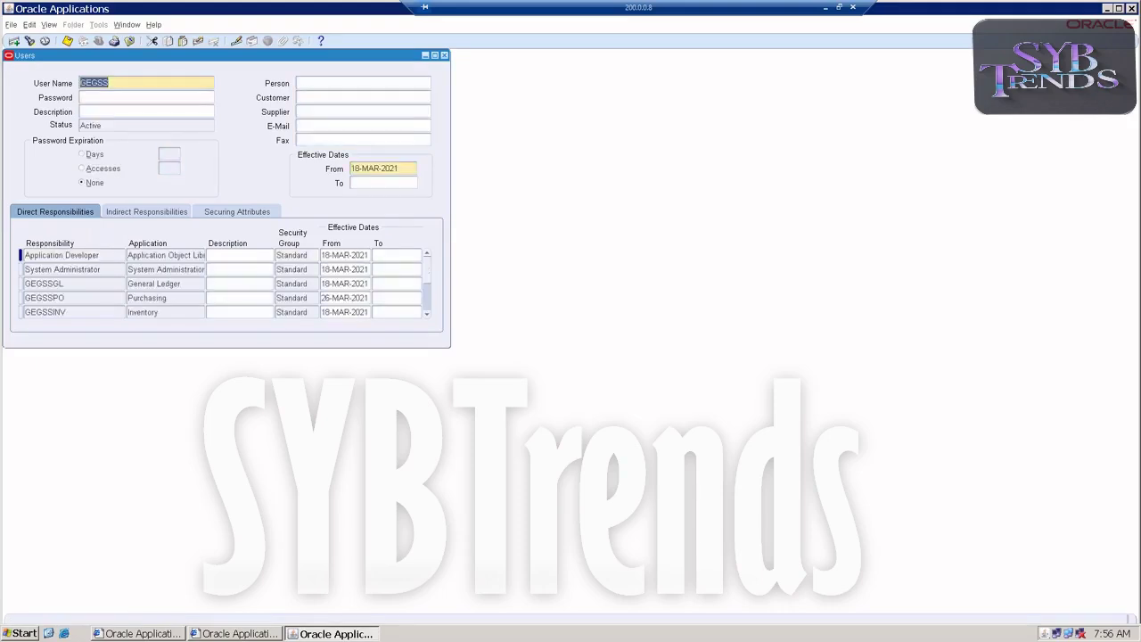
# - Assign GEGSSEMP as the Person of the GEGSS user, save the record and close the Users form
pyautogui.click(305, 85)
pyautogui.press('Tab')
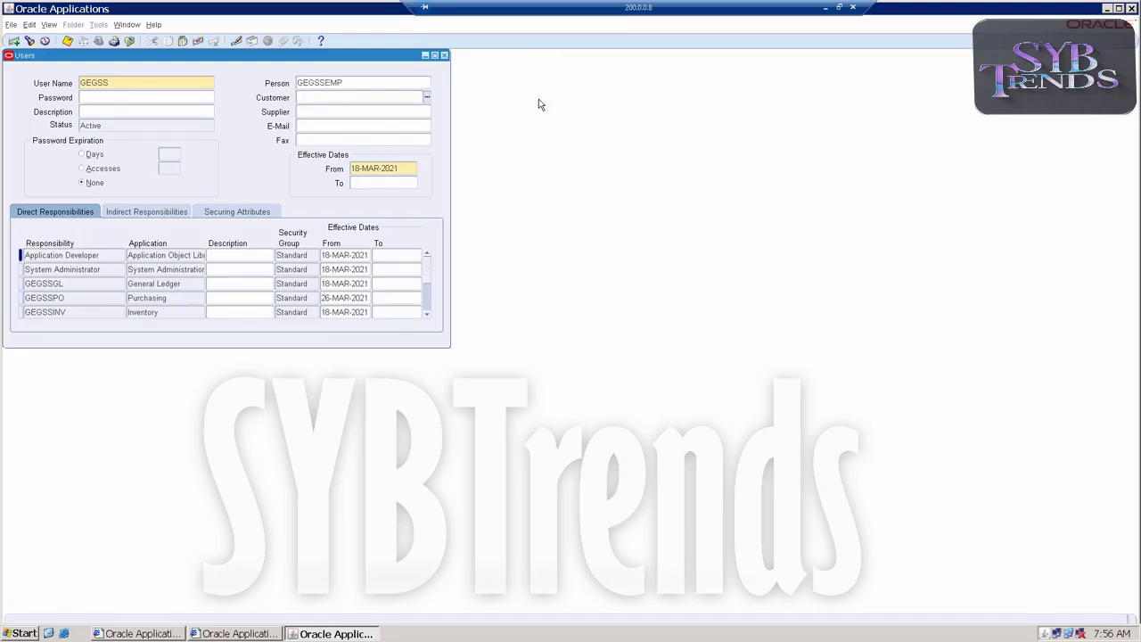
pyautogui.hotkey('ctrl', 's')
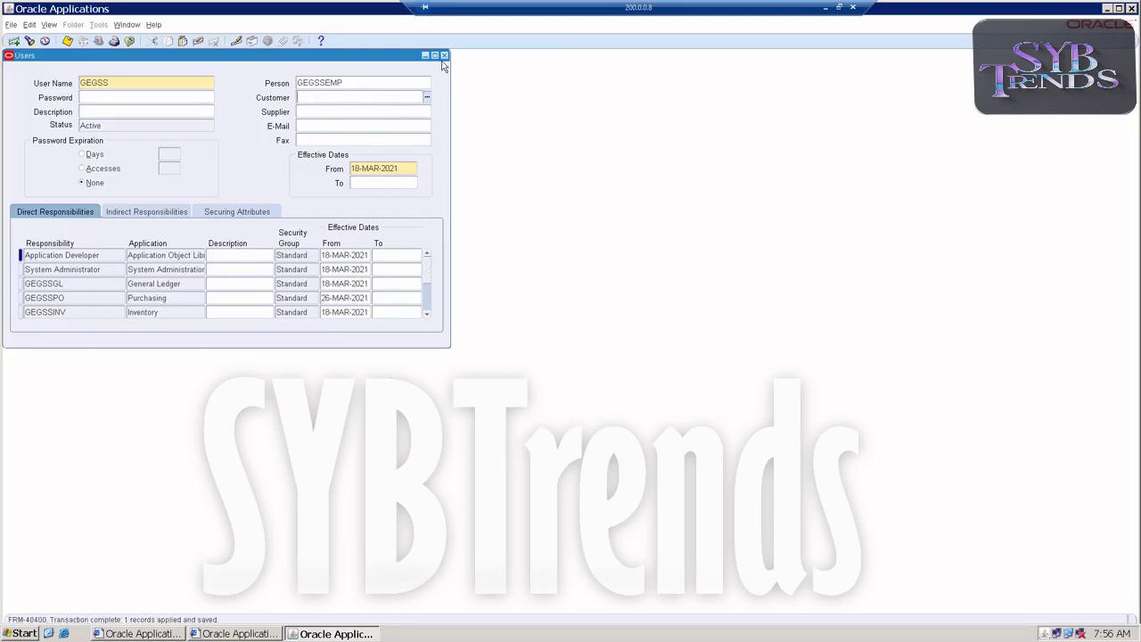
pyautogui.click(445, 55)
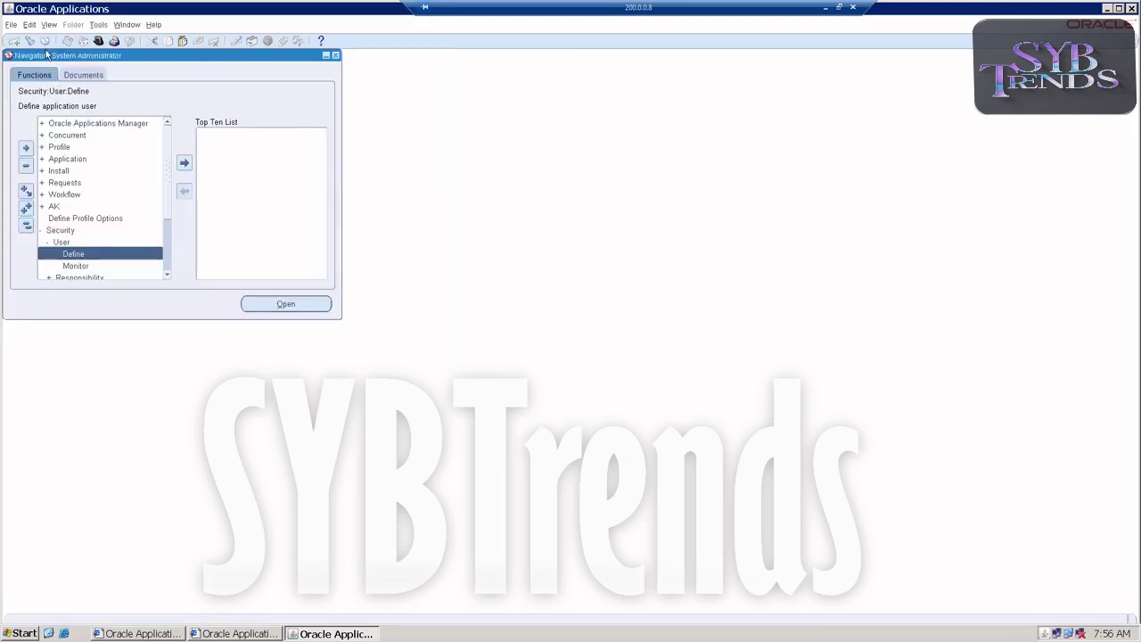
# - Switch to the GEGSSPO responsibility
pyautogui.click(9, 25)
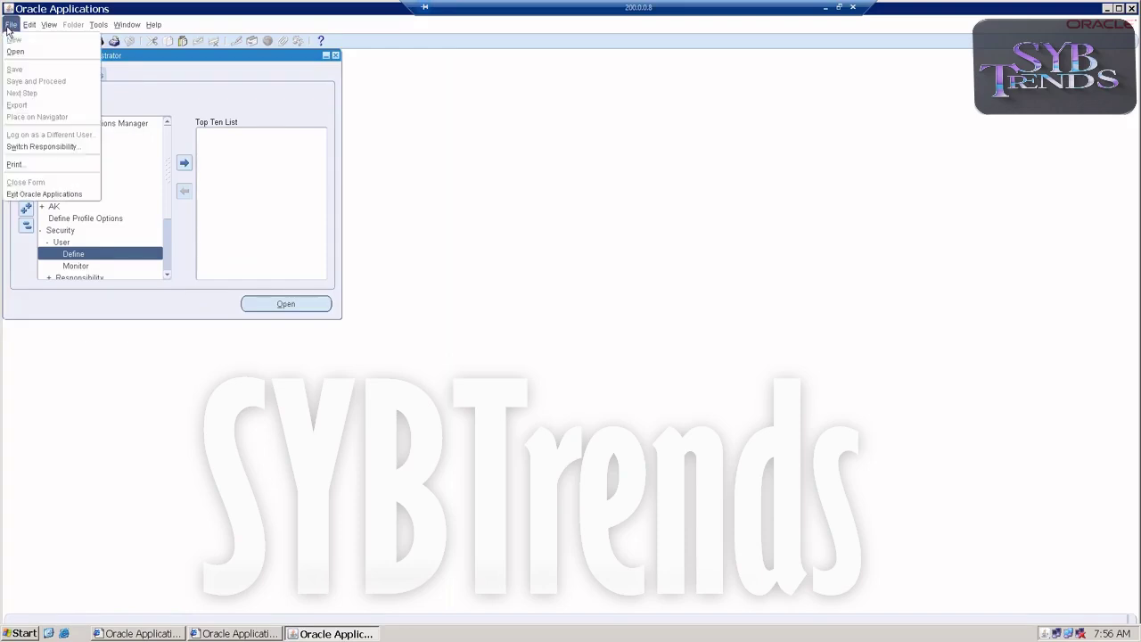
pyautogui.click(122, 191)
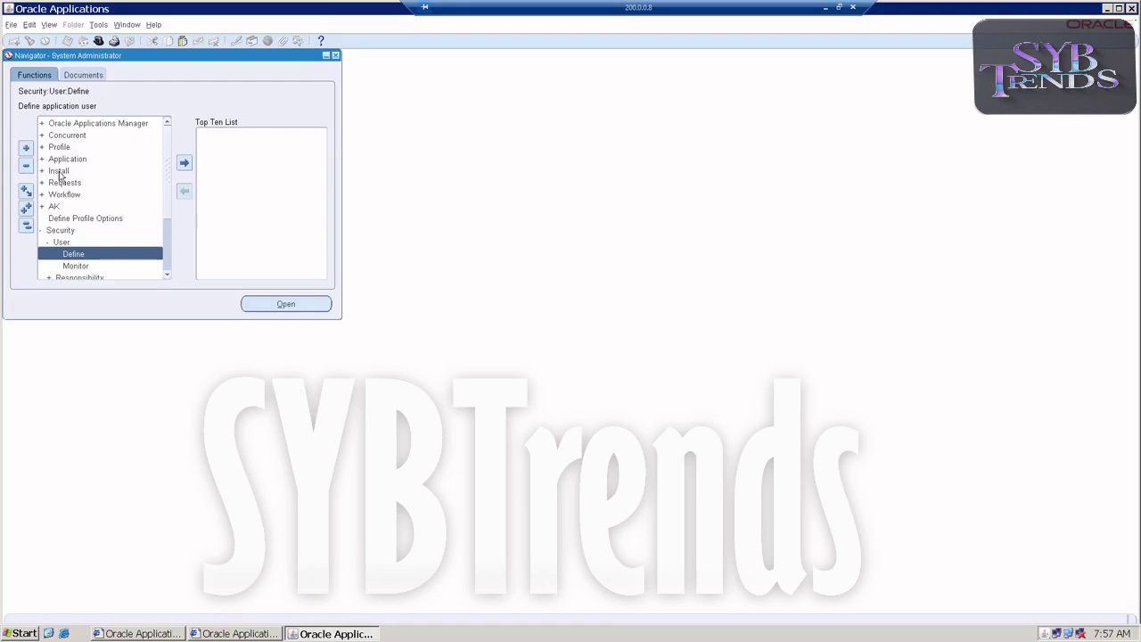
pyautogui.click(11, 25)
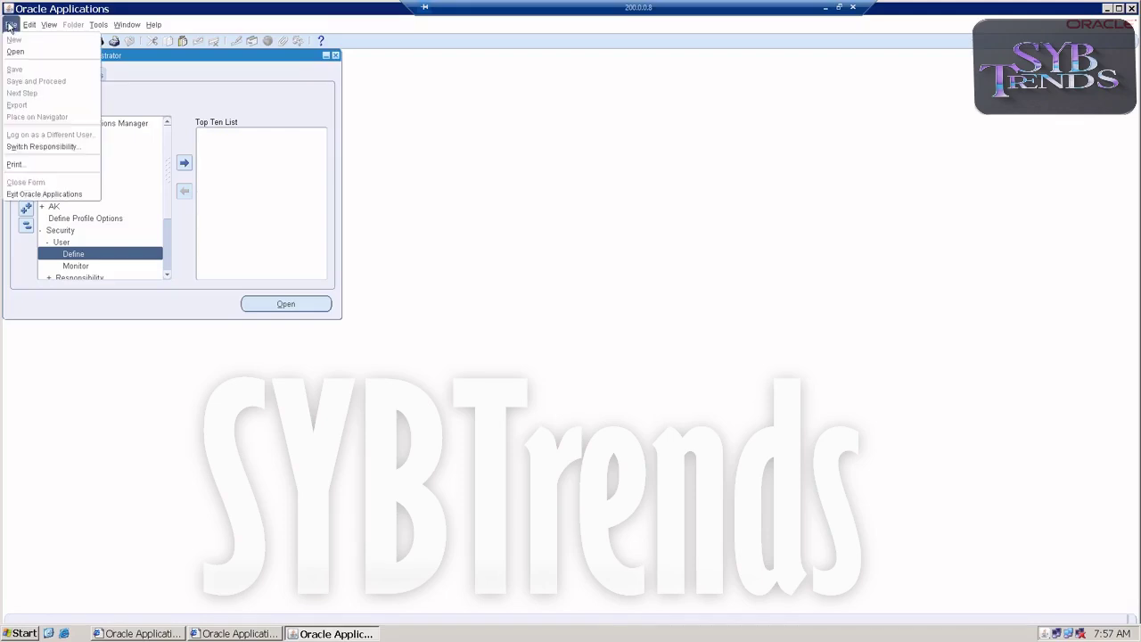
pyautogui.click(16, 147)
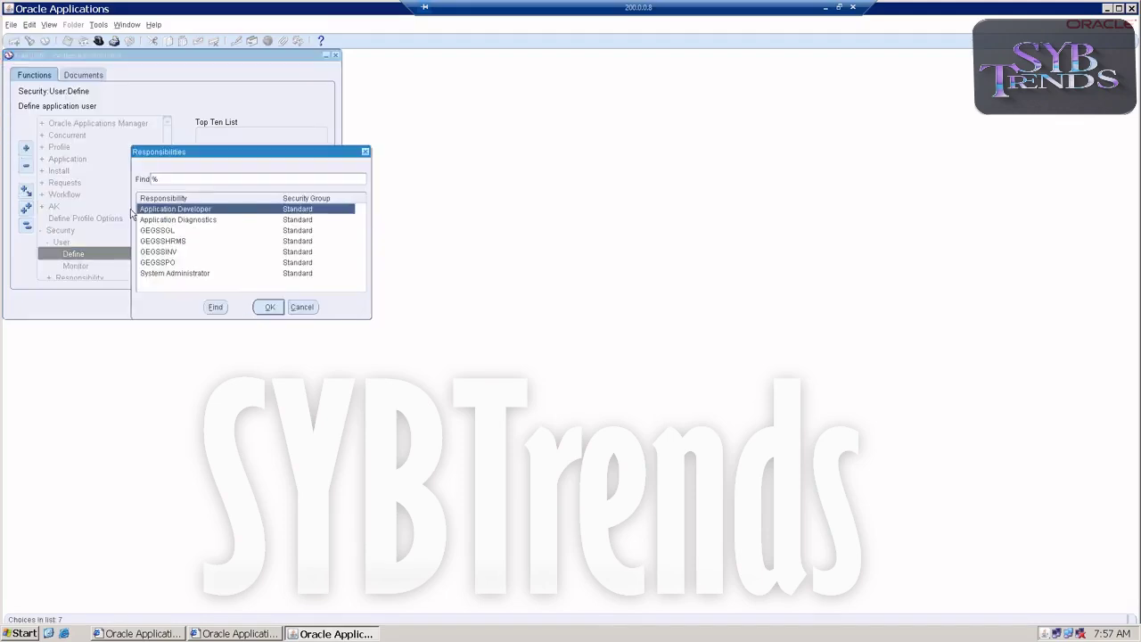
pyautogui.doubleClick(164, 261)
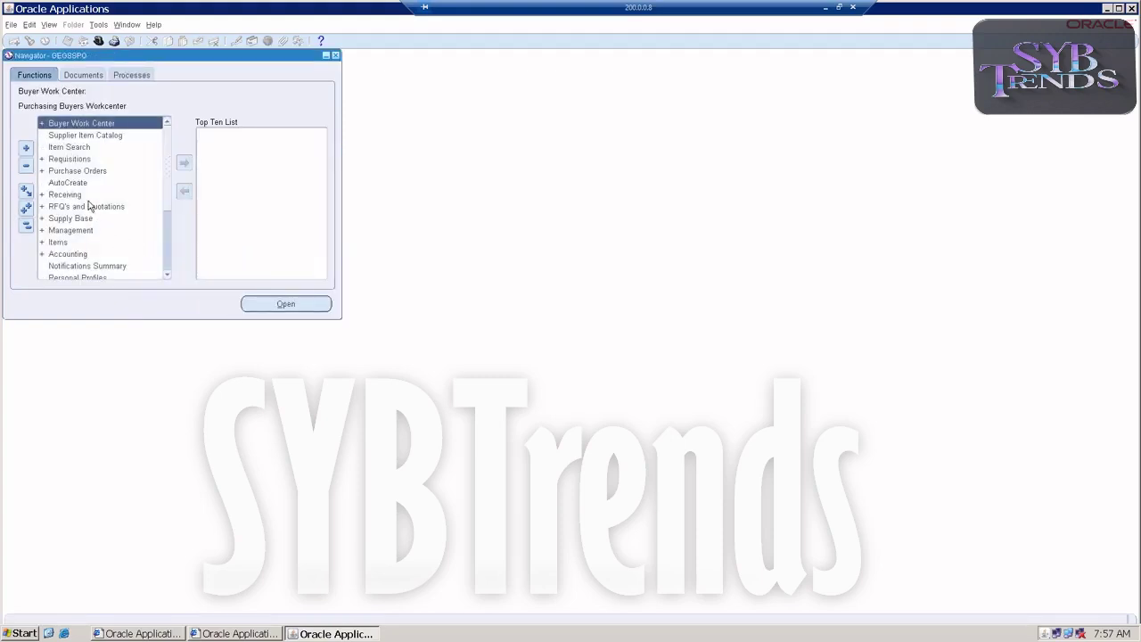
# - Open the Requisitions form to check that it is accessible with a preparer, and close it
pyautogui.doubleClick(69, 159)
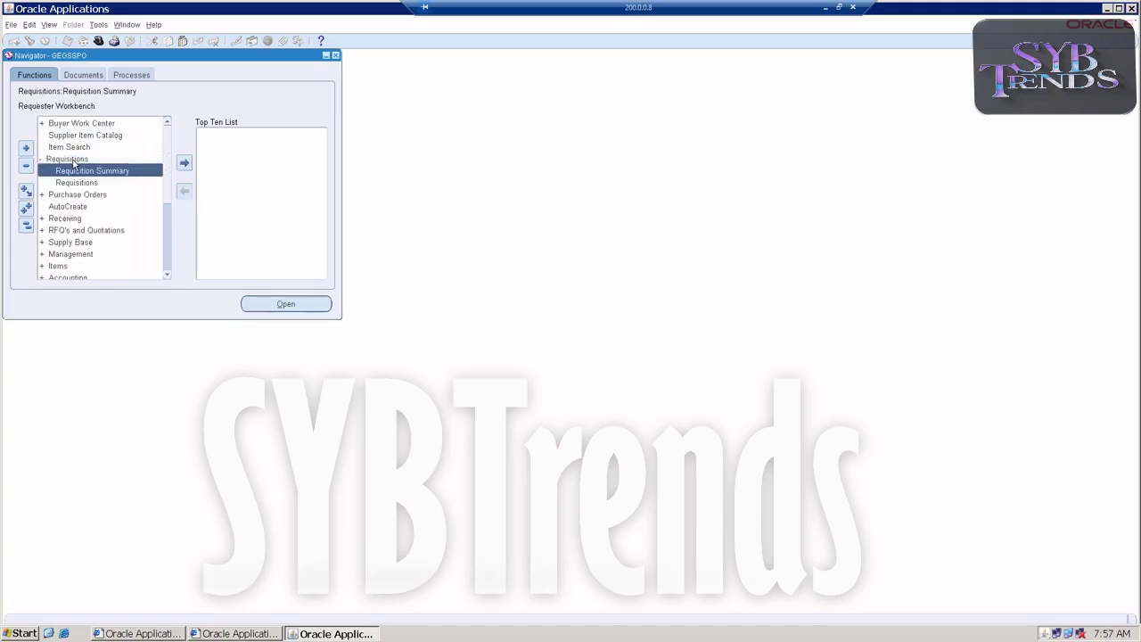
pyautogui.click(76, 182)
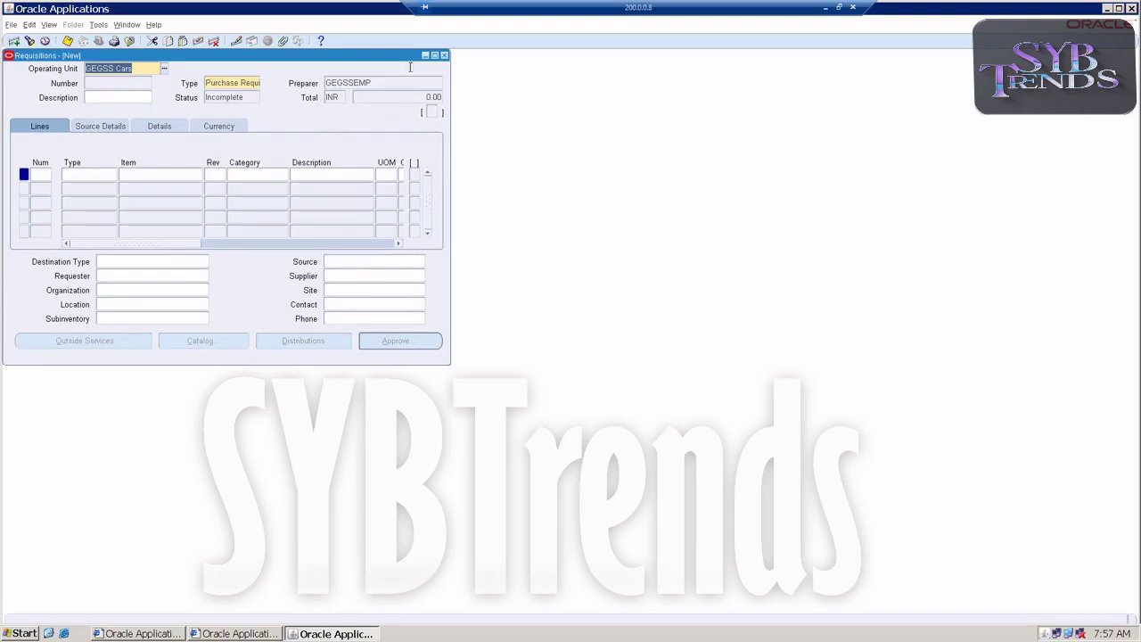
pyautogui.click(444, 55)
# - Try to open the Purchase Orders form, dismiss the note and collapse the Requisitions functions
pyautogui.click(91, 198)
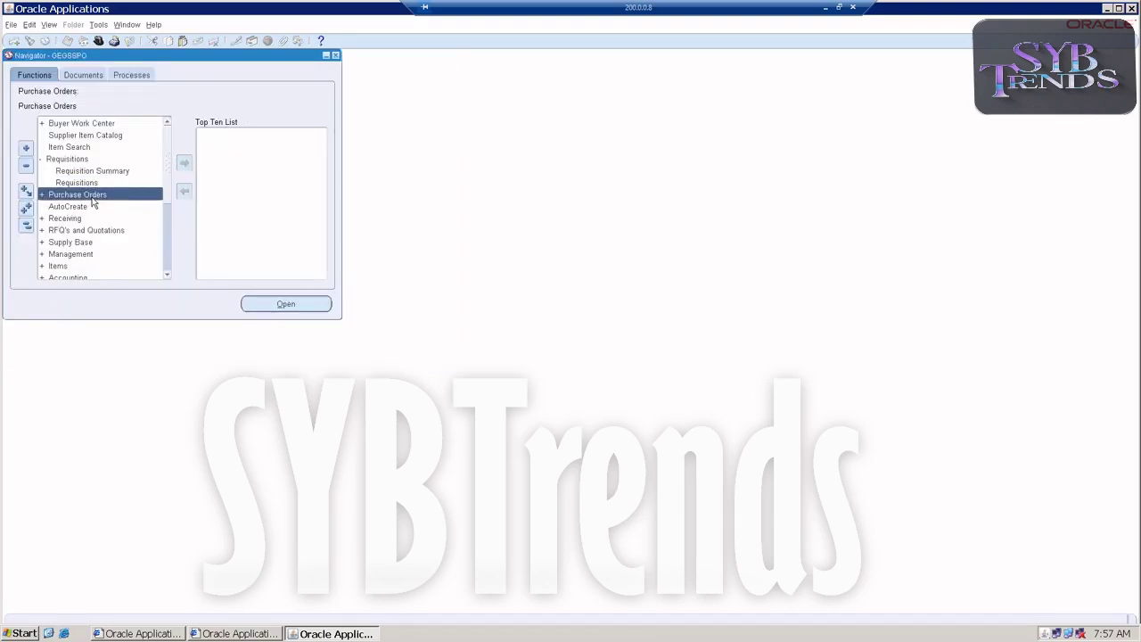
pyautogui.doubleClick(92, 198)
pyautogui.click(85, 218)
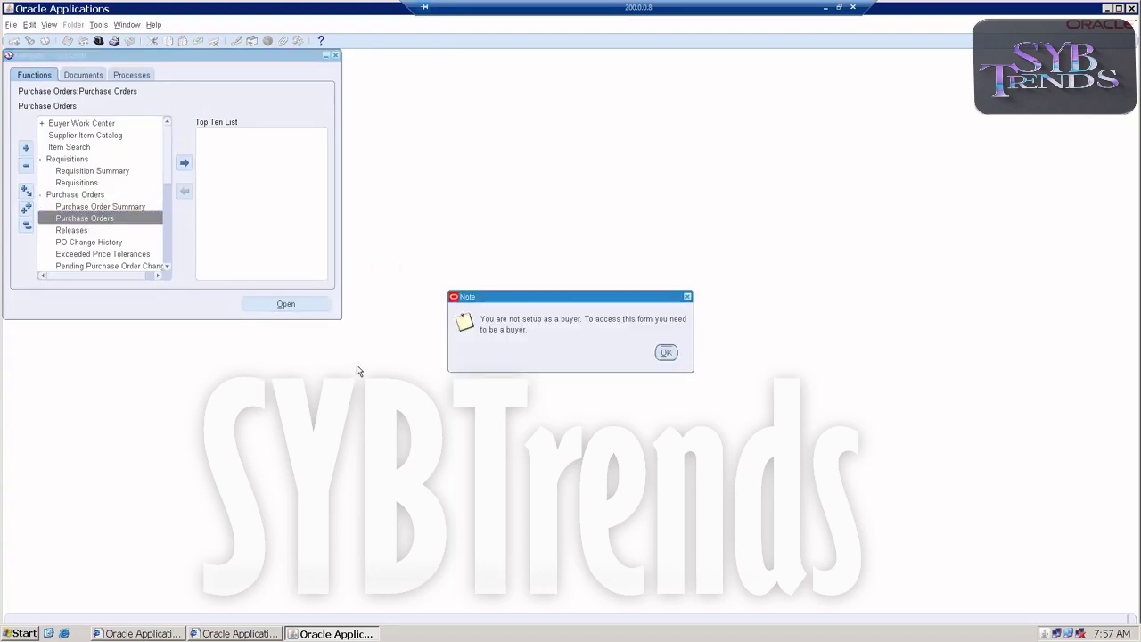
pyautogui.click(665, 352)
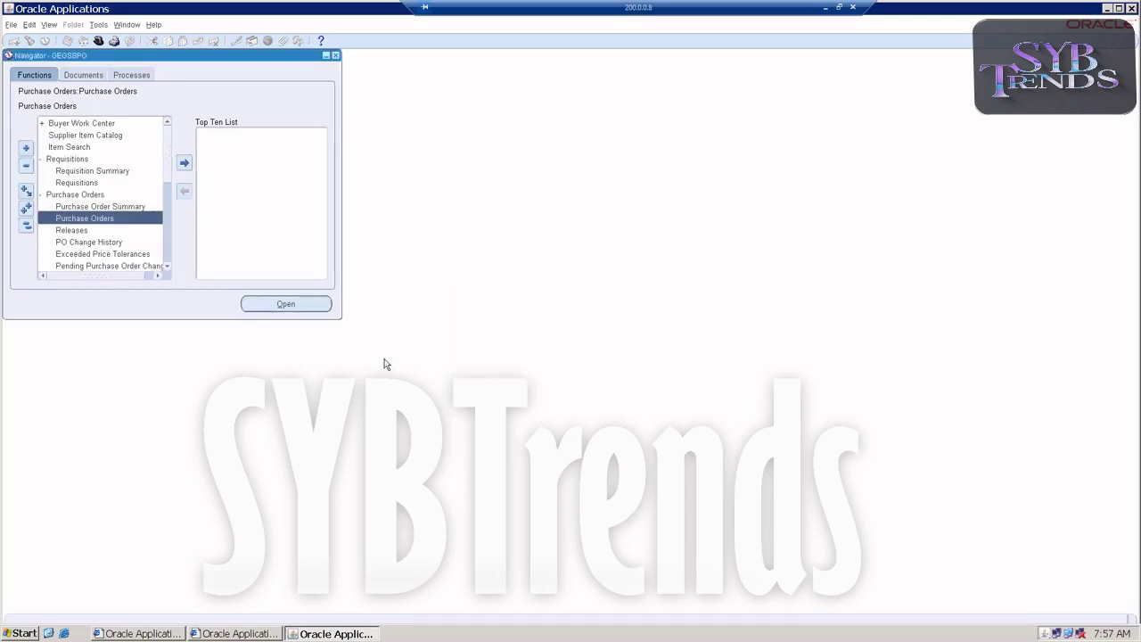
pyautogui.click(41, 158)
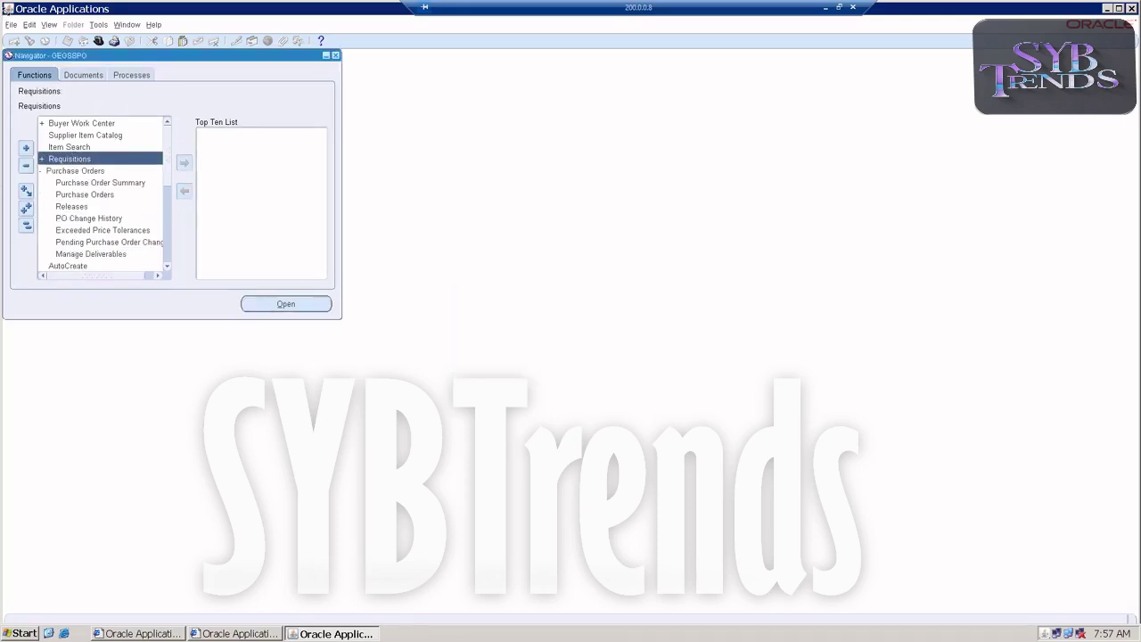
# - Start a new single request from the requests finder and select the Requisition Import program
pyautogui.click(49, 25)
pyautogui.click(65, 176)
pyautogui.click(178, 313)
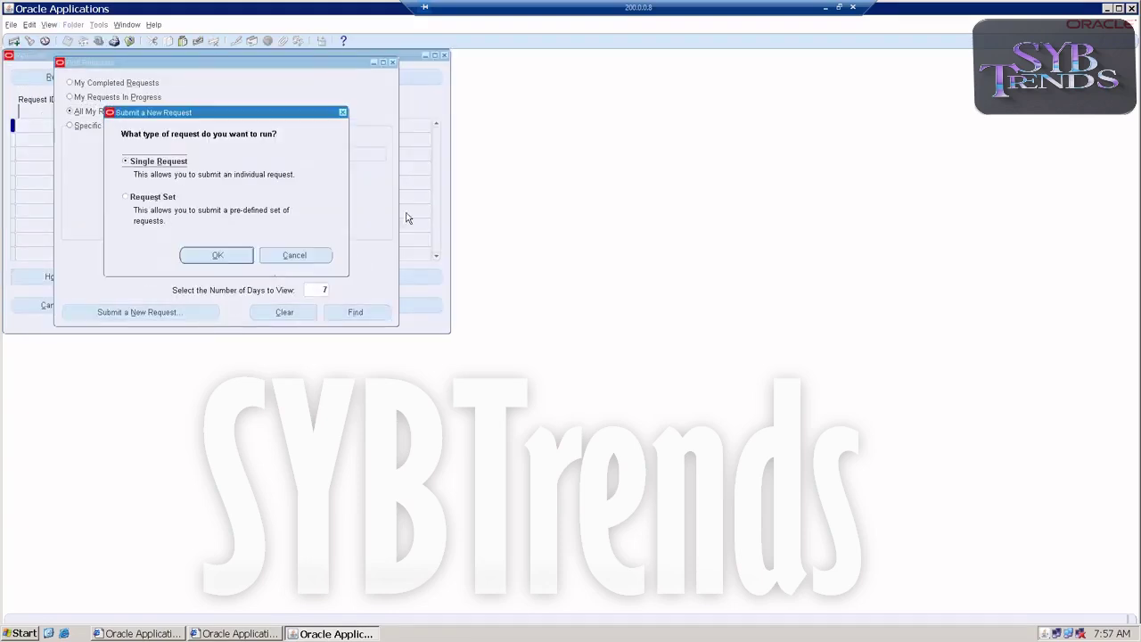
pyautogui.click(198, 256)
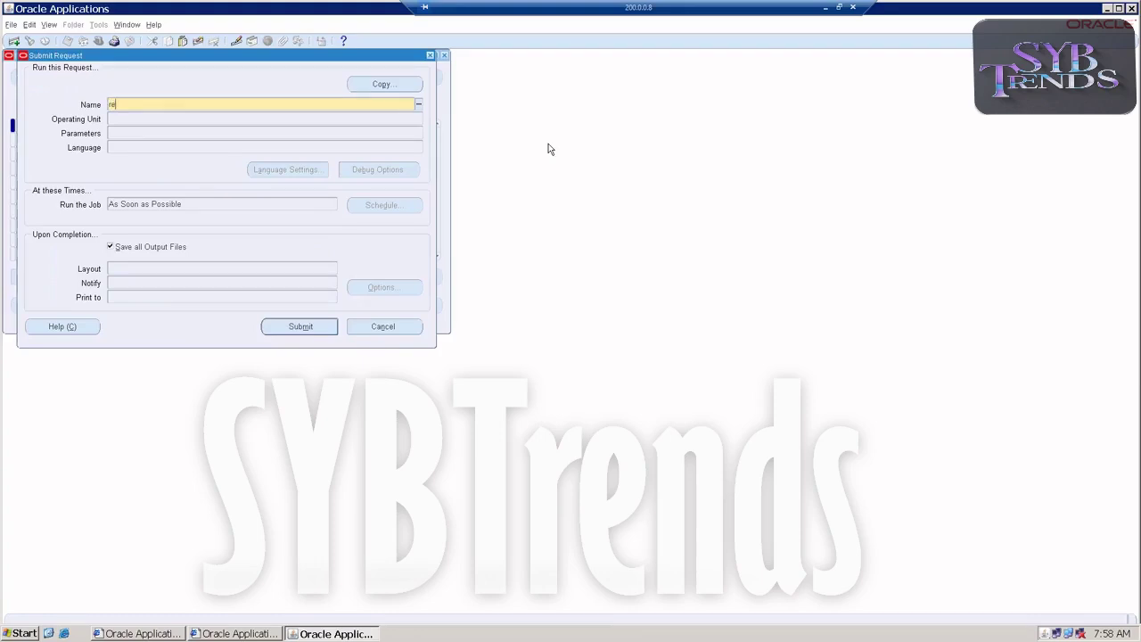
pyautogui.write('req')
pyautogui.press('Tab')
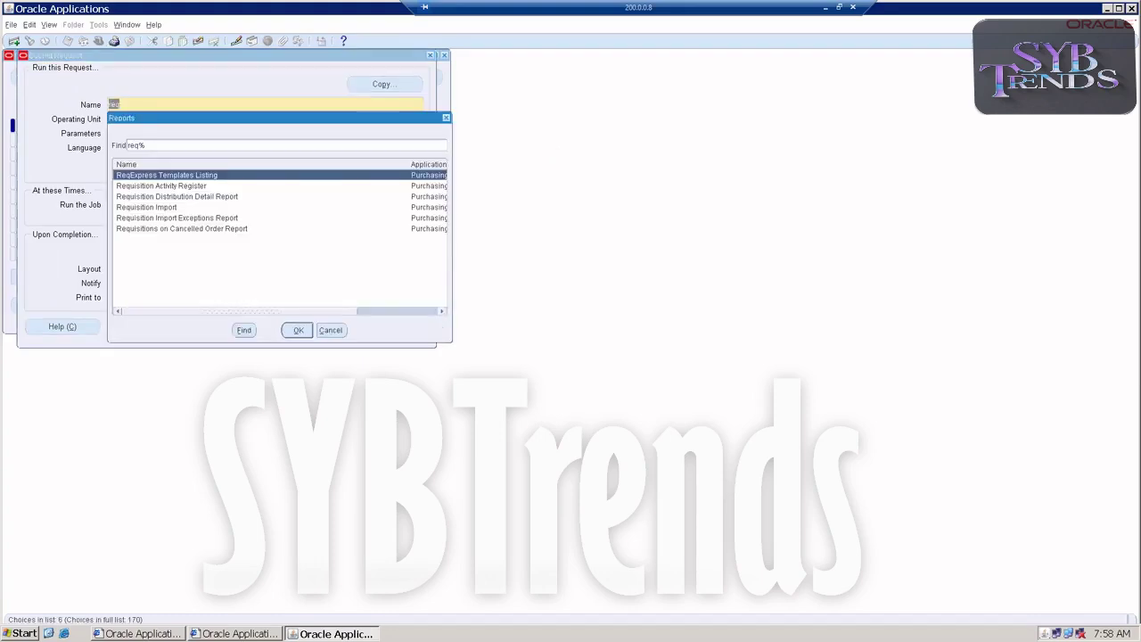
pyautogui.doubleClick(202, 208)
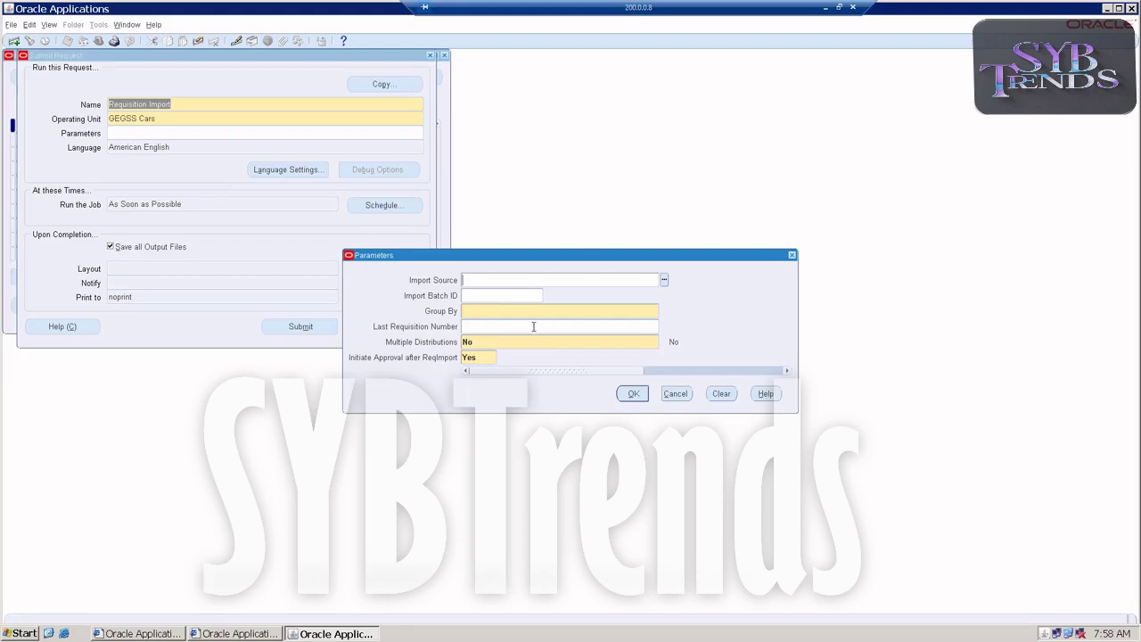
# - Set the Requisition Import parameters to import source INV and grouping by Item
pyautogui.write('INV')
pyautogui.press('Tab')
pyautogui.click(533, 311)
pyautogui.click(664, 310)
pyautogui.doubleClick(35, 262)
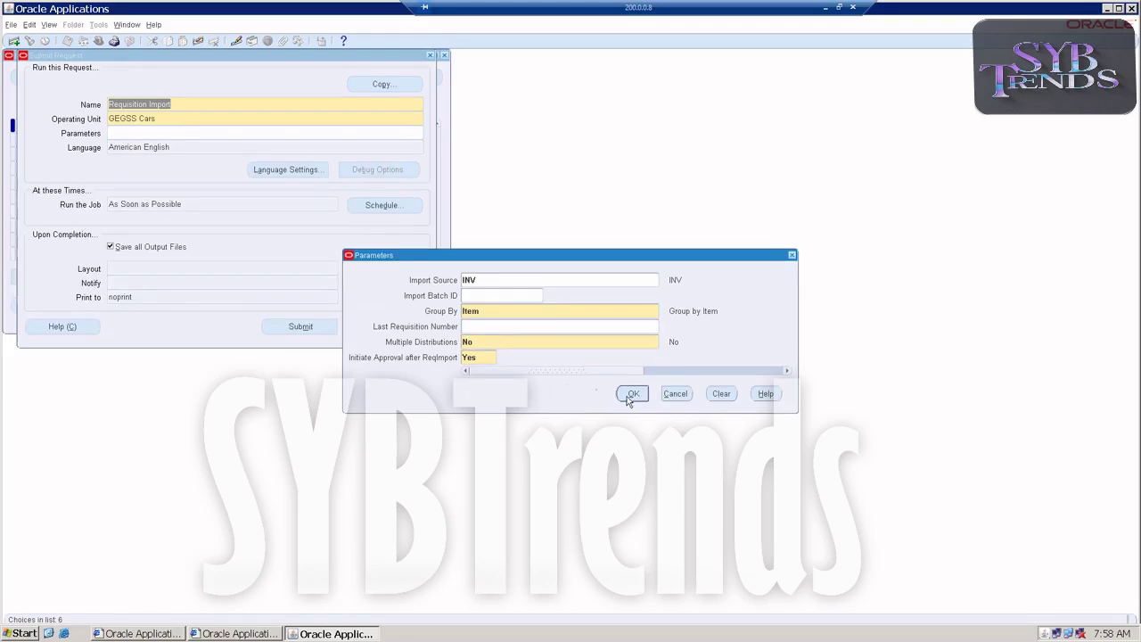
# - Set Initiate Approval after ReqImport to No and submit the Requisition Import request without adding another one
pyautogui.click(488, 356)
pyautogui.click(502, 357)
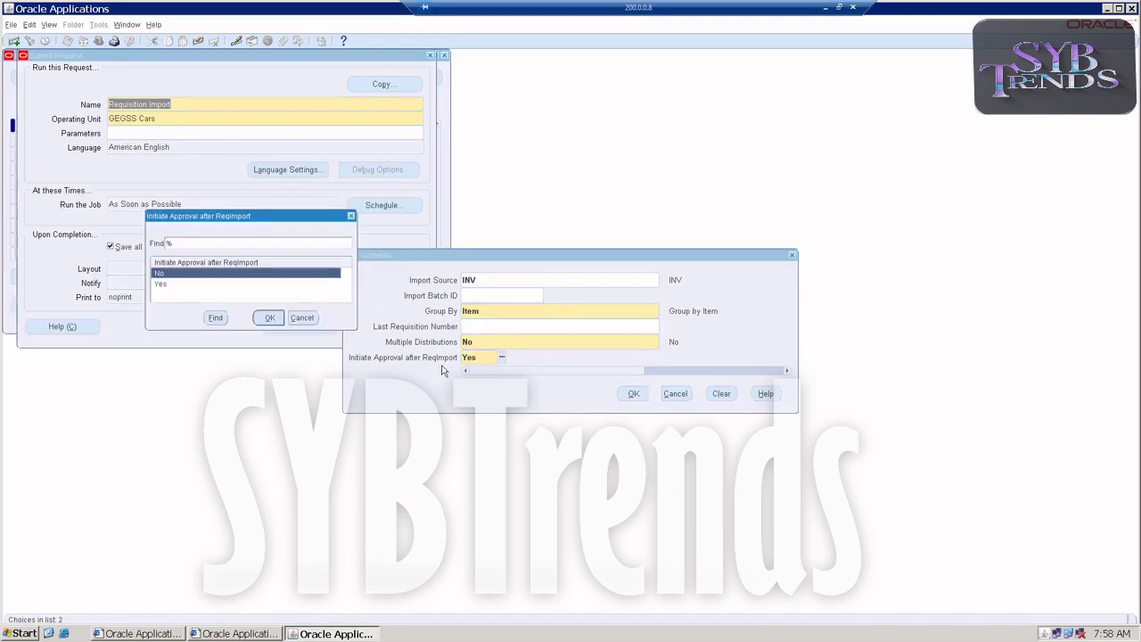
pyautogui.doubleClick(165, 274)
pyautogui.click(633, 393)
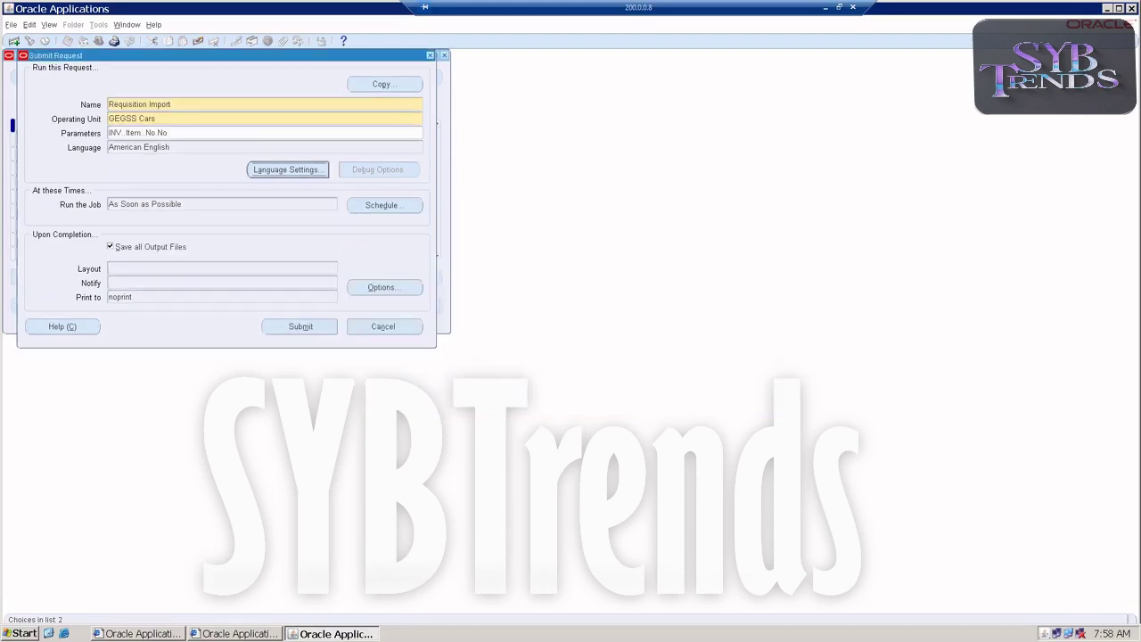
pyautogui.click(325, 326)
pyautogui.click(347, 313)
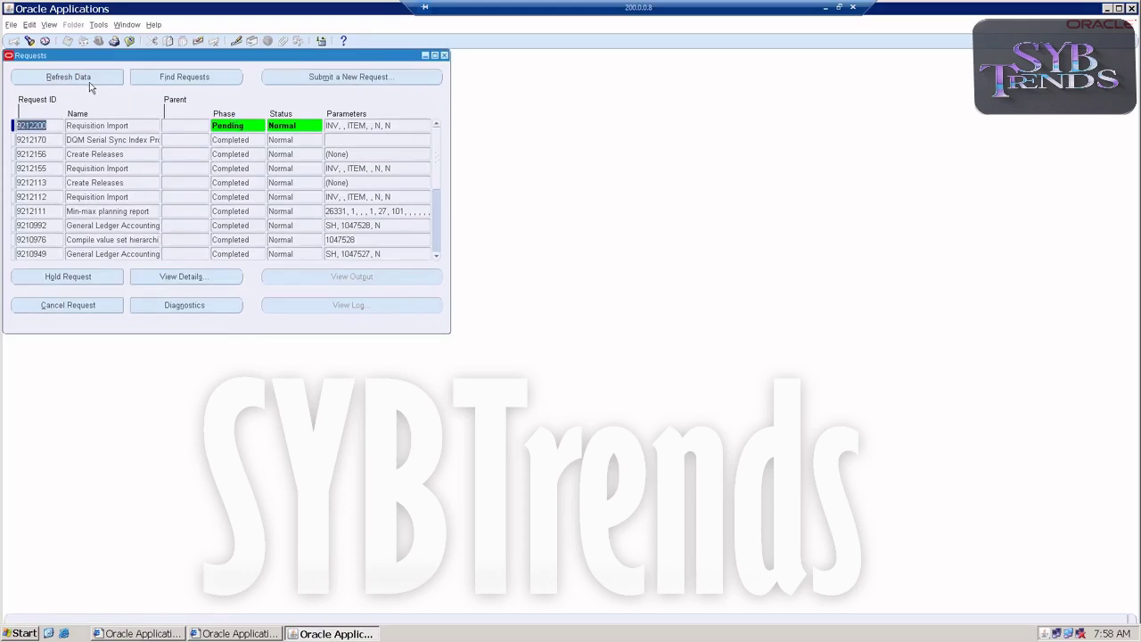
# - Refresh the request list, check the latest Requisition Import request and close the list
pyautogui.click(89, 82)
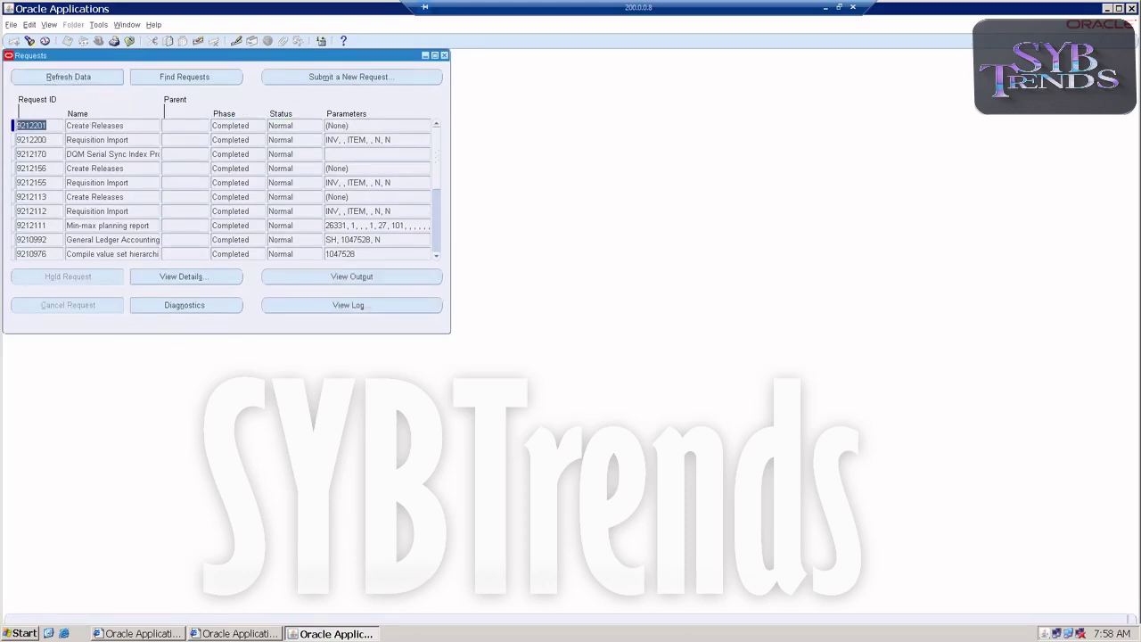
pyautogui.click(101, 139)
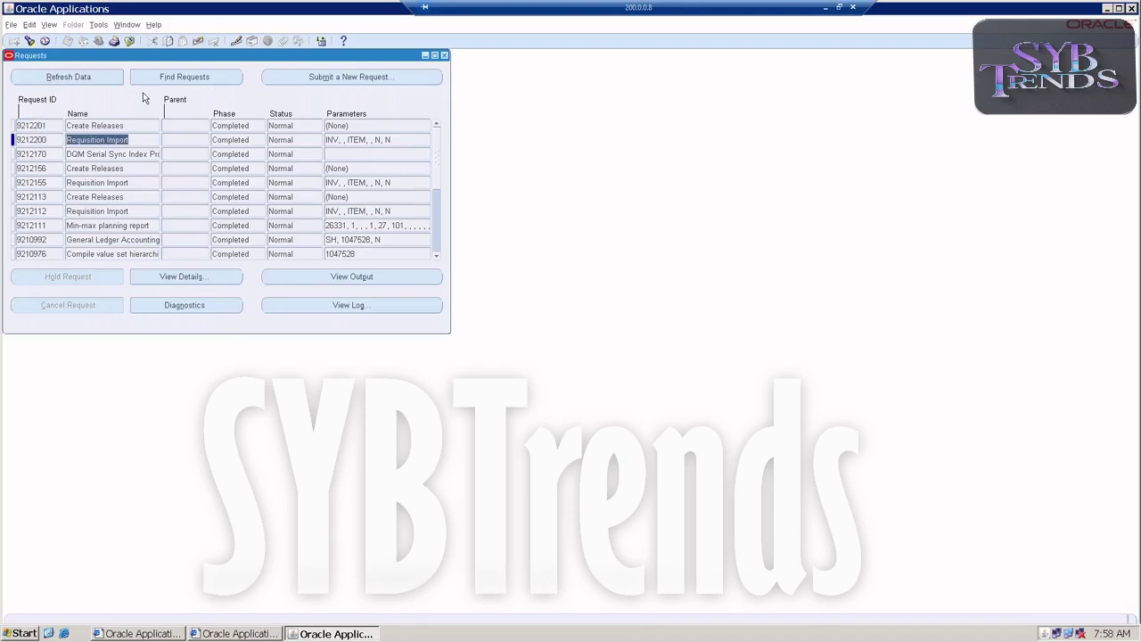
pyautogui.click(444, 55)
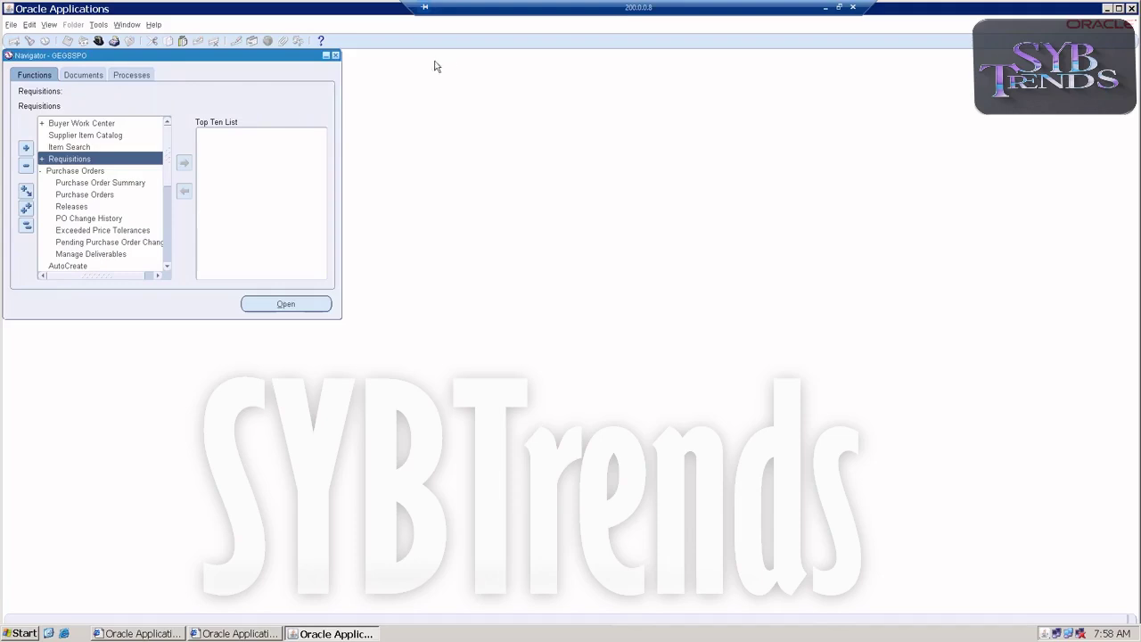
# - Switch to the GEGSSINV inventory responsibility
pyautogui.click(10, 23)
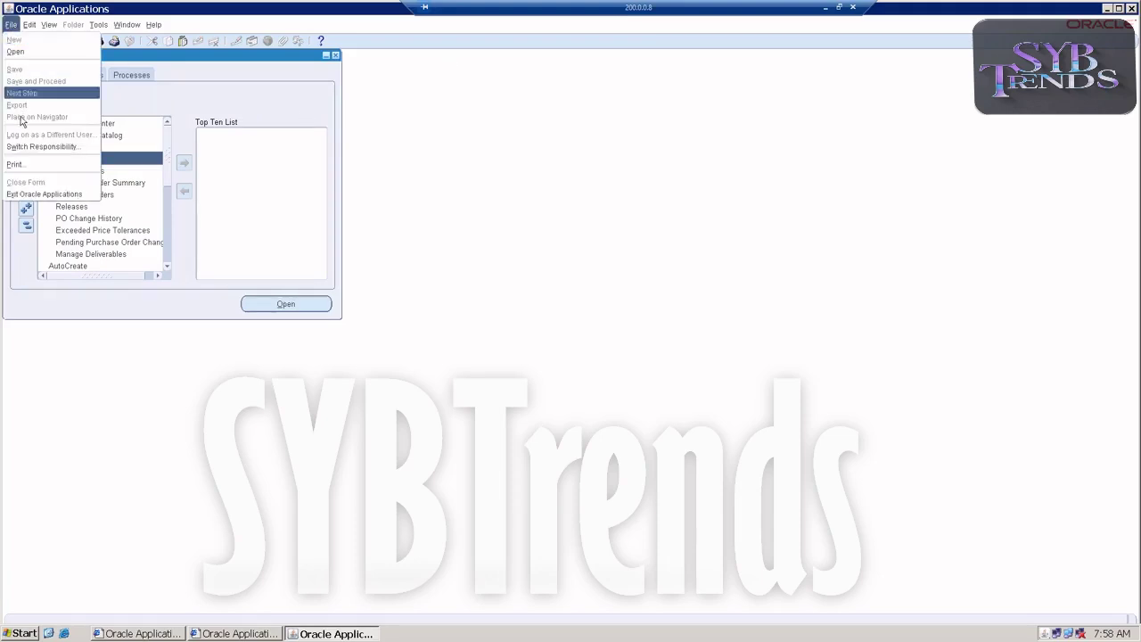
pyautogui.click(24, 148)
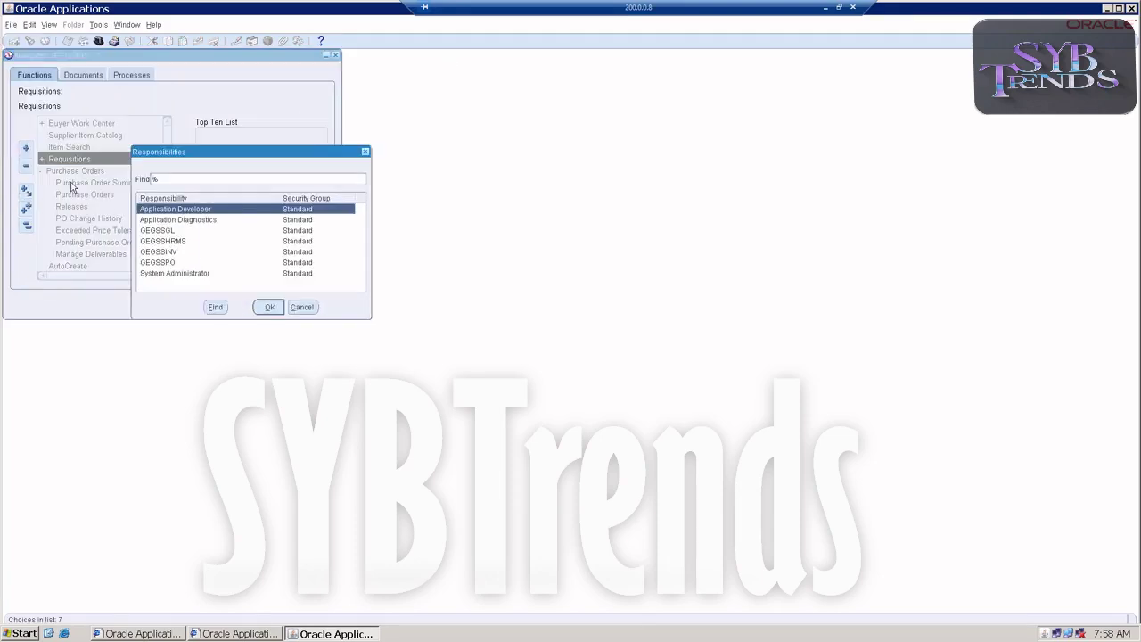
pyautogui.click(149, 254)
pyautogui.doubleClick(150, 255)
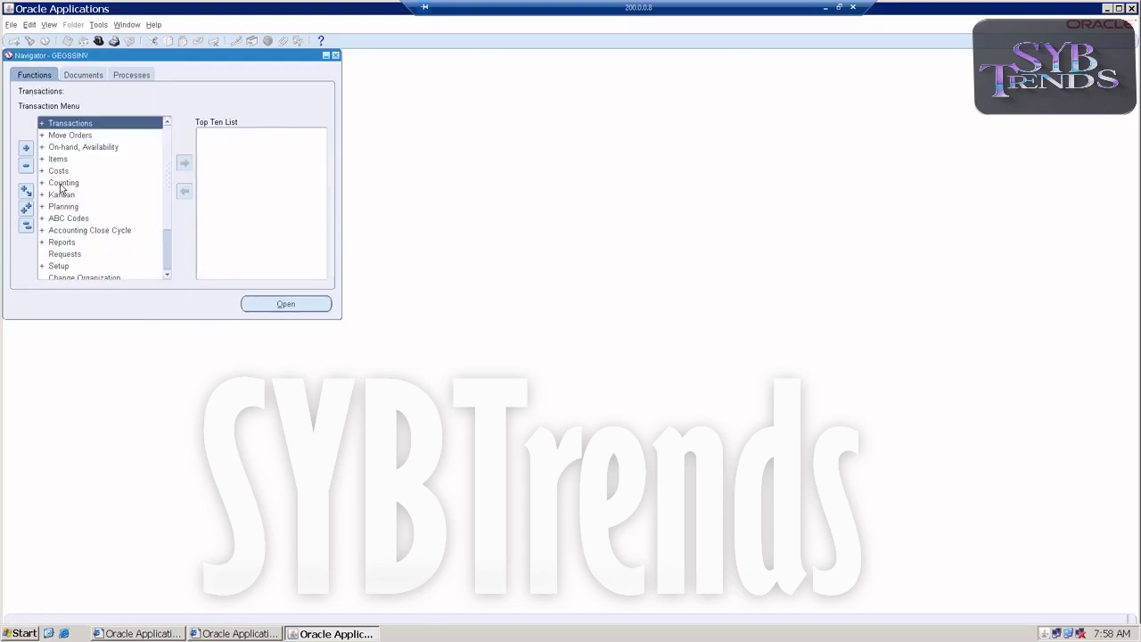
# - Open Min-Max Planning for the GSS organization (GEGSSMASTER) at the Organization planning level
pyautogui.doubleClick(65, 207)
pyautogui.doubleClick(73, 219)
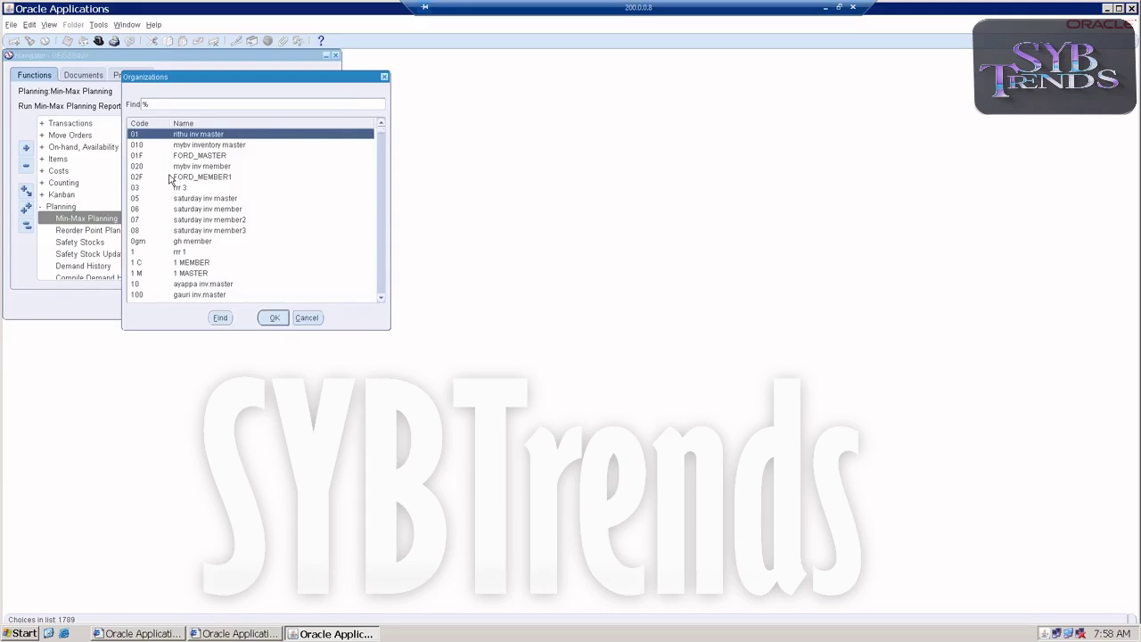
pyautogui.write('g')
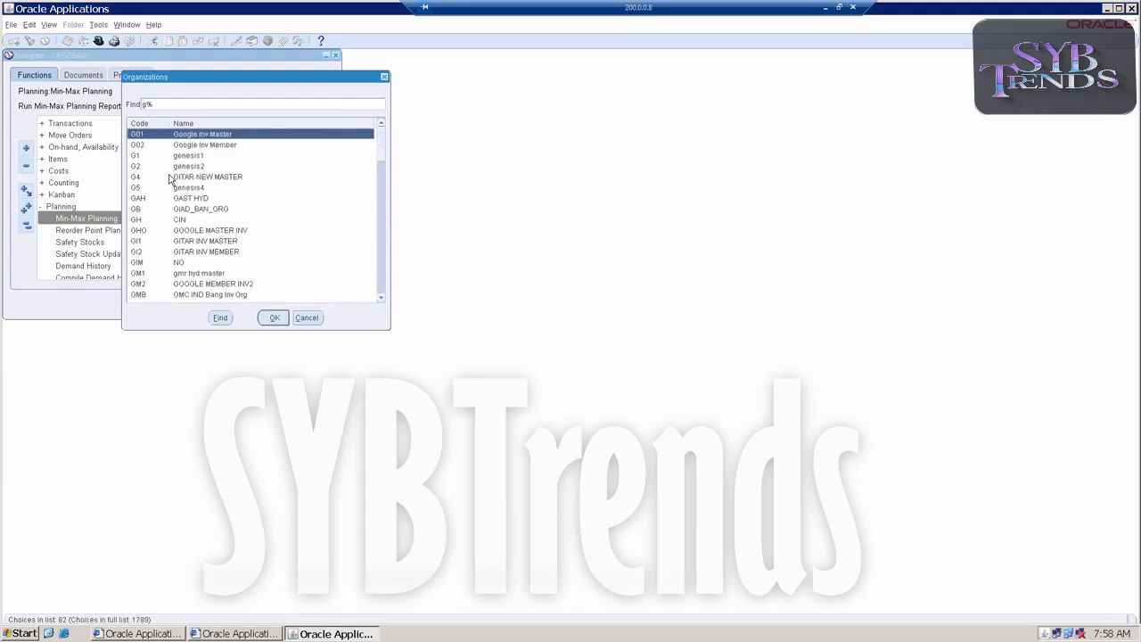
pyautogui.write('em')
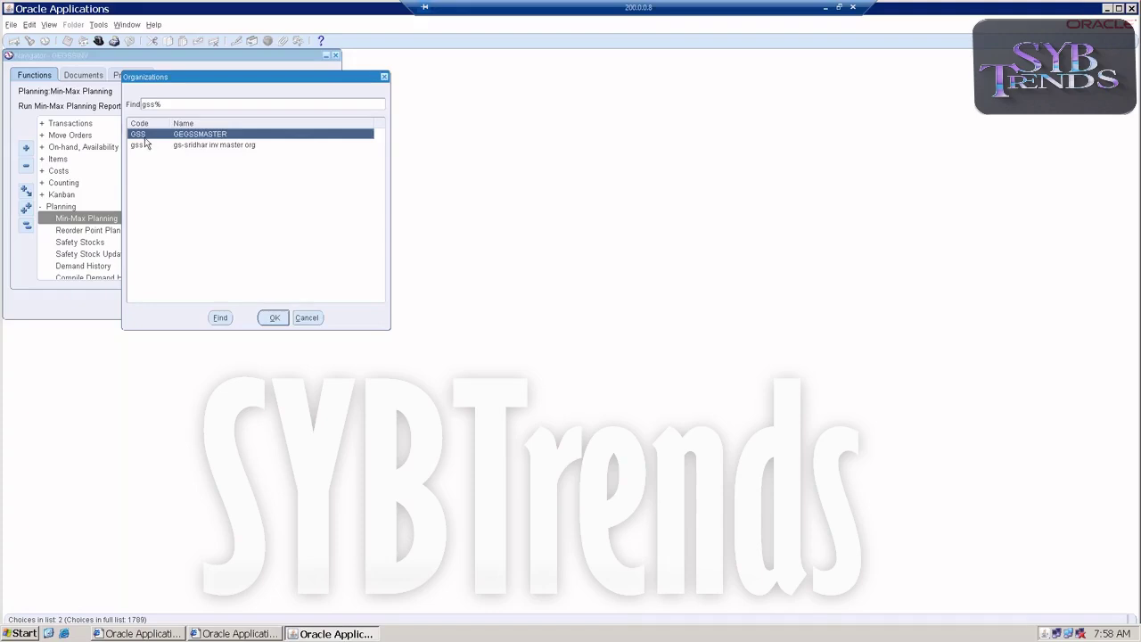
pyautogui.doubleClick(143, 137)
pyautogui.doubleClick(140, 218)
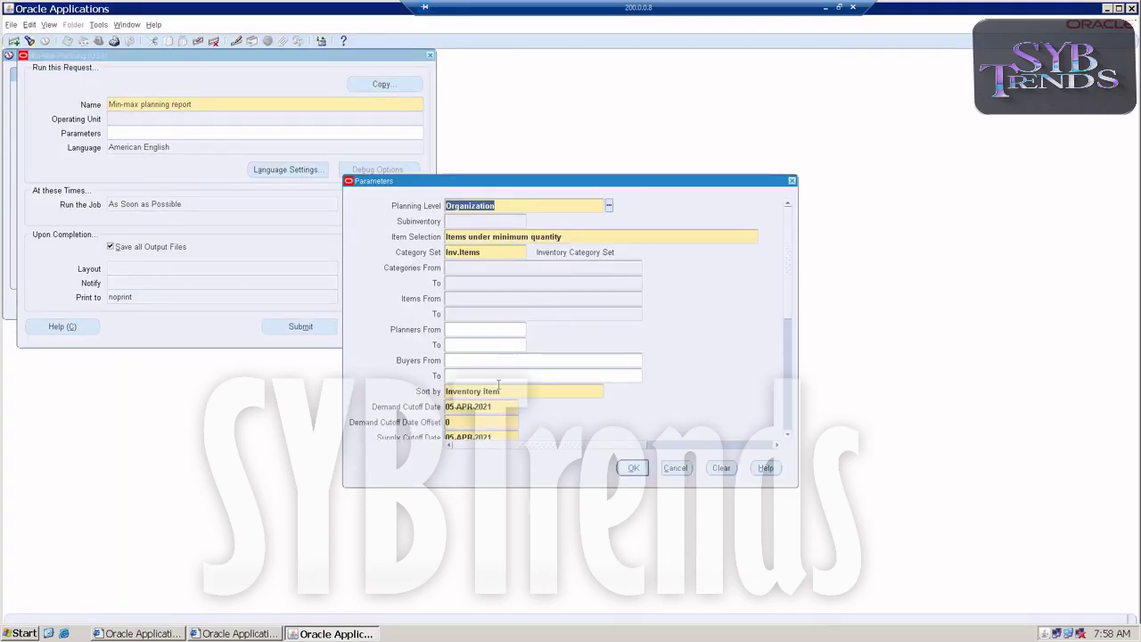
# - Set the Include PO Supply parameter of the Min-max planning report to No
pyautogui.scroll(-5, 787, 333)
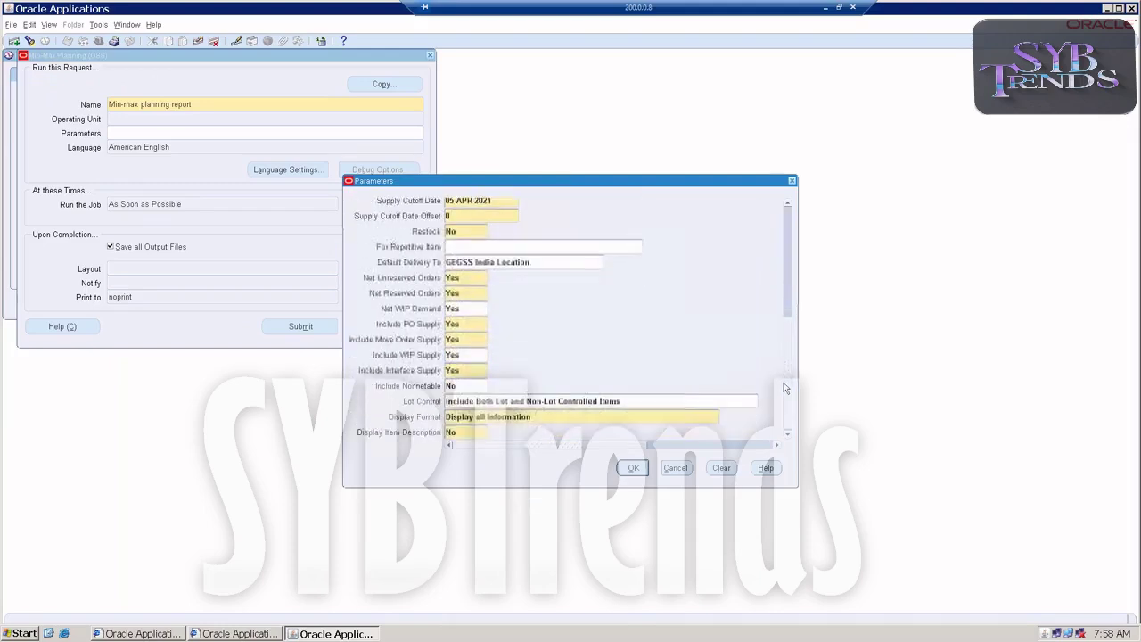
pyautogui.click(467, 322)
pyautogui.click(493, 324)
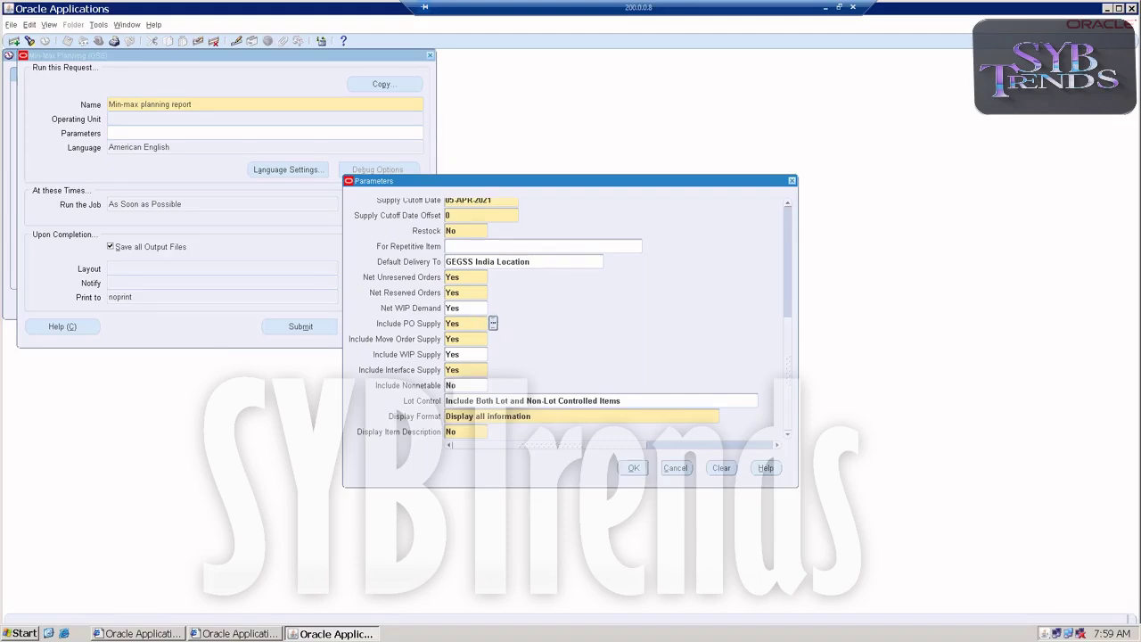
pyautogui.click(172, 283)
pyautogui.doubleClick(172, 283)
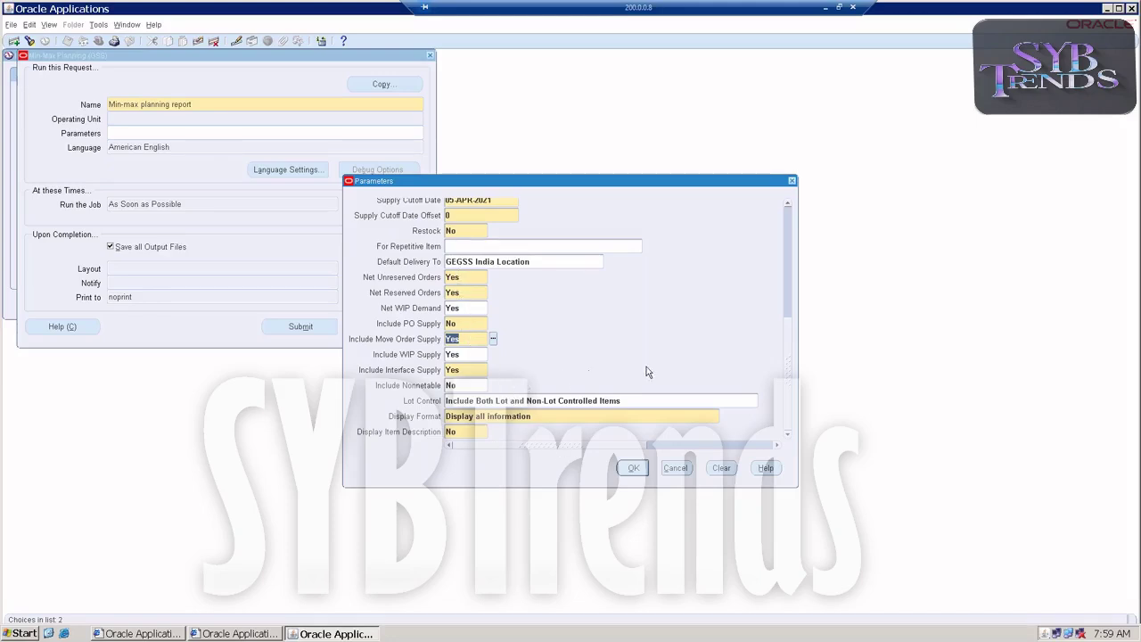
# - Set Restock to Yes, accept the parameters and submit the Min-max planning report without adding another request
pyautogui.click(456, 230)
pyautogui.click(493, 229)
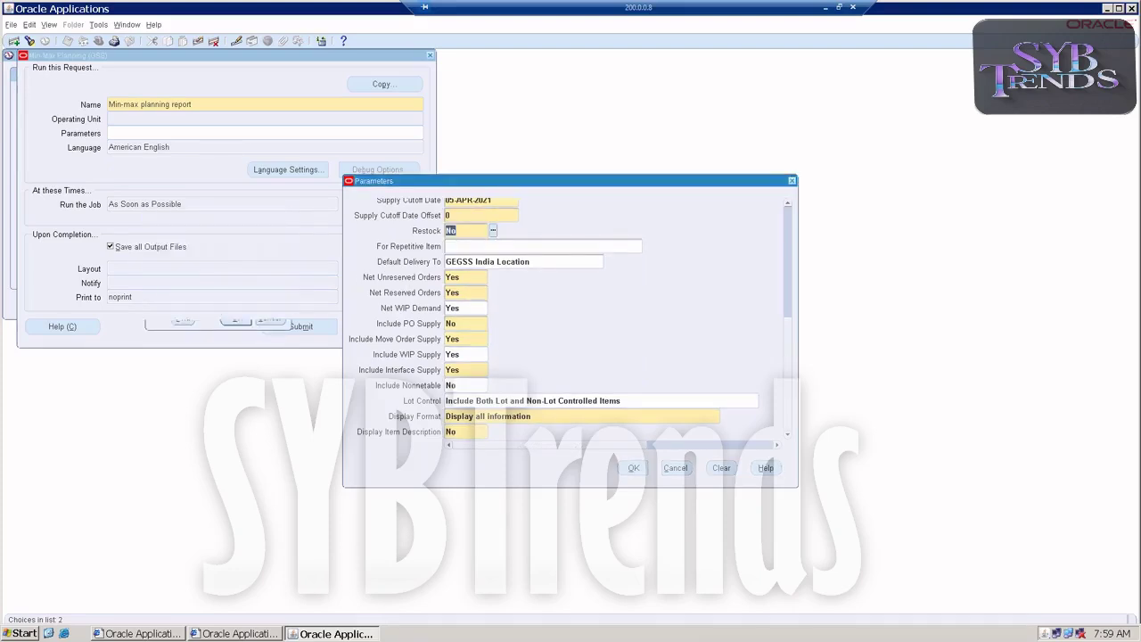
pyautogui.doubleClick(161, 273)
pyautogui.click(633, 467)
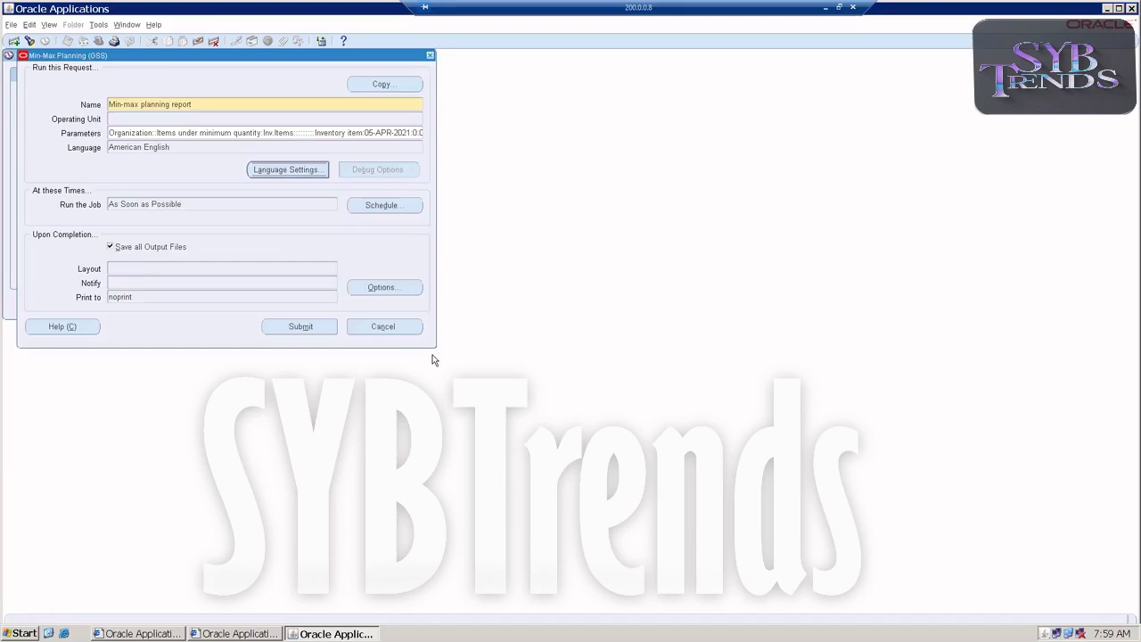
pyautogui.click(303, 326)
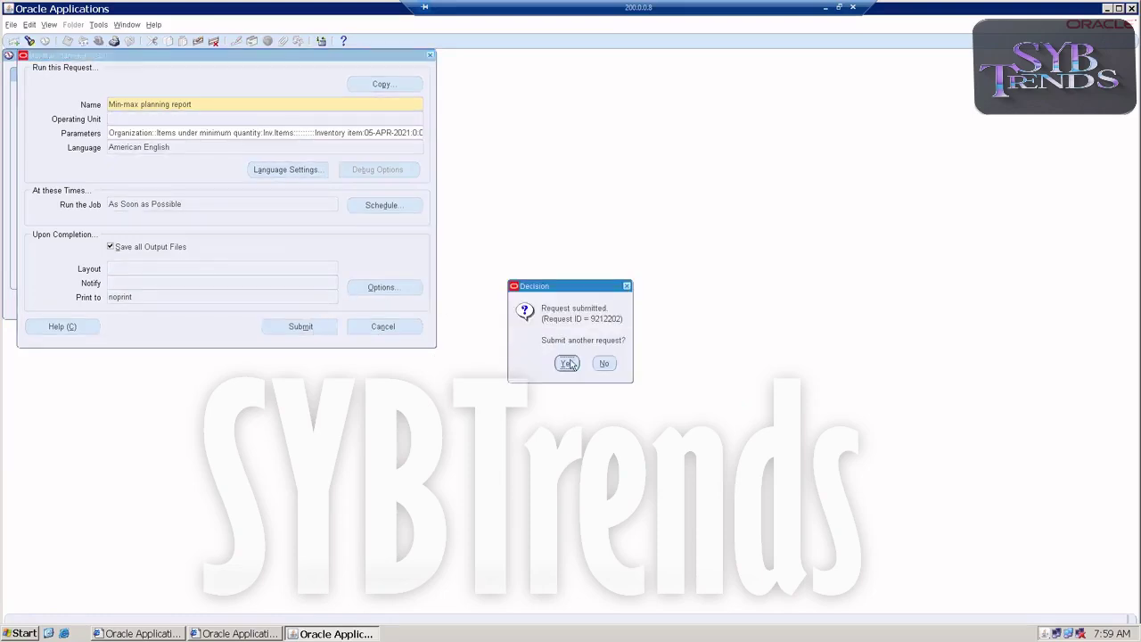
pyautogui.click(604, 362)
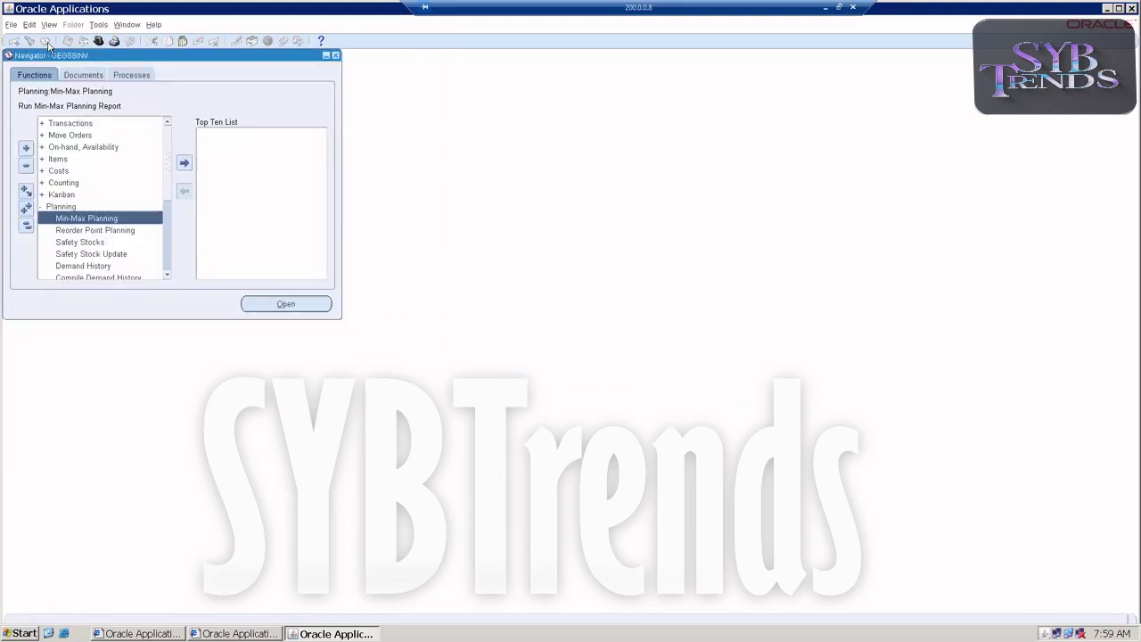
# - List all of your own requests and refresh the data to check the Min-max planning report
pyautogui.click(49, 25)
pyautogui.click(58, 175)
pyautogui.click(356, 308)
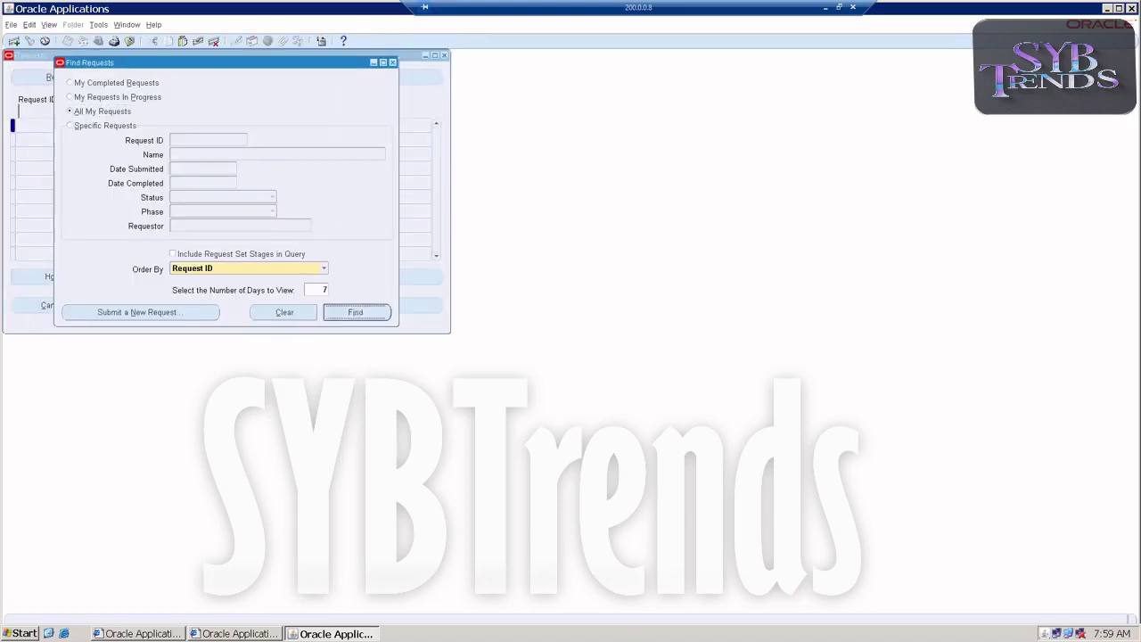
pyautogui.click(96, 84)
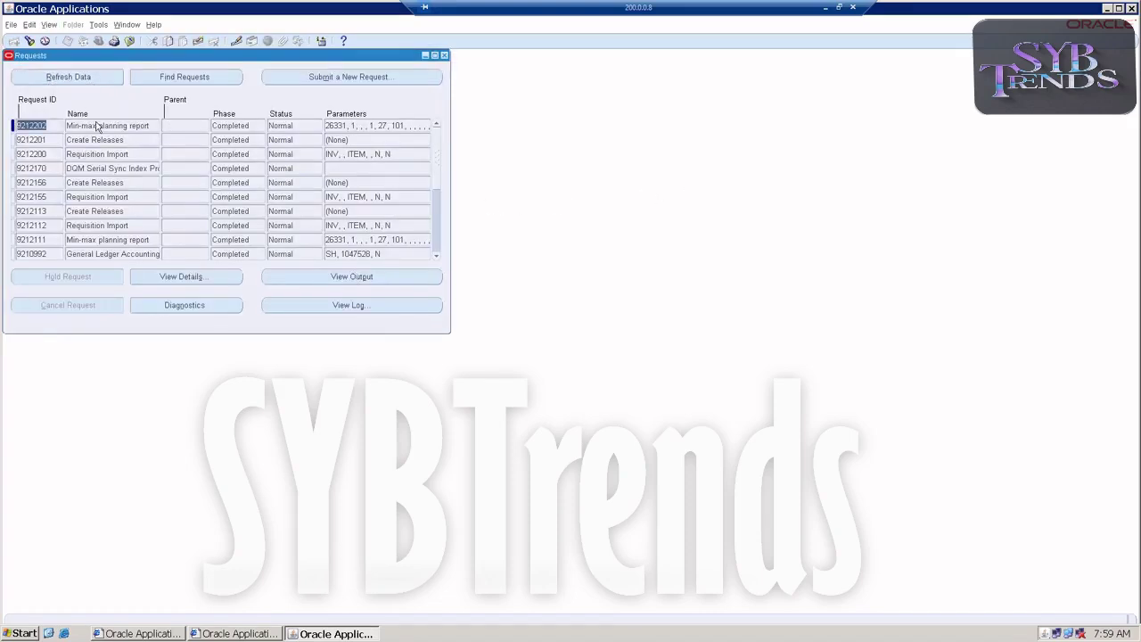
# - View the latest Min-max planning report's output down to its item line, and close the report and the request list
pyautogui.click(99, 126)
pyautogui.click(352, 276)
pyautogui.scroll(-10, 896, 462)
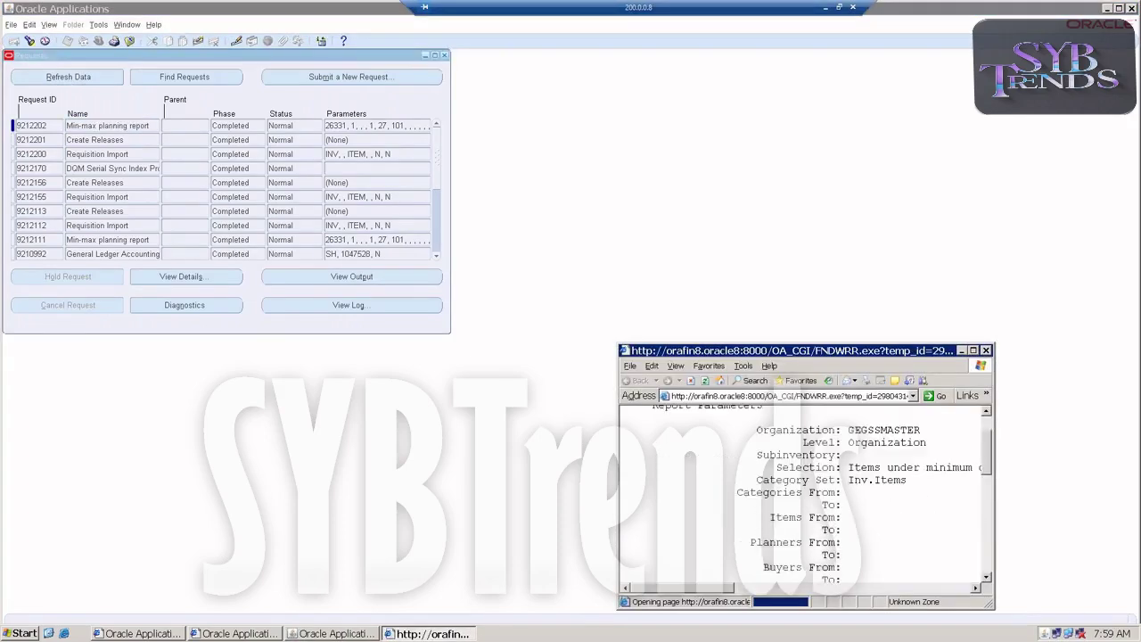
pyautogui.scroll(-2, 896, 463)
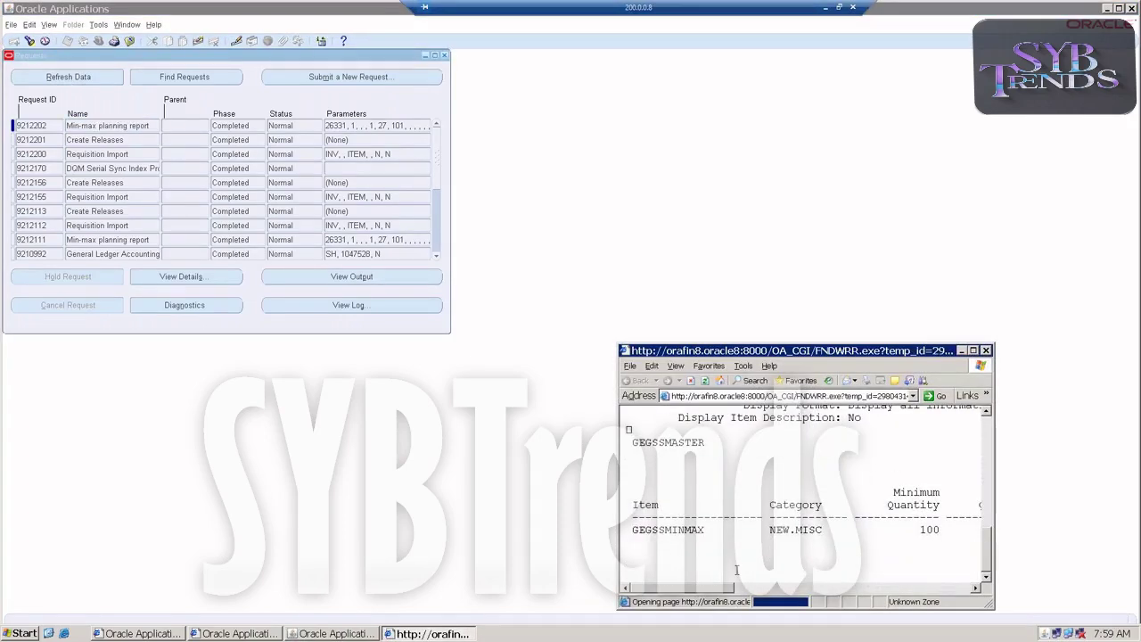
pyautogui.moveTo(695, 588); pyautogui.dragTo(638, 596)
pyautogui.click(985, 350)
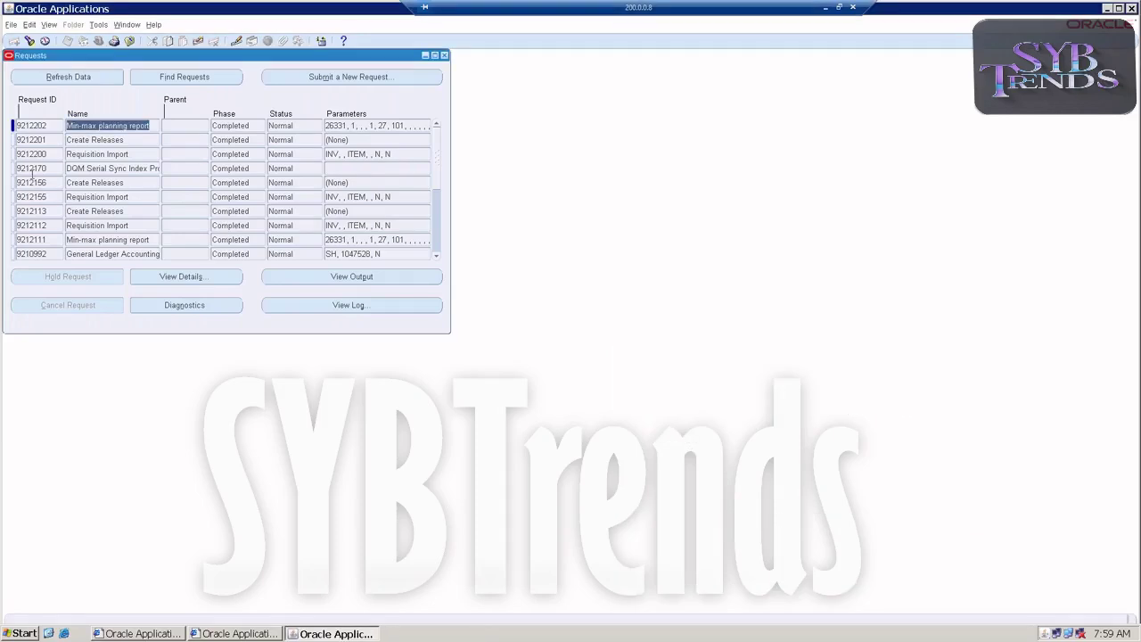
pyautogui.click(444, 55)
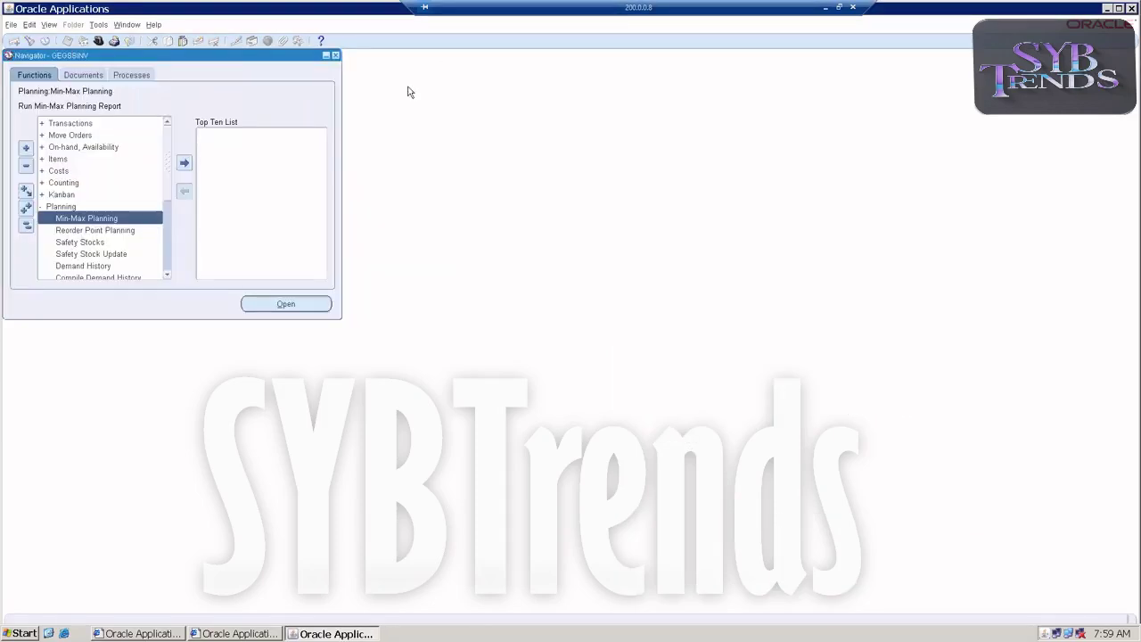
# - Collapse the Planning functions and switch to the GEGSSPO purchasing responsibility
pyautogui.click(44, 211)
pyautogui.click(44, 212)
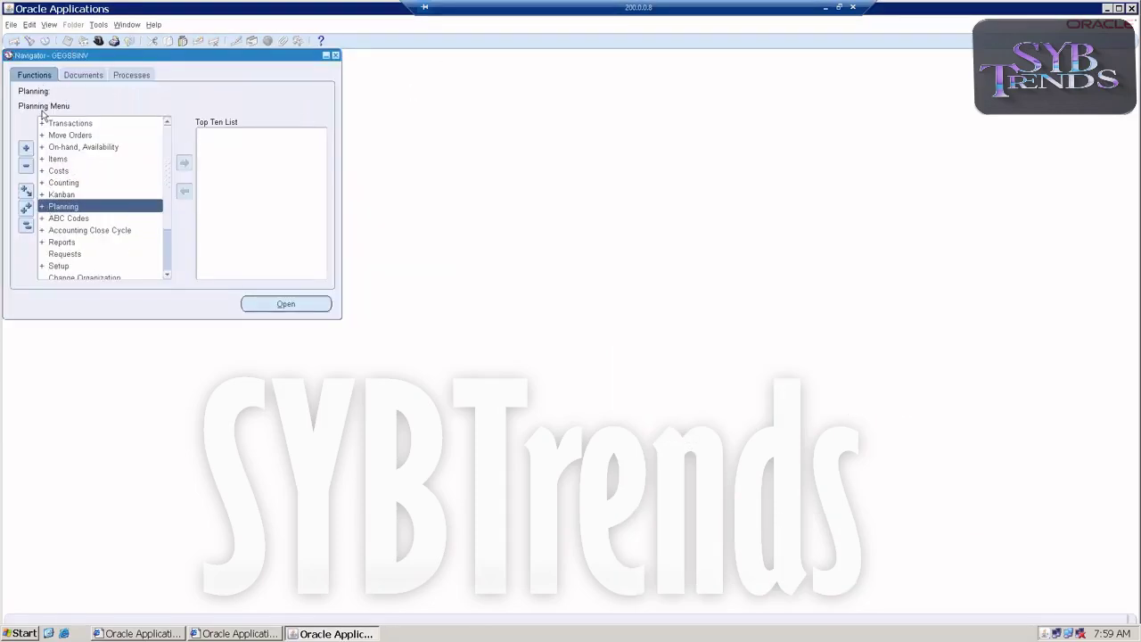
pyautogui.click(13, 25)
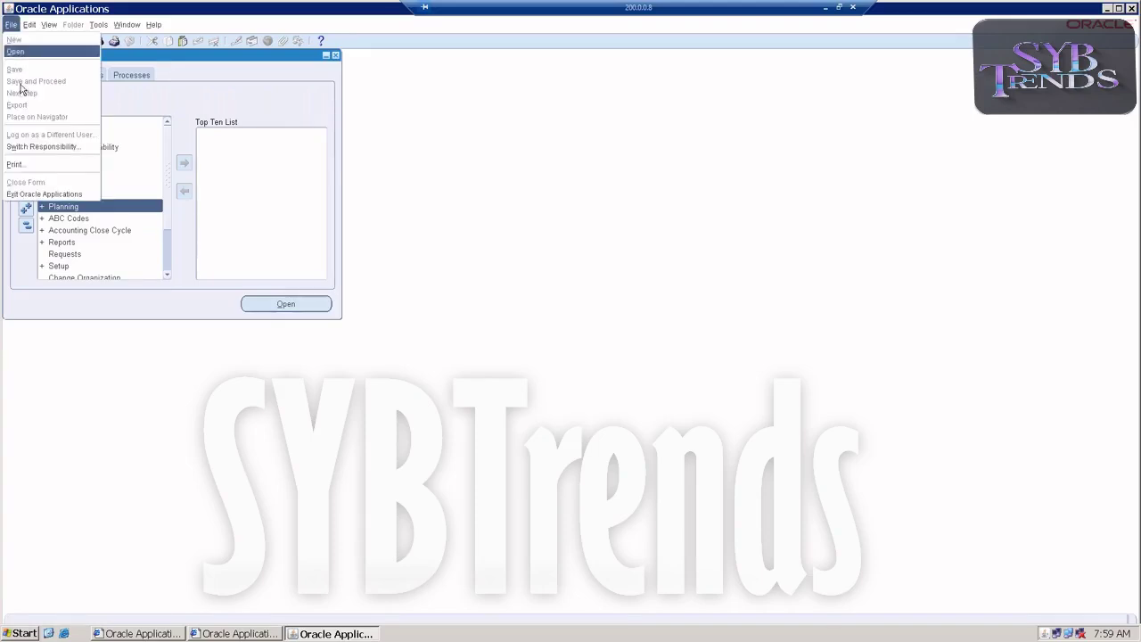
pyautogui.click(54, 145)
pyautogui.click(209, 252)
pyautogui.doubleClick(209, 262)
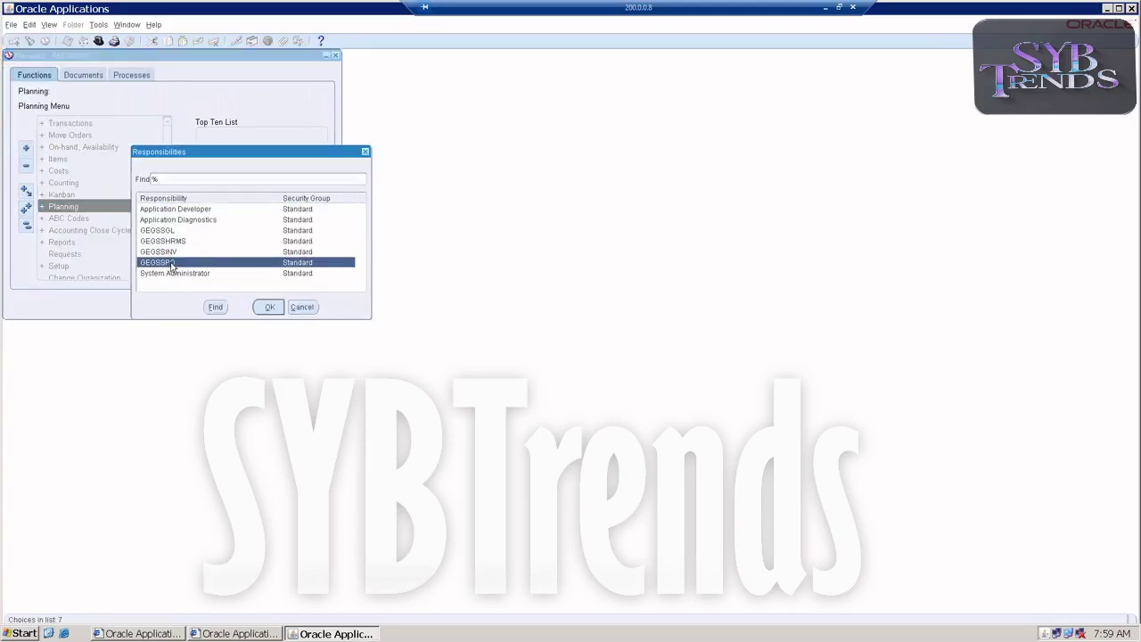
# - Start a new single request from the requests finder and choose the Requisition Import program
pyautogui.click(49, 25)
pyautogui.click(72, 175)
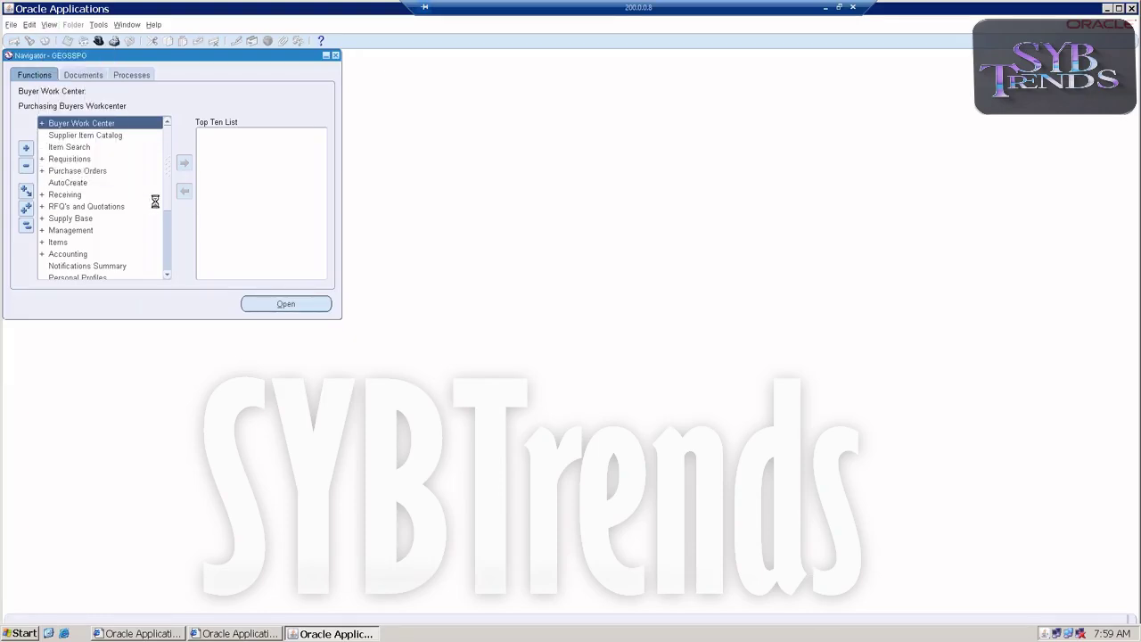
pyautogui.click(178, 311)
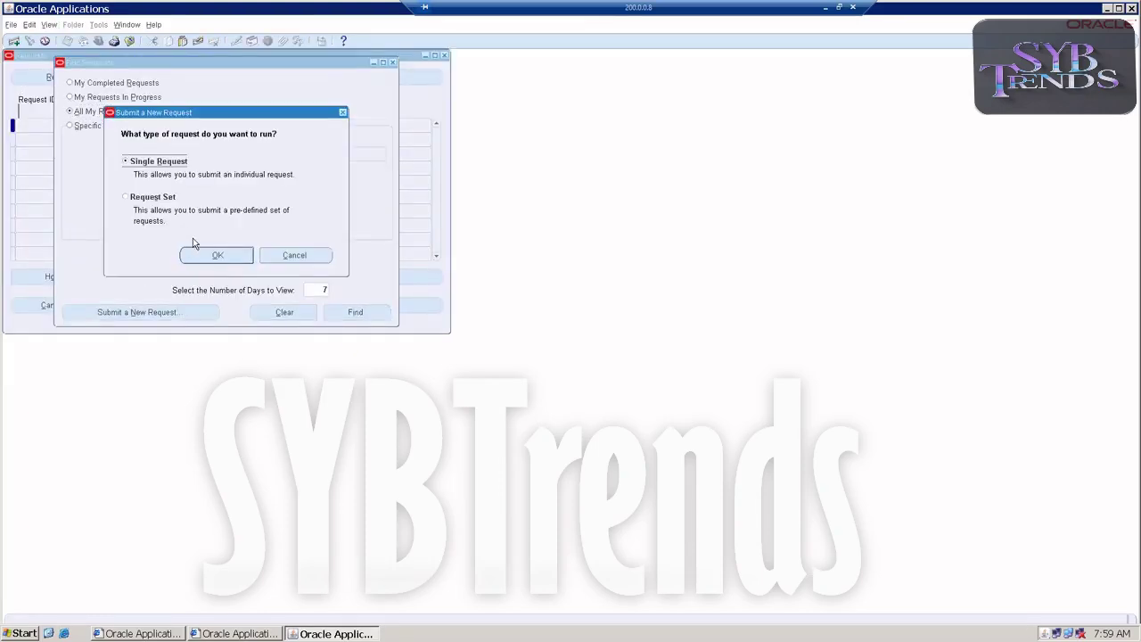
pyautogui.click(217, 255)
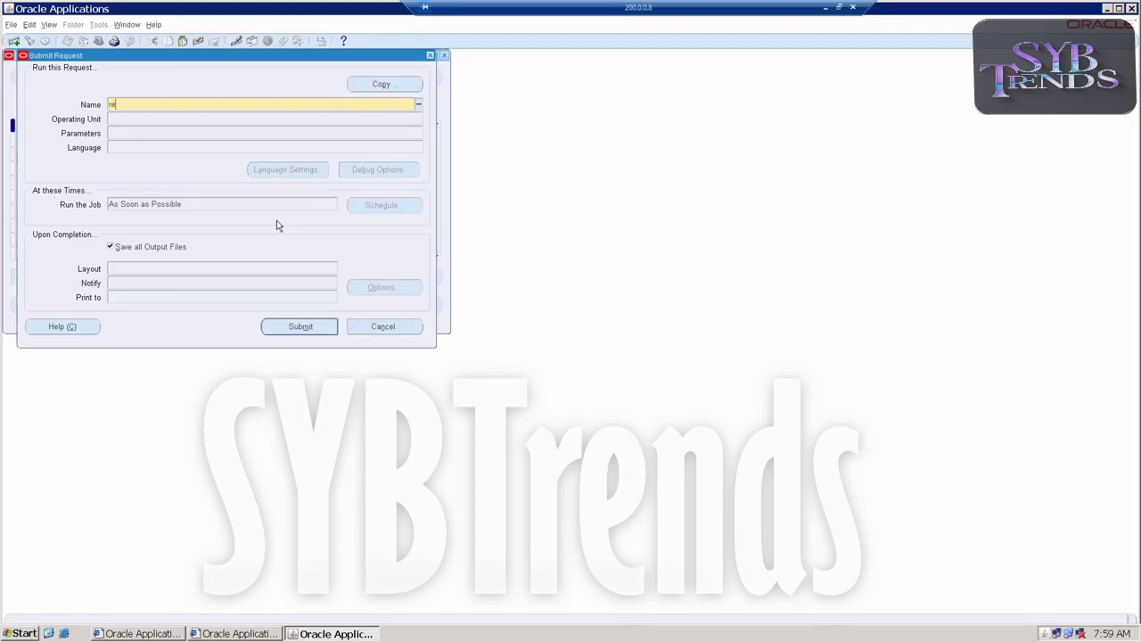
pyautogui.press('Tab')
pyautogui.click(133, 208)
pyautogui.doubleClick(134, 208)
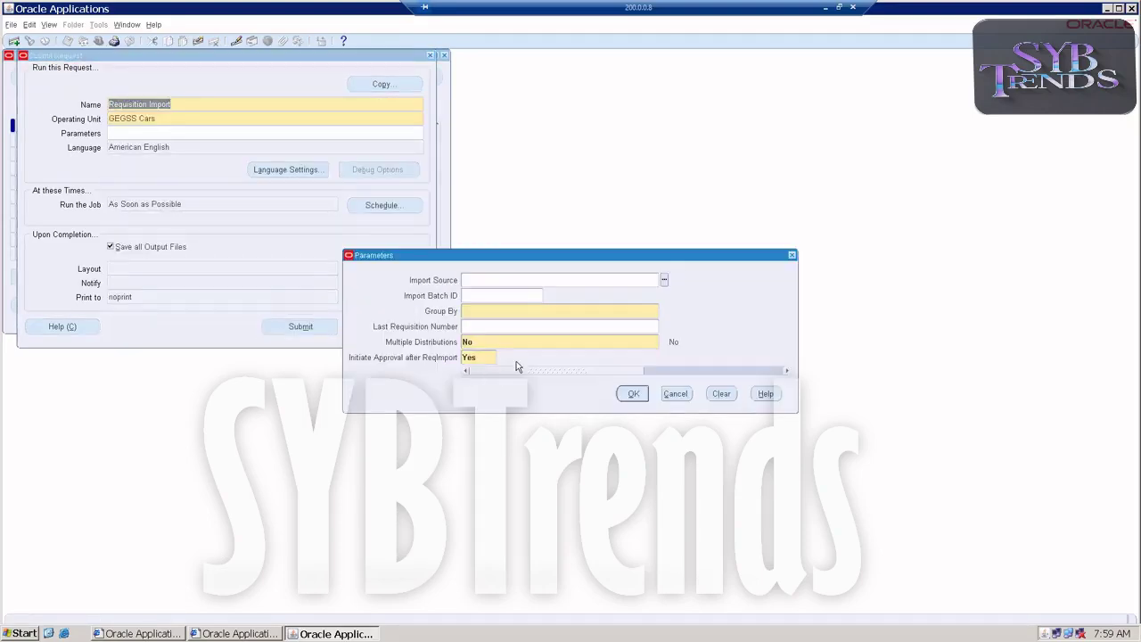
# - Set the Requisition Import parameters to import source INV and grouping by Item
pyautogui.write('INV')
pyautogui.press('Tab')
pyautogui.click(635, 314)
pyautogui.click(663, 310)
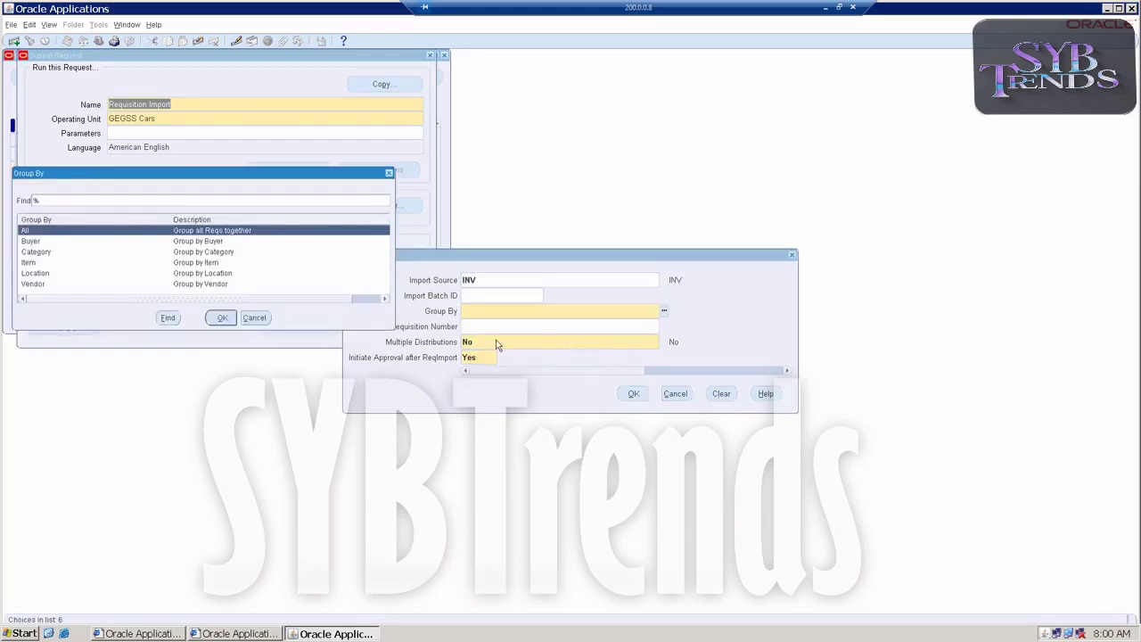
pyautogui.doubleClick(52, 263)
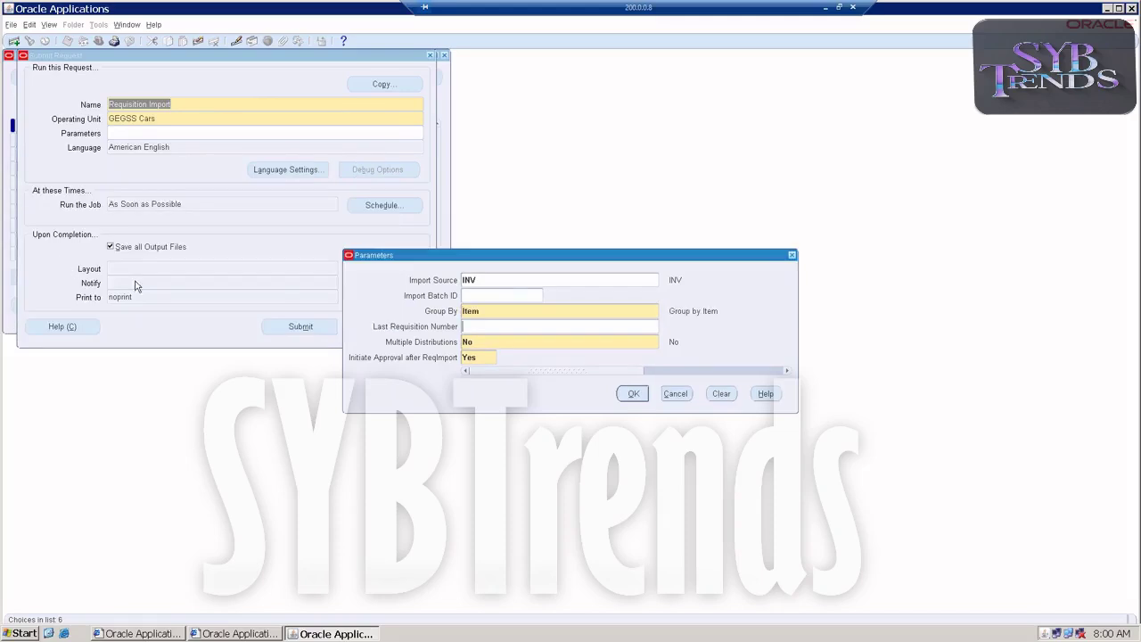
# - Set Initiate Approval after ReqImport and Multiple Distributions to Yes, and submit the Requisition Import request
pyautogui.click(492, 357)
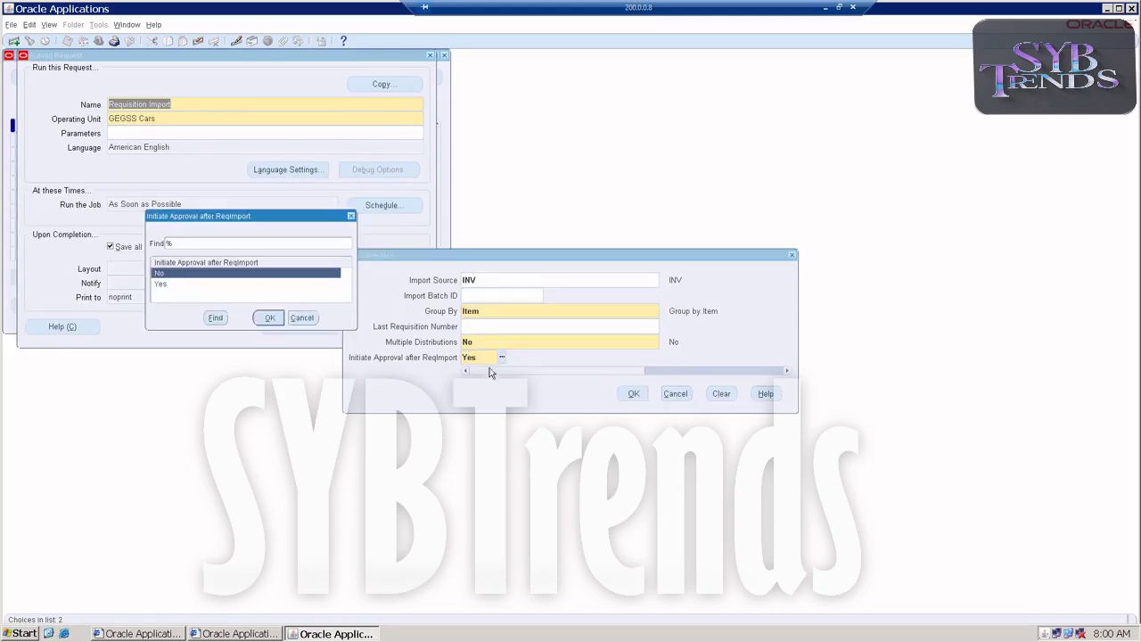
pyautogui.click(160, 283)
pyautogui.click(282, 320)
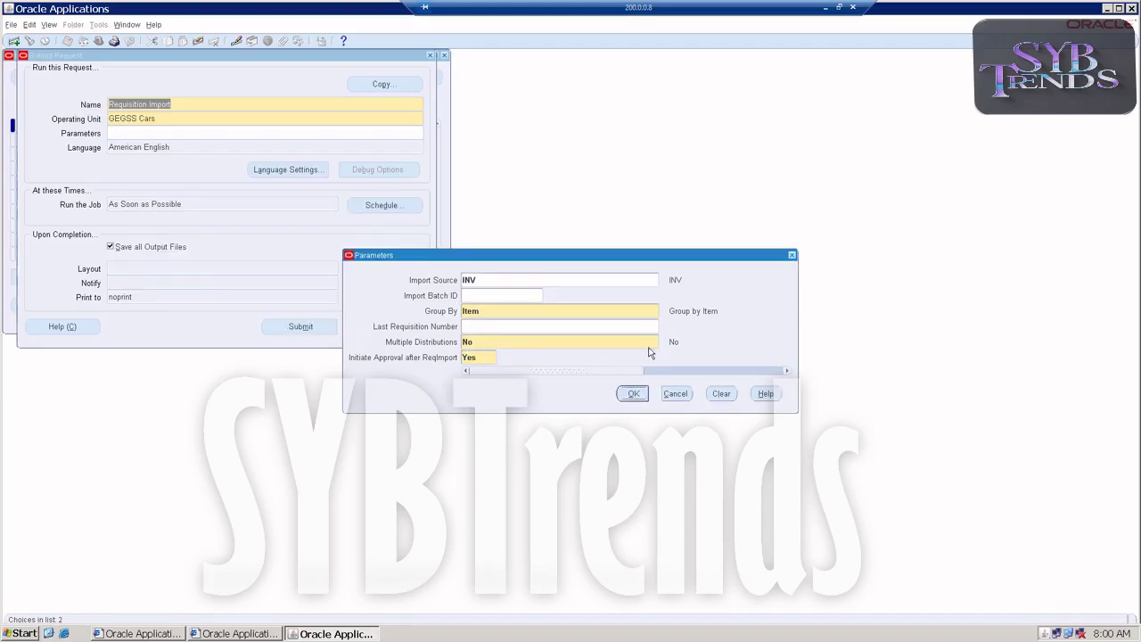
pyautogui.click(655, 341)
pyautogui.click(663, 341)
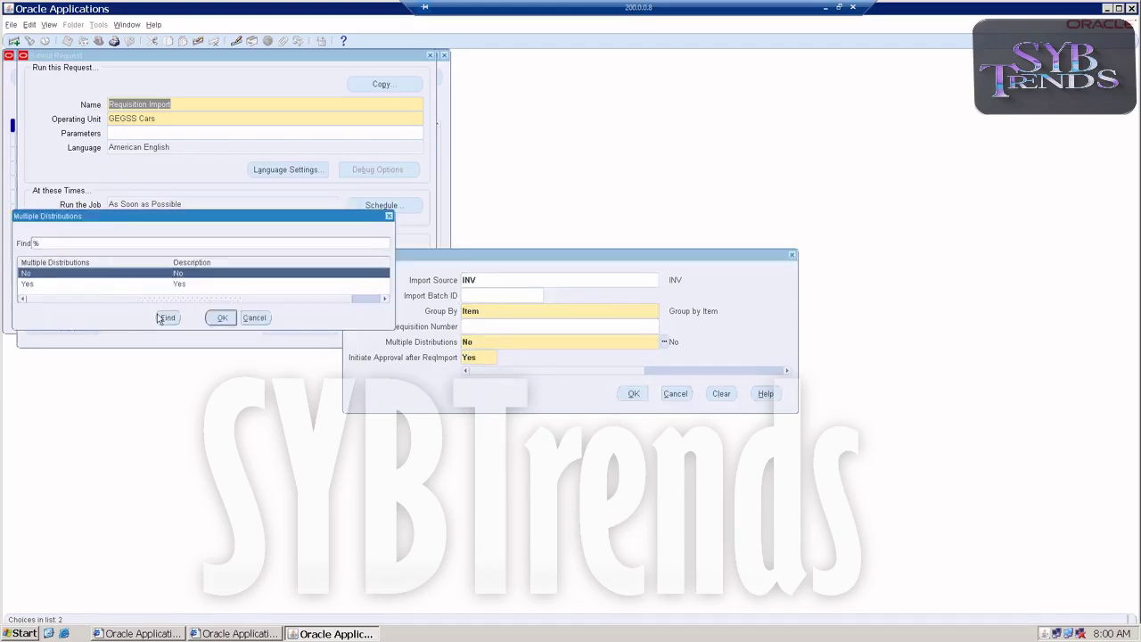
pyautogui.doubleClick(52, 274)
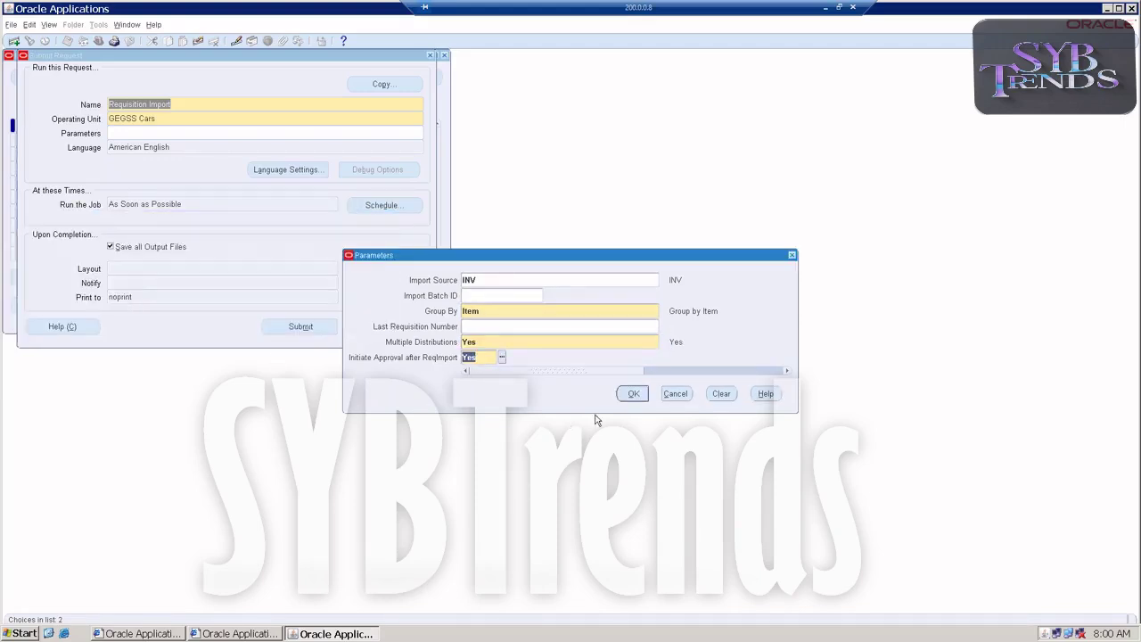
pyautogui.click(638, 395)
pyautogui.click(301, 326)
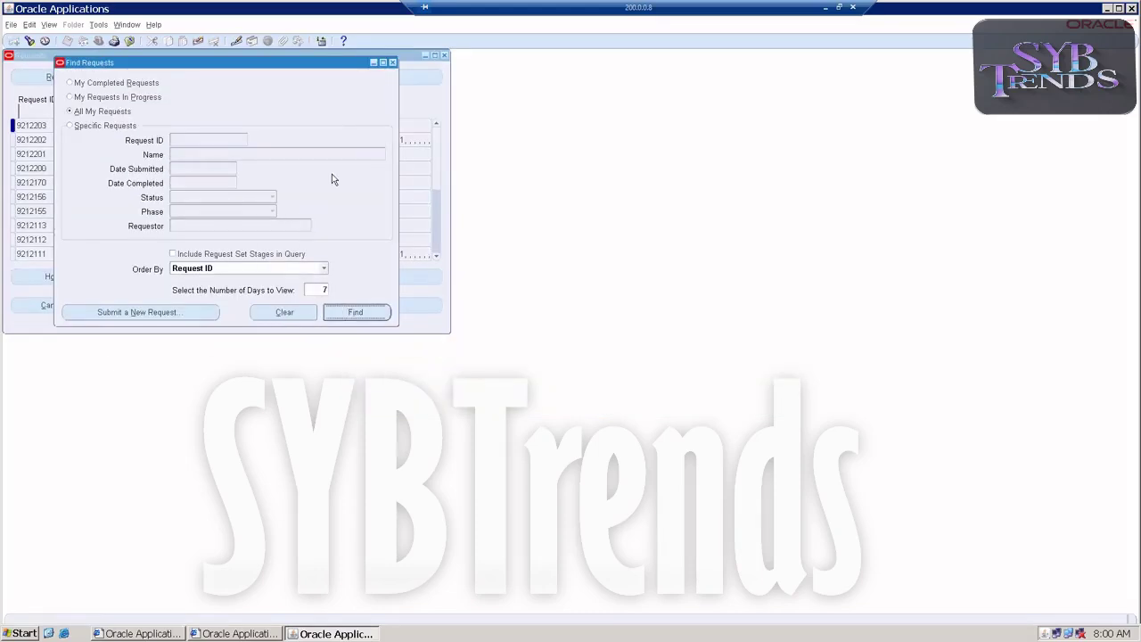
# - Dismiss the requests finder, refresh the request list to check the Requisition Import request, and close the list
pyautogui.click(392, 63)
pyautogui.click(90, 83)
pyautogui.click(90, 83)
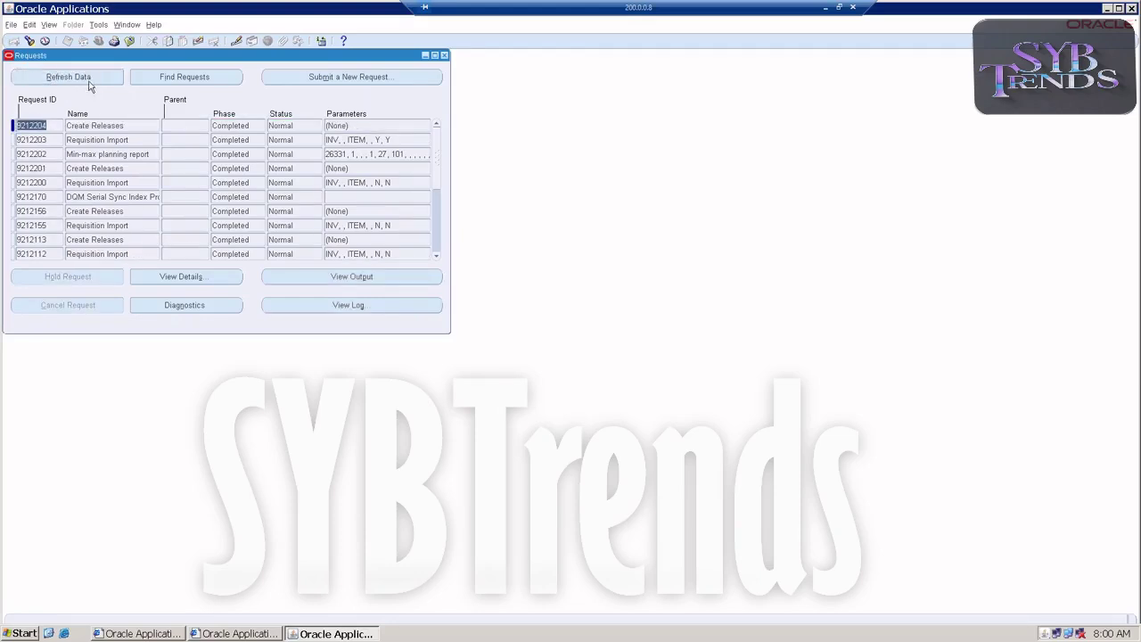
pyautogui.click(114, 139)
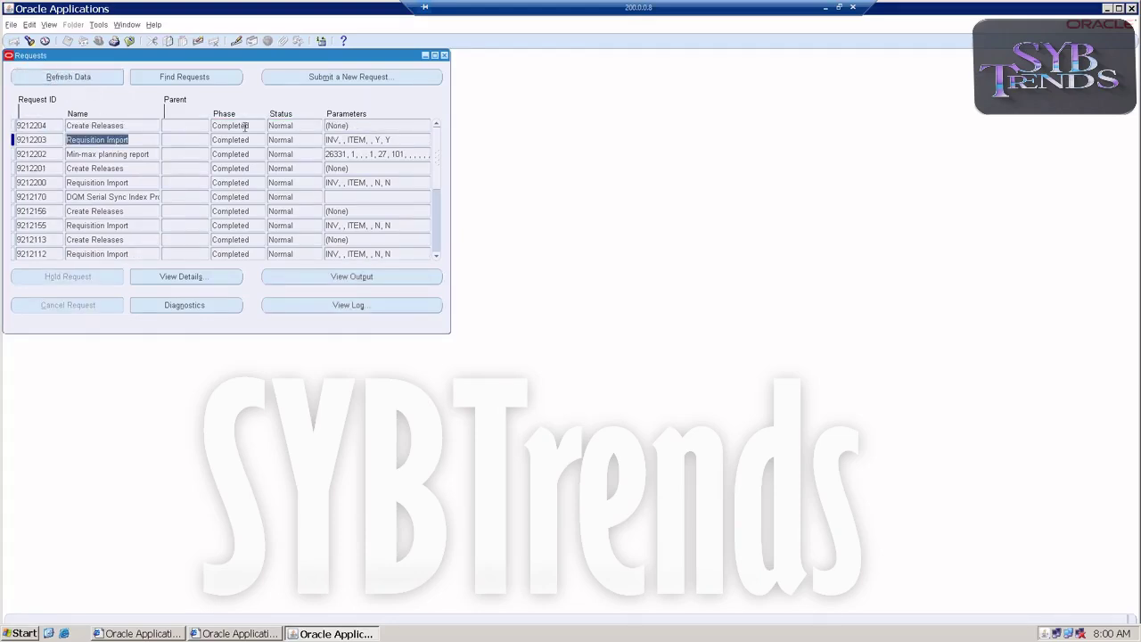
pyautogui.click(444, 56)
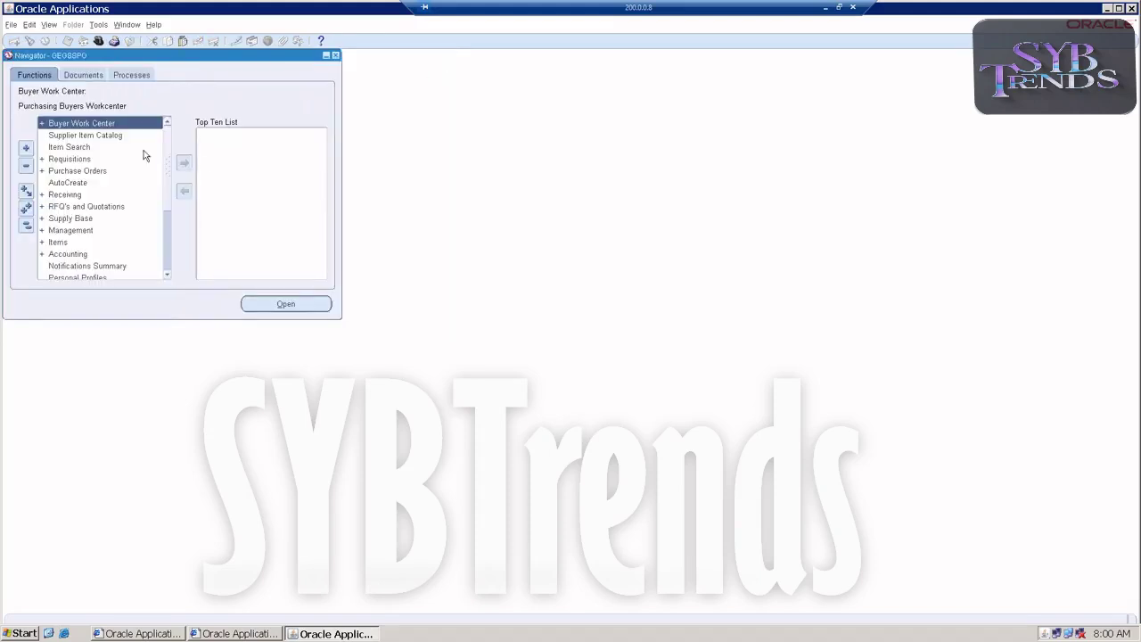
# - Start another single request from the requests finder and choose the Requisition Import program
pyautogui.click(49, 25)
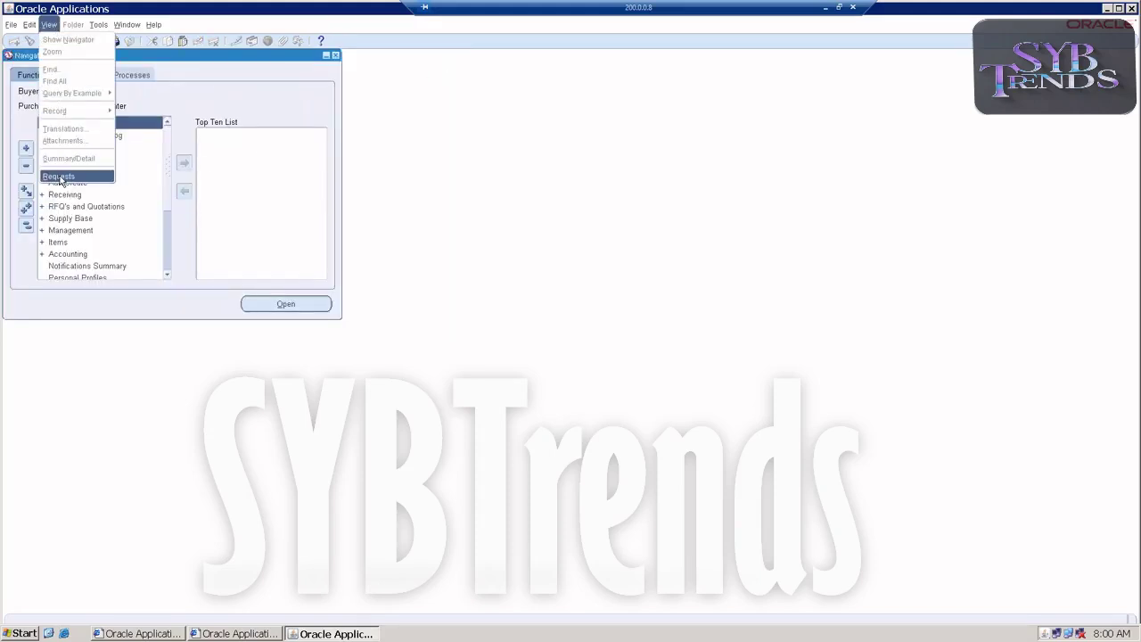
pyautogui.click(61, 178)
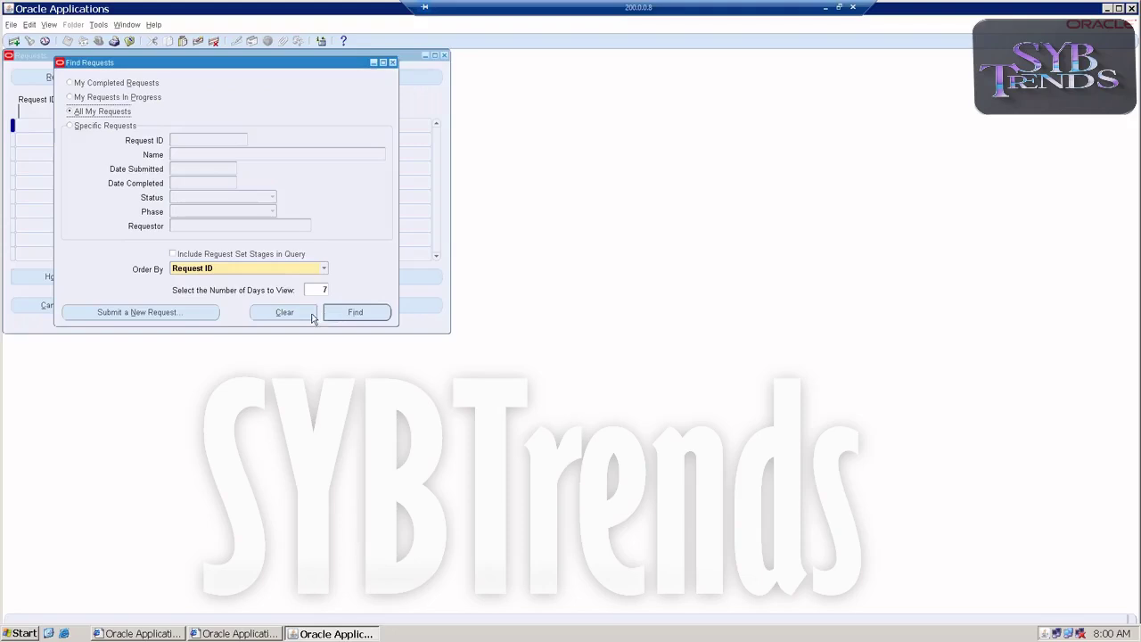
pyautogui.click(189, 314)
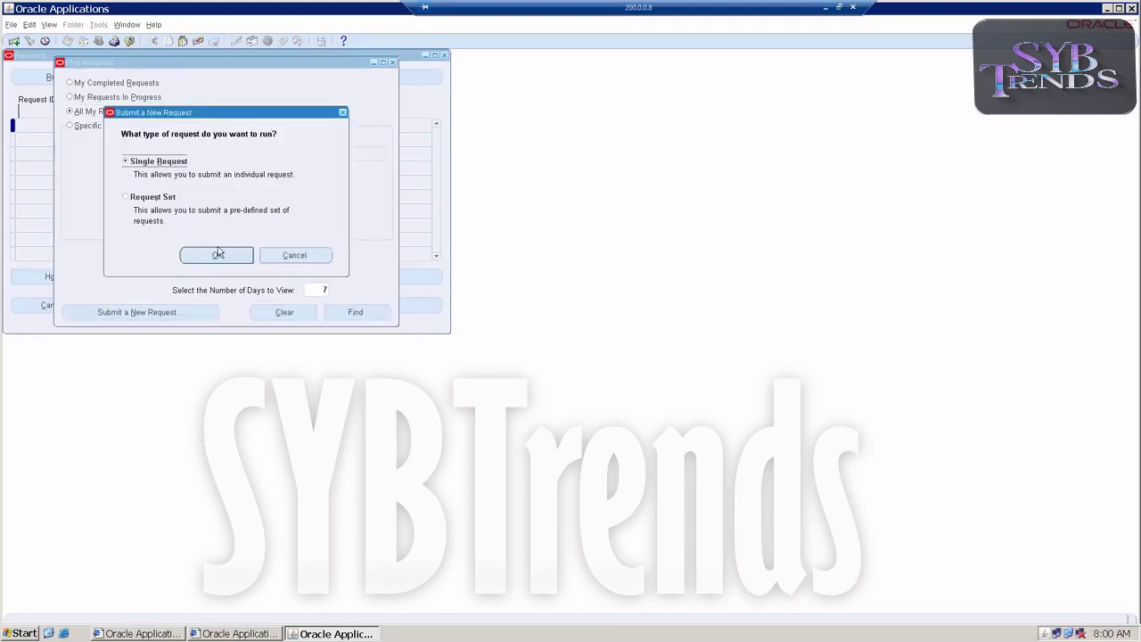
pyautogui.click(218, 255)
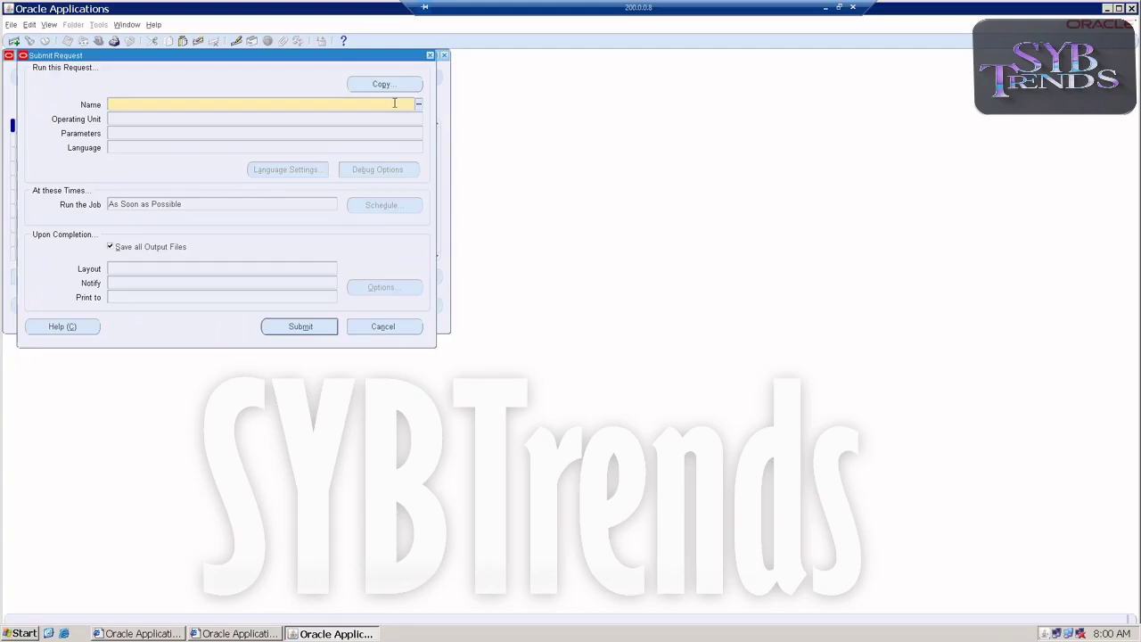
pyautogui.press('Tab')
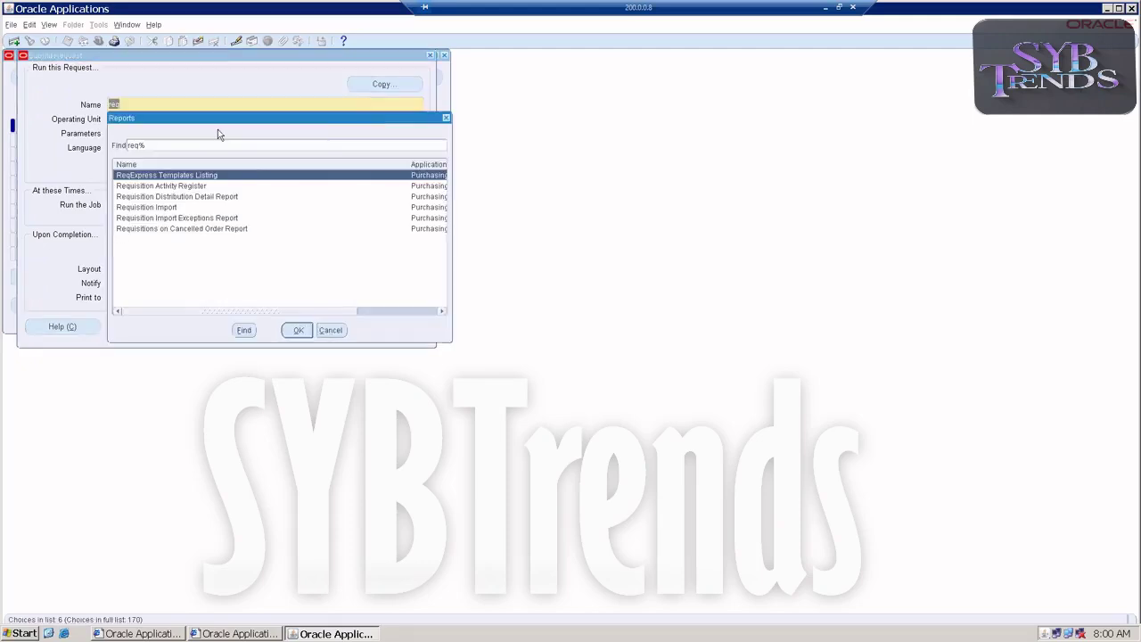
pyautogui.click(175, 207)
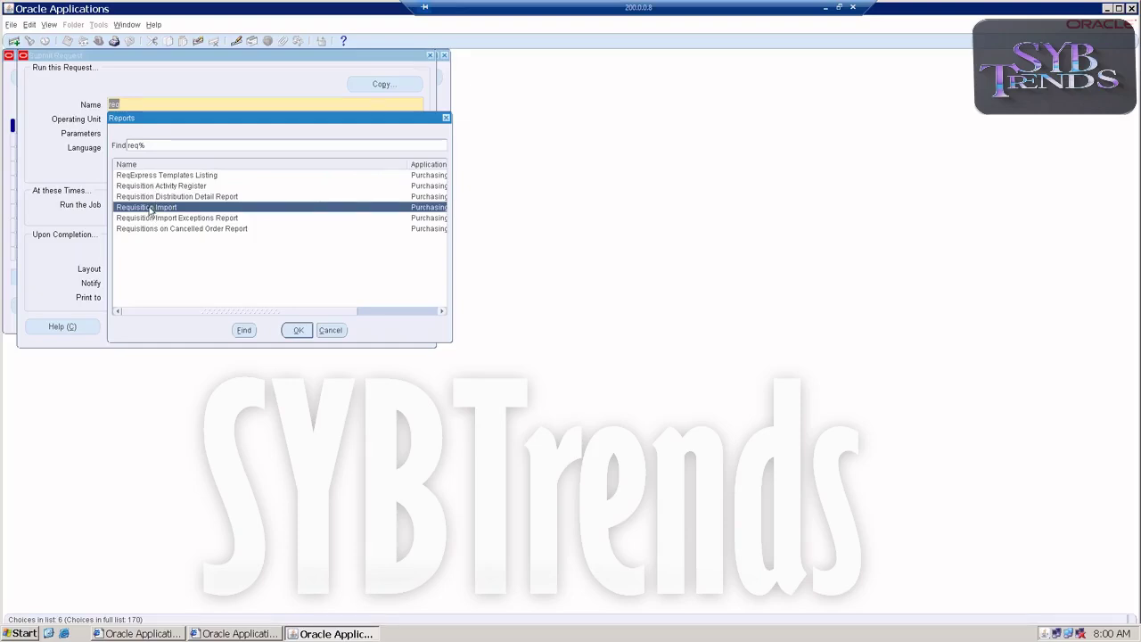
pyautogui.doubleClick(149, 209)
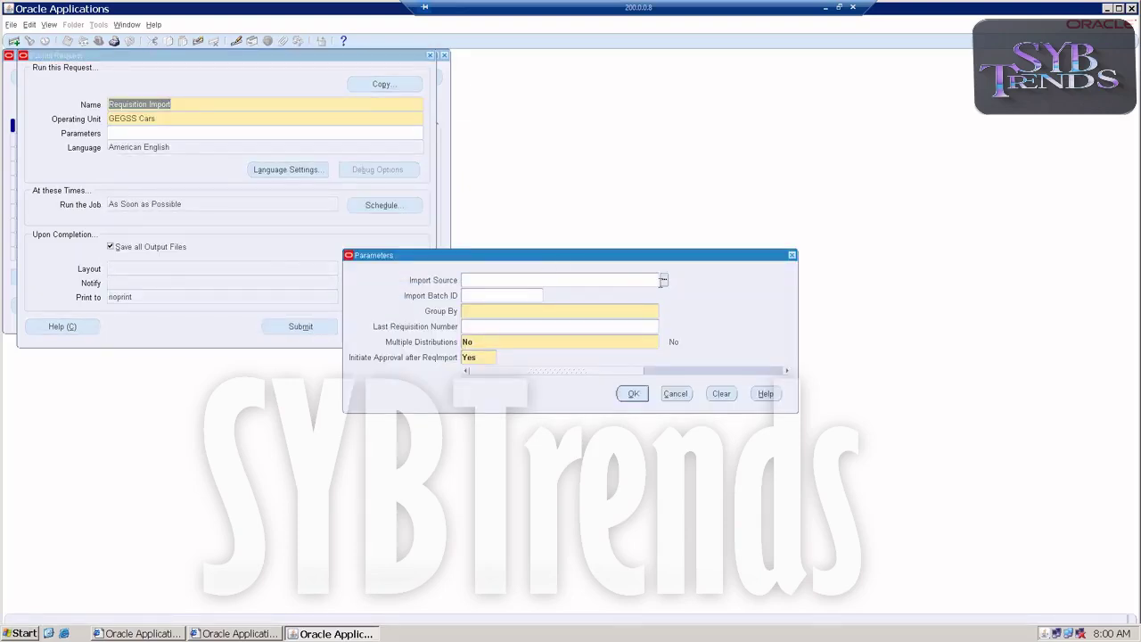
# - Enter INV as the import source and group the imported requisitions by Item
pyautogui.write('INV')
pyautogui.press('Tab')
pyautogui.click(600, 311)
pyautogui.click(663, 311)
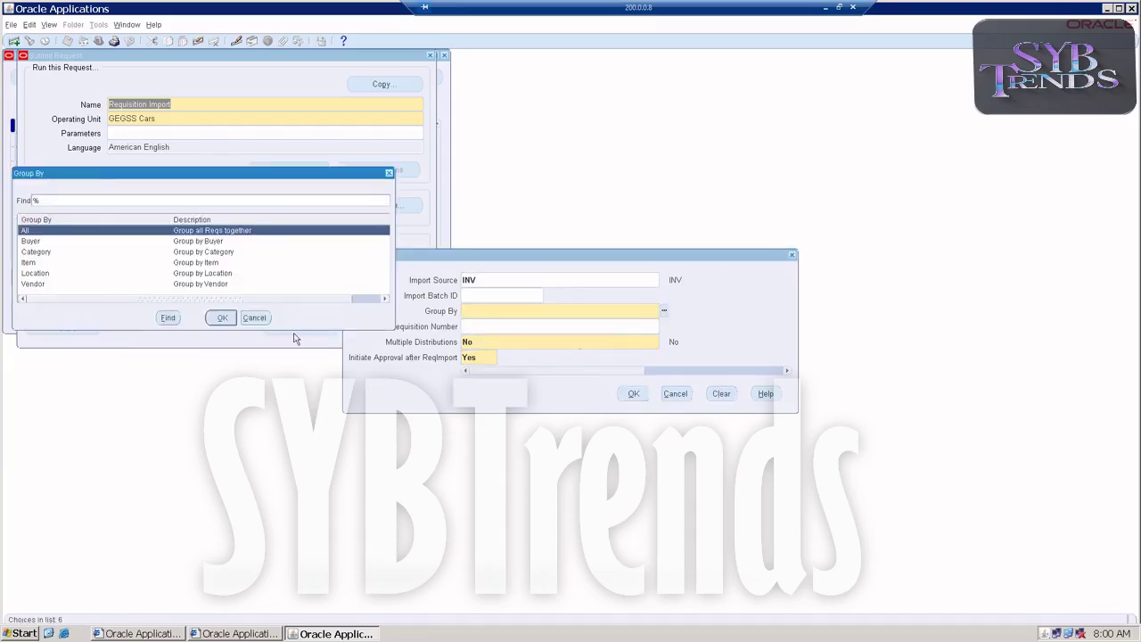
pyautogui.click(26, 264)
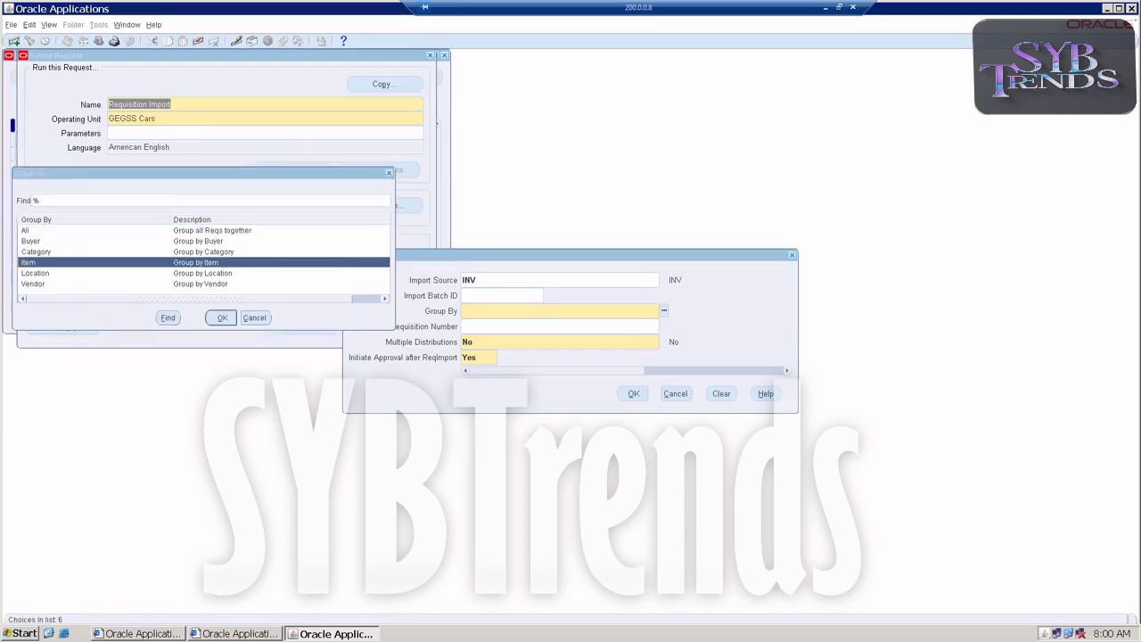
pyautogui.doubleClick(37, 261)
# - Choose Yes for Initiate Approval after ReqImport and submit the Requisition Import request
pyautogui.click(489, 358)
pyautogui.click(500, 356)
pyautogui.click(165, 285)
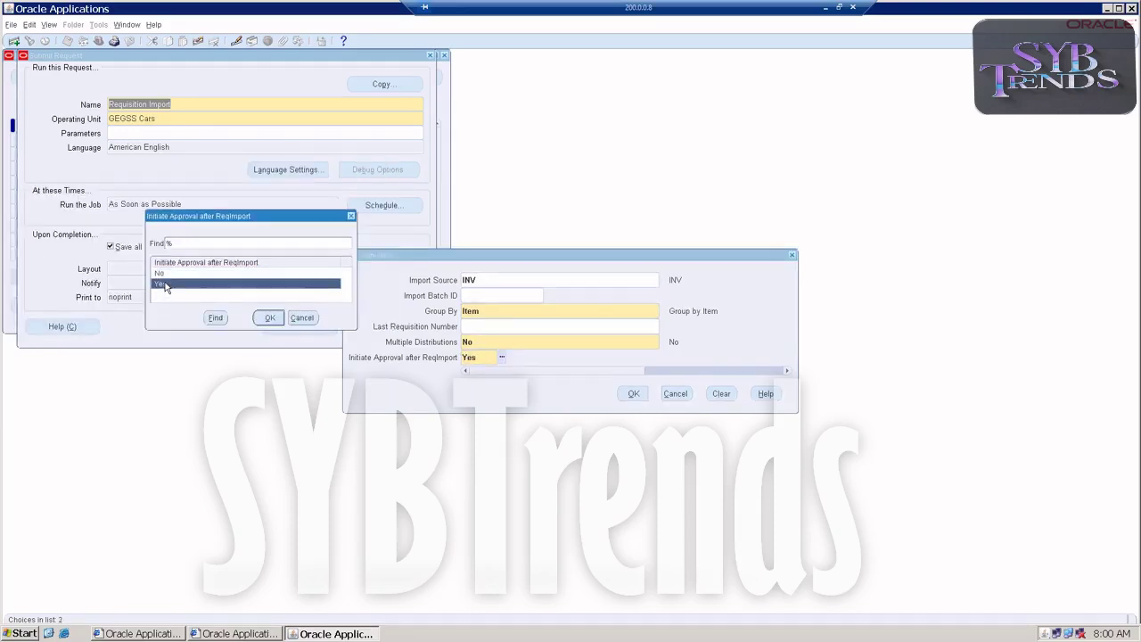
pyautogui.doubleClick(165, 285)
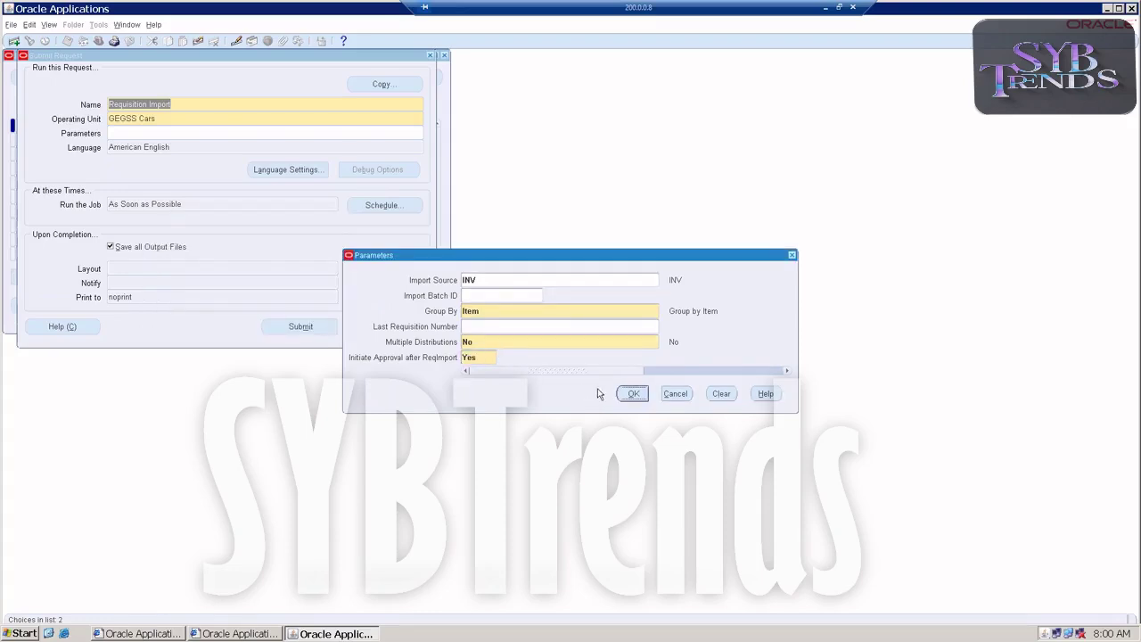
pyautogui.click(632, 394)
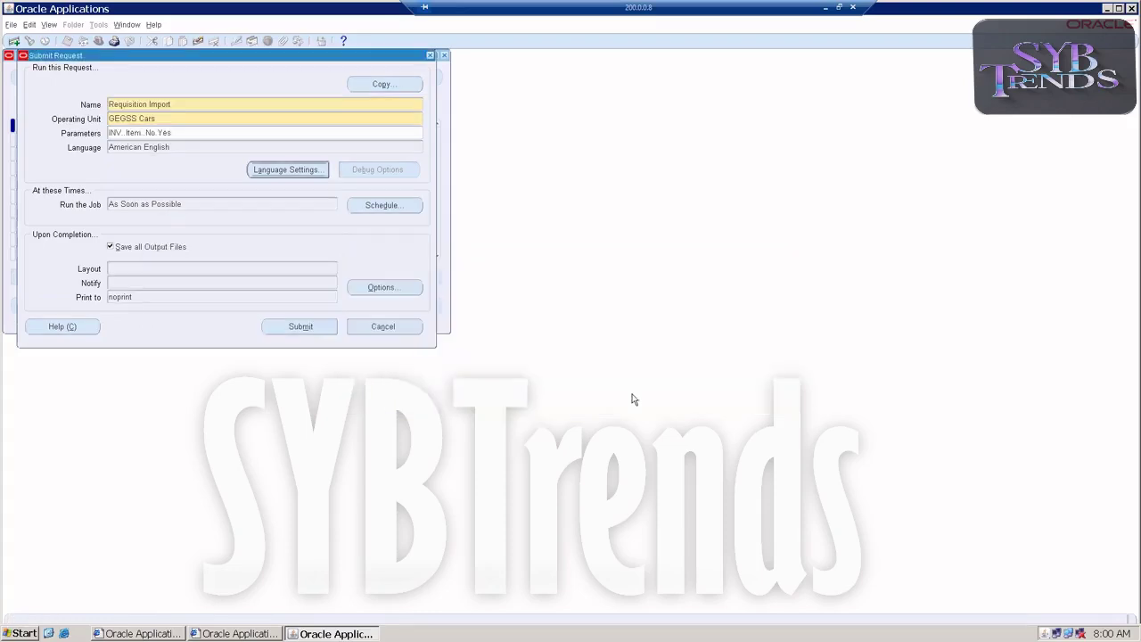
pyautogui.click(300, 327)
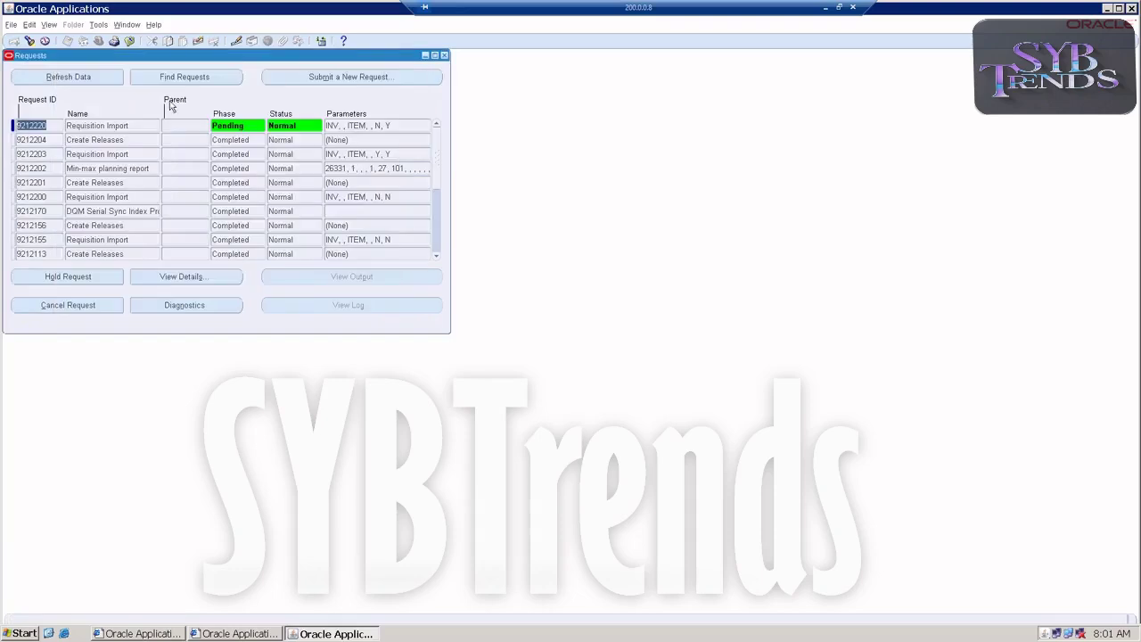
# - Refresh the request list repeatedly until the new Requisition Import request completes
pyautogui.click(63, 78)
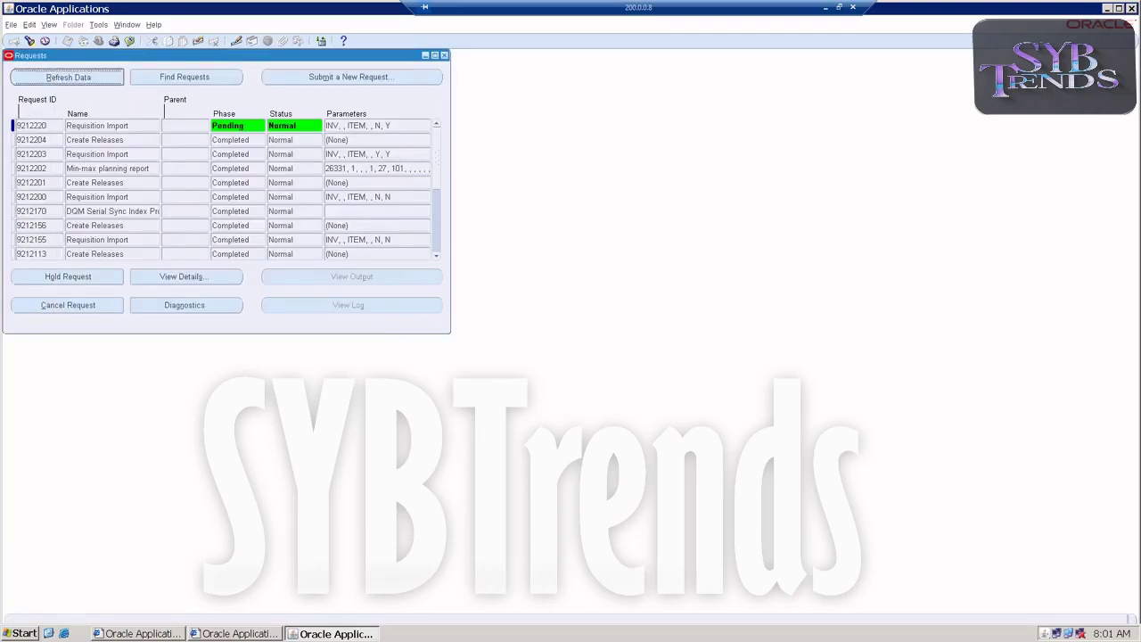
pyautogui.click(62, 77)
pyautogui.click(63, 78)
pyautogui.click(63, 78)
pyautogui.click(71, 79)
pyautogui.click(73, 78)
pyautogui.click(74, 78)
pyautogui.click(74, 78)
pyautogui.click(74, 79)
pyautogui.click(74, 79)
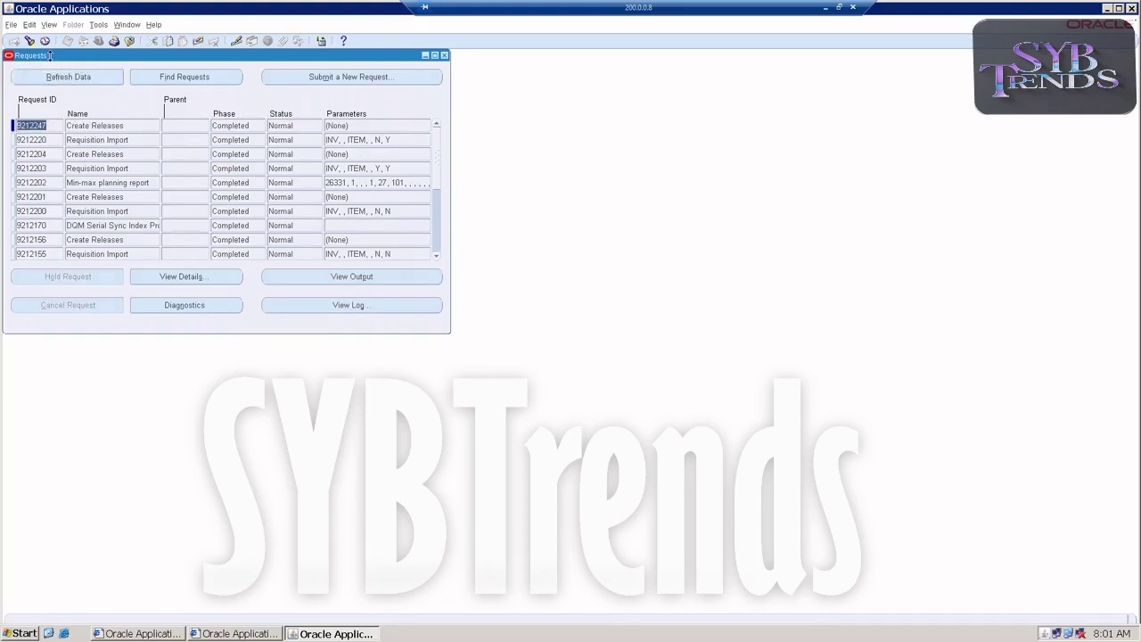
# - Start a new single request and choose the Requisition Import Exceptions Report
pyautogui.click(49, 24)
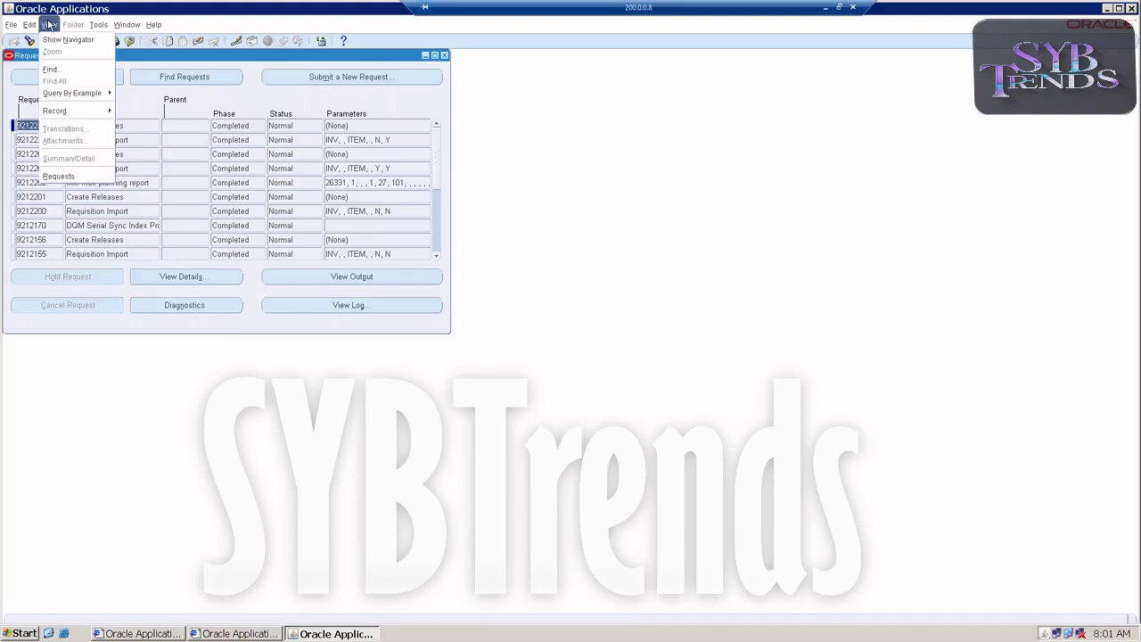
pyautogui.click(59, 175)
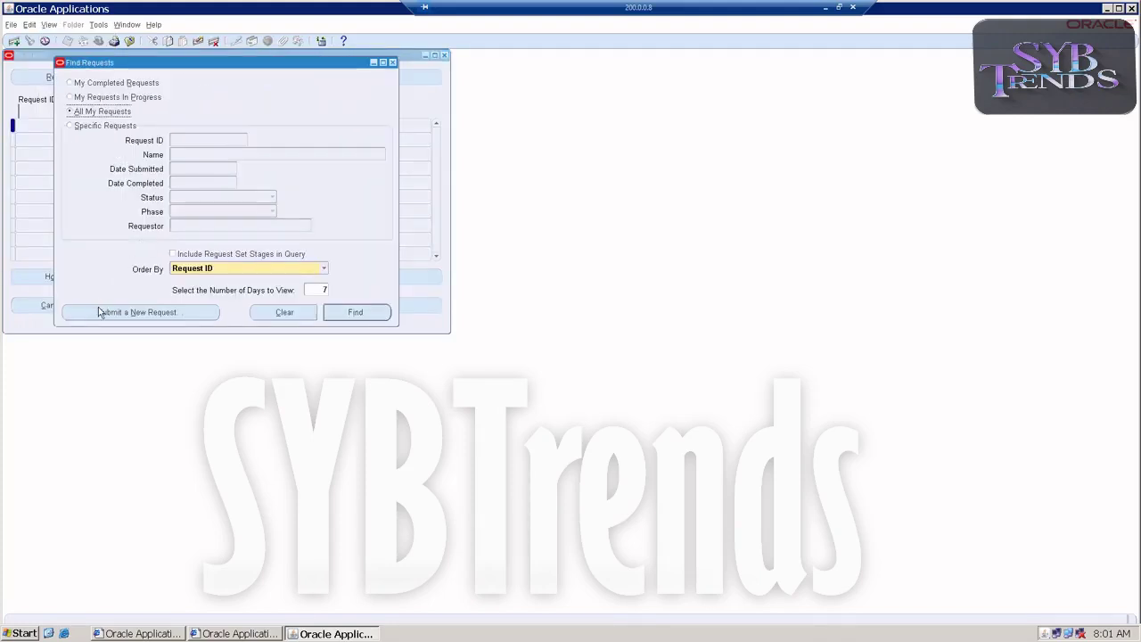
pyautogui.click(100, 312)
pyautogui.click(219, 257)
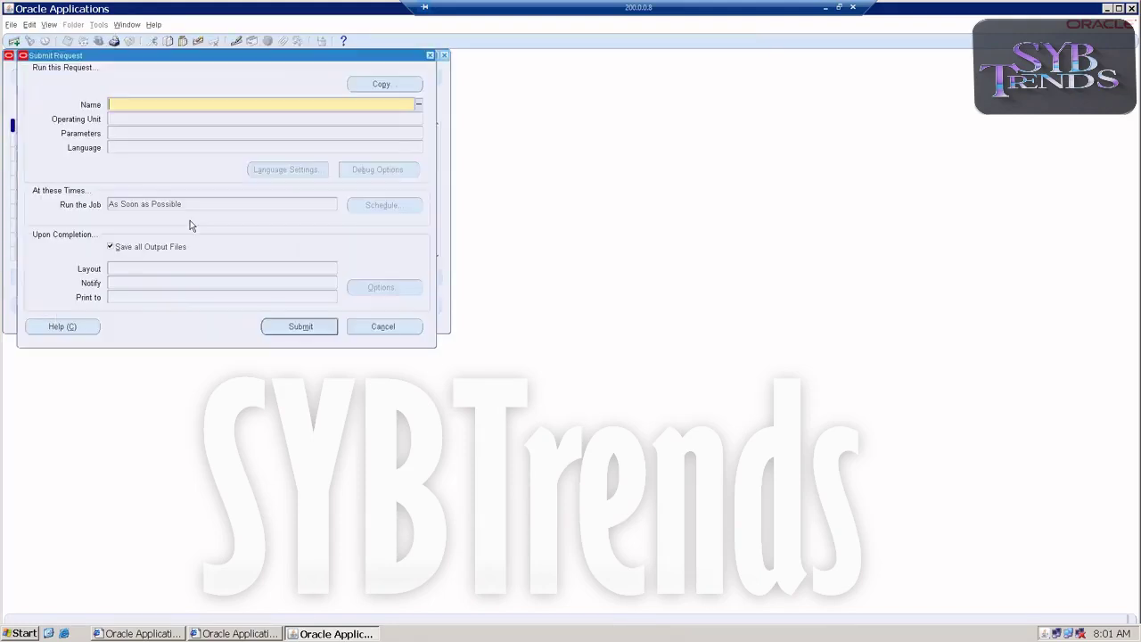
pyautogui.write('req')
pyautogui.press('Tab')
pyautogui.click(190, 219)
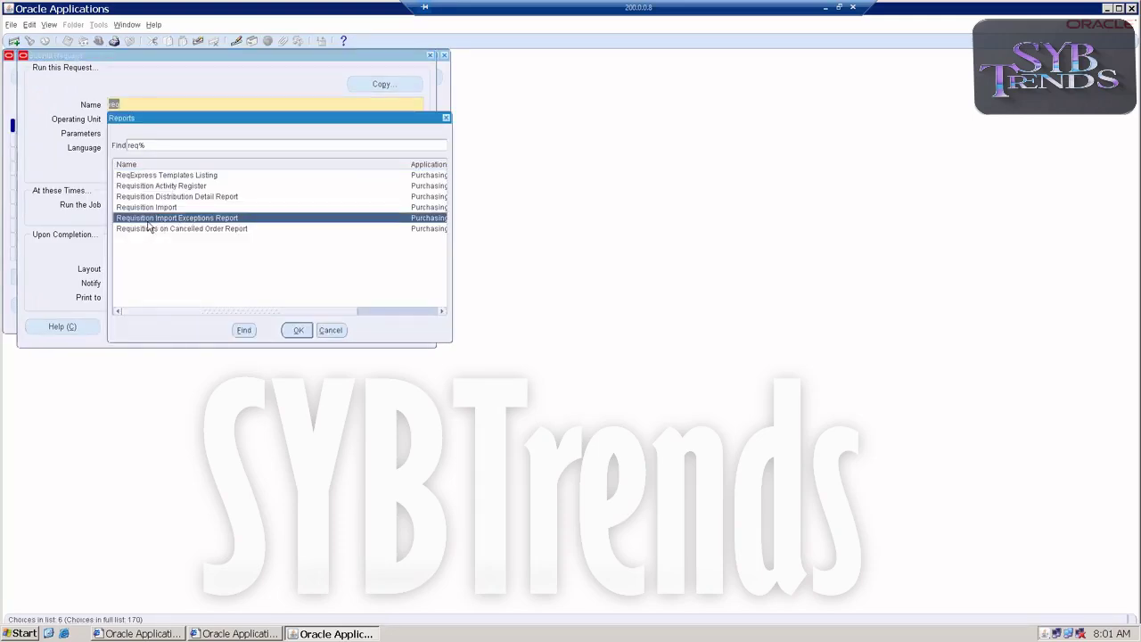
pyautogui.click(297, 329)
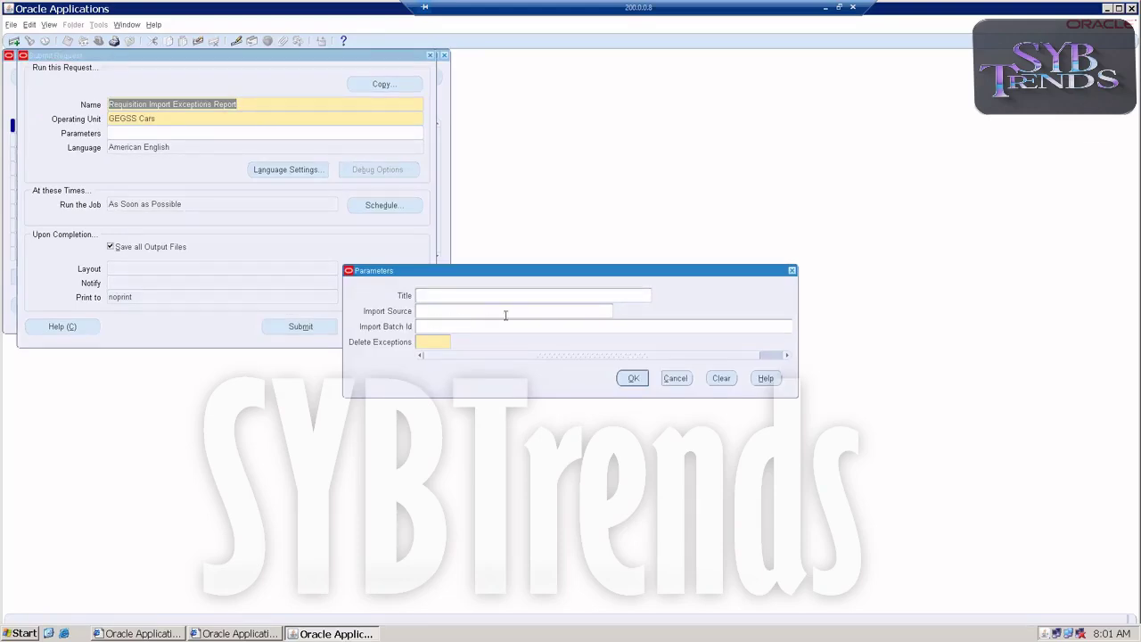
# - Set the exceptions report's import source to INV and Delete Exceptions to Yes, and submit the request
pyautogui.click(609, 310)
pyautogui.write('INV')
pyautogui.press('Tab')
pyautogui.click(441, 344)
pyautogui.click(456, 343)
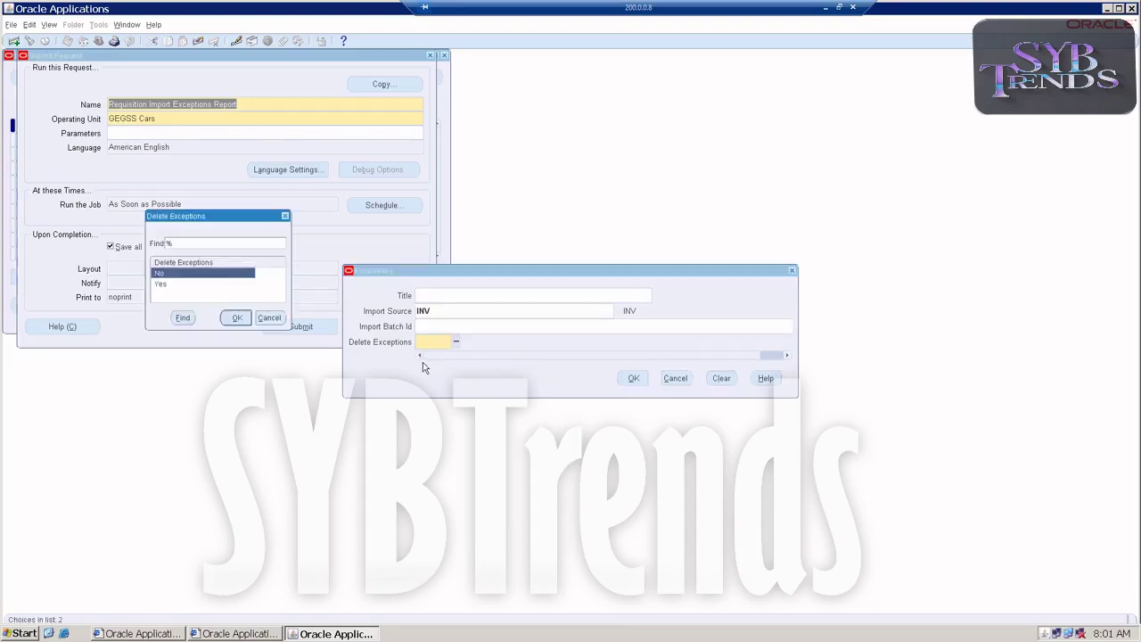
pyautogui.doubleClick(182, 284)
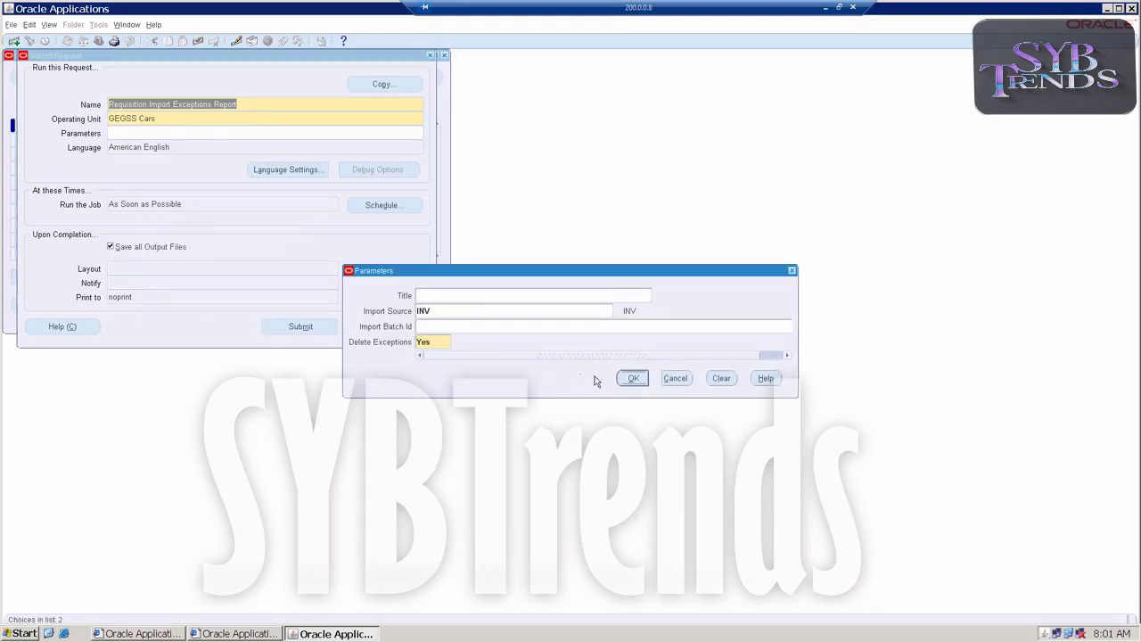
pyautogui.click(632, 378)
pyautogui.click(303, 326)
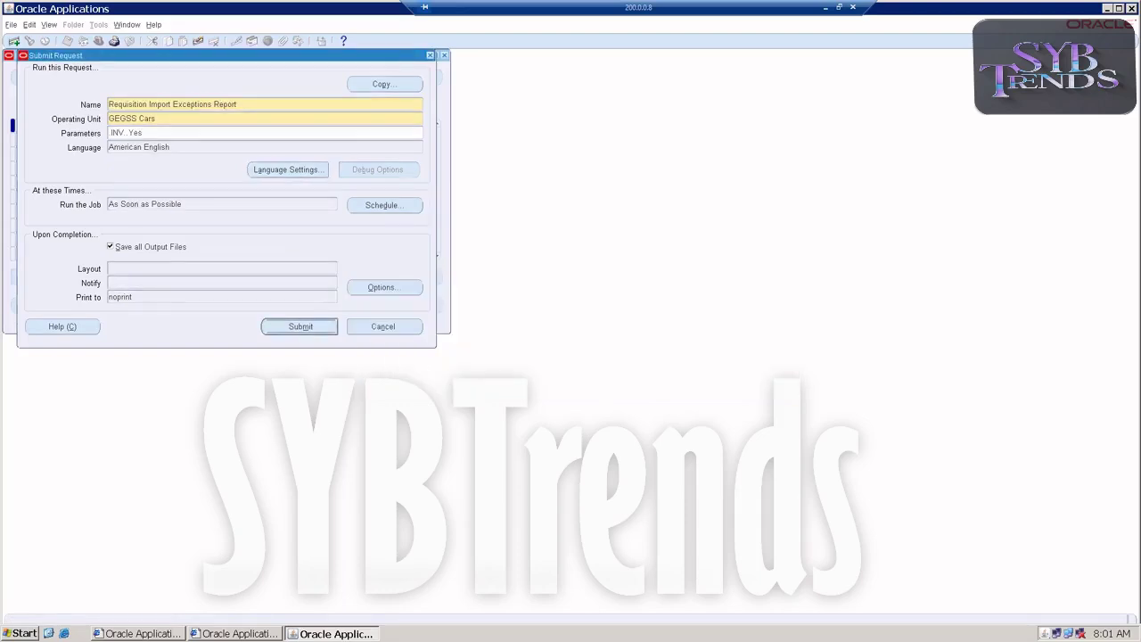
# - List all requests, refresh until the Requisition Import Exceptions Report completes, and view its output
pyautogui.click(354, 313)
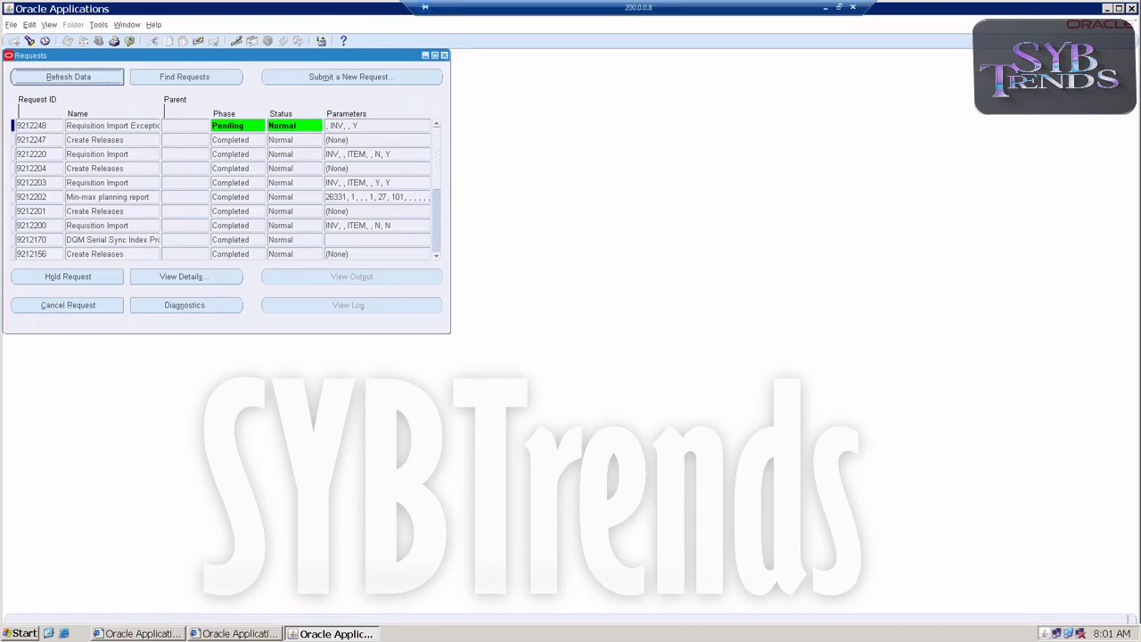
pyautogui.hotkey('alt', 'r')
pyautogui.hotkey('alt', 'r')
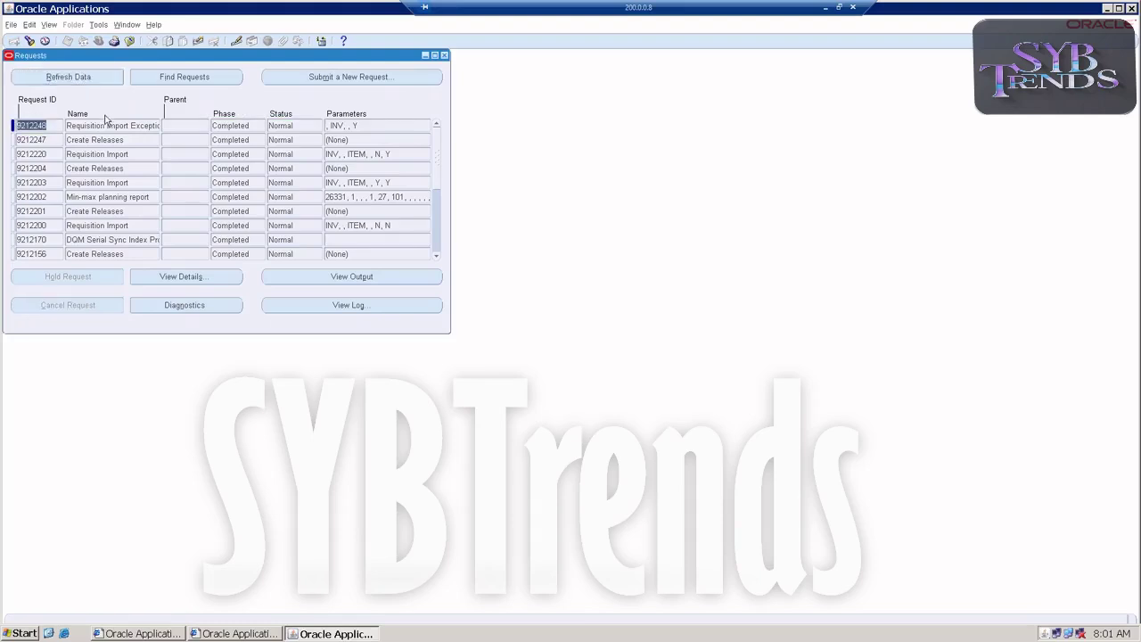
pyautogui.click(298, 278)
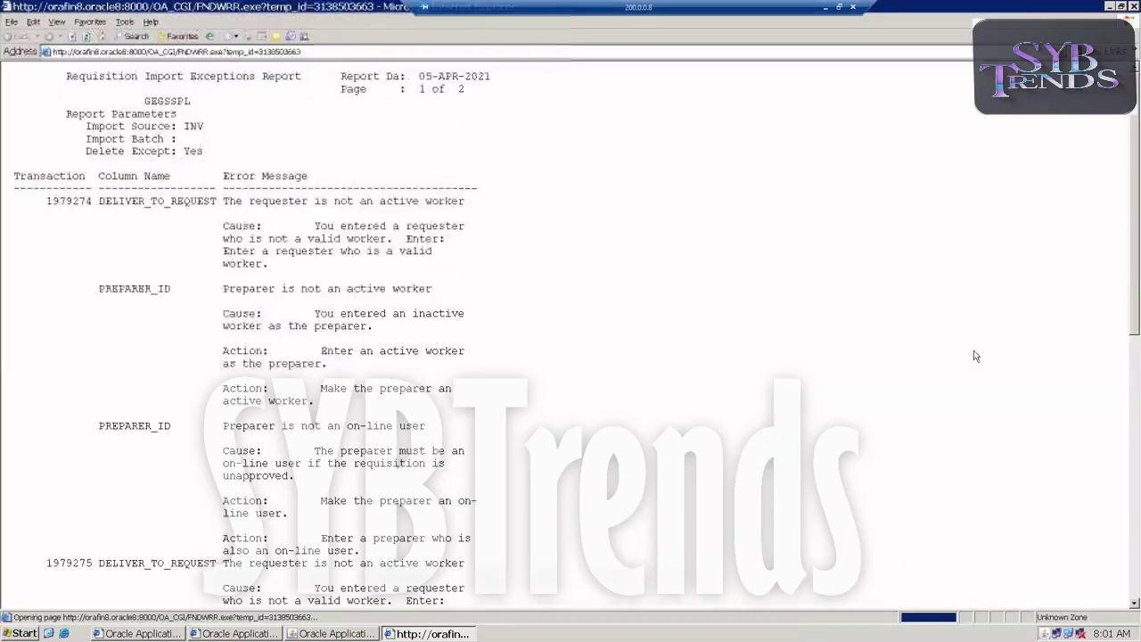
pyautogui.click(973, 350)
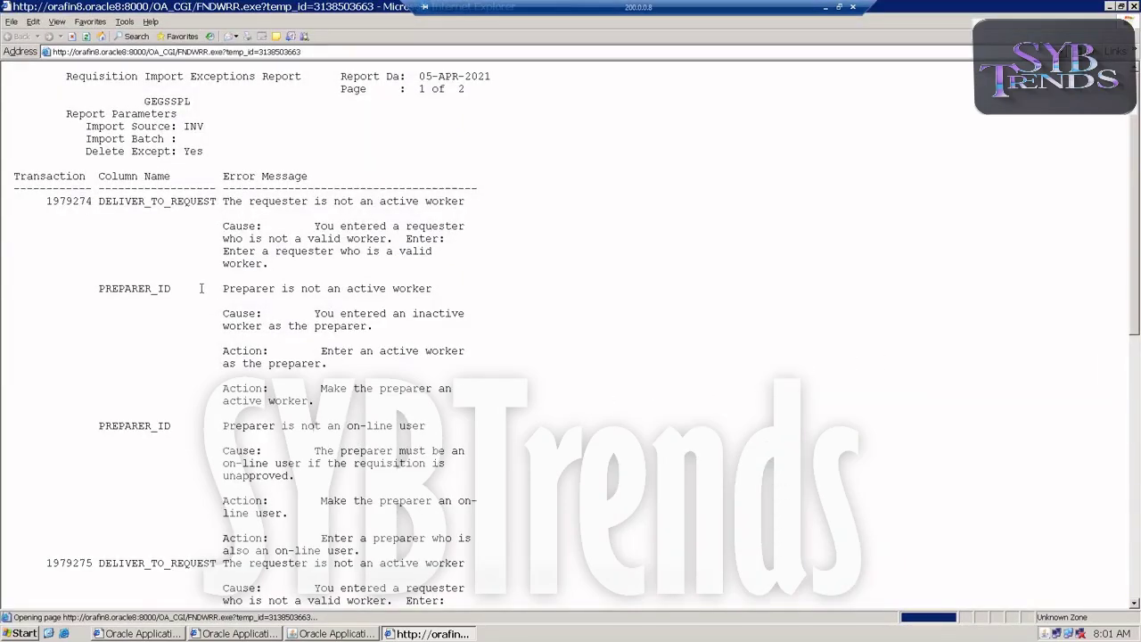
# - Examine the error messages, causes and suggested actions for each transaction across the exceptions report's pages, and minimize the remote desktop session
pyautogui.scroll(-2, 202, 285)
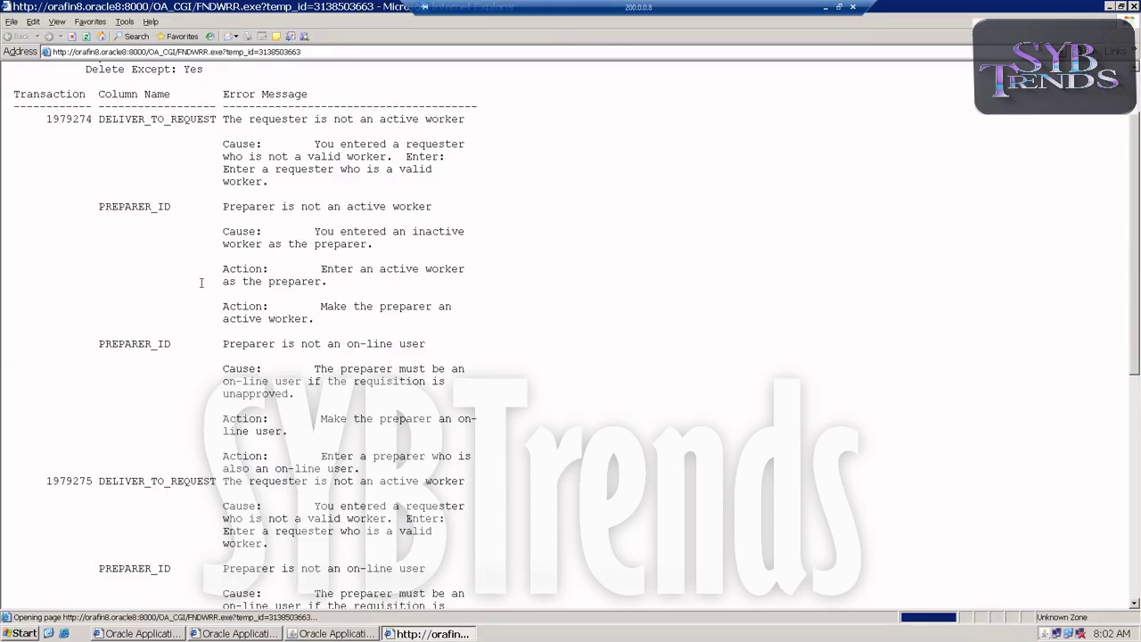
pyautogui.scroll(-4, 202, 283)
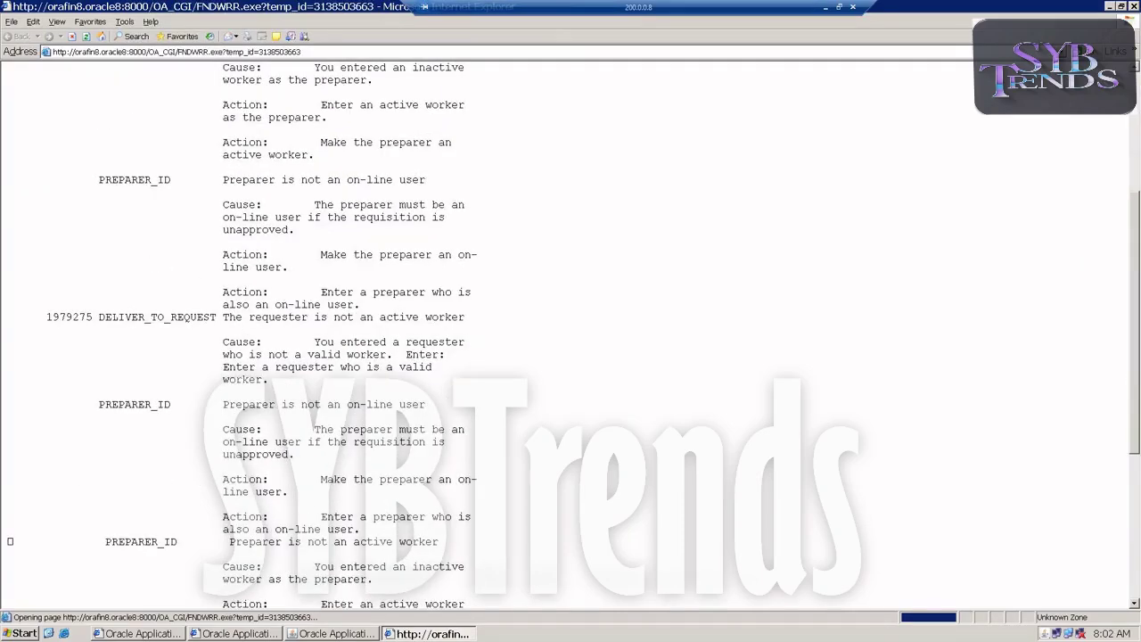
pyautogui.scroll(-4, 201, 285)
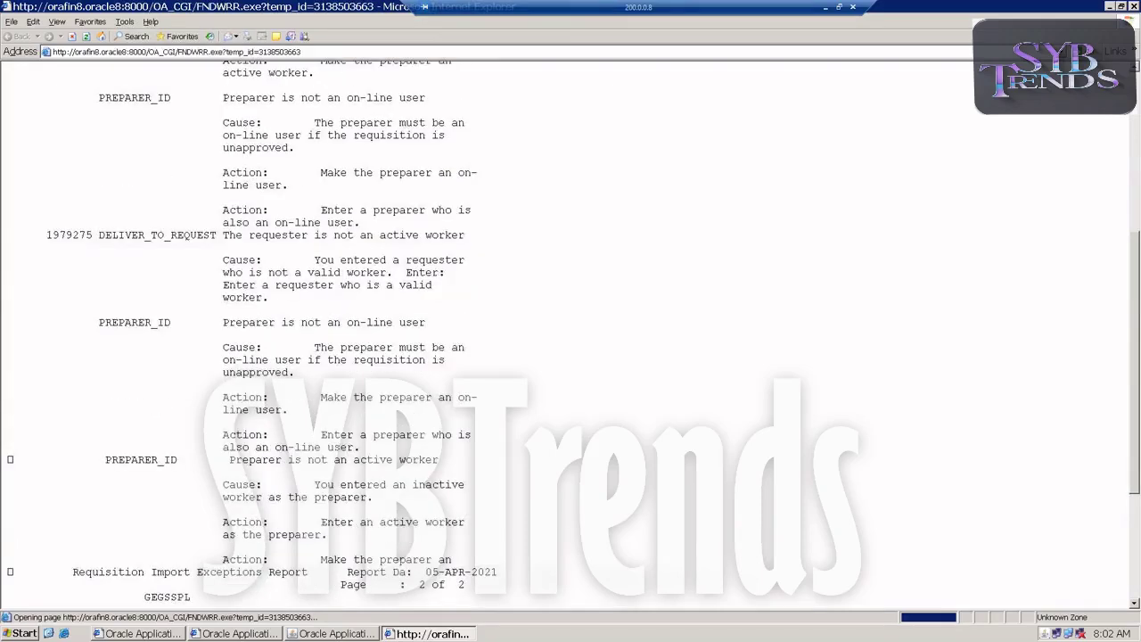
pyautogui.scroll(-3, 201, 279)
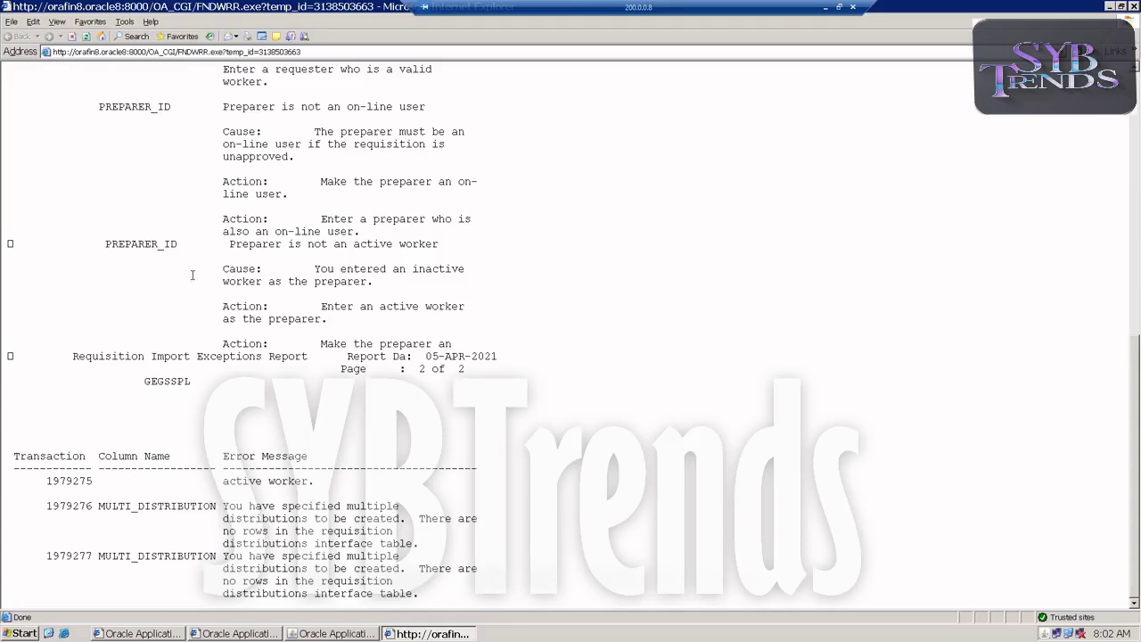
pyautogui.scroll(12, 192, 270)
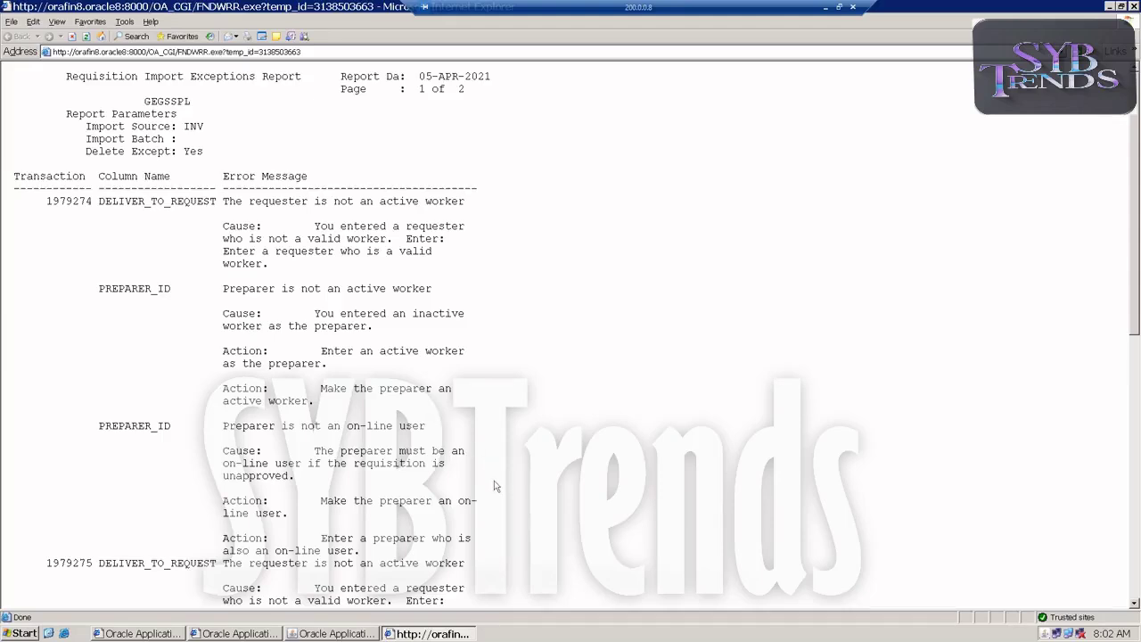
pyautogui.scroll(-12, 497, 486)
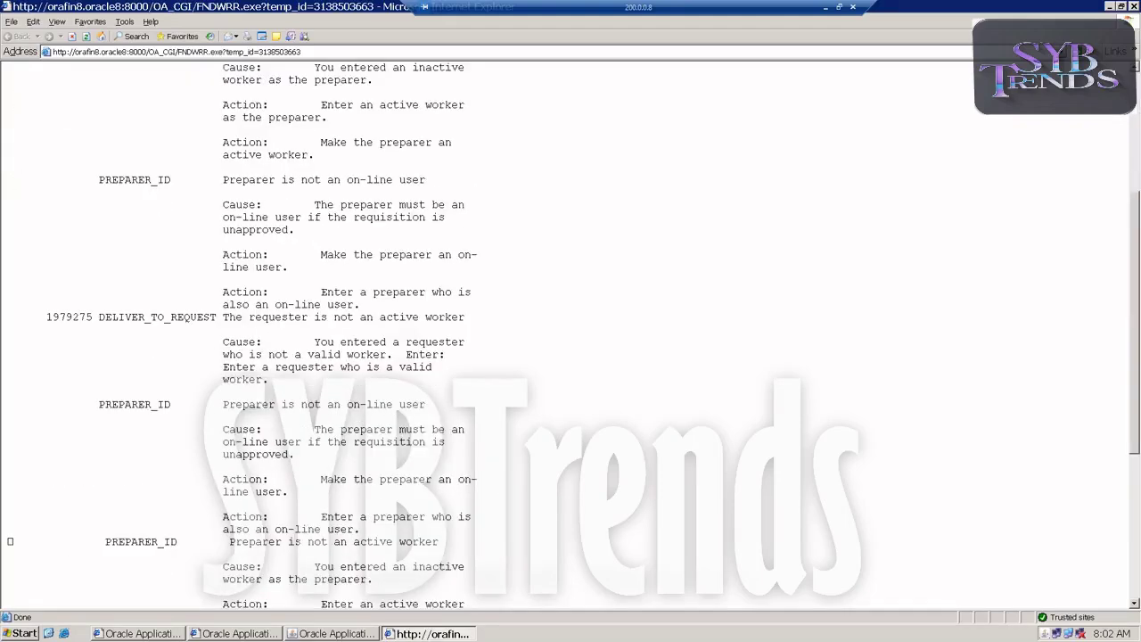
pyautogui.scroll(-1, 436, 473)
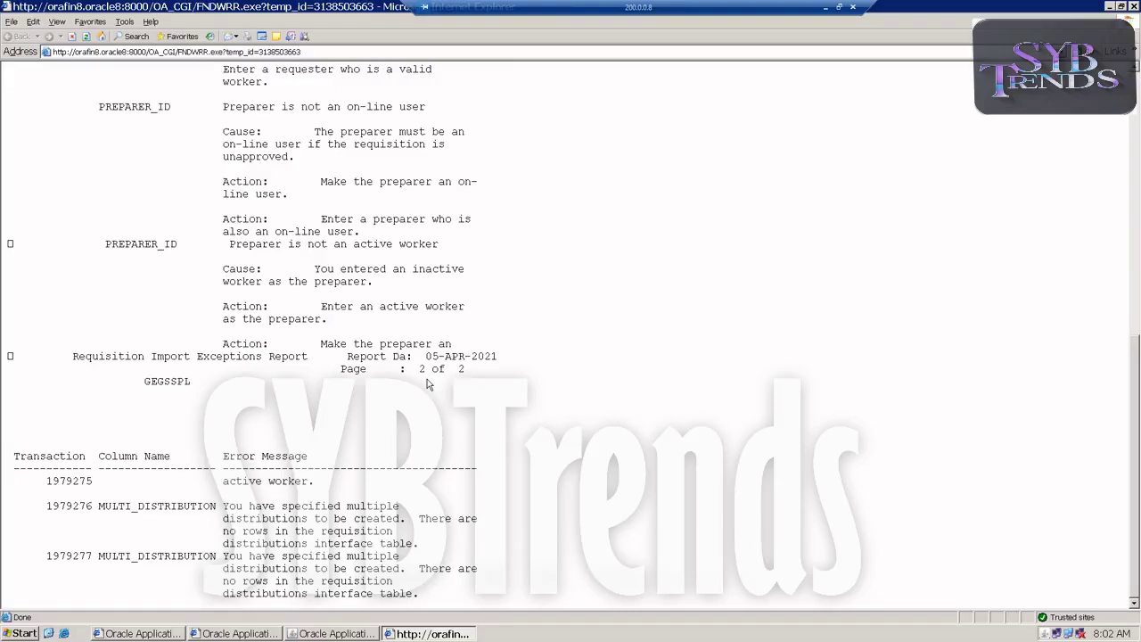
pyautogui.scroll(8, 383, 308)
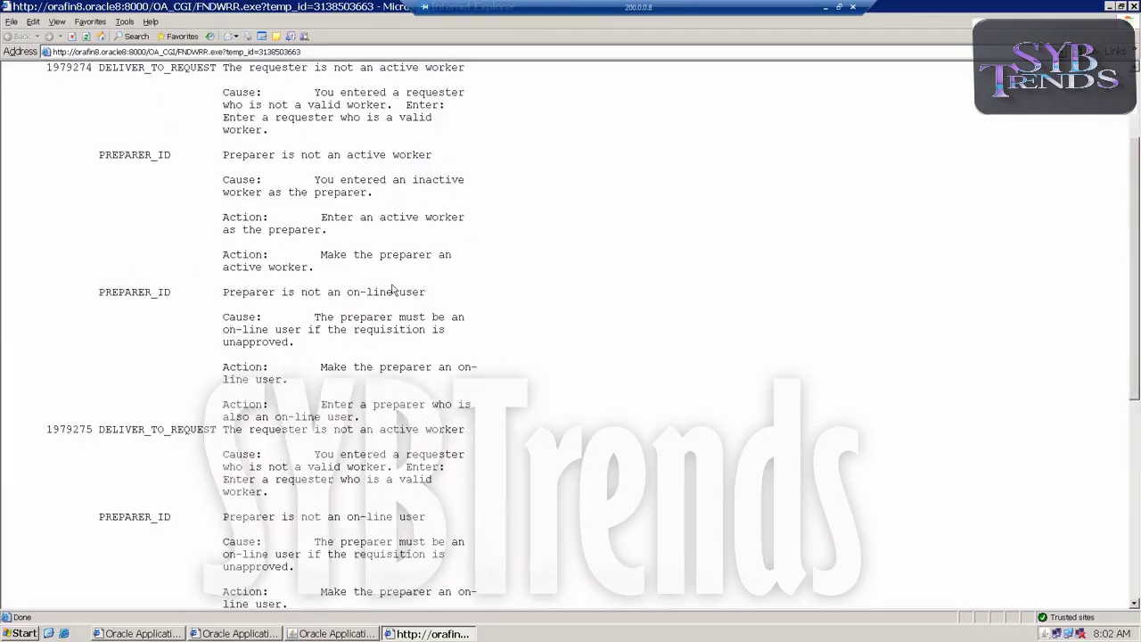
pyautogui.scroll(4, 392, 290)
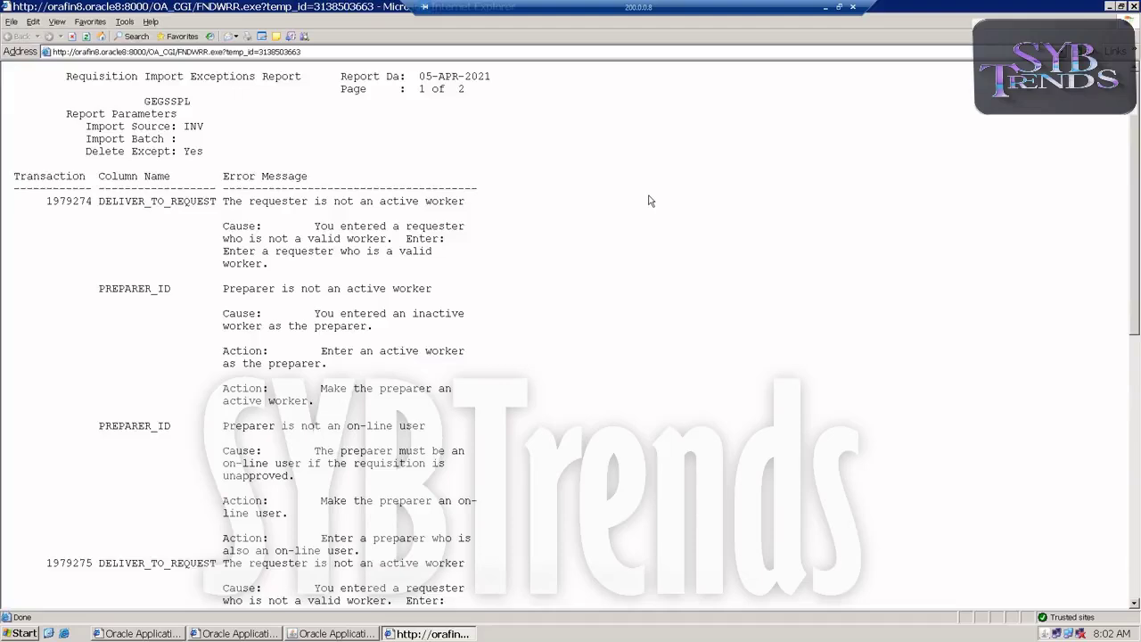
pyautogui.scroll(-4, 651, 202)
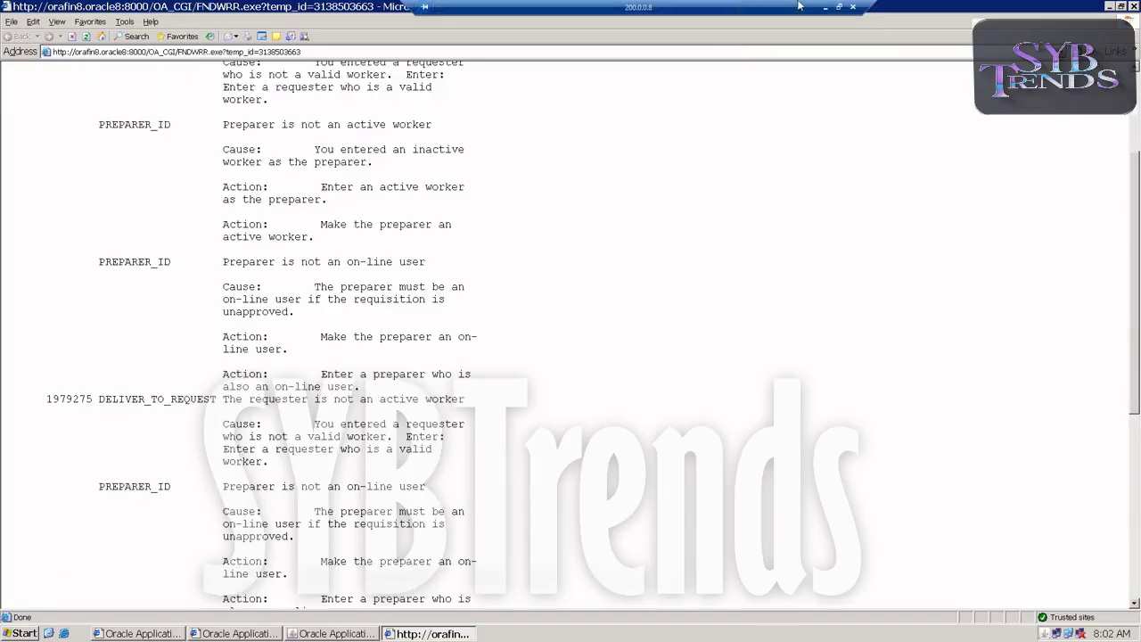
pyautogui.click(824, 9)
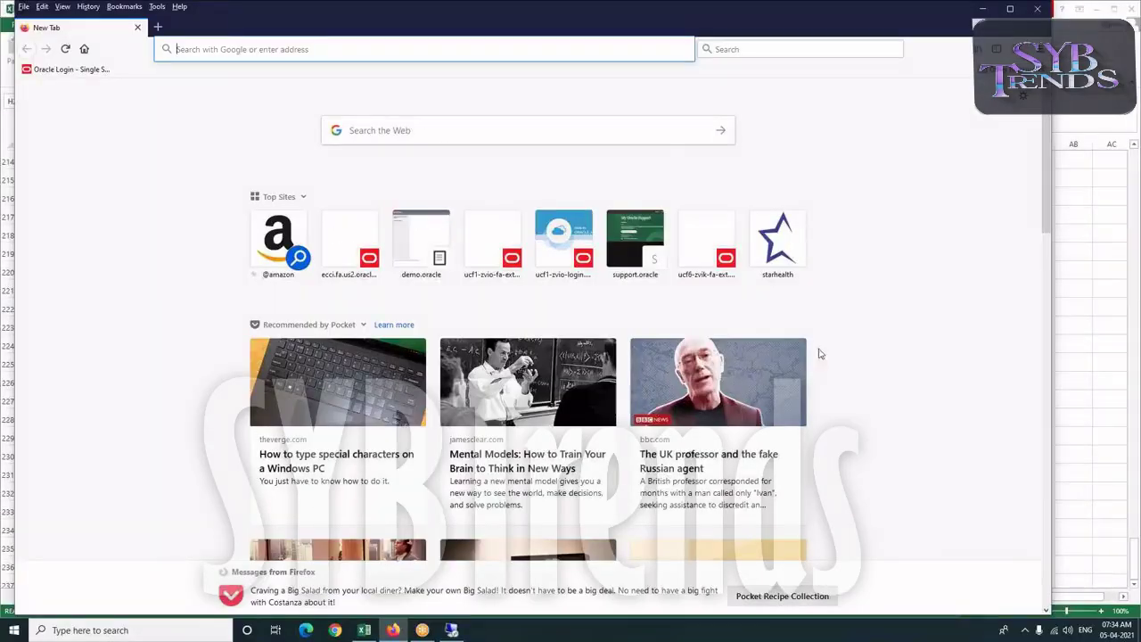